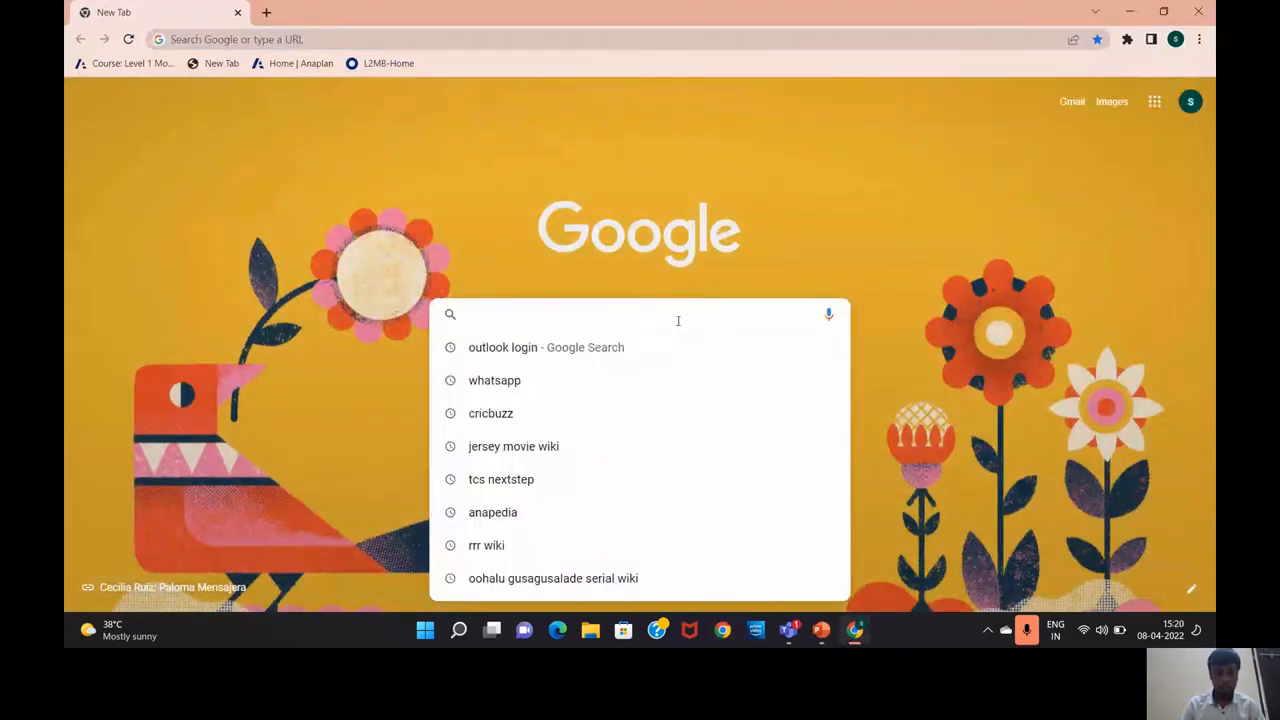
{"action": "type", "text": "w"}
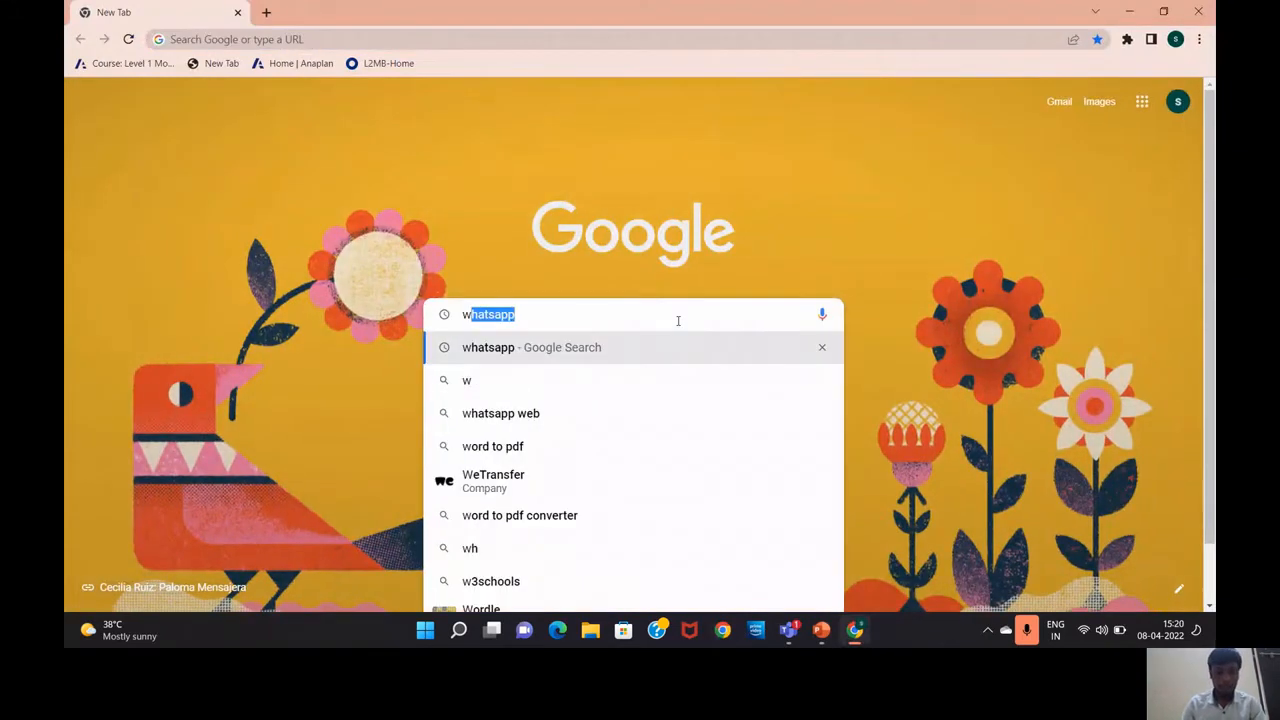
{"action": "type", "text": "ww"}
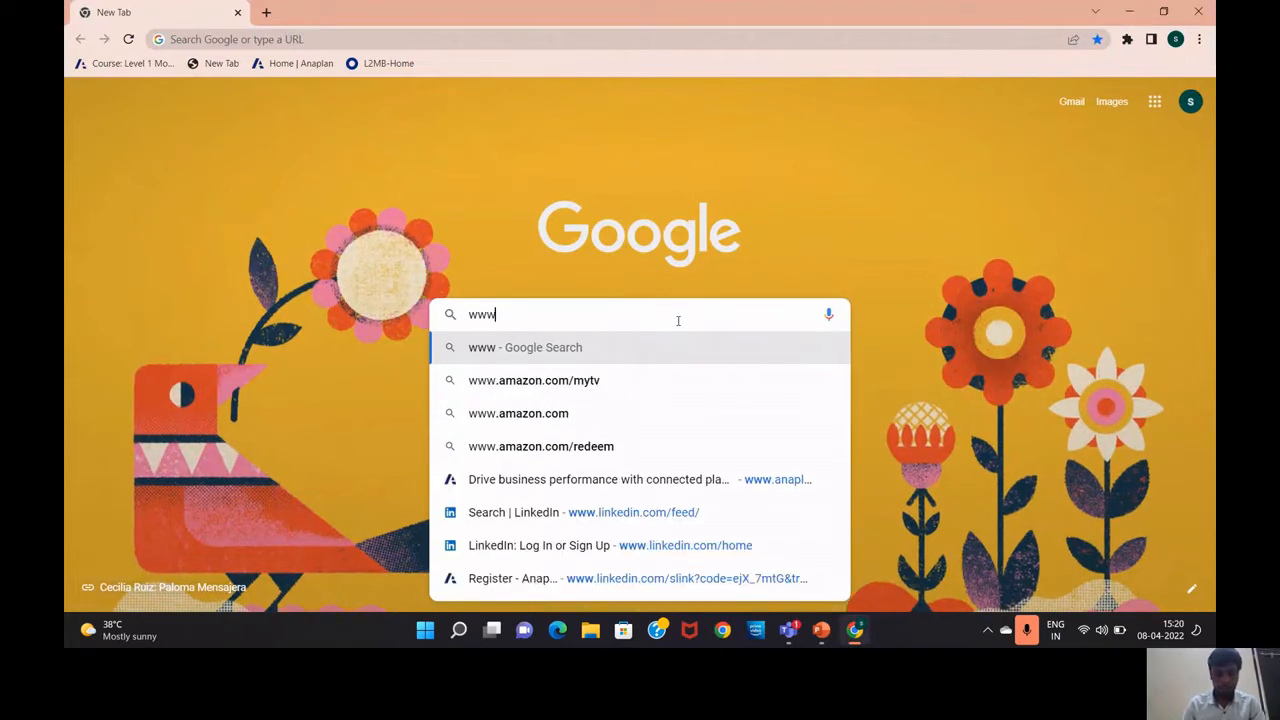
{"action": "type", "text": ".an"}
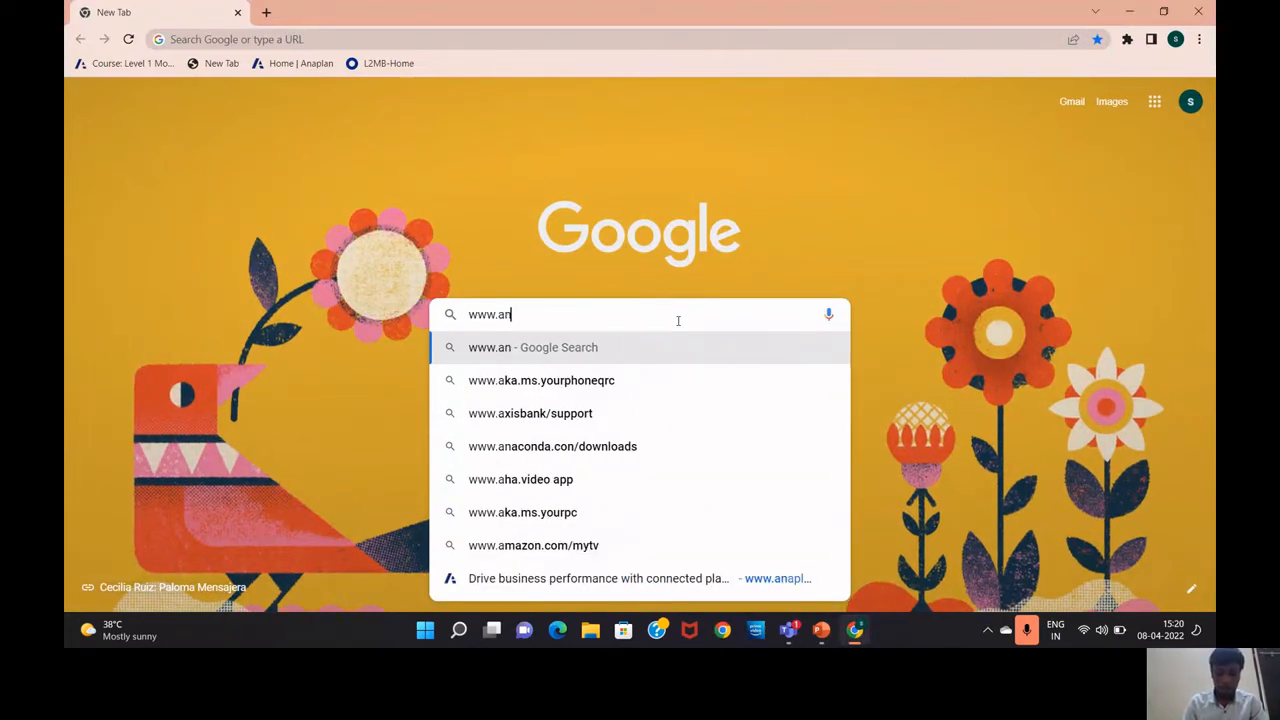
{"action": "type", "text": "aplan."}
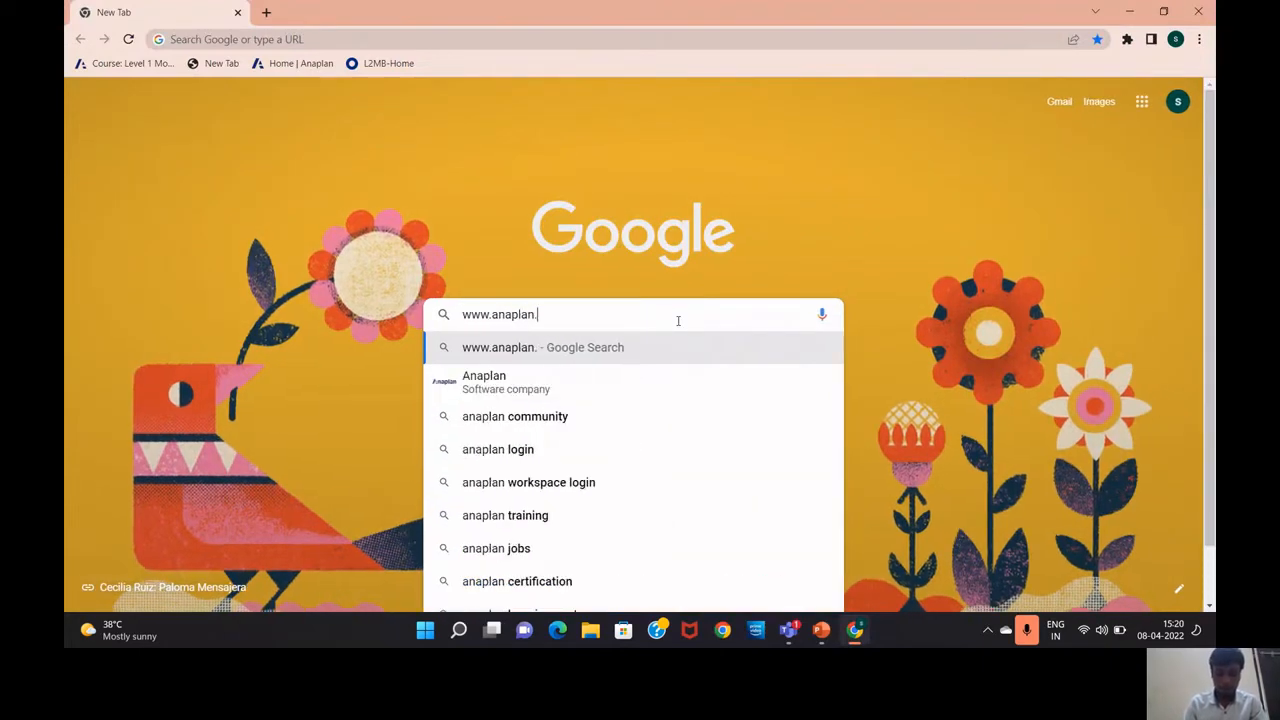
{"action": "type", "text": "com"}
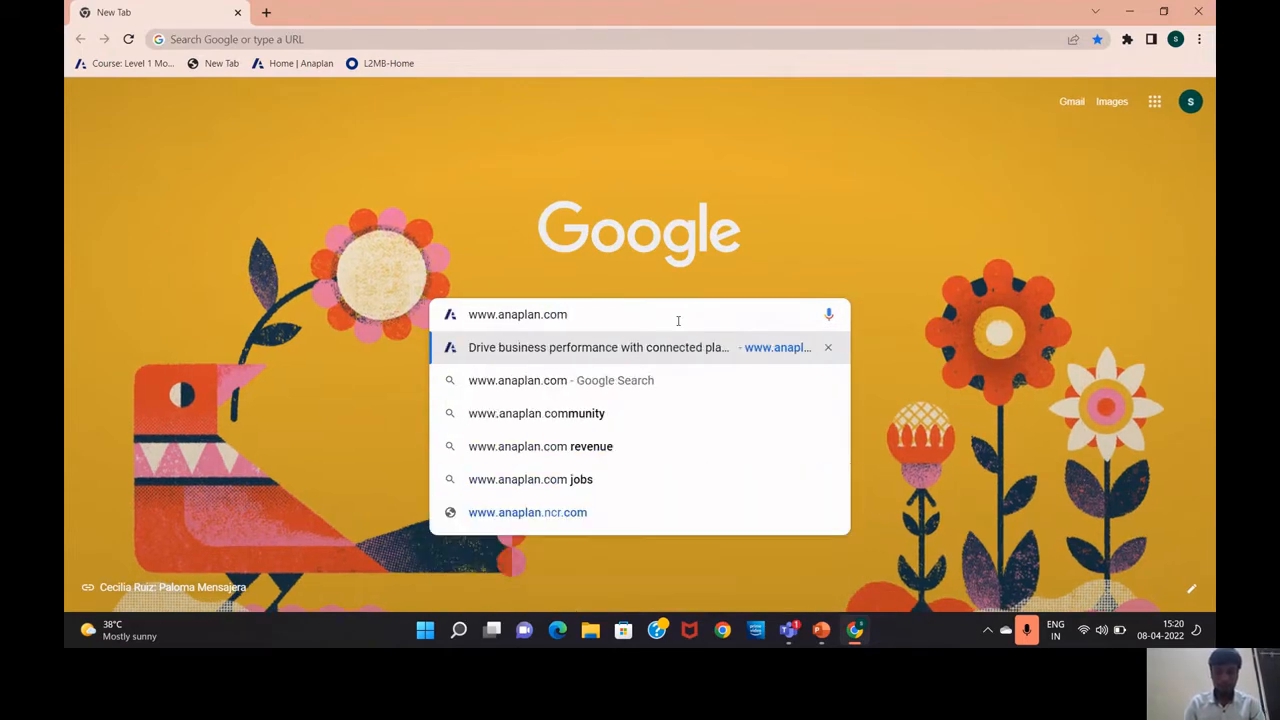
{"action": "key", "text": "Return"}
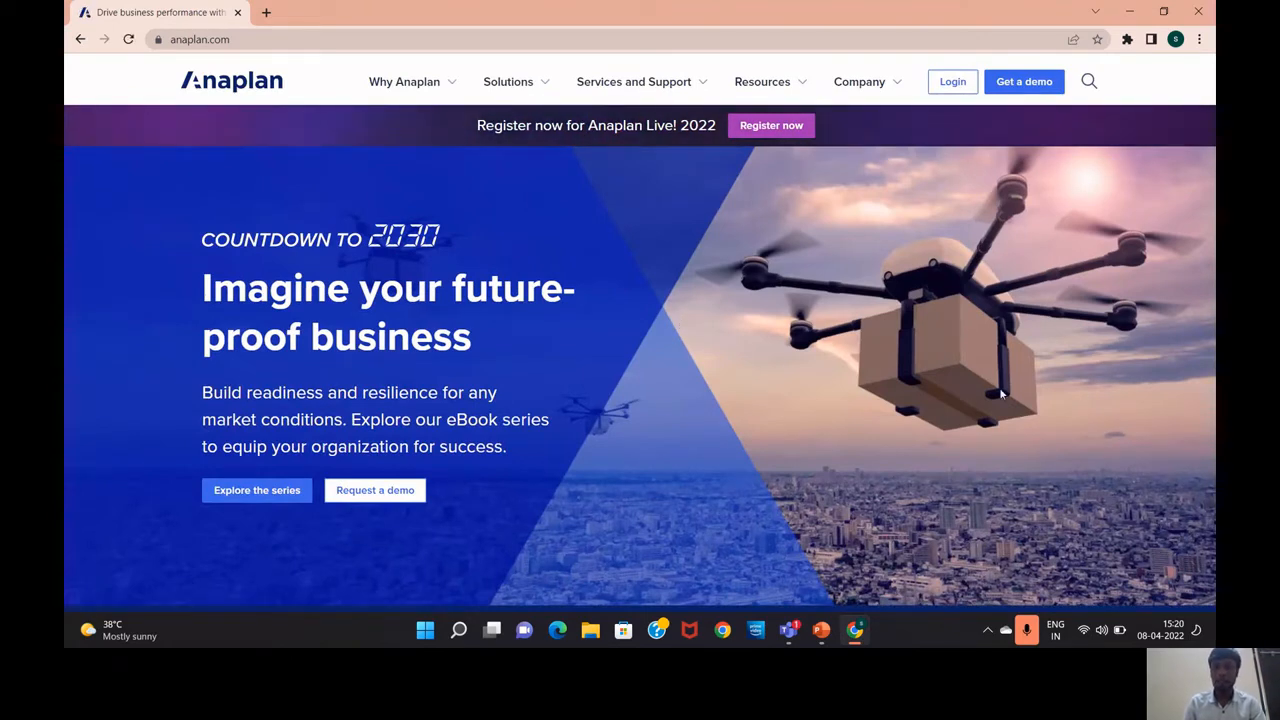
Open the Anaplan login page, then switch to the 'How to Login to Anaplan?' lesson slide
{"action": "left_click", "coordinate": [957, 91]}
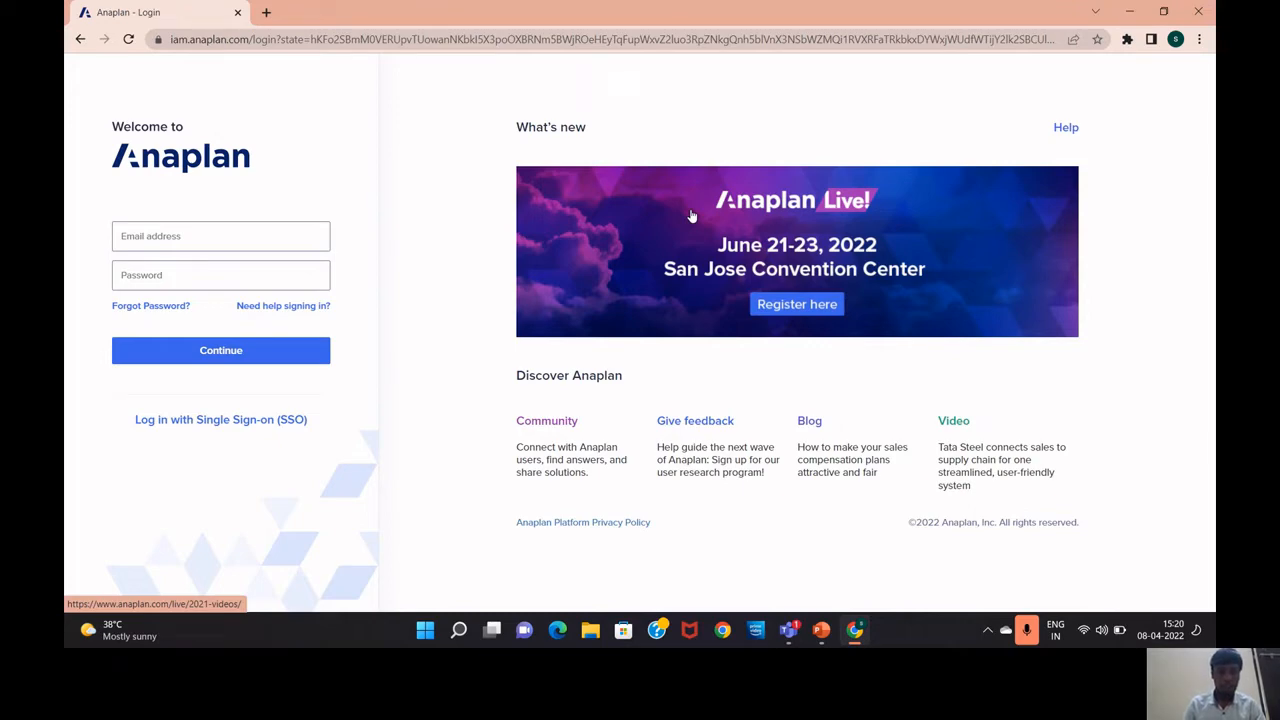
{"action": "key", "text": "alt+Tab"}
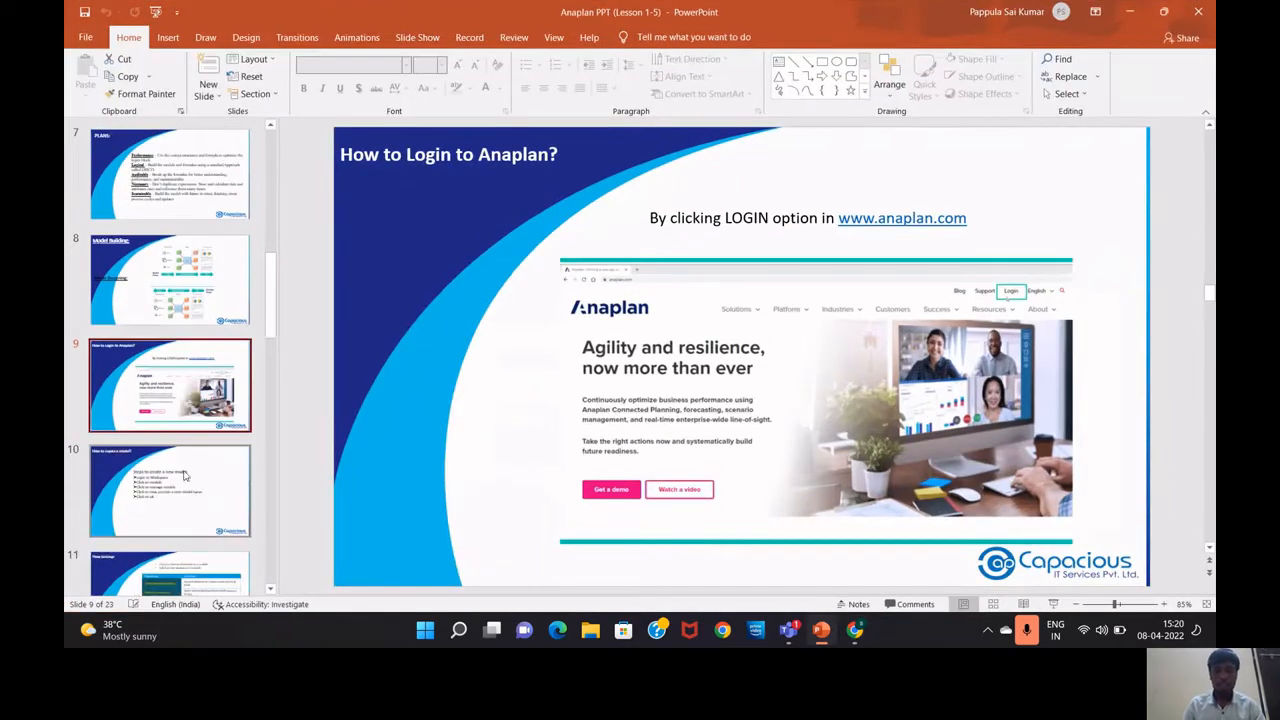
Advance the deck to slide 10 'How to create a model?', then return to the Anaplan login page
{"action": "scroll", "coordinate": [660, 184], "scroll_direction": "down", "scroll_amount": 1}
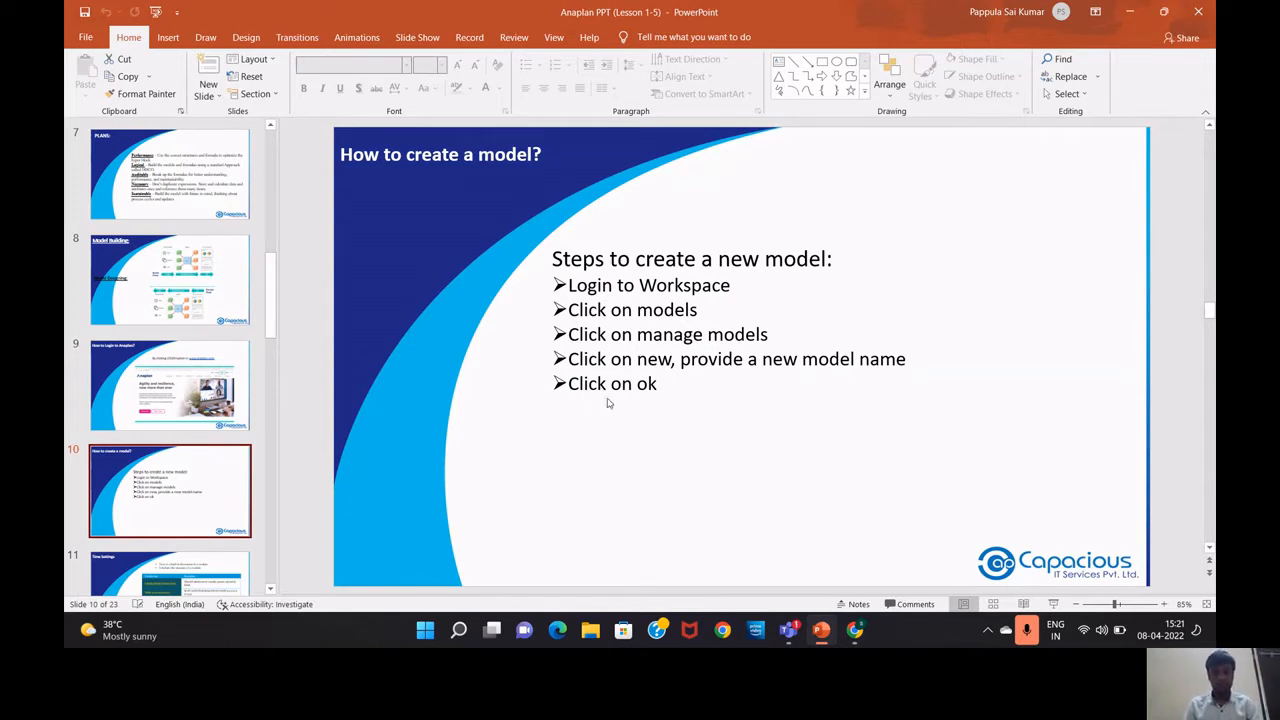
{"action": "key", "text": "alt+Tab"}
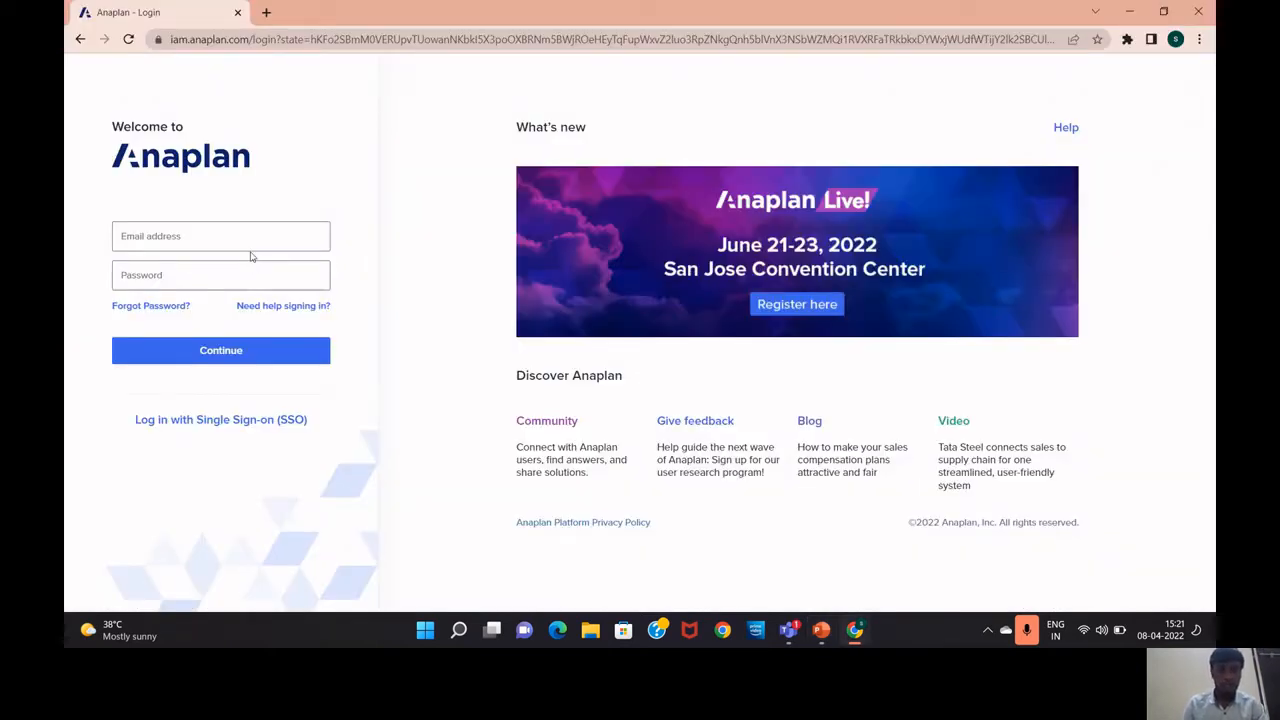
Enter the account e-mail and password and submit the Anaplan login form
{"action": "left_click", "coordinate": [254, 245]}
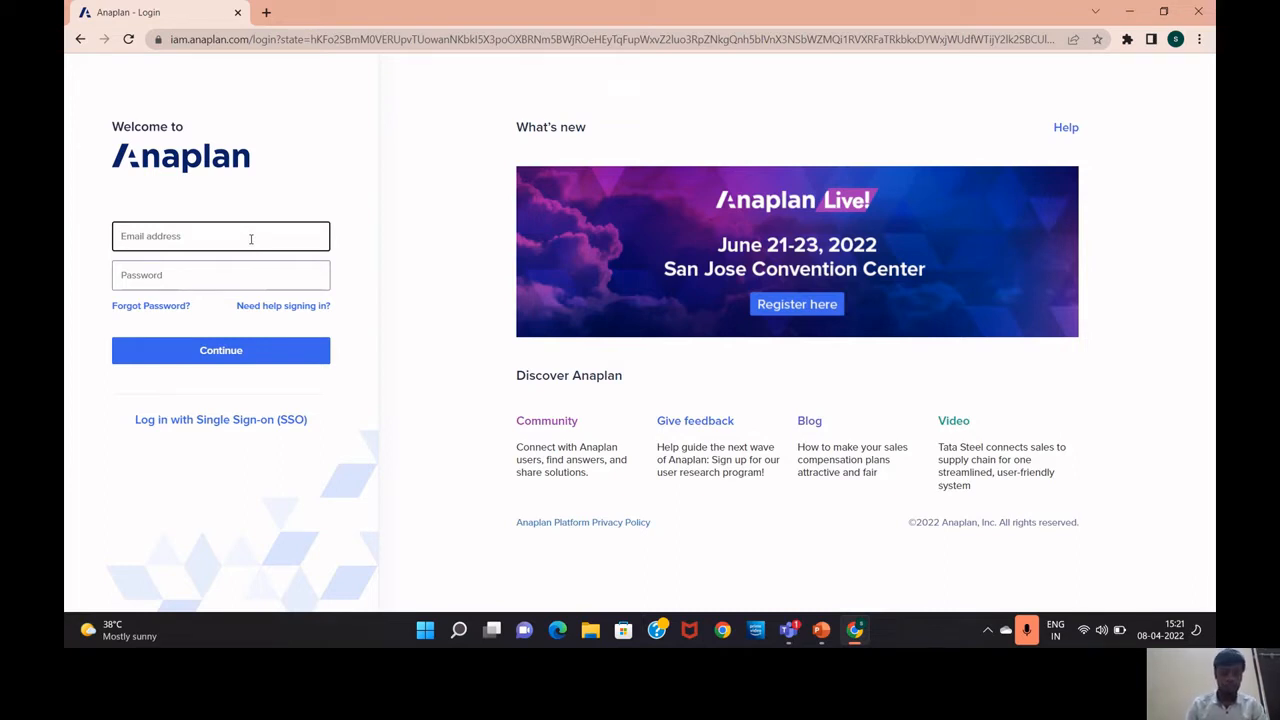
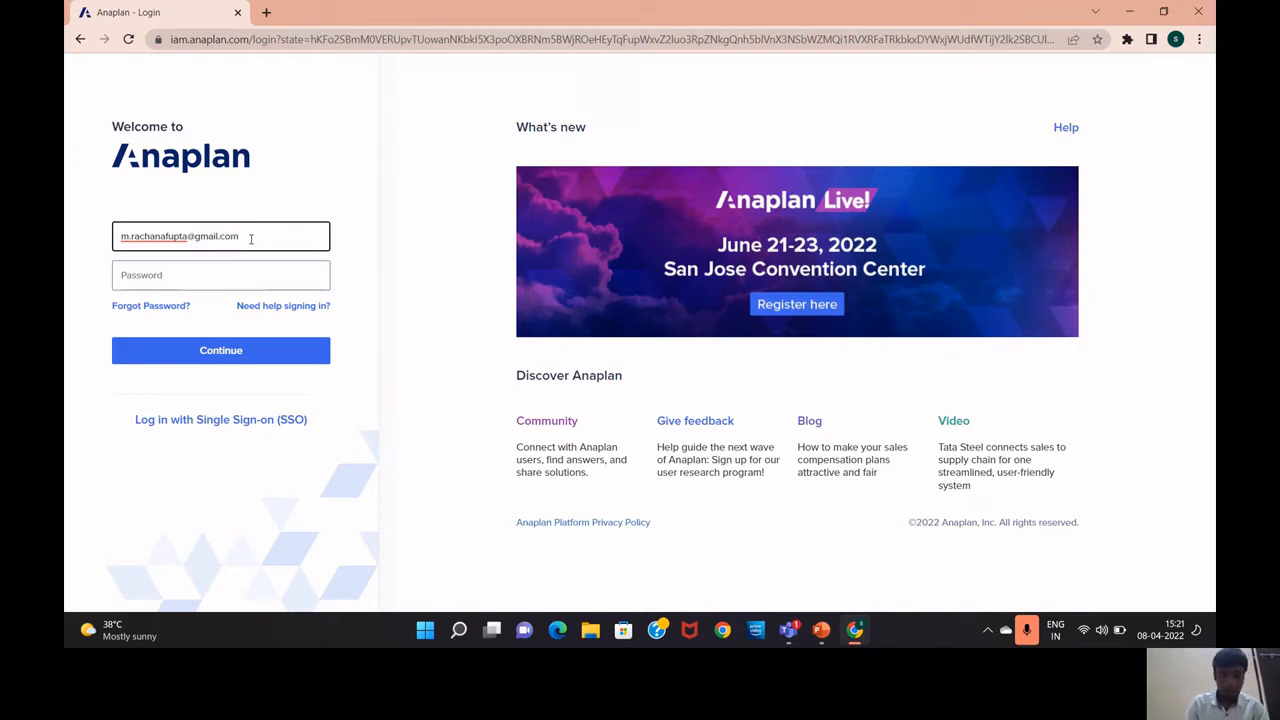
{"action": "left_click", "coordinate": [205, 275]}
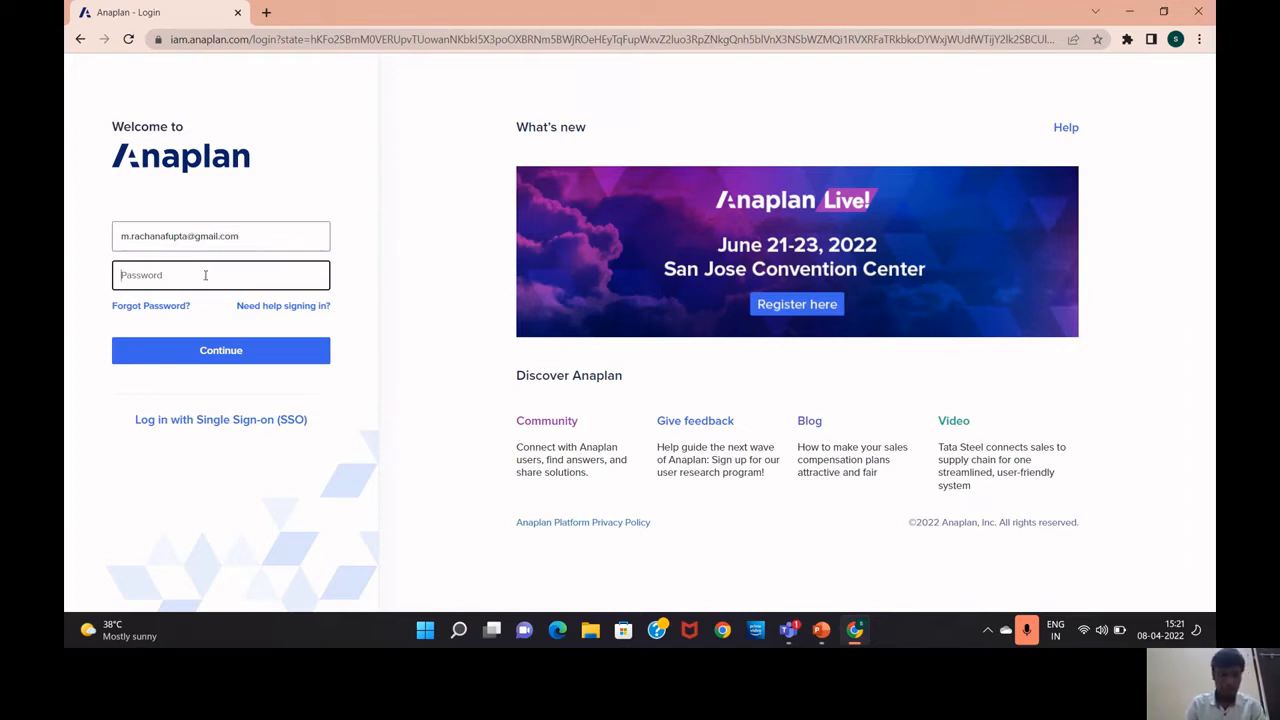
{"action": "type", "text": "•"}
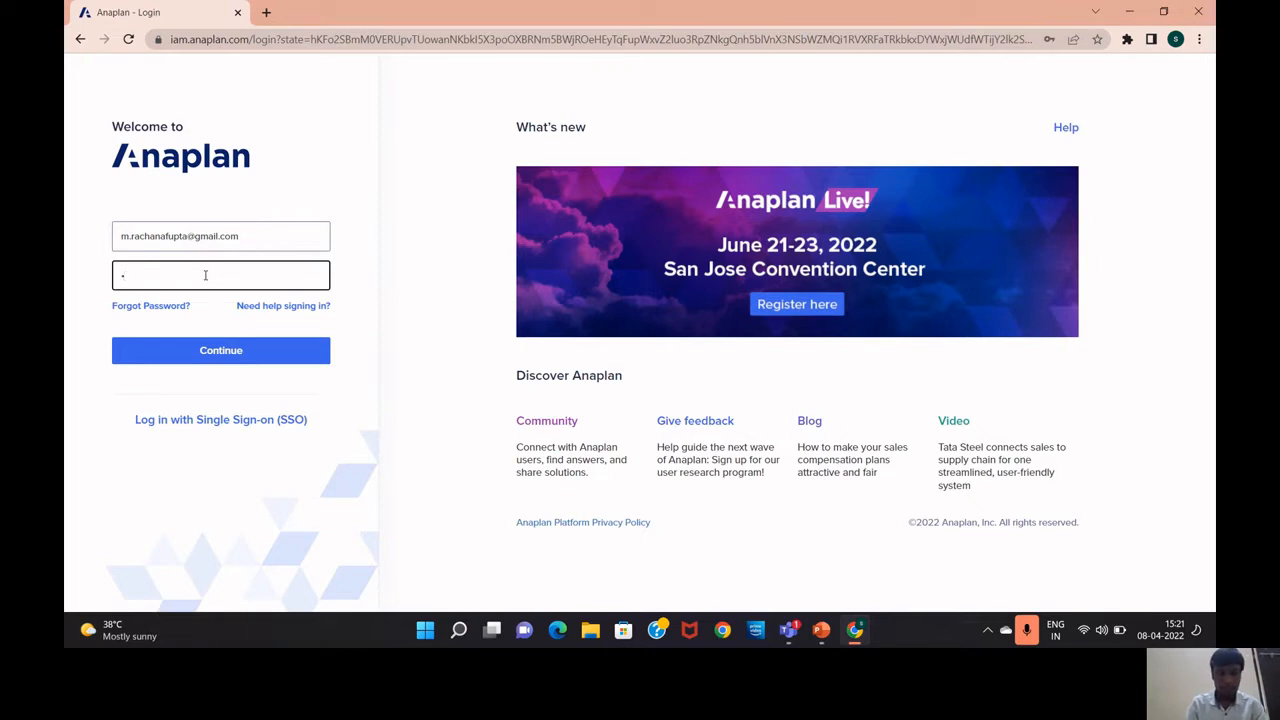
{"action": "type", "text": "•••"}
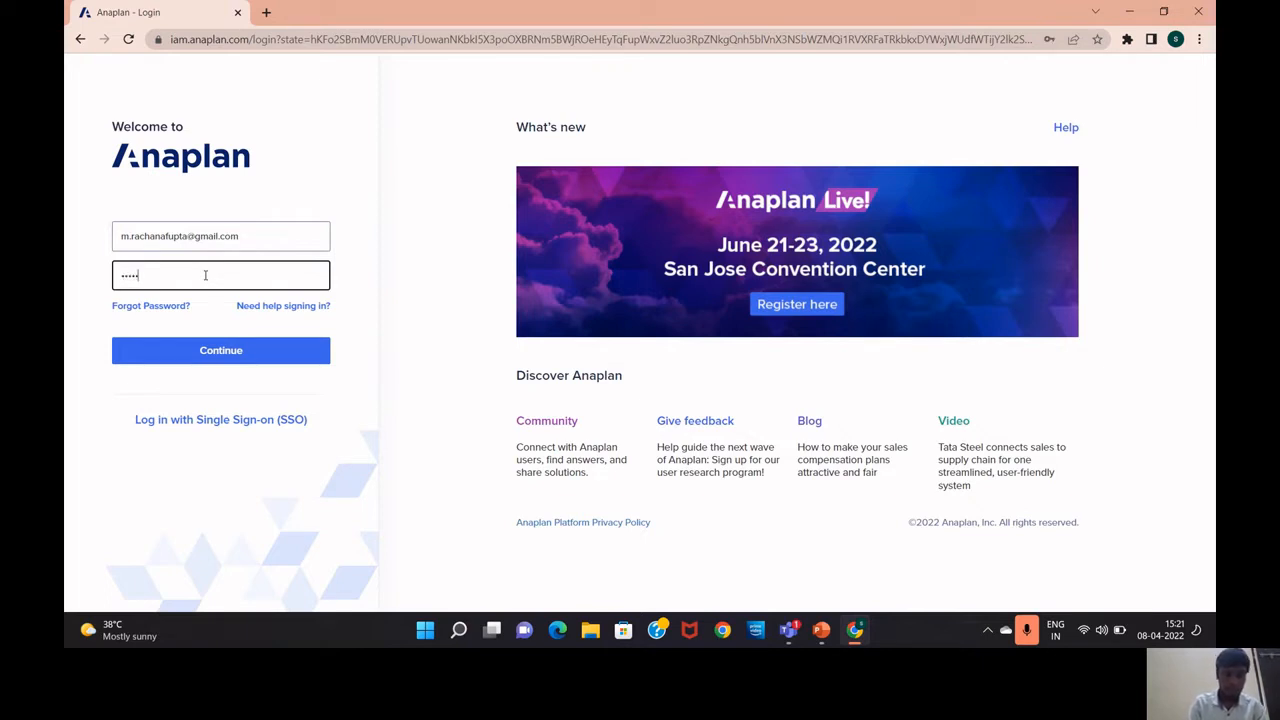
{"action": "type", "text": "••••"}
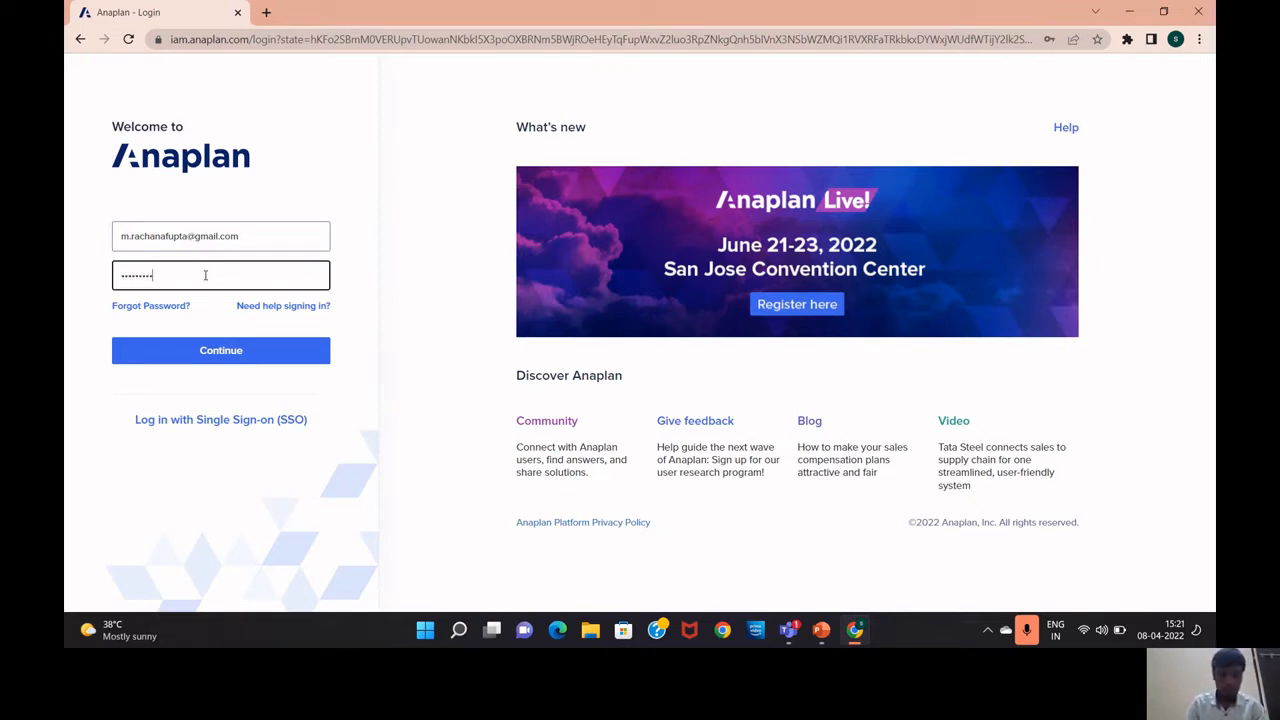
{"action": "left_click", "coordinate": [222, 358]}
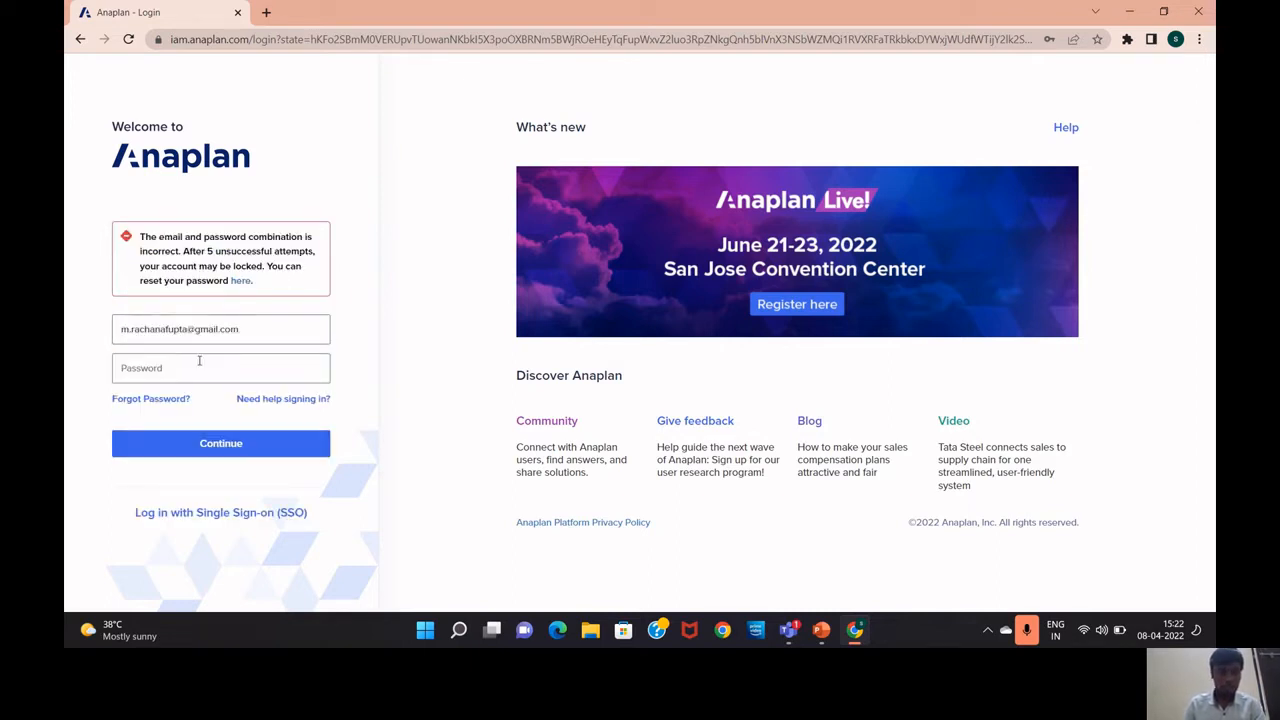
Re-enter the account password and resubmit the login form
{"action": "left_click", "coordinate": [179, 368]}
{"action": "type", "text": "••"}
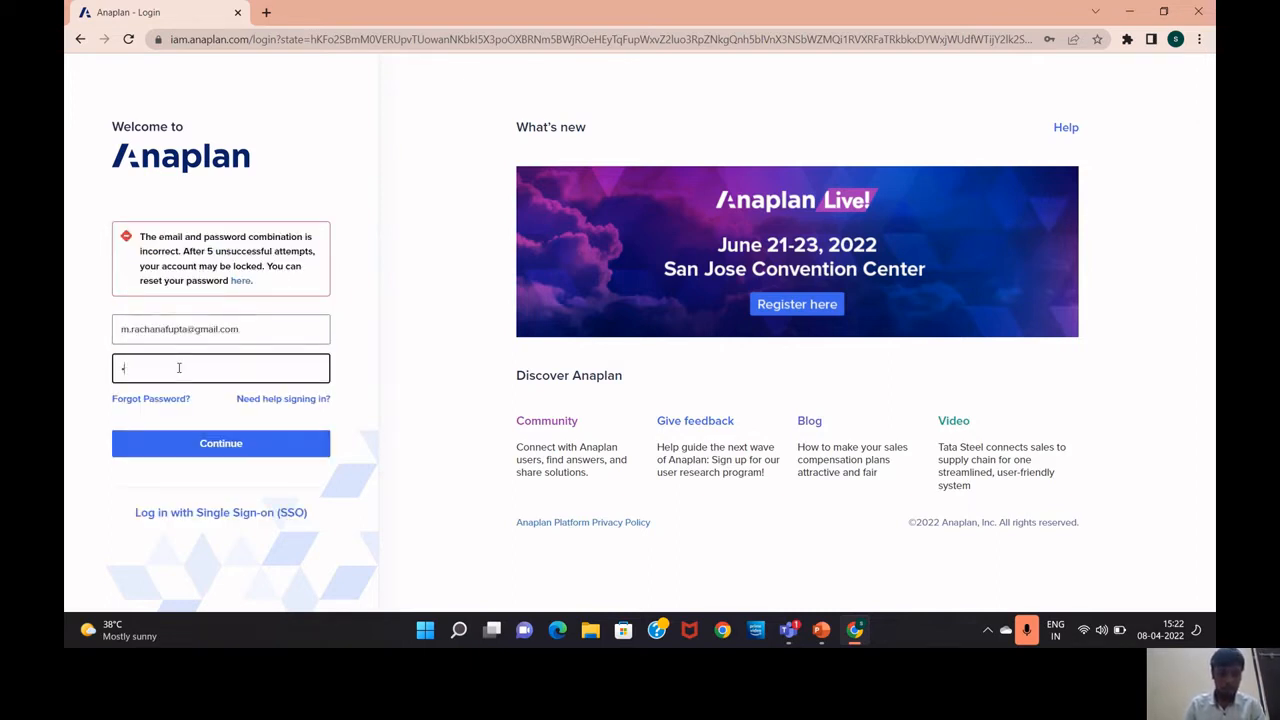
{"action": "type", "text": "•"}
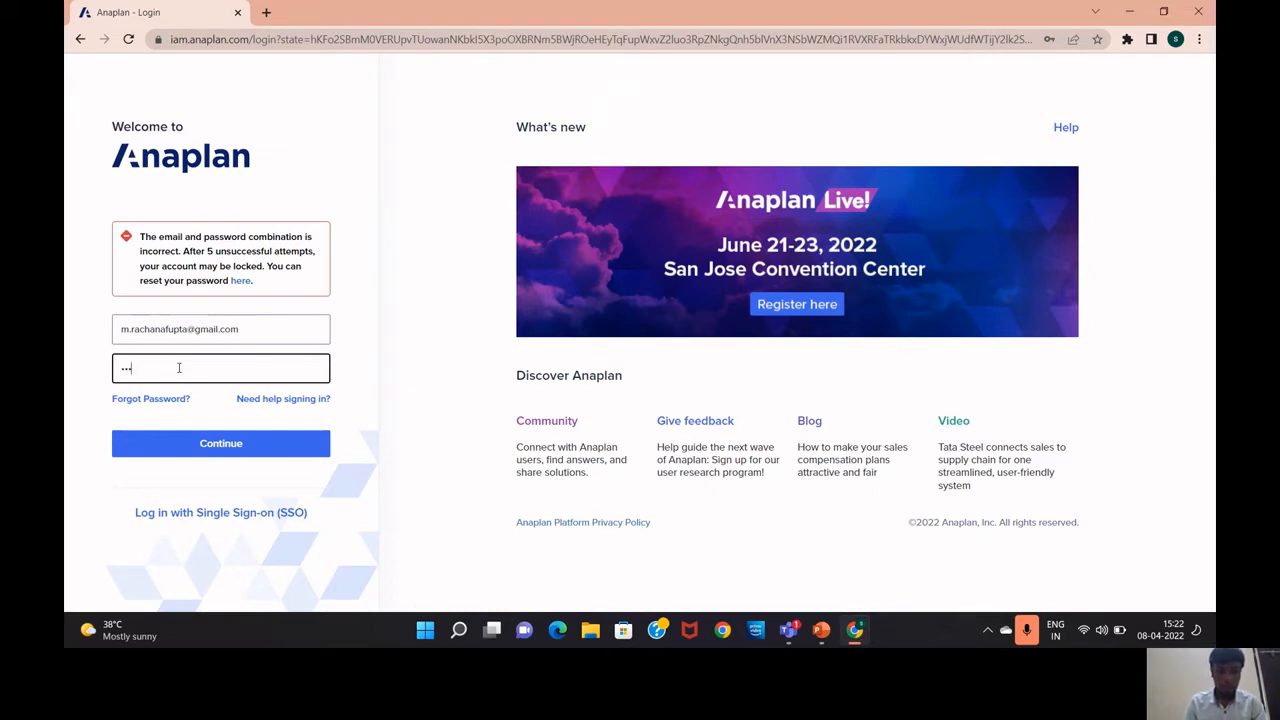
{"action": "type", "text": "•"}
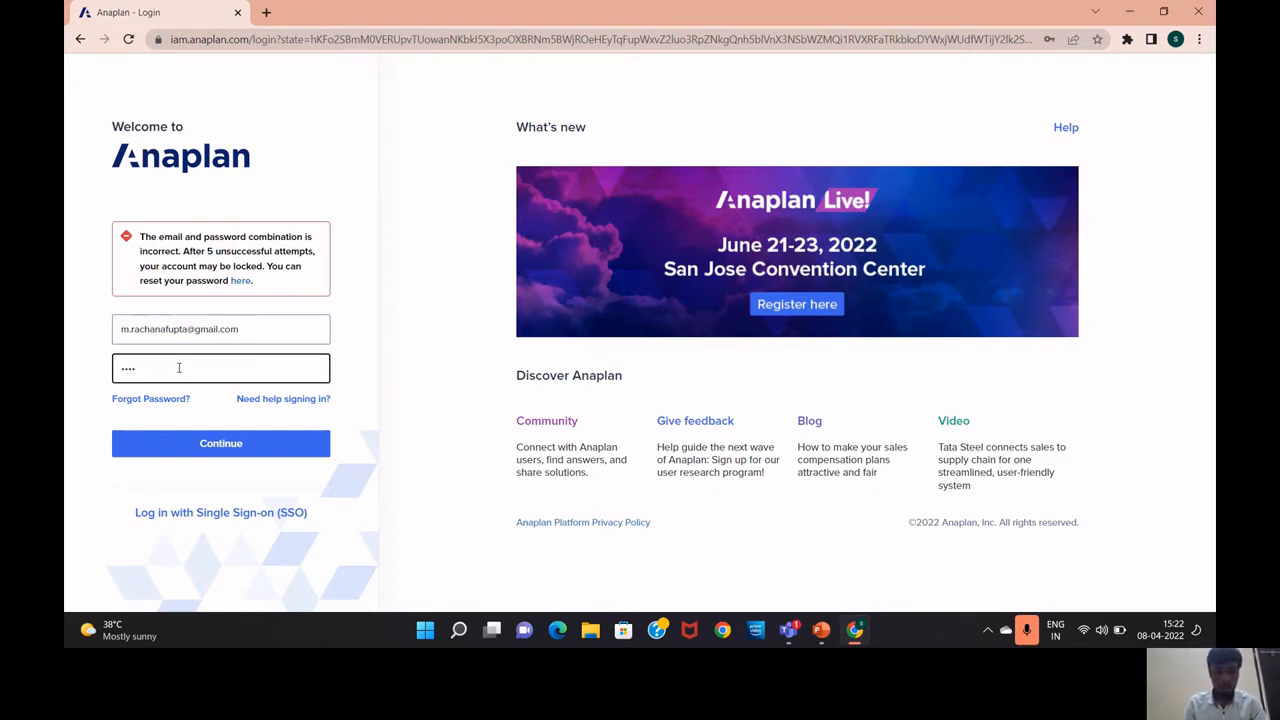
{"action": "type", "text": "••••"}
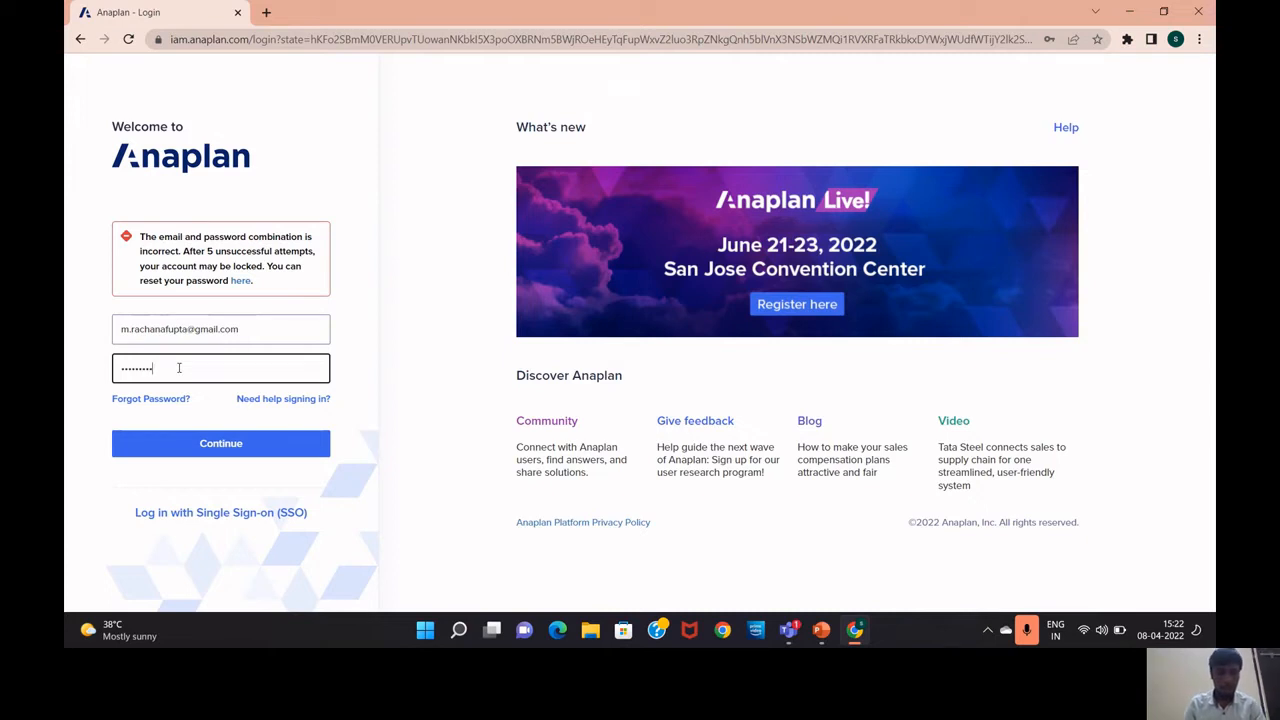
{"action": "left_click", "coordinate": [201, 446]}
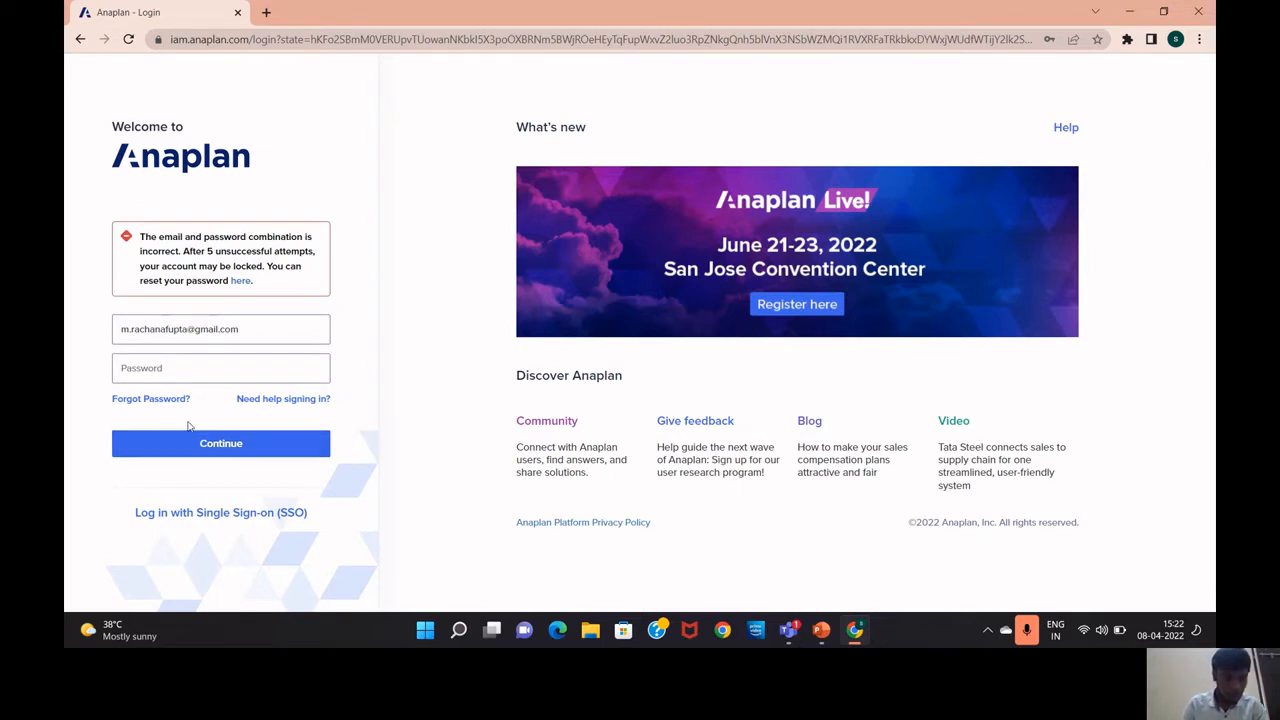
Fix the e-mail typo by replacing one letter with 'g', then retype the password
{"action": "left_click", "coordinate": [166, 330]}
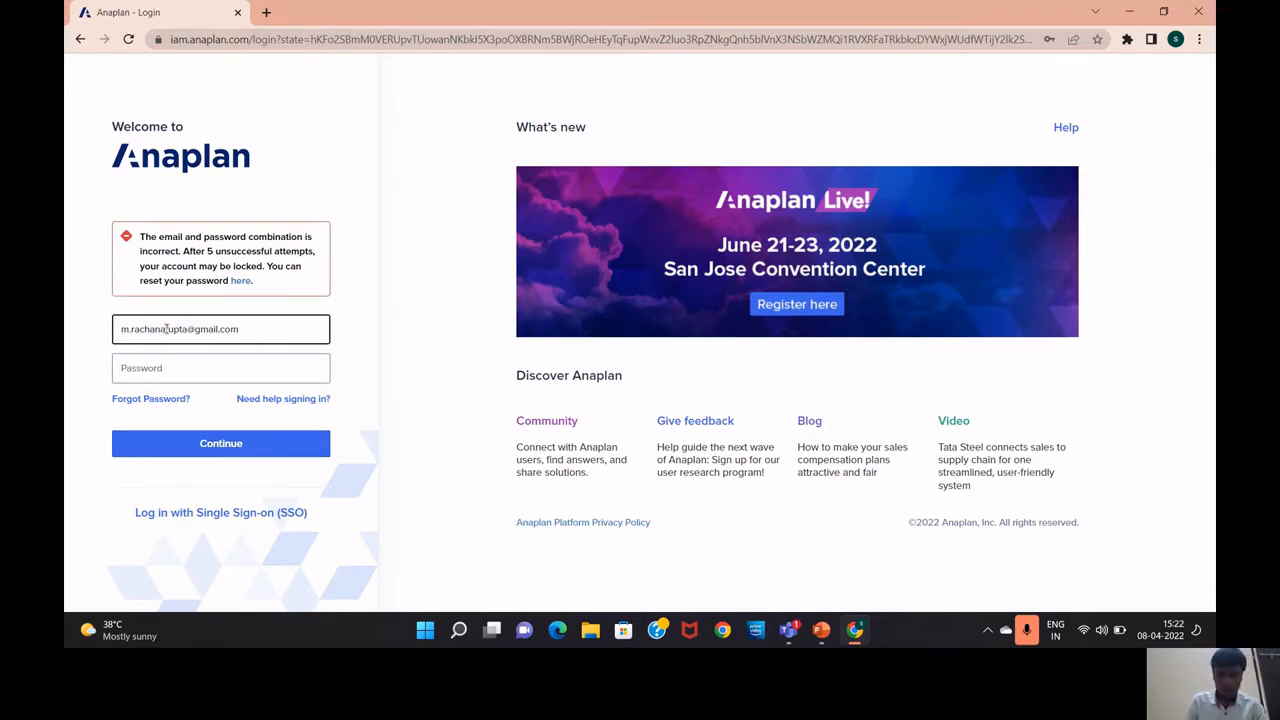
{"action": "key", "text": "BackSpace"}
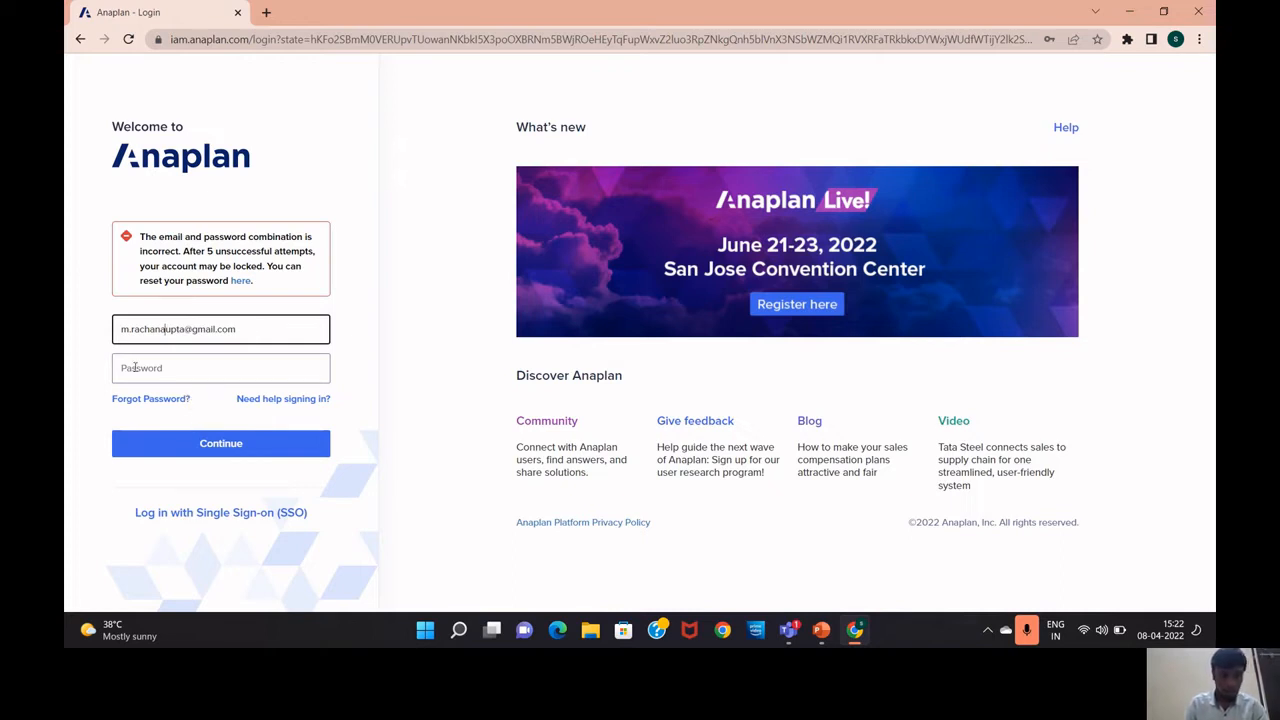
{"action": "type", "text": "g"}
{"action": "left_click", "coordinate": [192, 442]}
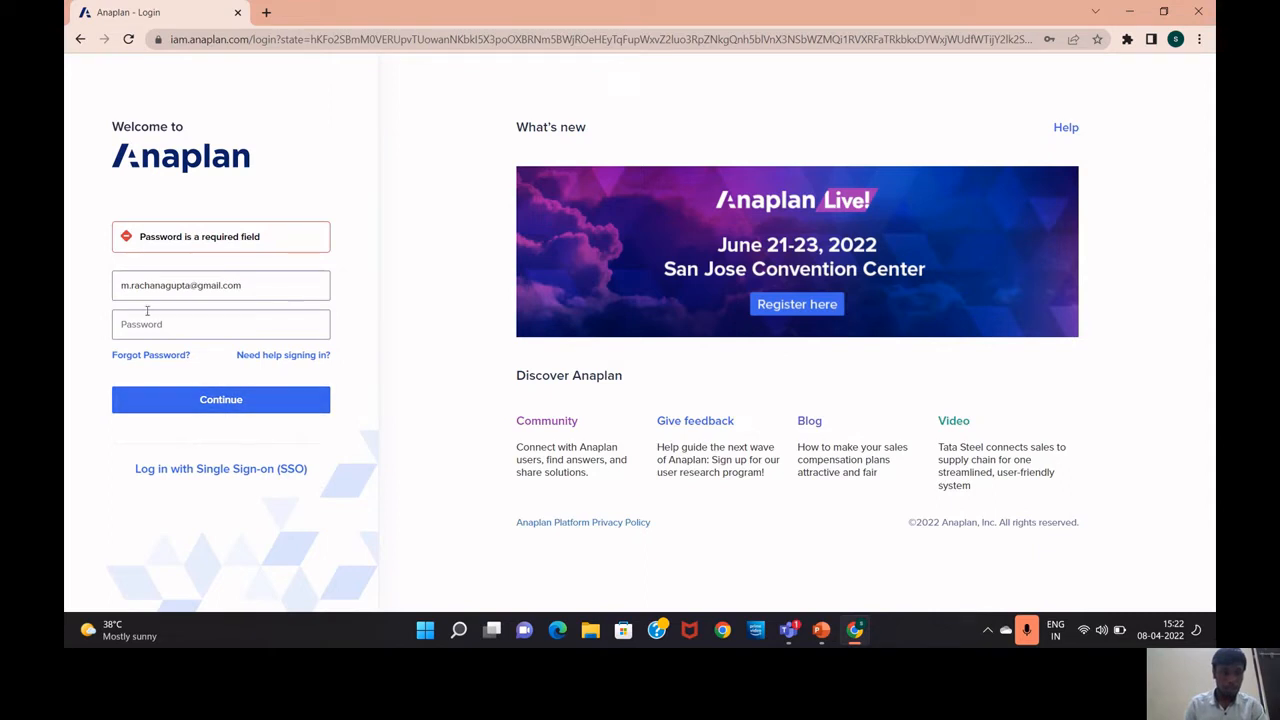
{"action": "left_click", "coordinate": [157, 326]}
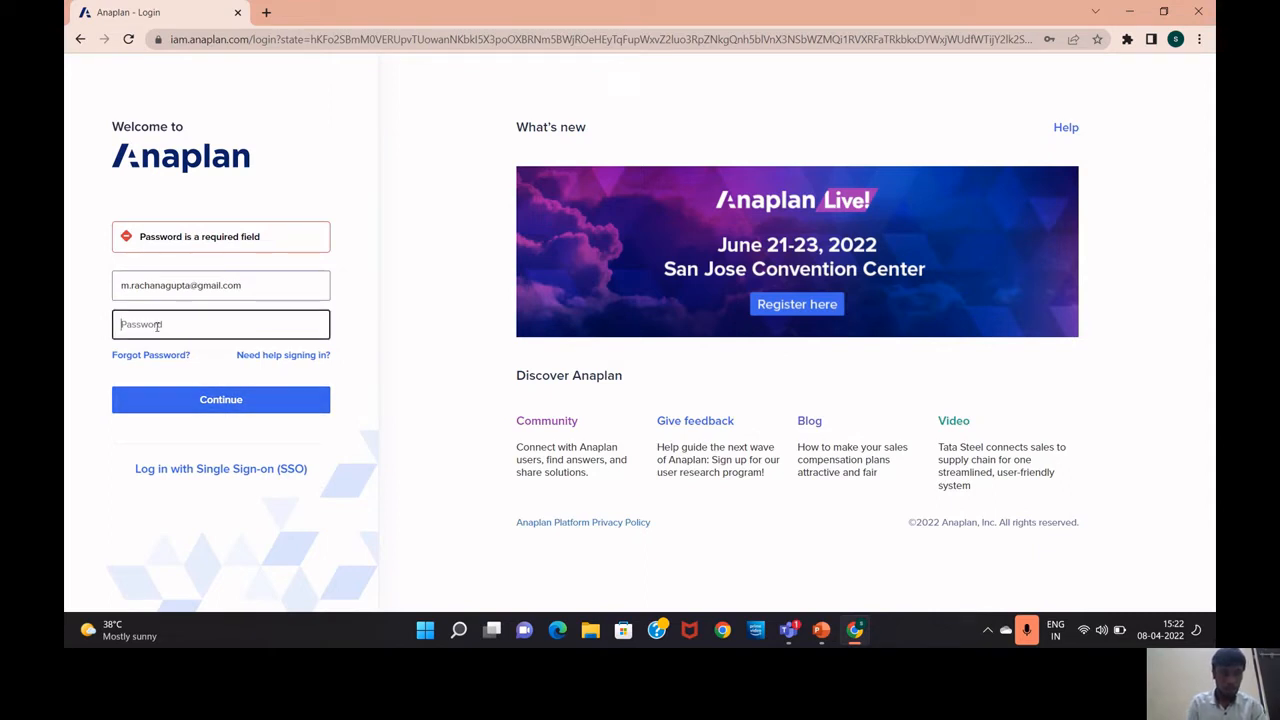
{"action": "type", "text": "•••••"}
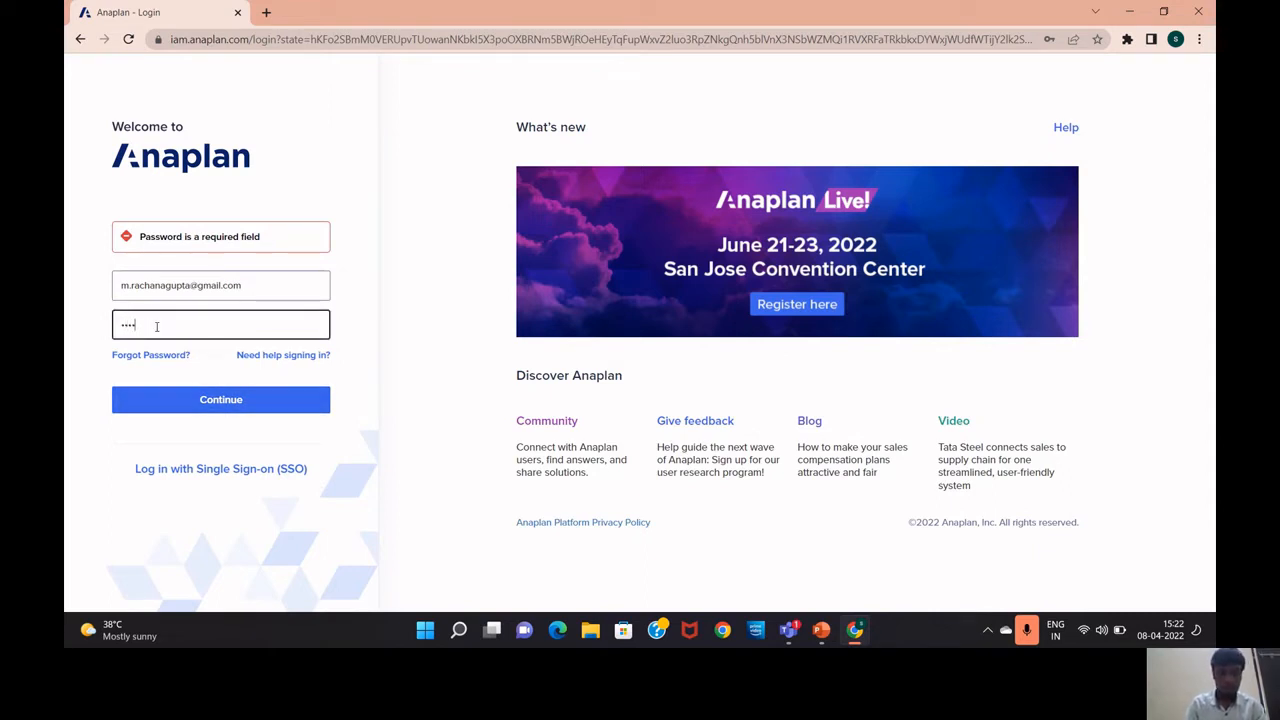
{"action": "type", "text": "••••"}
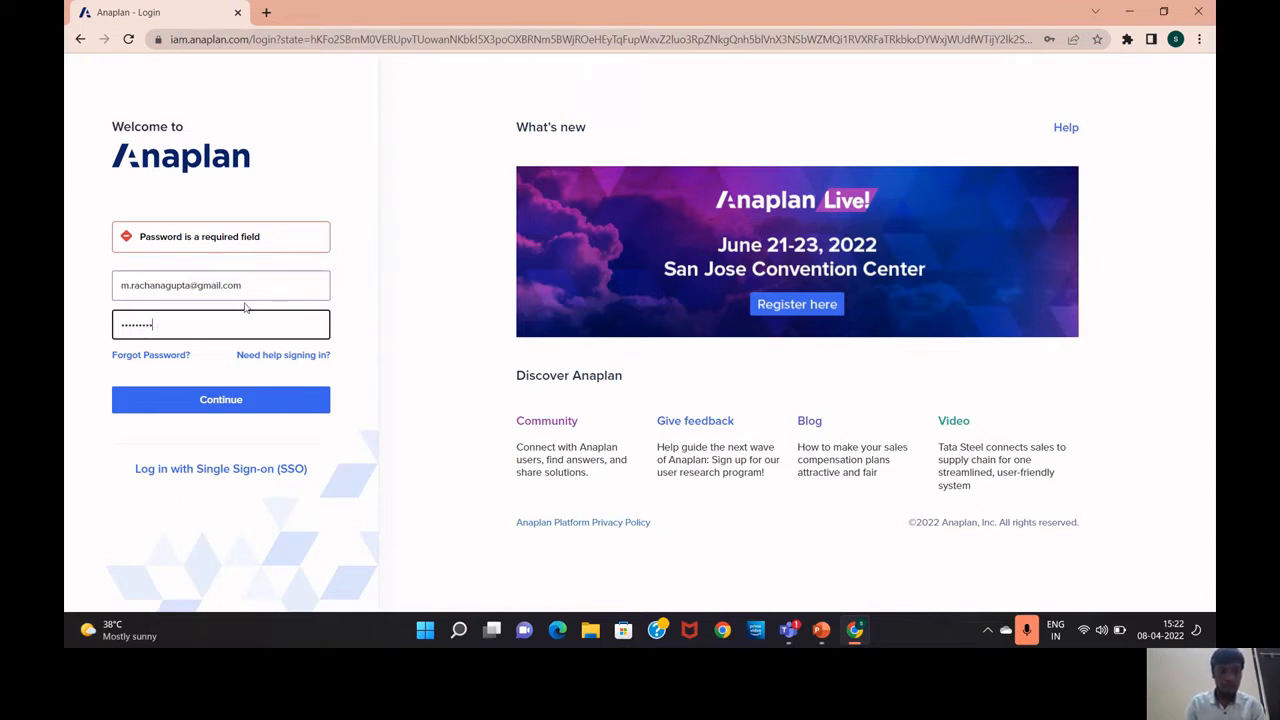
Sign in to Anaplan and glance at the Home navigation menu before closing it
{"action": "left_click", "coordinate": [235, 399]}
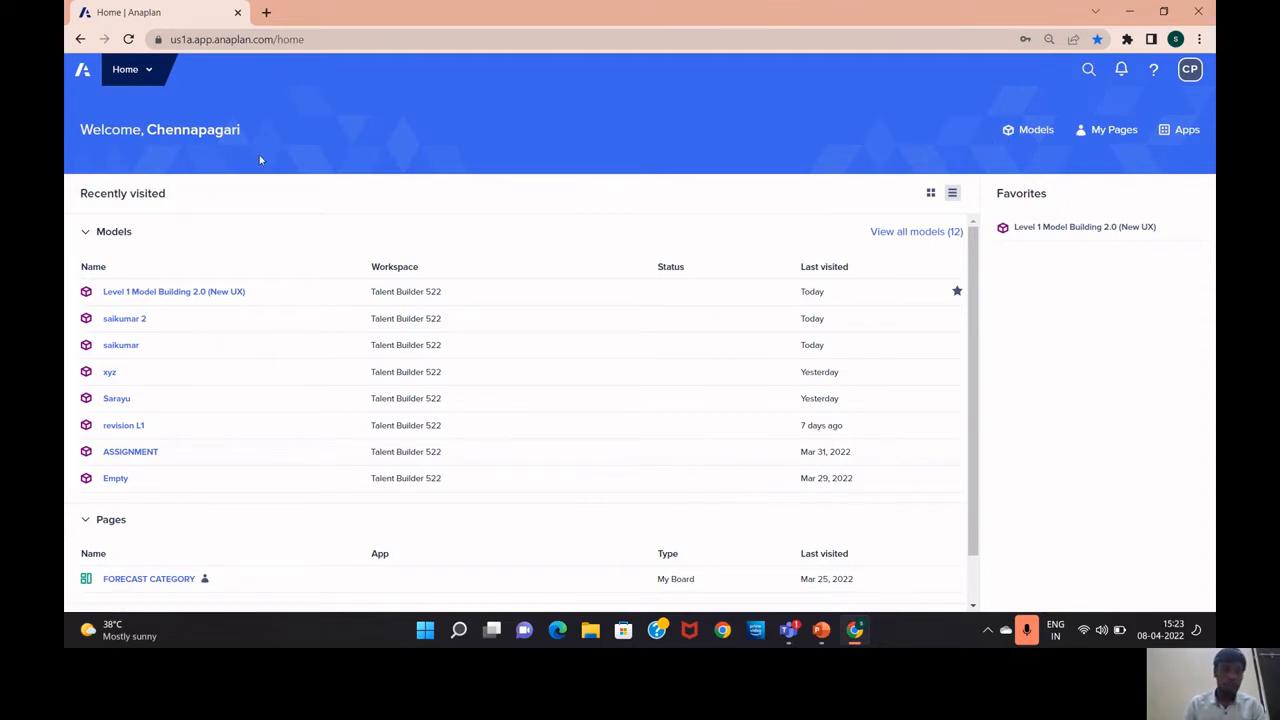
{"action": "left_click", "coordinate": [148, 72]}
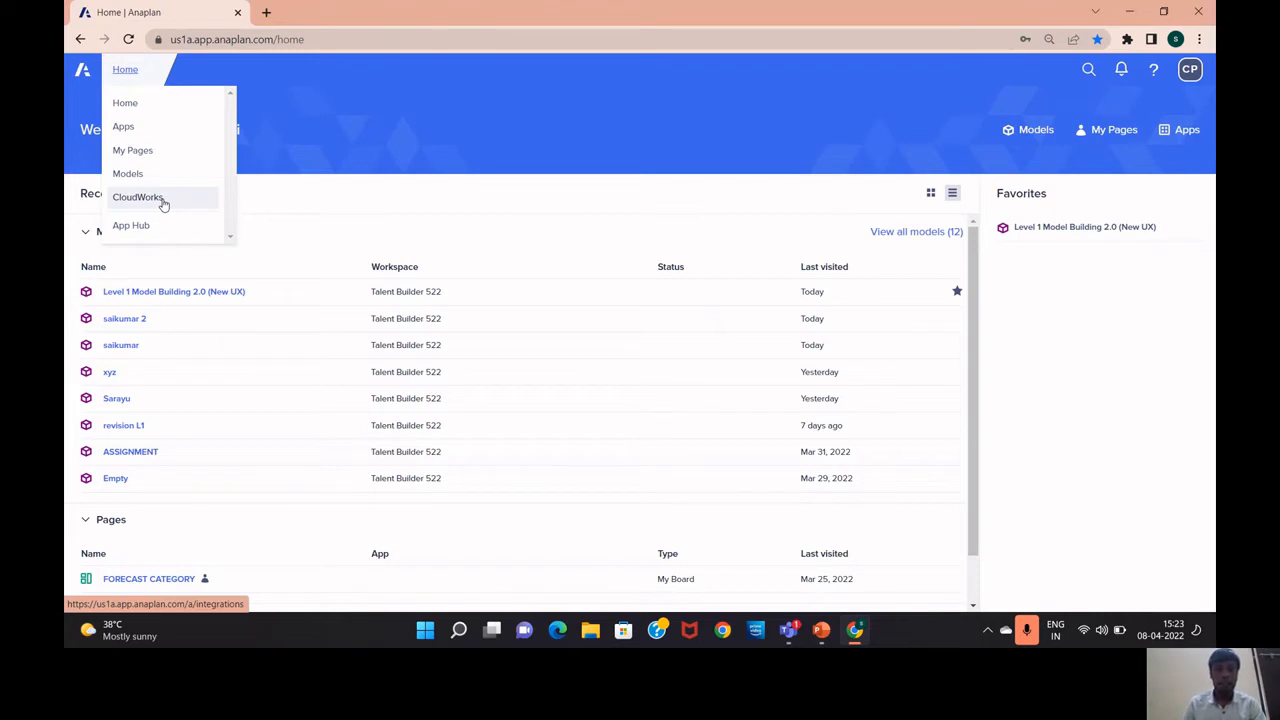
{"action": "left_click", "coordinate": [323, 134]}
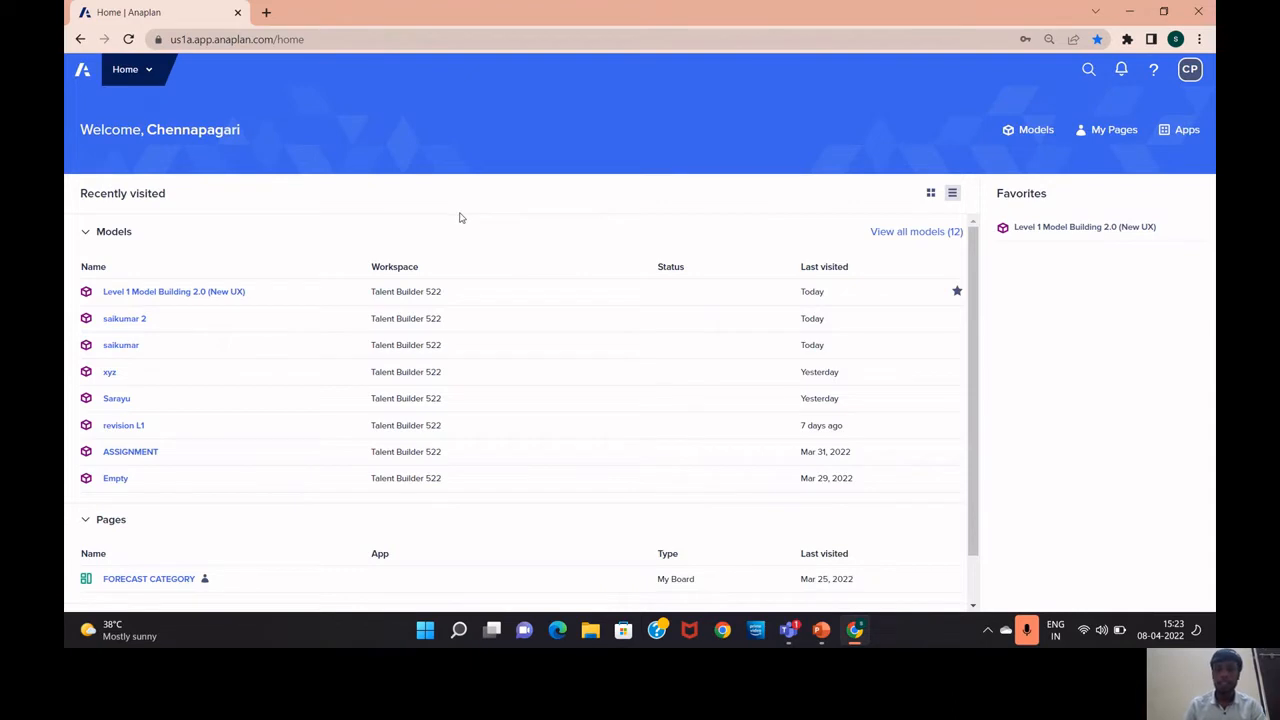
Open the Models list and the Model Management dialog for workspace Talent Builder 522
{"action": "left_click", "coordinate": [1030, 130]}
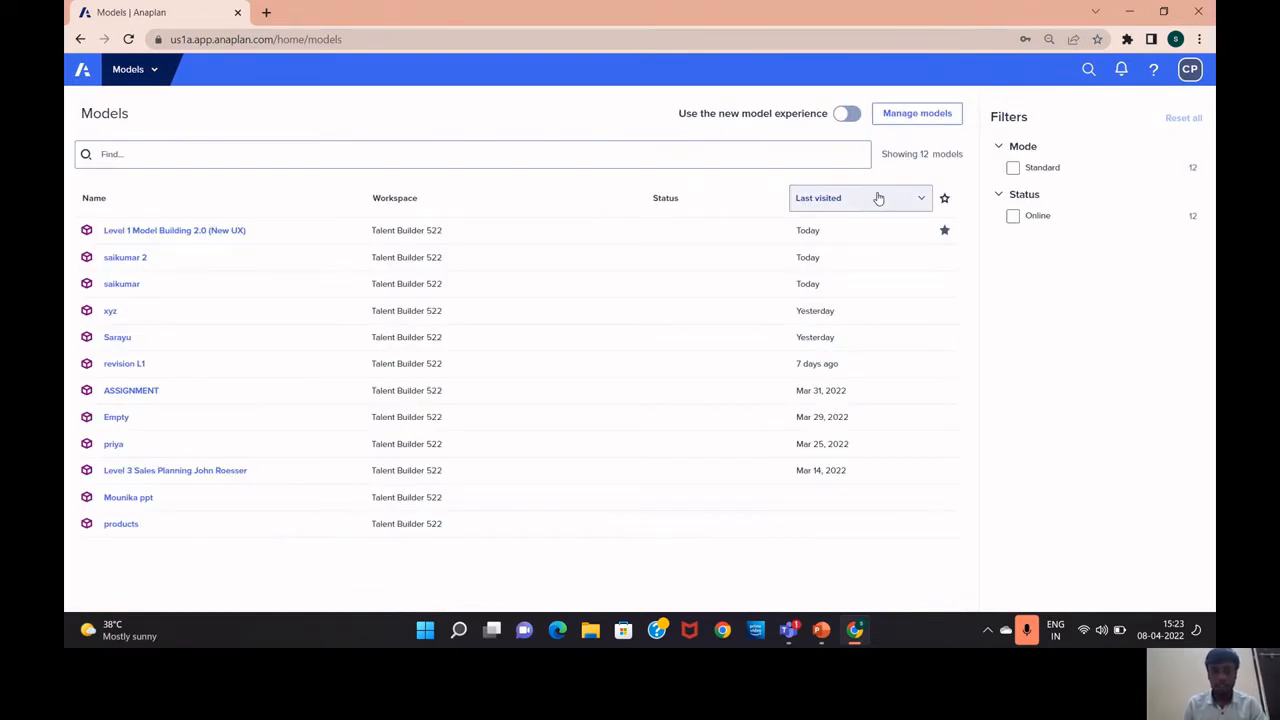
{"action": "left_click", "coordinate": [908, 120]}
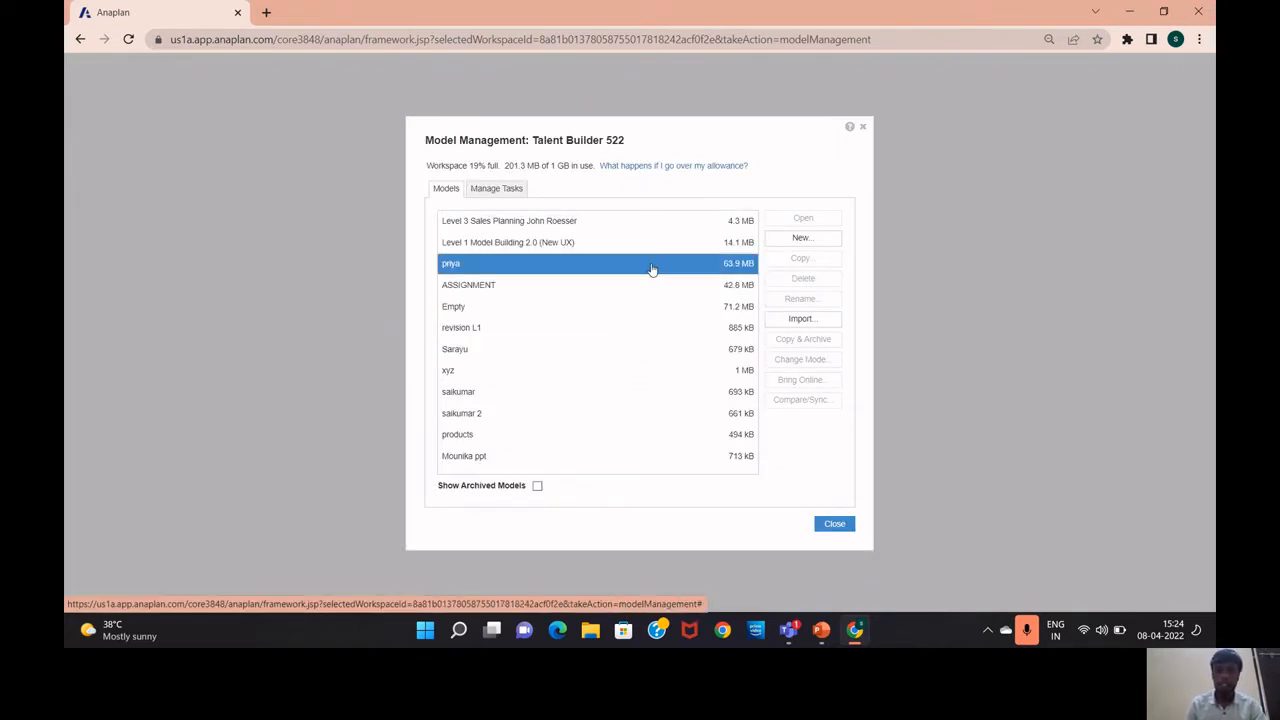
Create a new model named 'sales'
{"action": "left_click", "coordinate": [797, 241]}
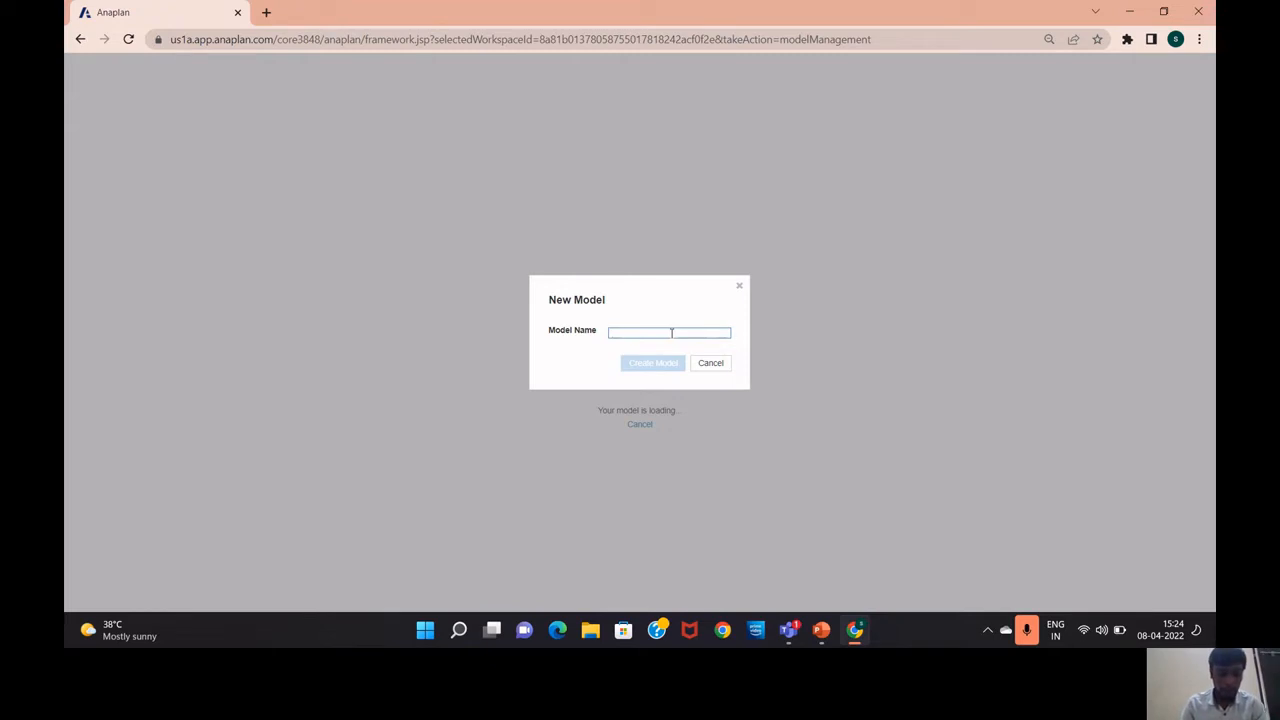
{"action": "type", "text": "sa"}
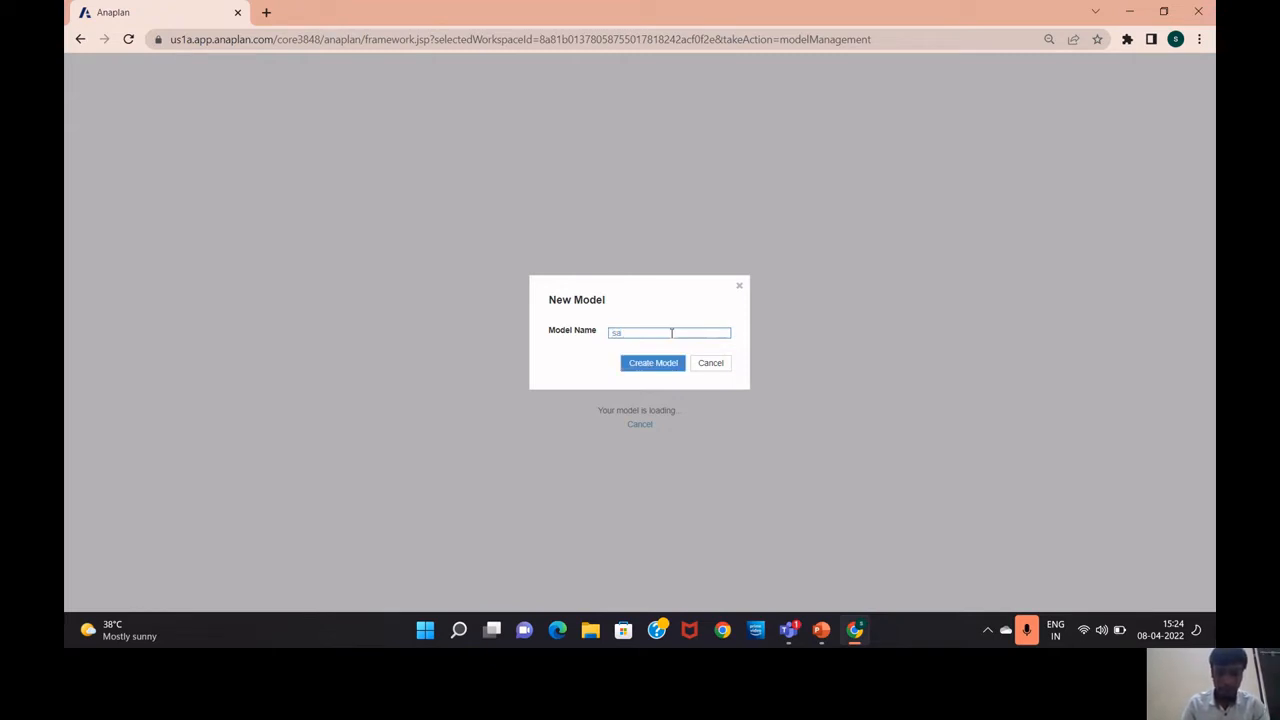
{"action": "type", "text": "les"}
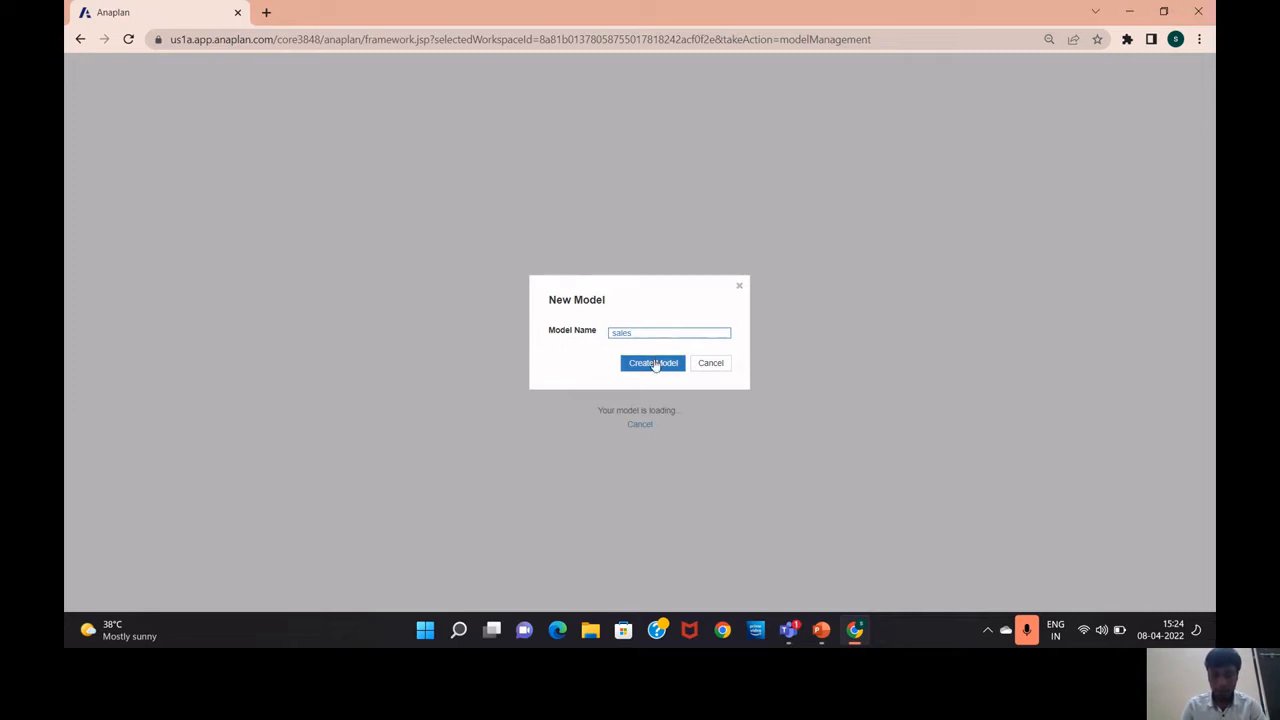
{"action": "left_click", "coordinate": [654, 363]}
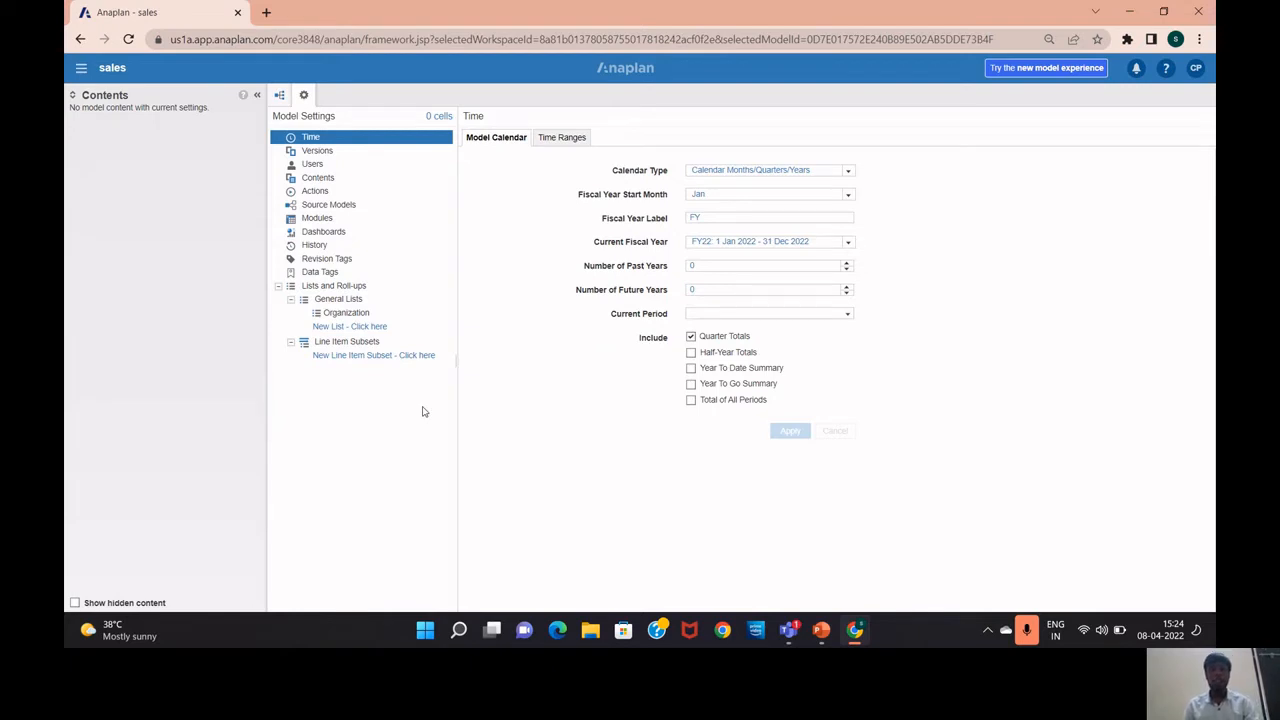
Switch to PowerPoint and show slide 11, 'Time Settings'
{"action": "key", "text": "alt+Tab"}
{"action": "left_click", "coordinate": [148, 511]}
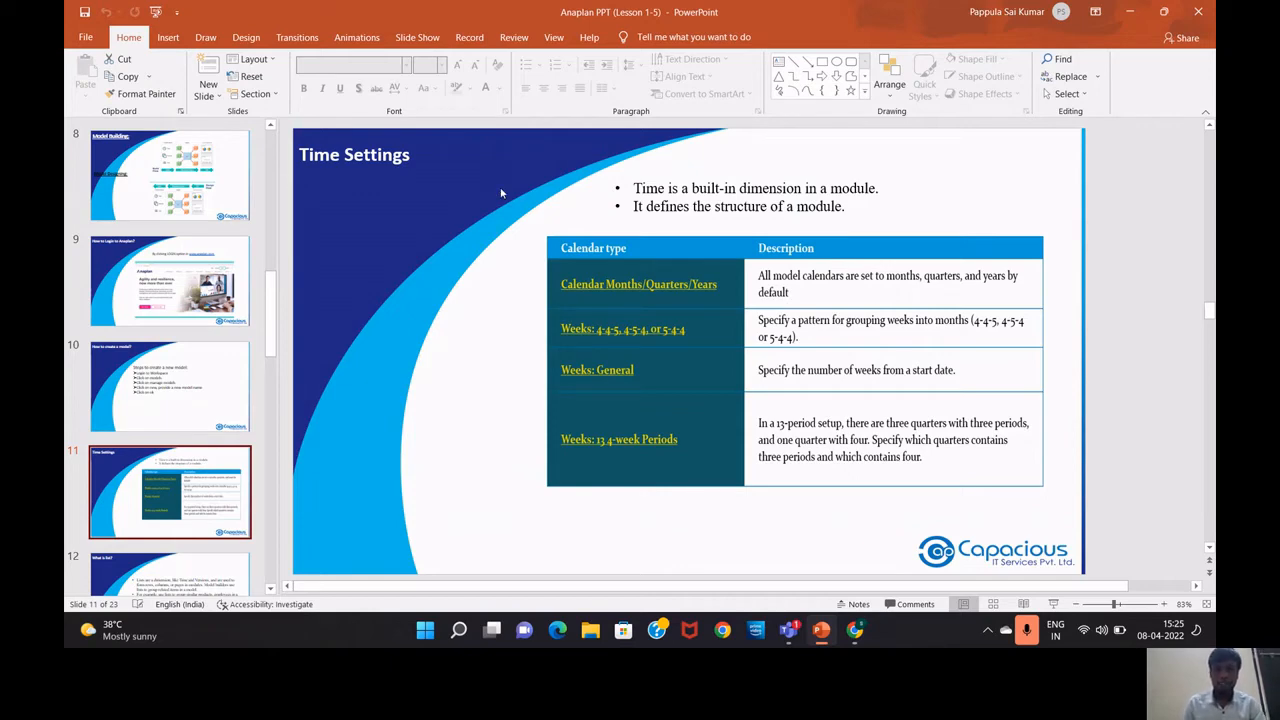
Switch back to Chrome showing the sales model's Time settings
{"action": "key", "text": "alt+Tab"}
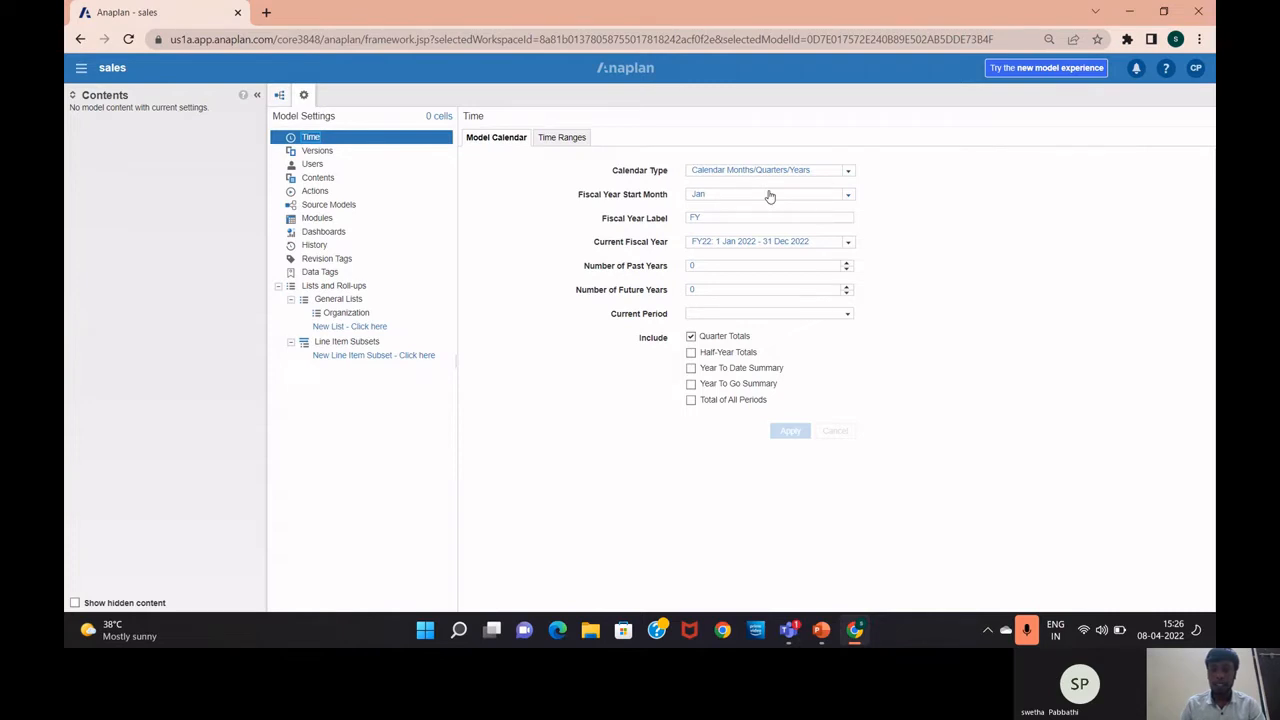
Keep Jan as the fiscal year start and change the year label to CY, then back to FY
{"action": "left_click", "coordinate": [849, 198]}
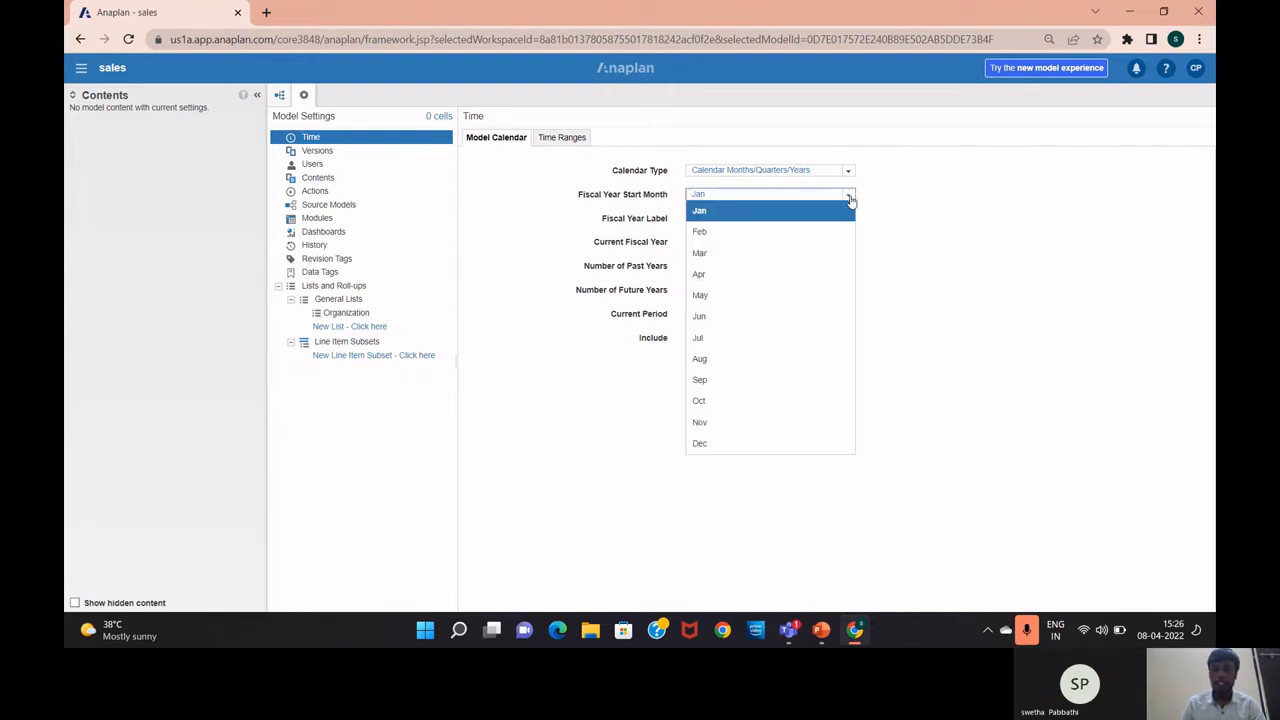
{"action": "left_click", "coordinate": [729, 212]}
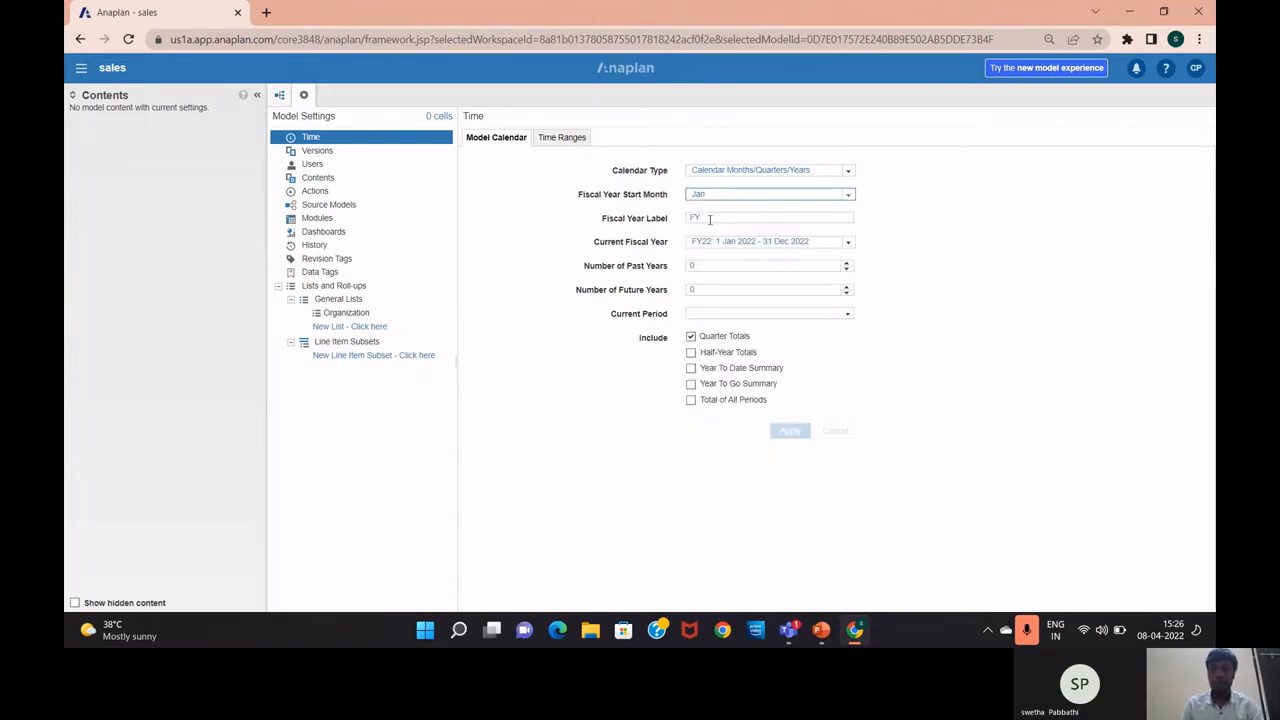
{"action": "left_click", "coordinate": [710, 219]}
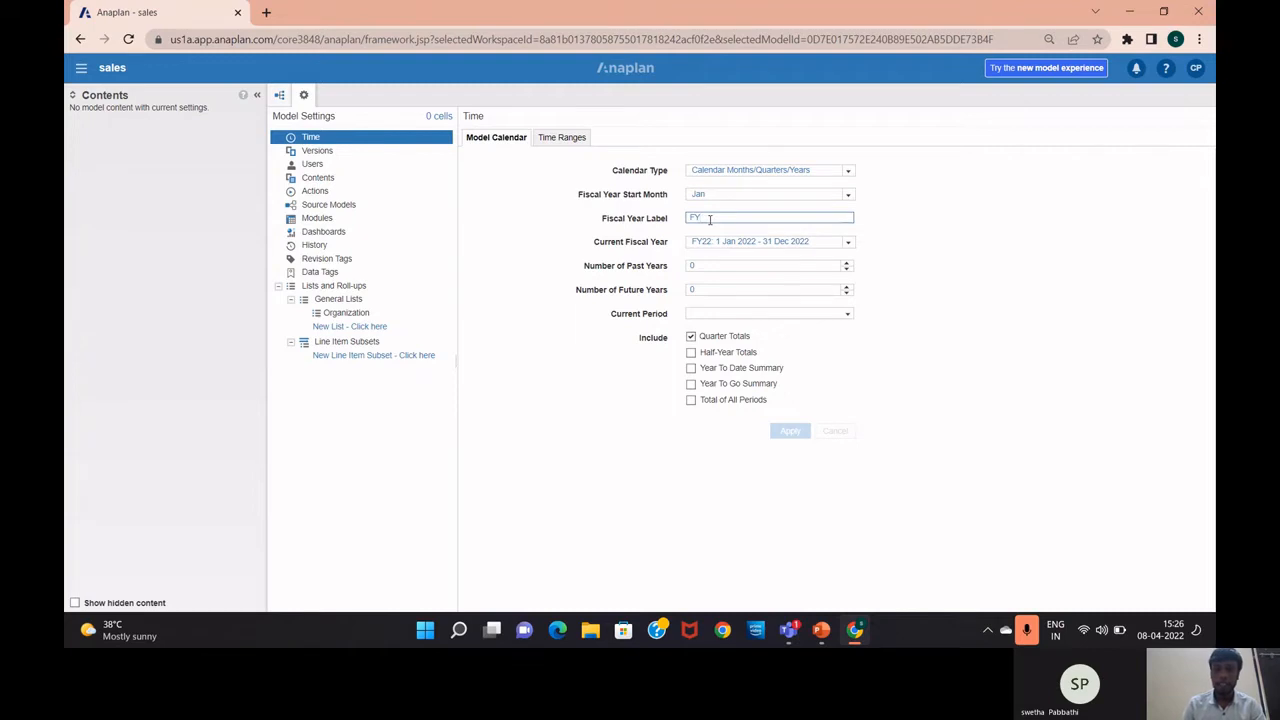
{"action": "key", "text": "BackSpace"}
{"action": "key", "text": "BackSpace"}
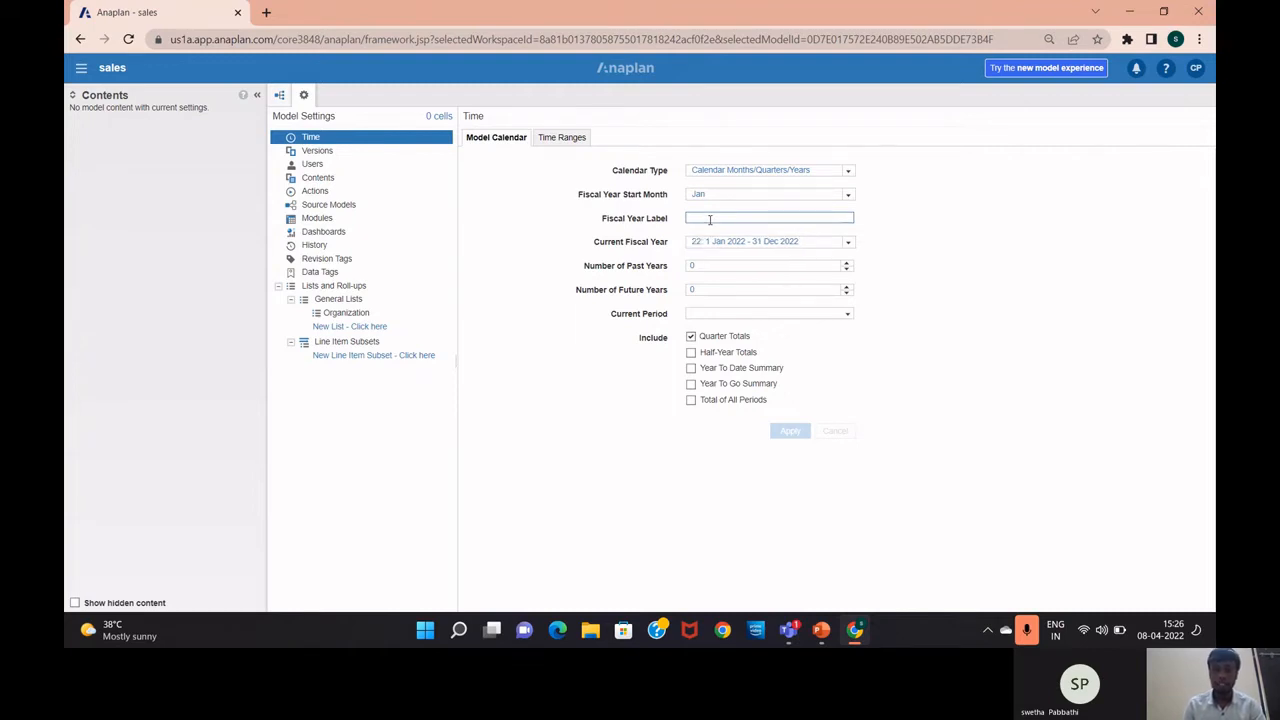
{"action": "type", "text": "CY"}
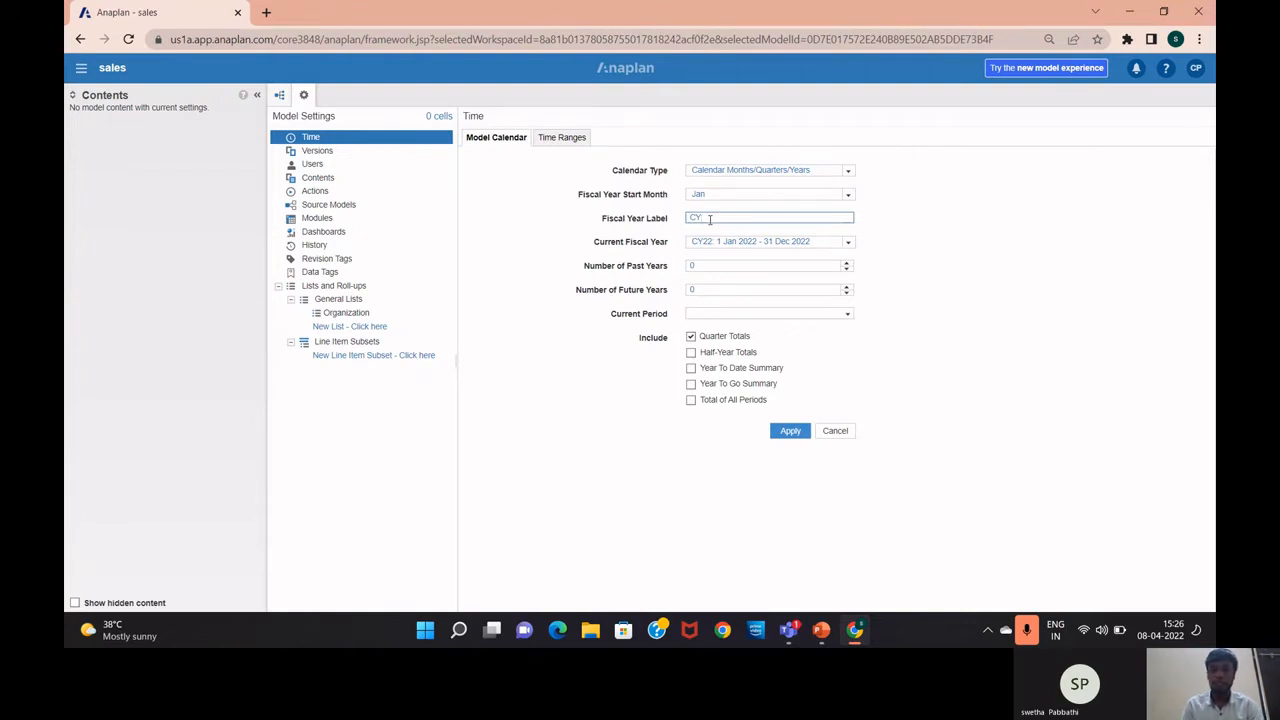
{"action": "key", "text": "BackSpace"}
{"action": "key", "text": "BackSpace"}
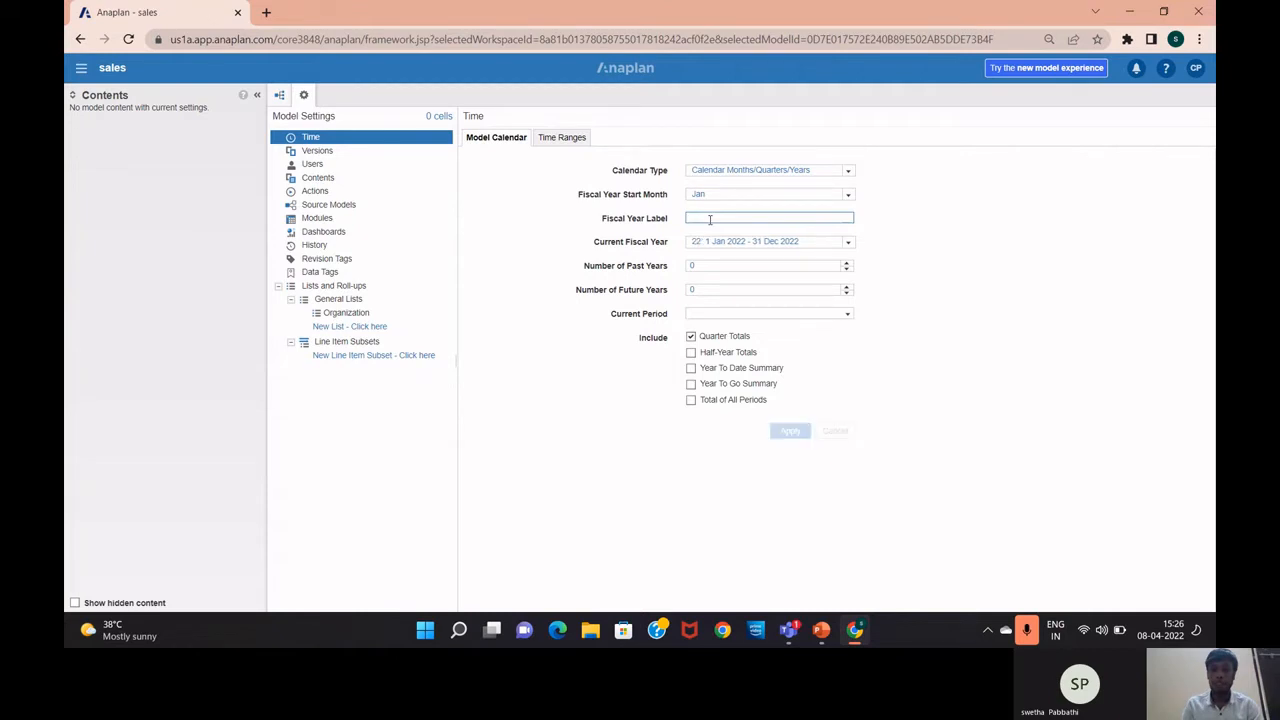
{"action": "type", "text": "FY"}
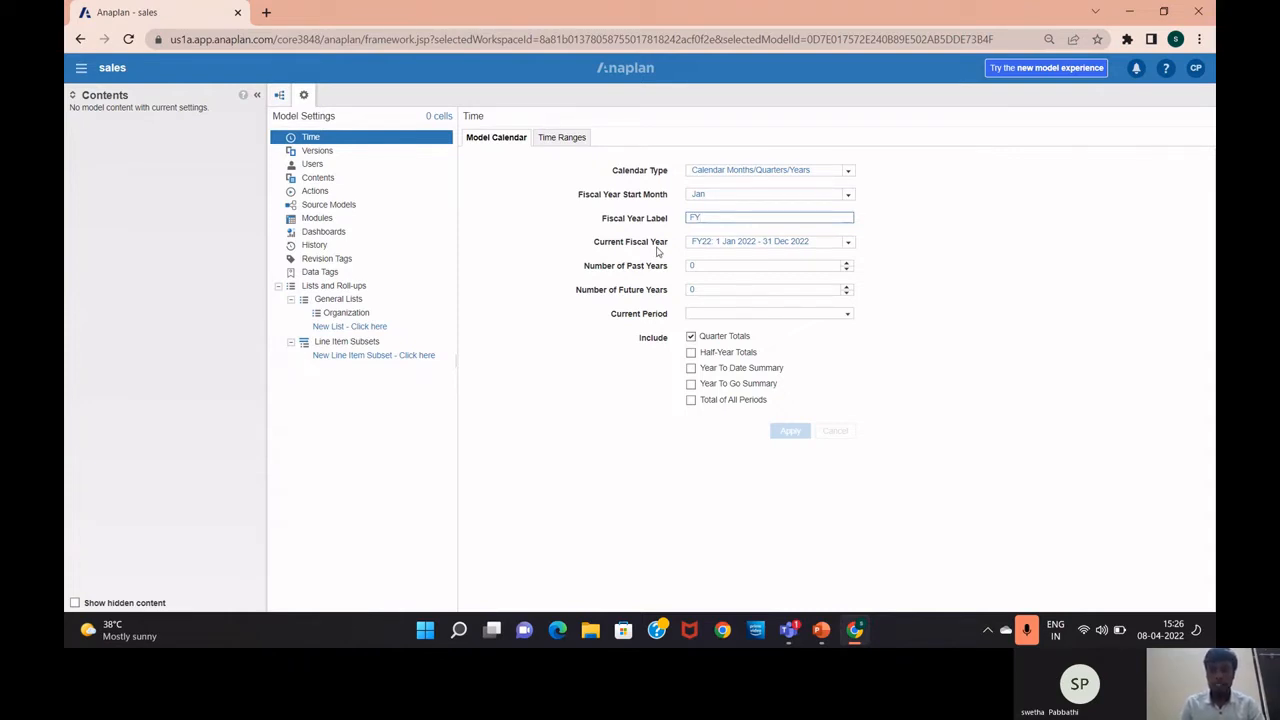
Review the FY17–FY27 current fiscal years and keep 0 past and 0 future years
{"action": "left_click", "coordinate": [846, 246]}
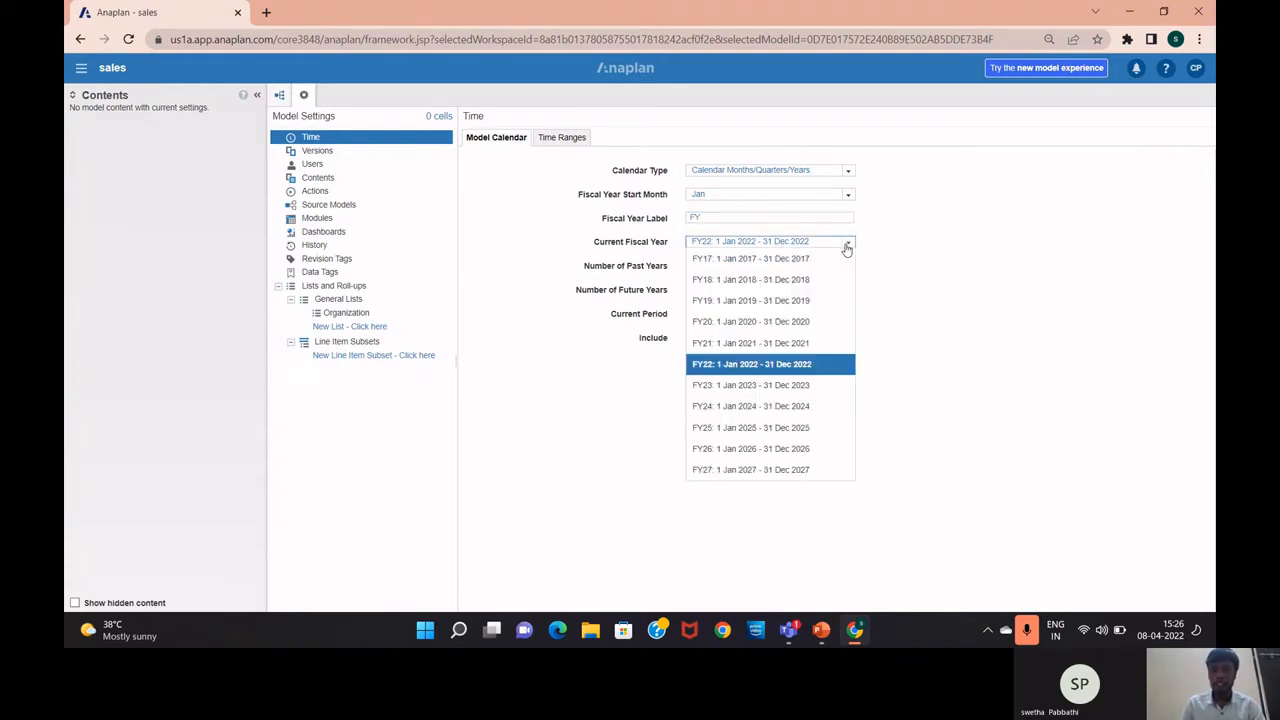
{"action": "left_click", "coordinate": [845, 245]}
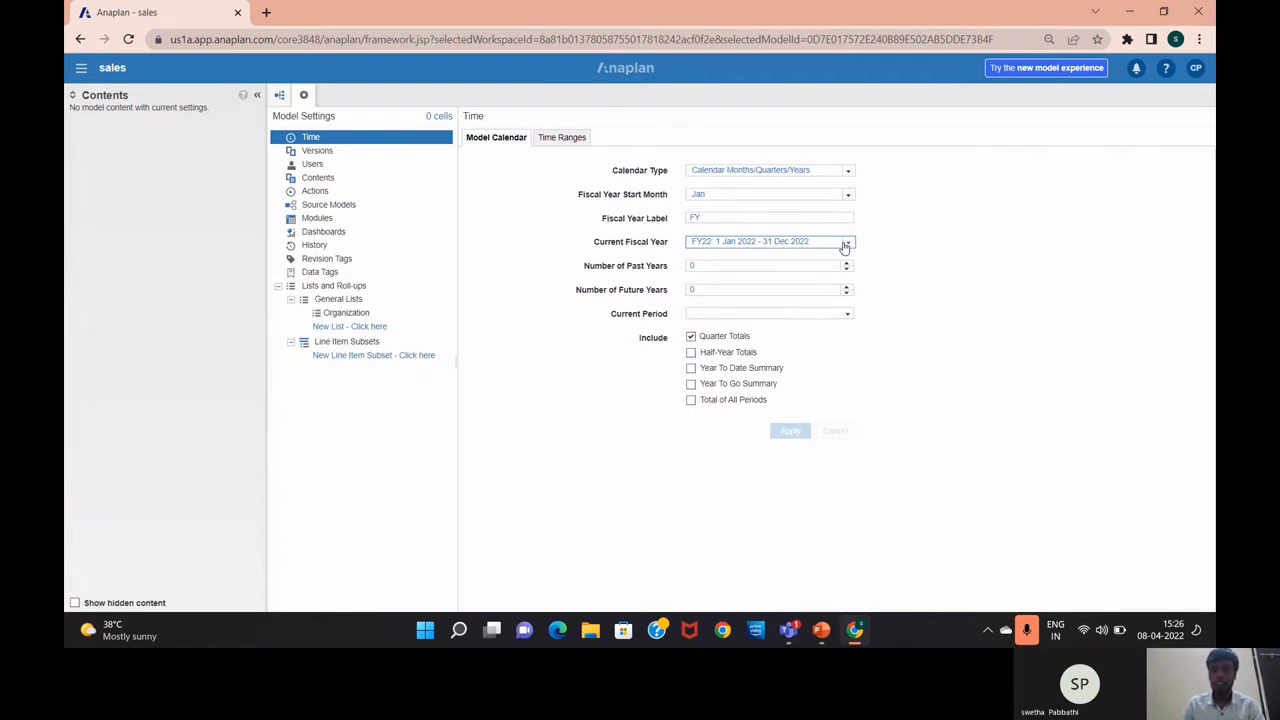
{"action": "left_click", "coordinate": [699, 266]}
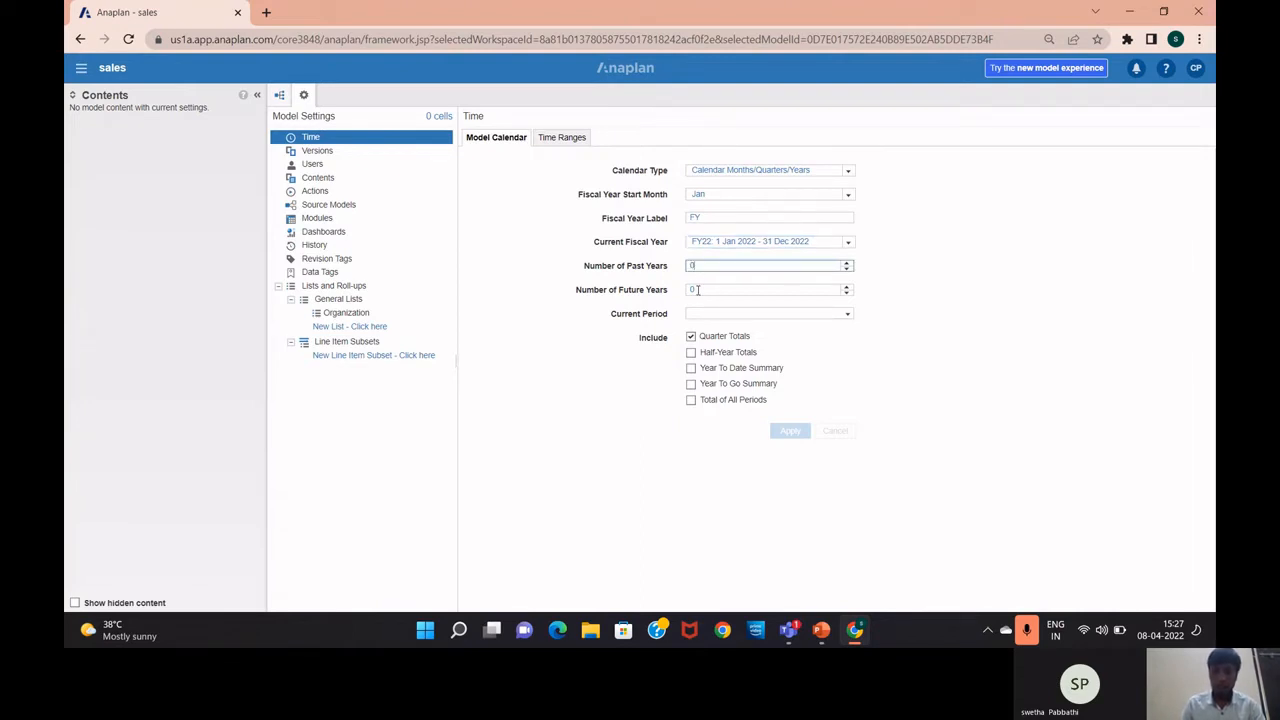
{"action": "left_click", "coordinate": [696, 288]}
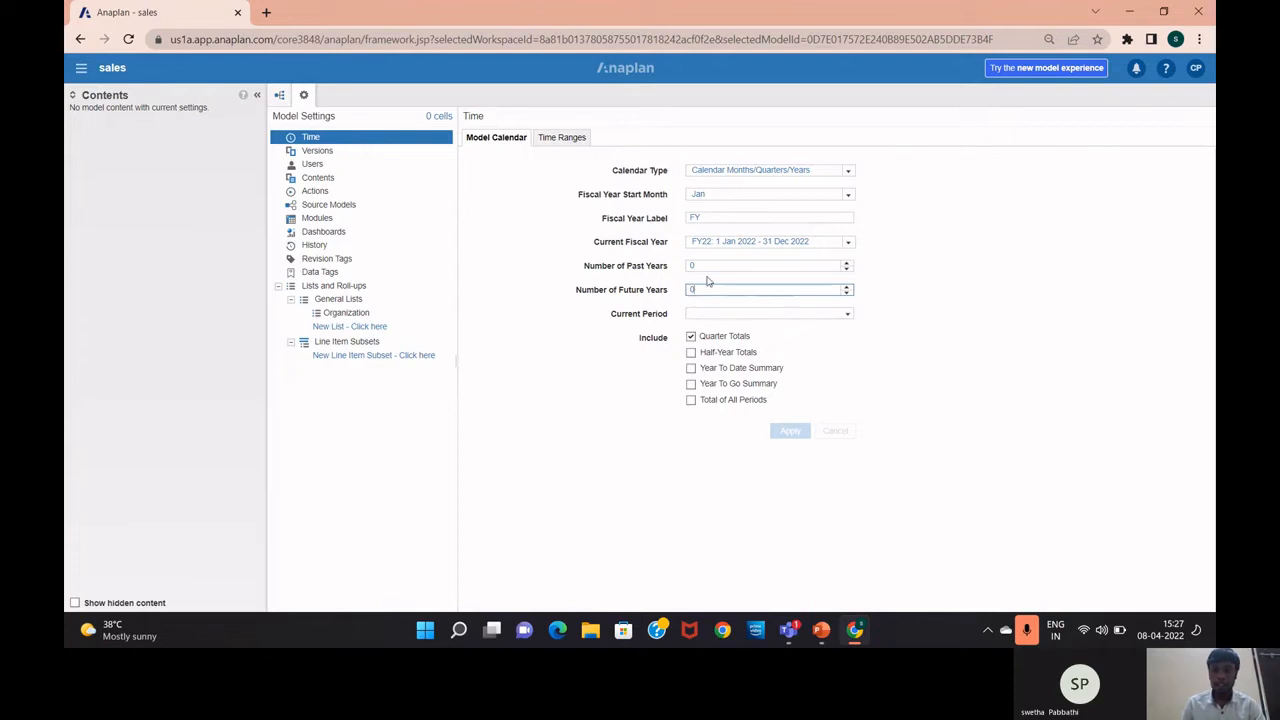
{"action": "left_click", "coordinate": [848, 318]}
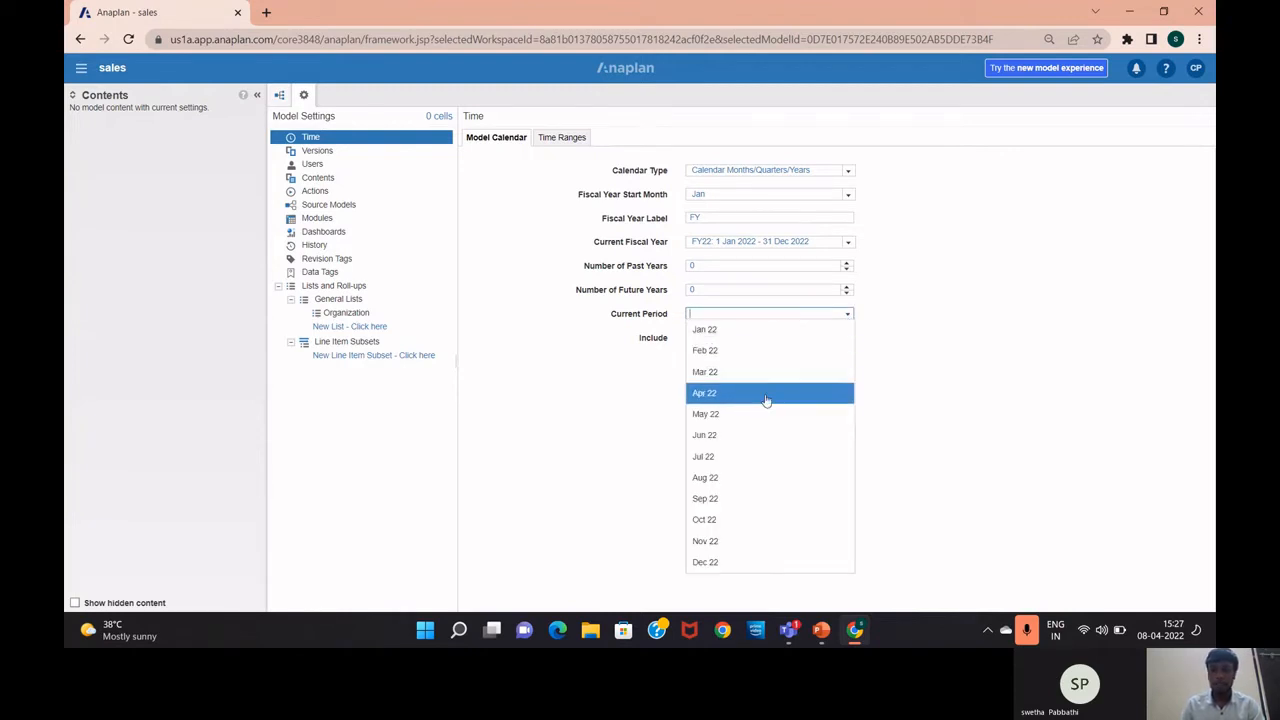
Set the current period to Apr 22 and include Half-Year Totals
{"action": "left_click", "coordinate": [767, 398]}
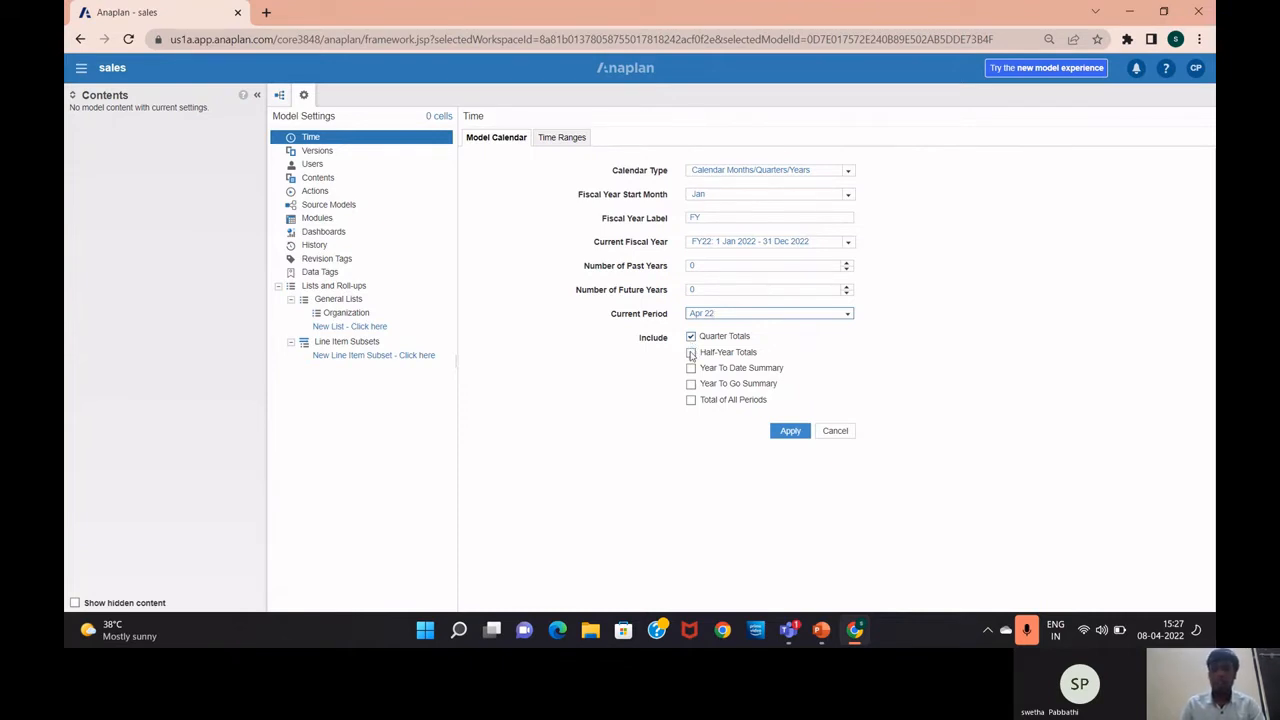
{"action": "left_click", "coordinate": [691, 354]}
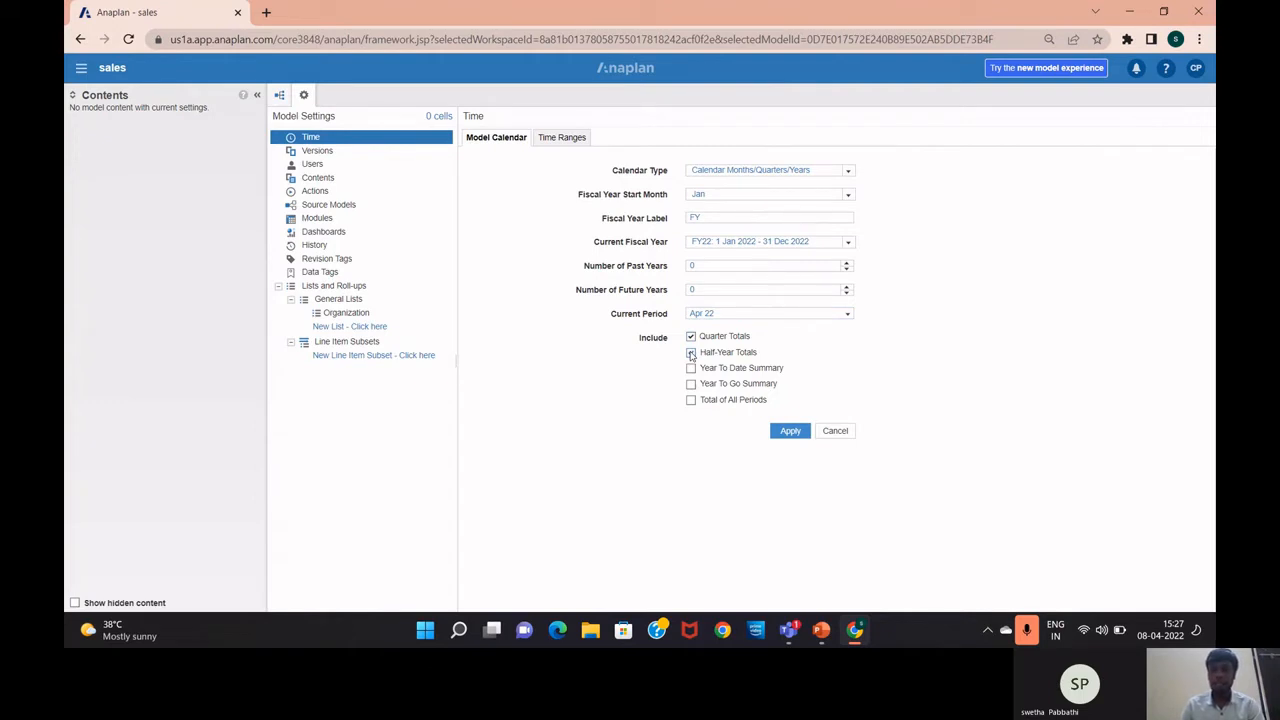
{"action": "left_click", "coordinate": [691, 354]}
{"action": "left_click", "coordinate": [850, 175]}
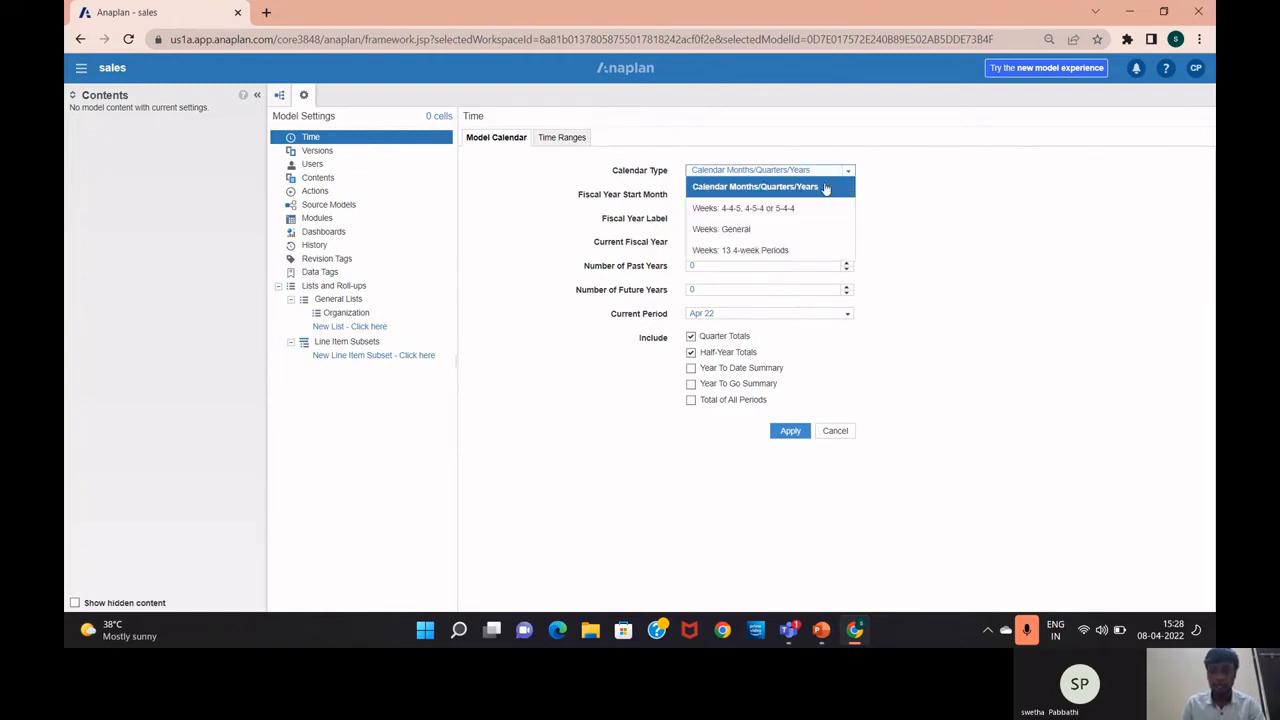
Switch to a Weeks: General calendar starting 4/6/2022 with 2 weeks
{"action": "left_click", "coordinate": [815, 243]}
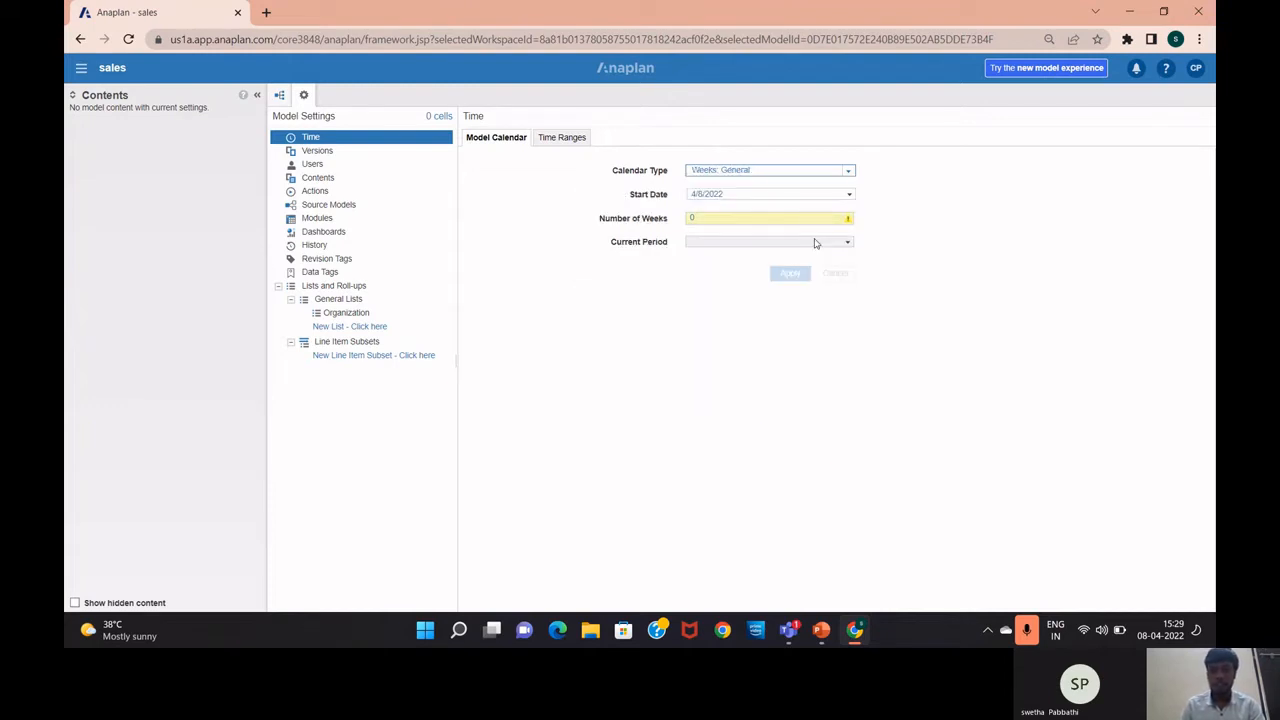
{"action": "left_click", "coordinate": [849, 197]}
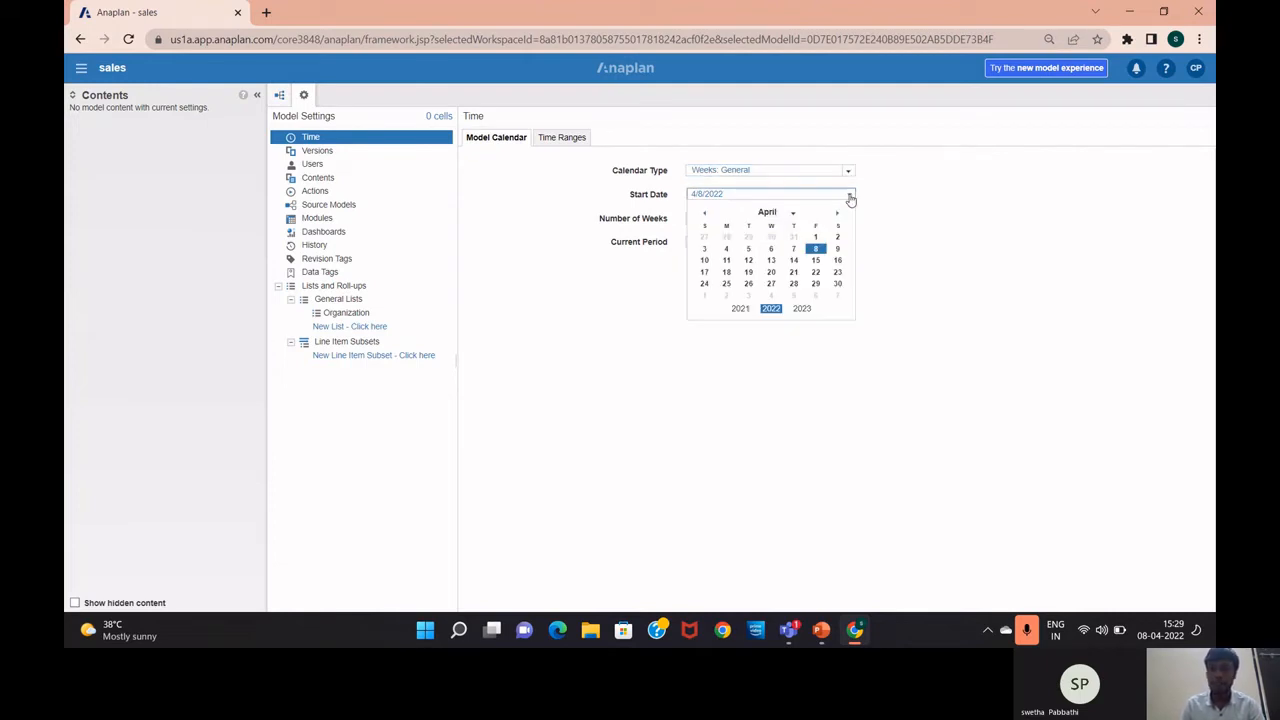
{"action": "left_click", "coordinate": [771, 252]}
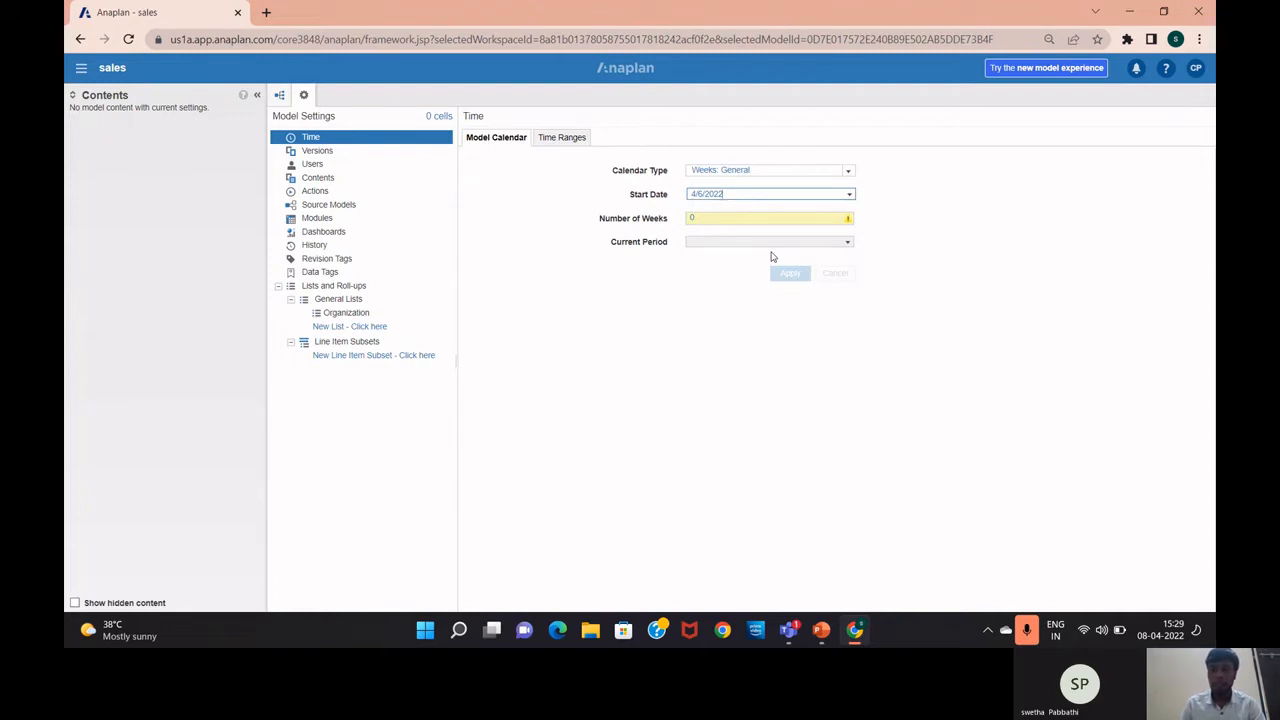
{"action": "left_click", "coordinate": [755, 218]}
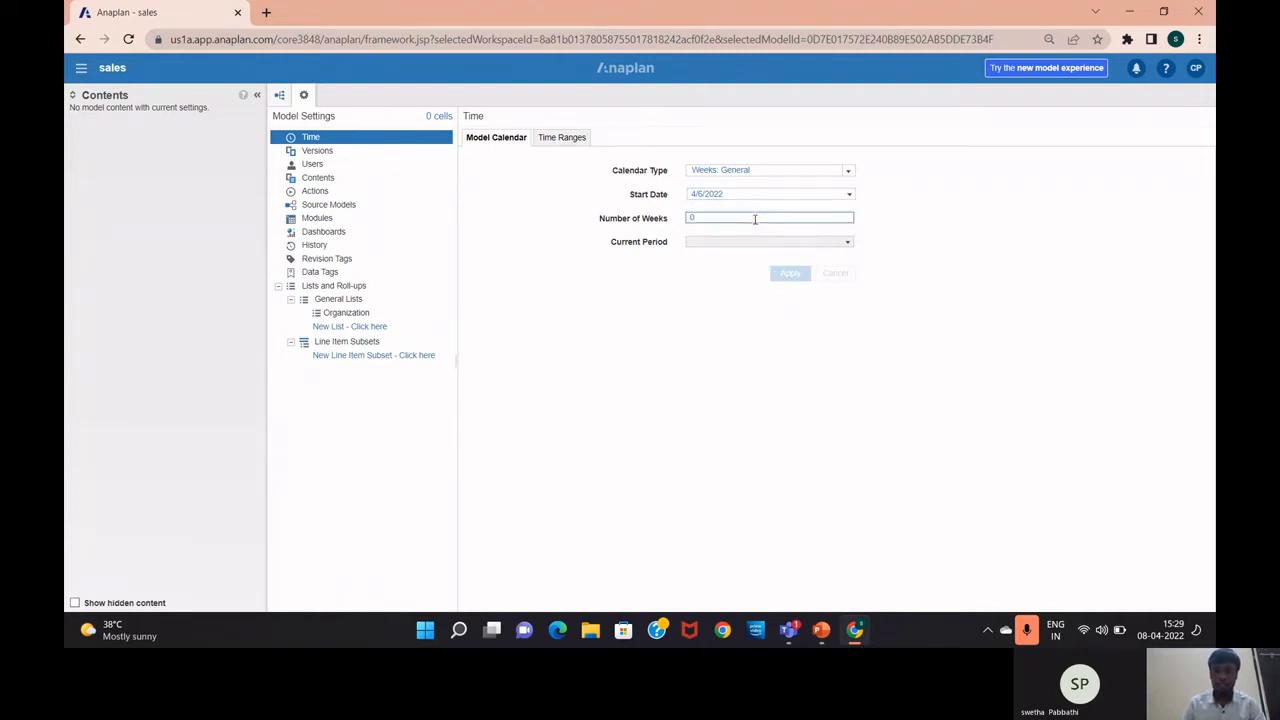
{"action": "key", "text": "BackSpace"}
{"action": "type", "text": "2"}
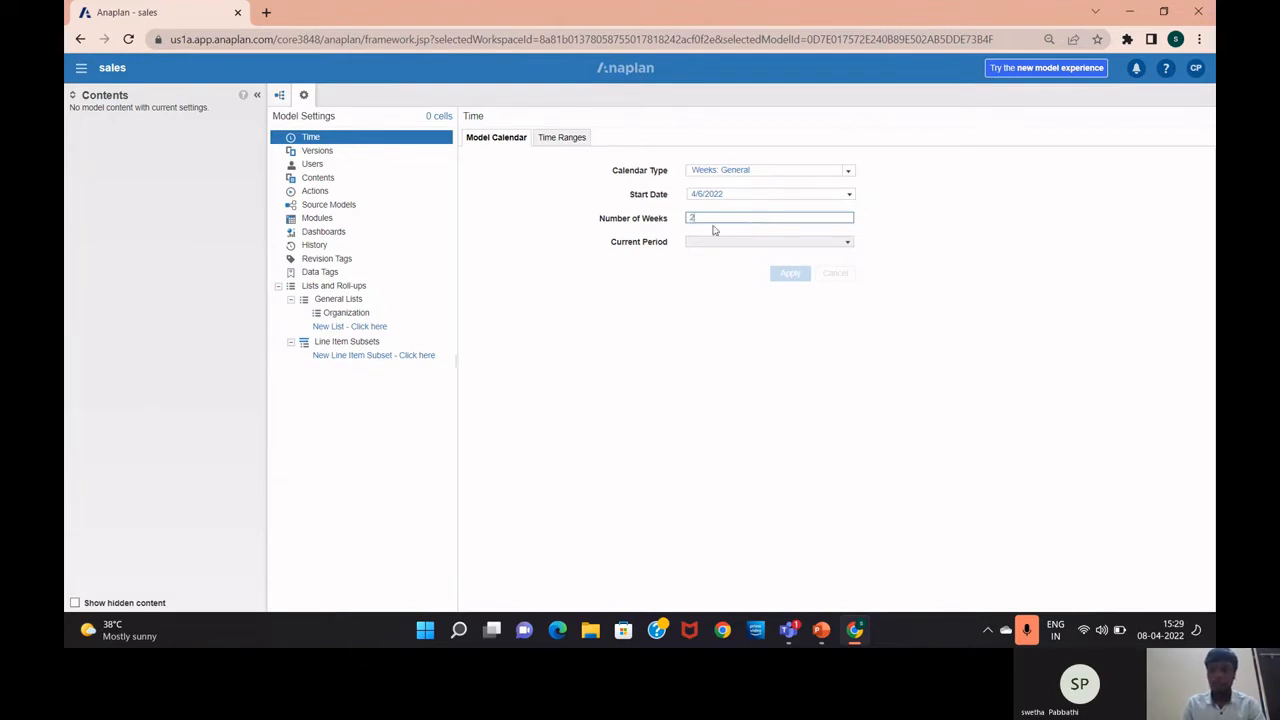
{"action": "left_click", "coordinate": [846, 242]}
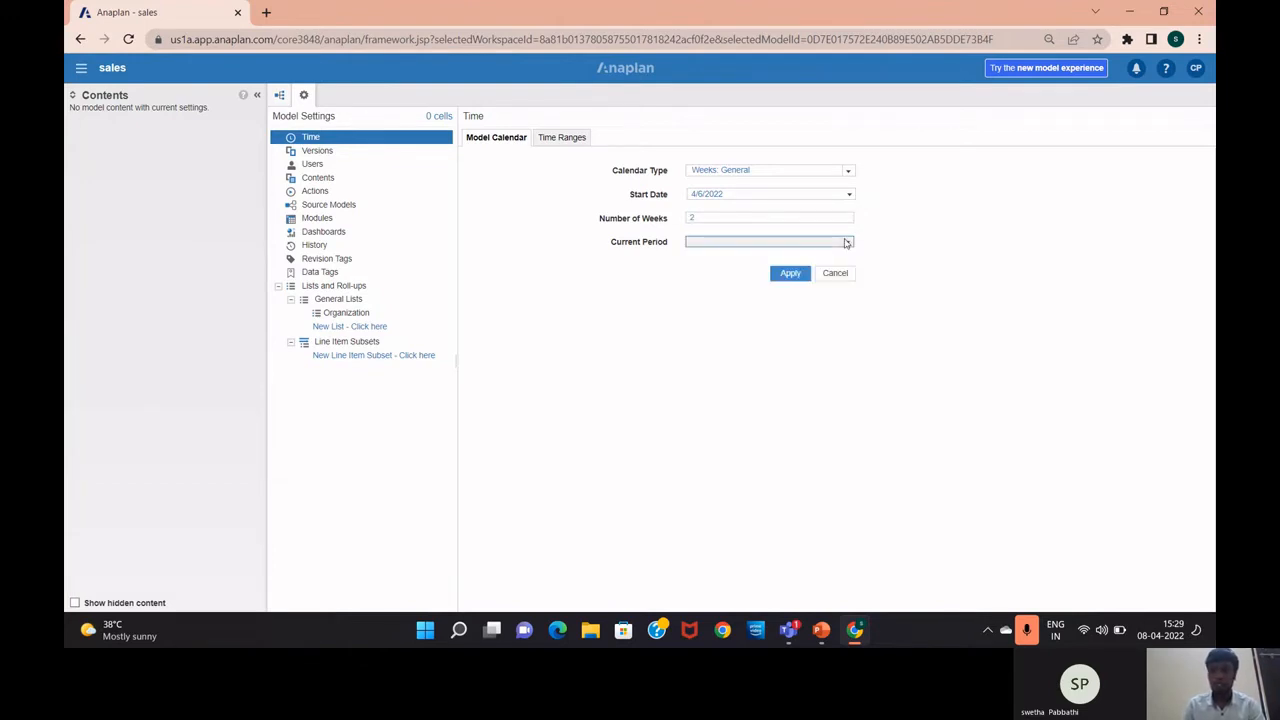
{"action": "left_click", "coordinate": [848, 244]}
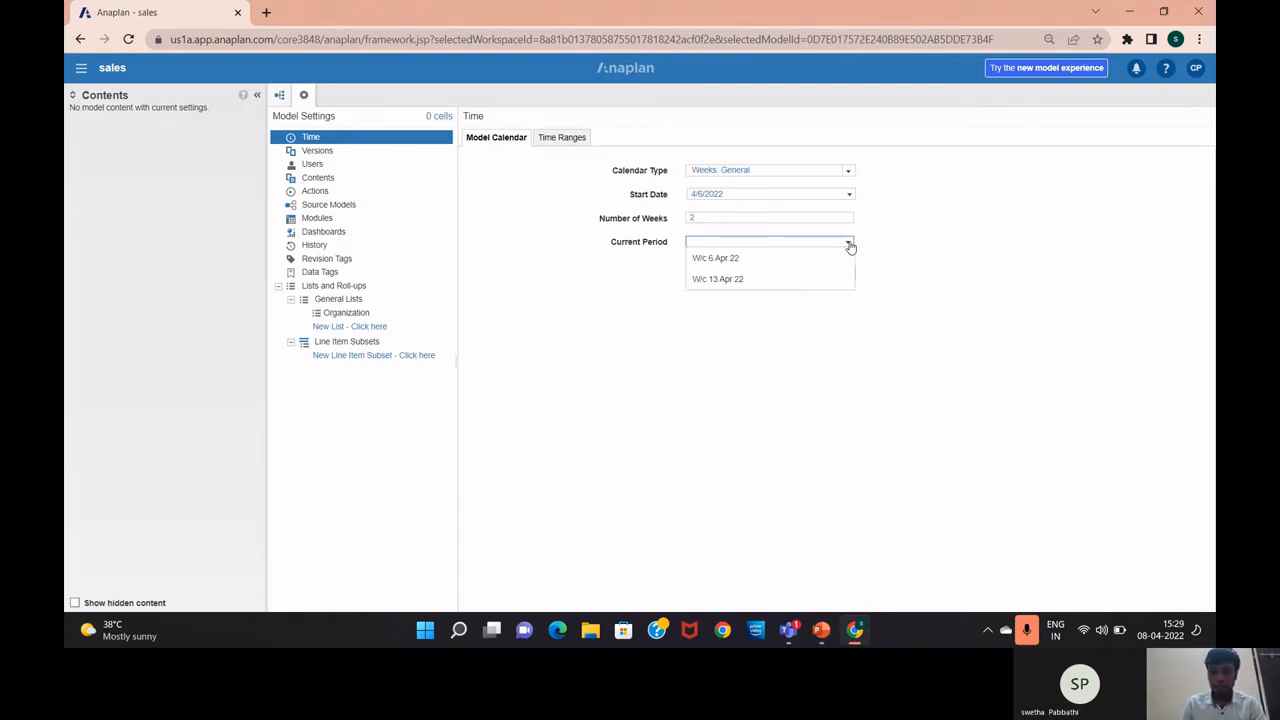
Make W/c 6 Apr 22 the current period, re-enter 2 weeks, then cancel all changes
{"action": "left_click", "coordinate": [704, 218]}
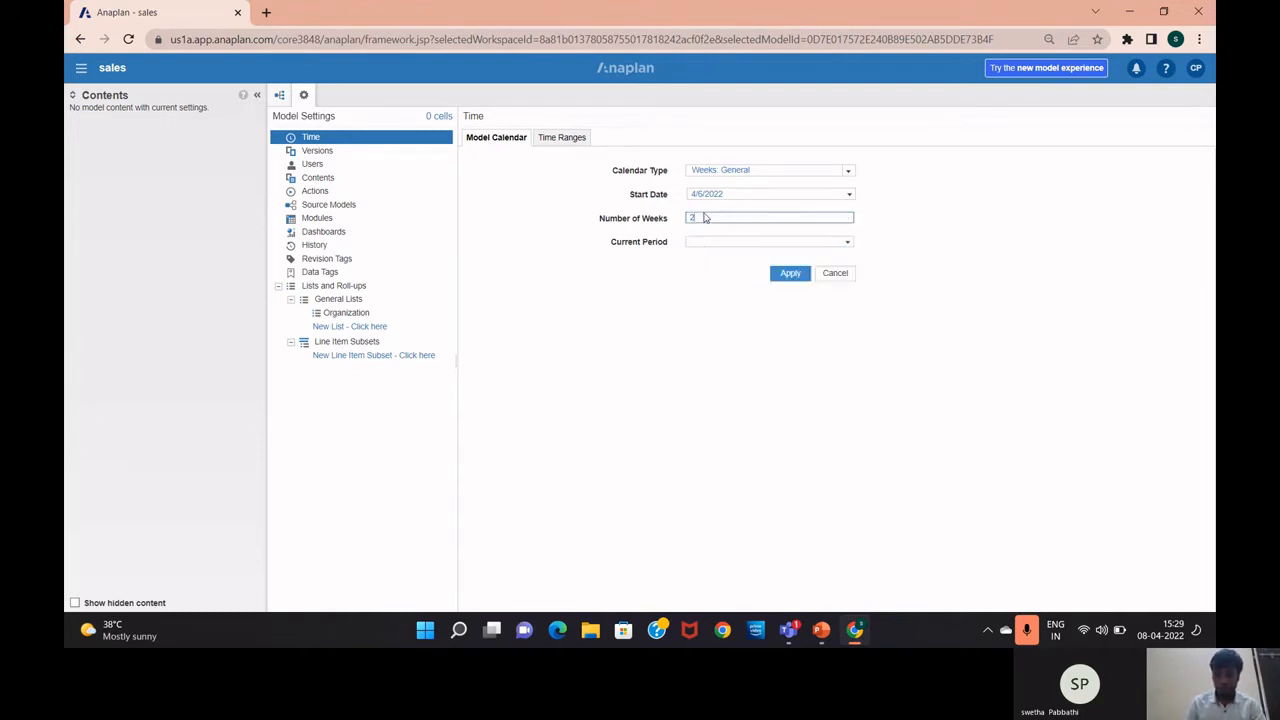
{"action": "key", "text": "BackSpace"}
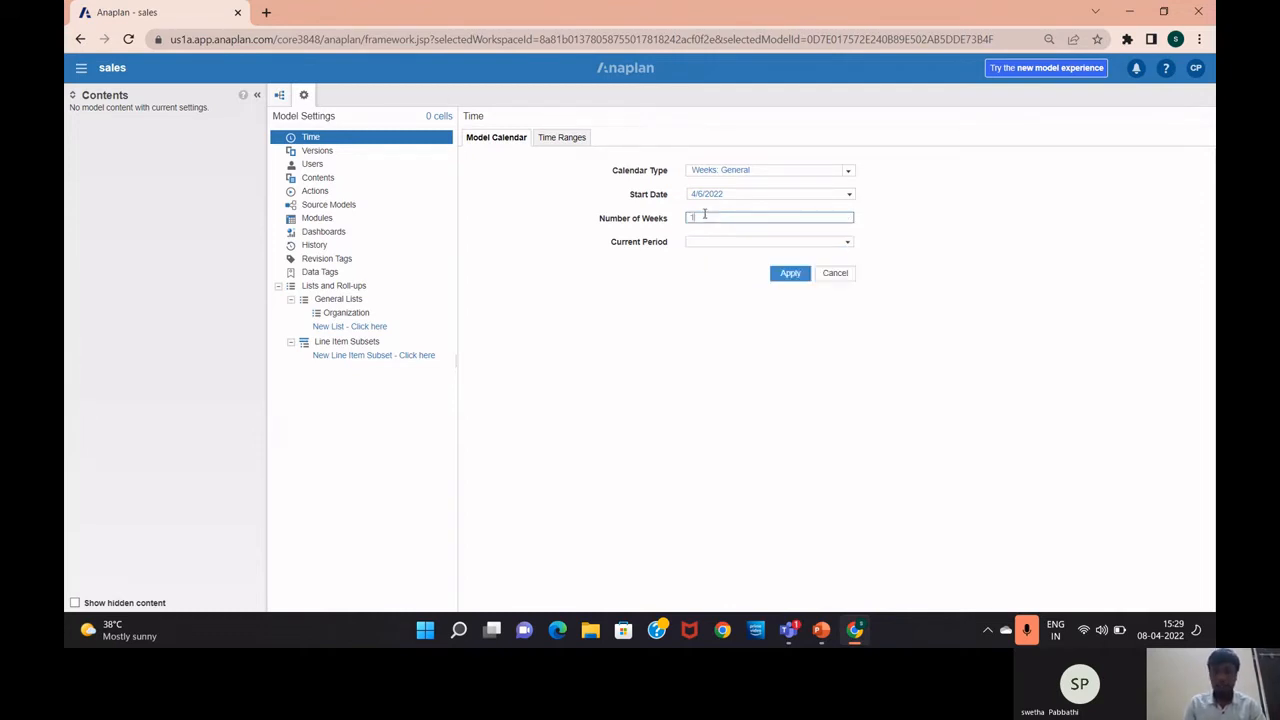
{"action": "left_click", "coordinate": [847, 245]}
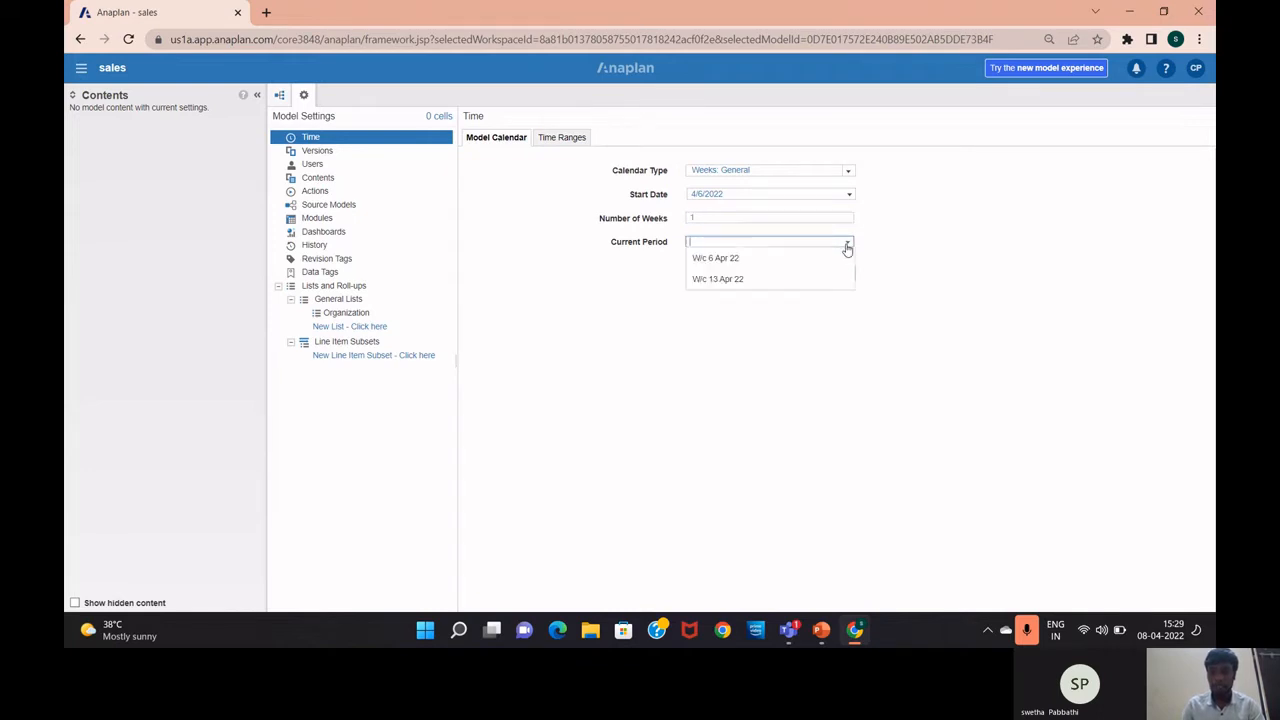
{"action": "left_click", "coordinate": [847, 246]}
{"action": "left_click", "coordinate": [847, 246]}
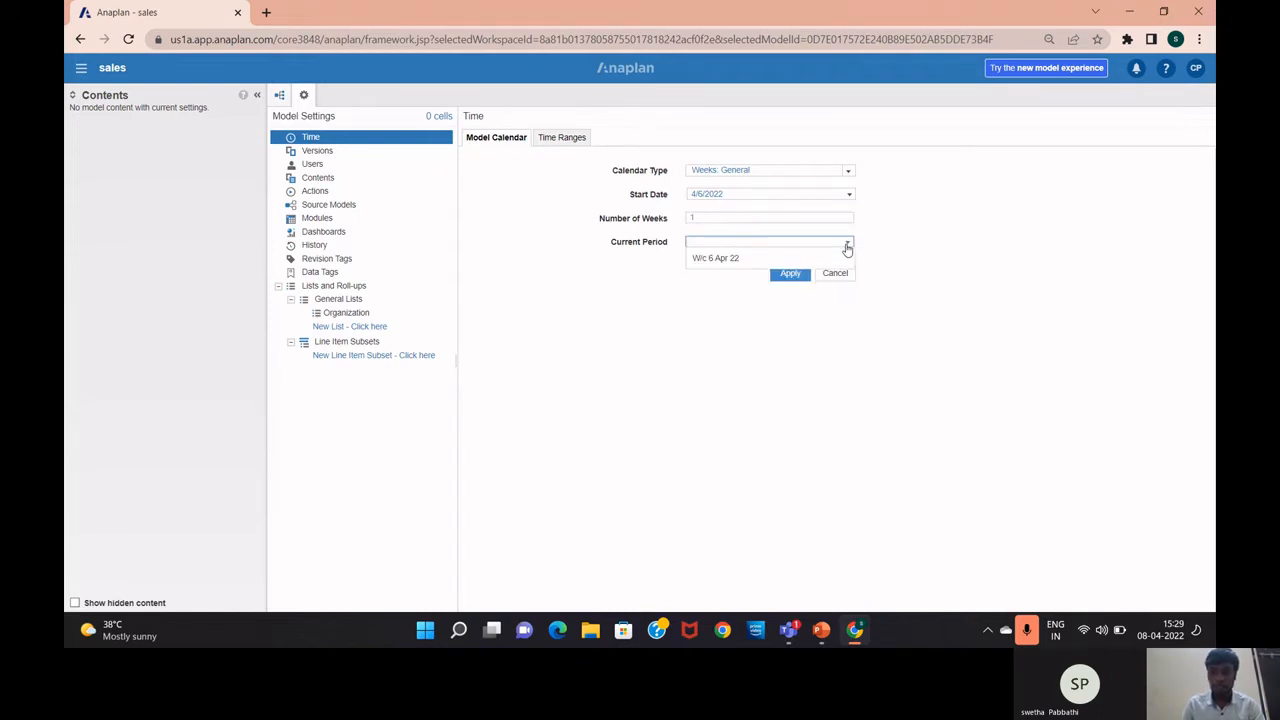
{"action": "left_click", "coordinate": [748, 258]}
{"action": "left_click", "coordinate": [721, 218]}
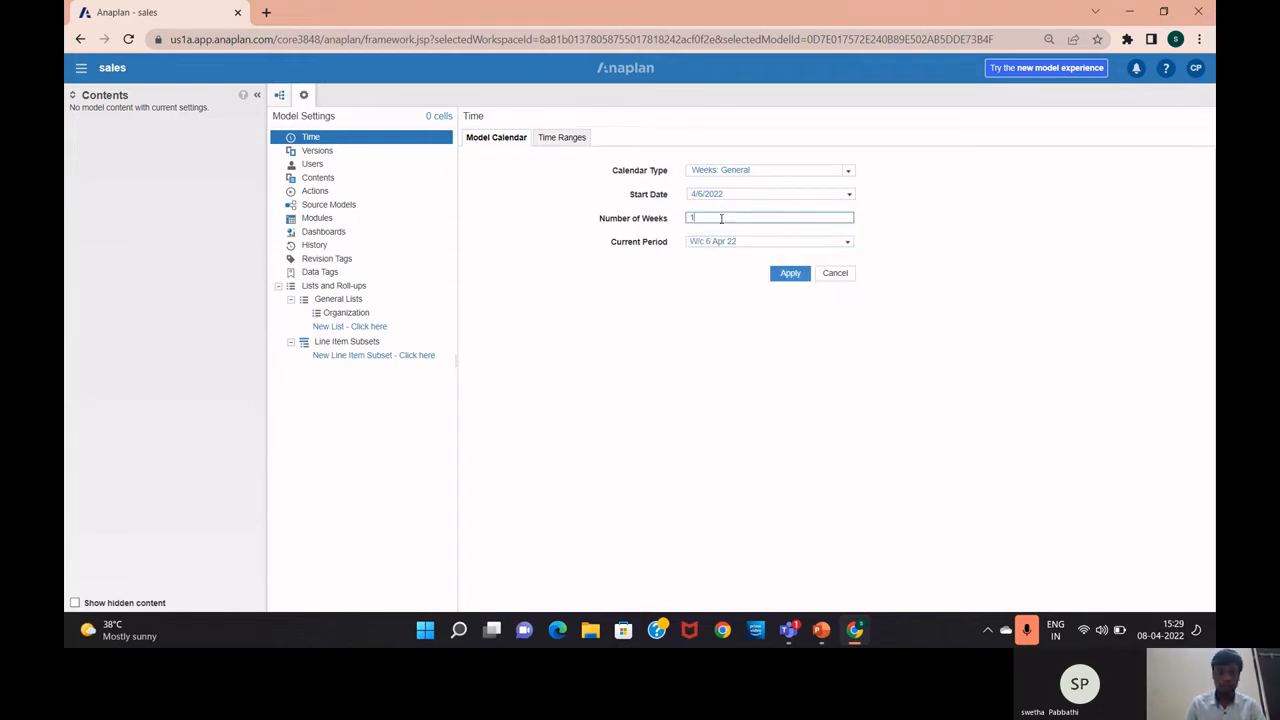
{"action": "key", "text": "BackSpace"}
{"action": "type", "text": "2"}
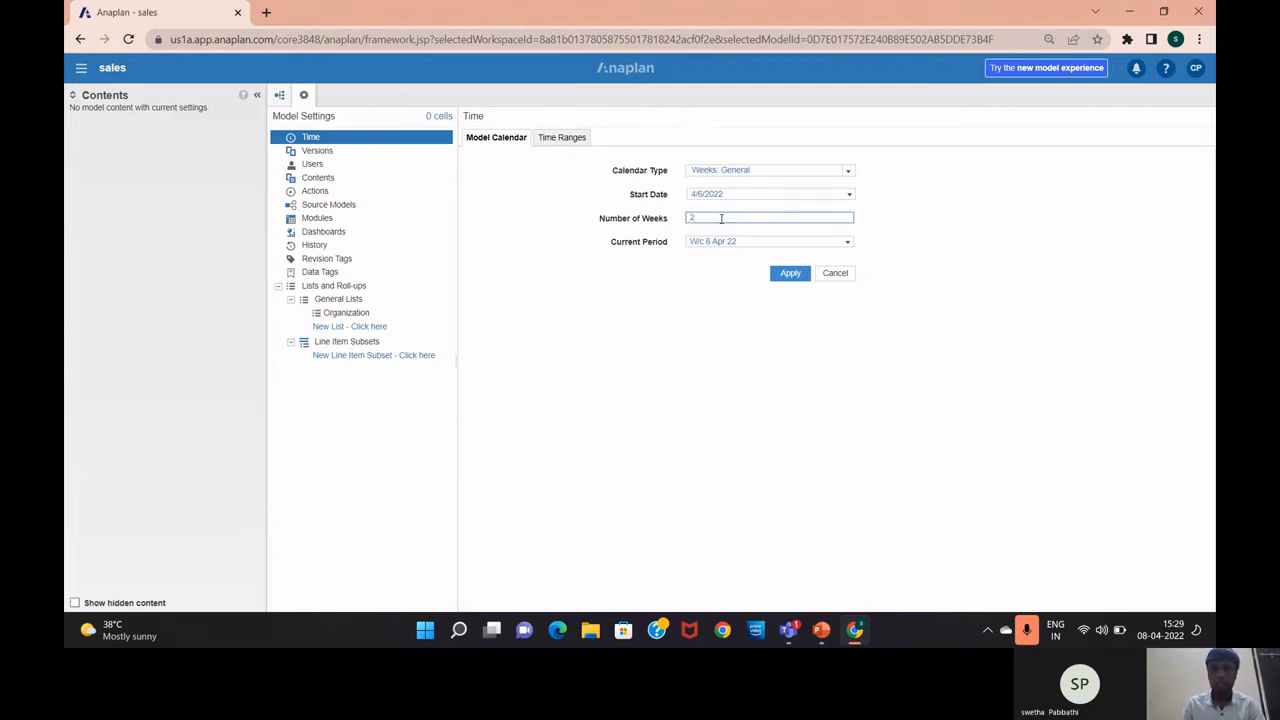
{"action": "left_click", "coordinate": [791, 274]}
{"action": "left_click", "coordinate": [832, 274]}
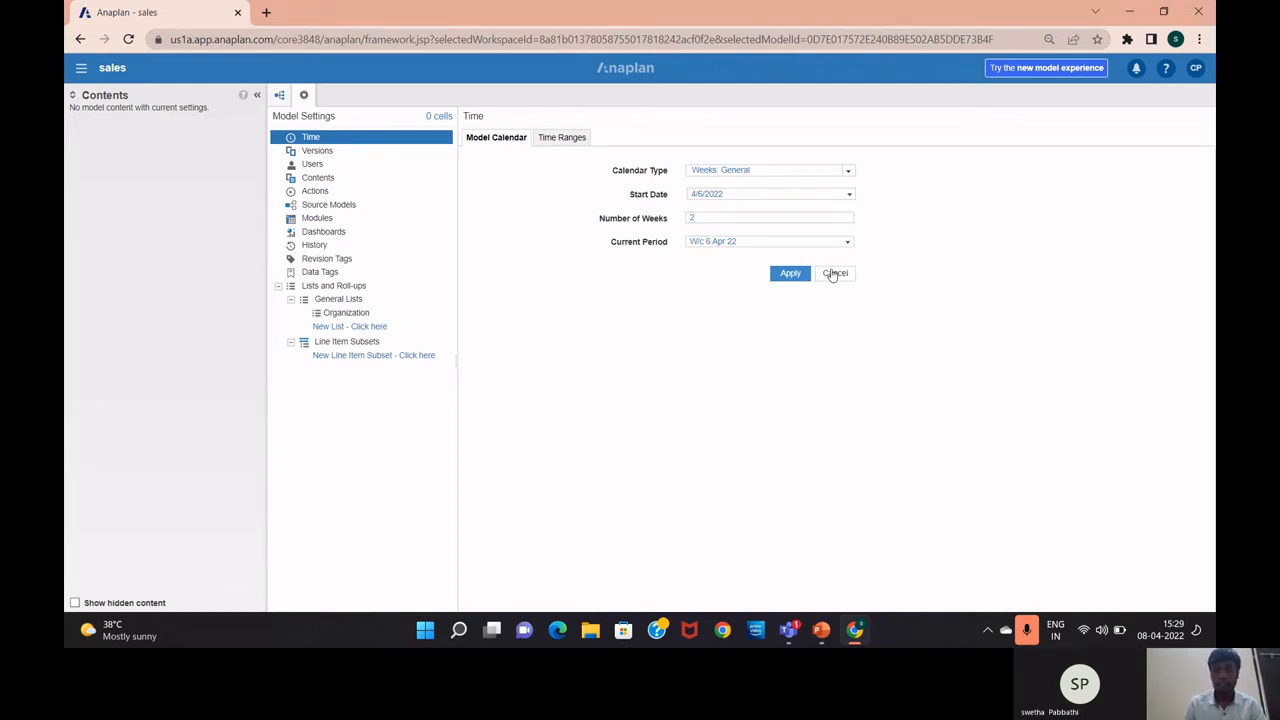
Leave the calendar type as Calendar Months/Quarters/Years and go to the Time Ranges page
{"action": "left_click", "coordinate": [849, 176]}
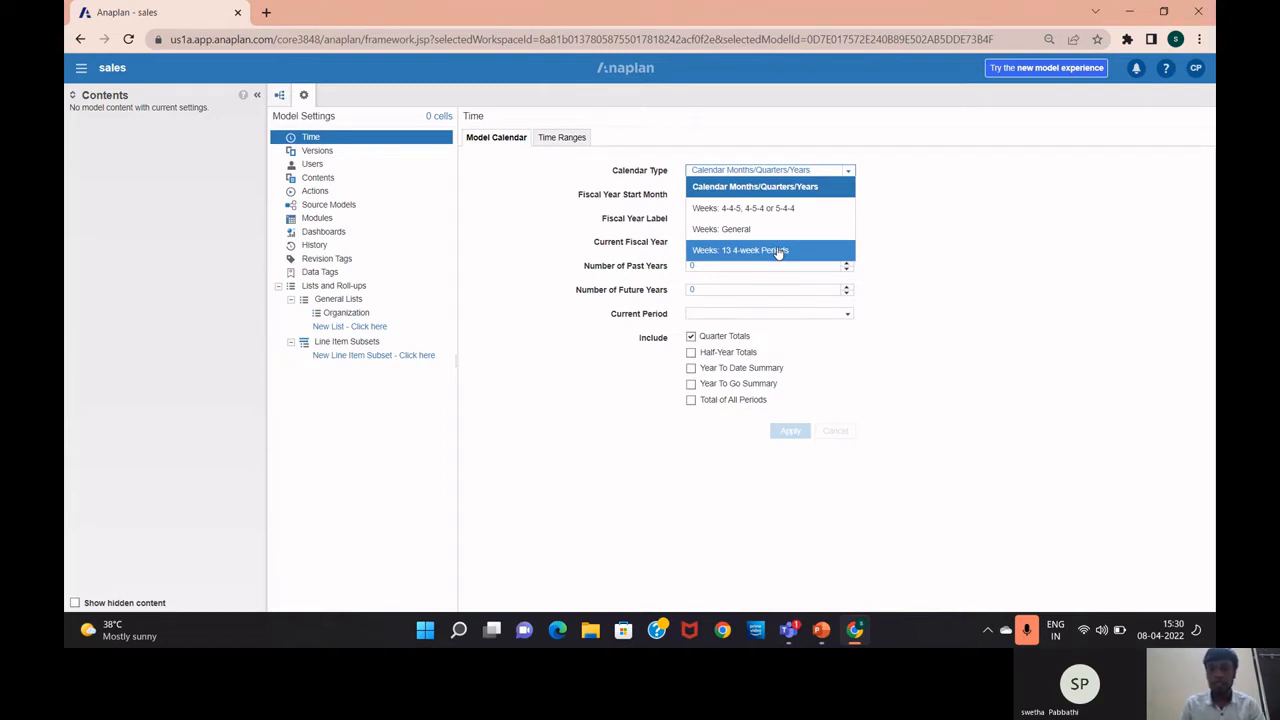
{"action": "left_click", "coordinate": [579, 354]}
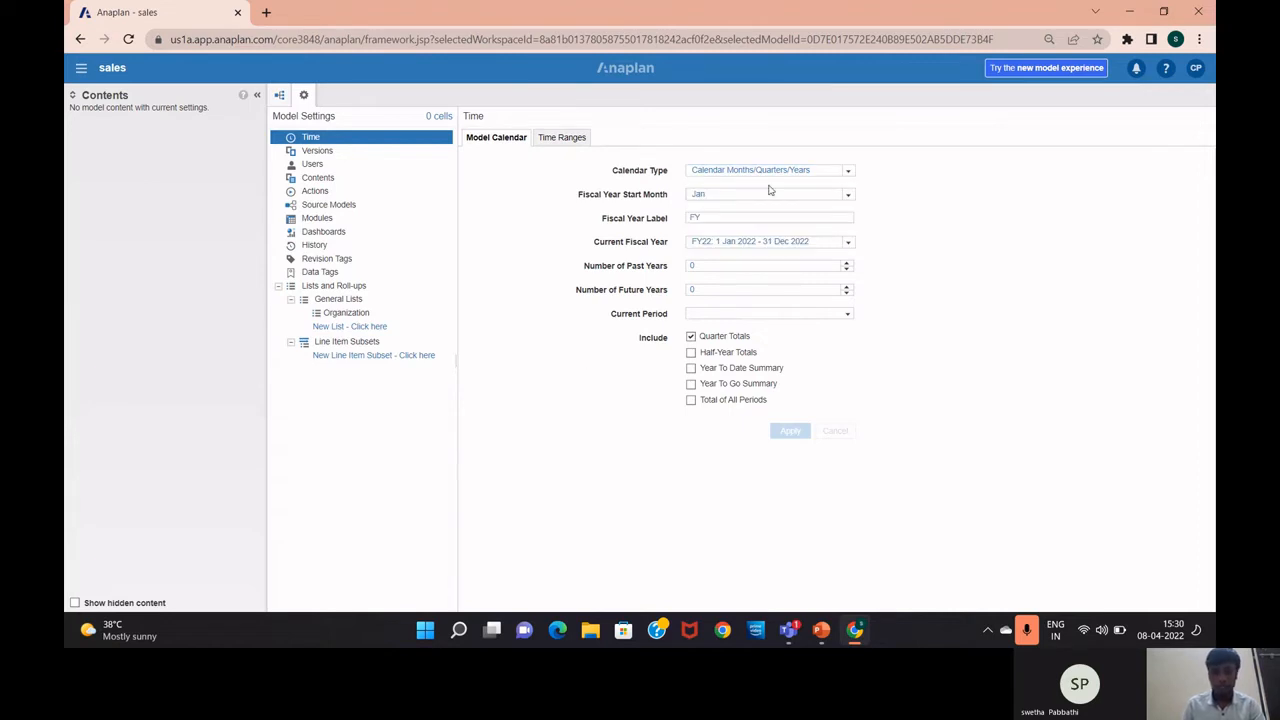
{"action": "left_click", "coordinate": [566, 141]}
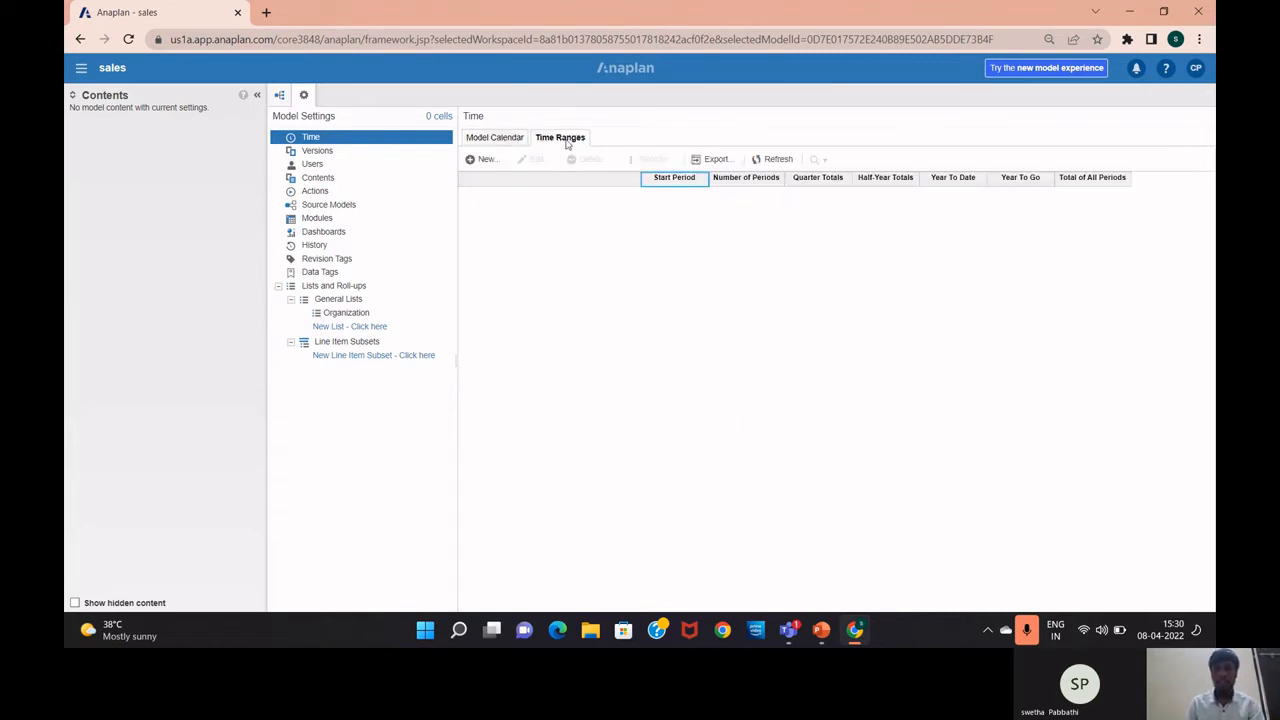
Draft time range 'FY2021-FY2022' starting FY22 with 2 periods, then close it unsaved
{"action": "left_click", "coordinate": [487, 160]}
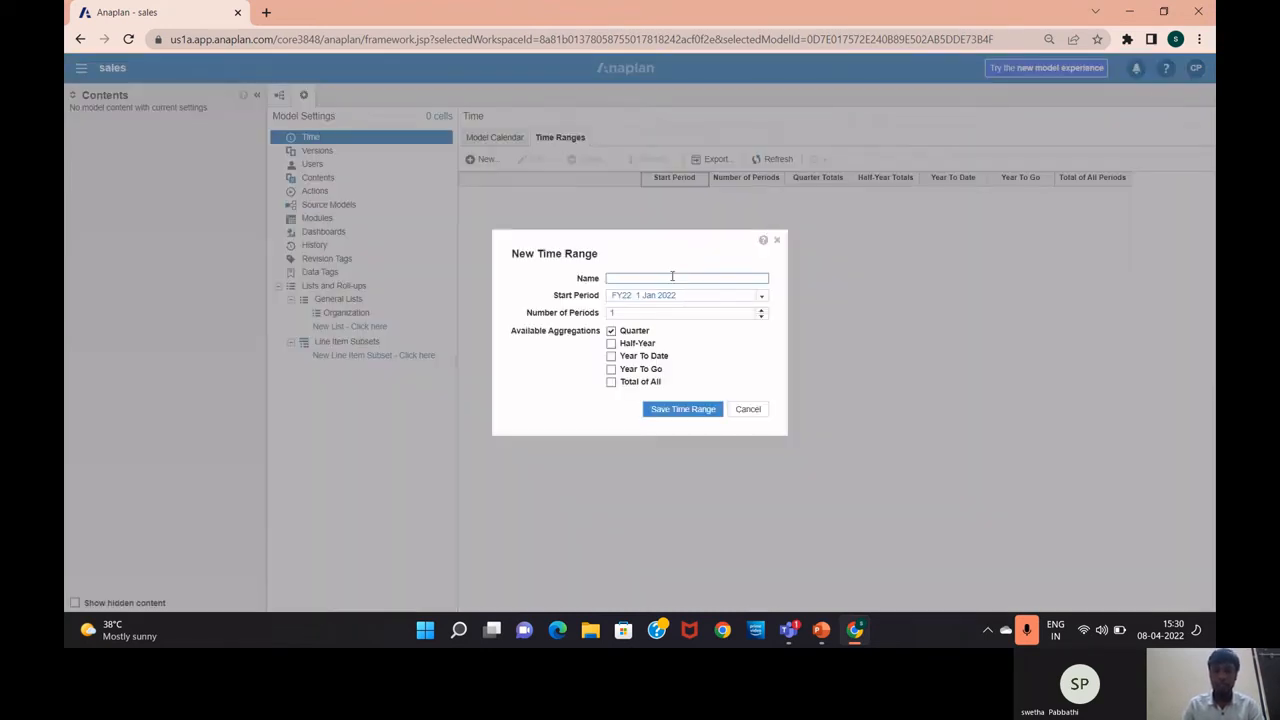
{"action": "type", "text": "F"}
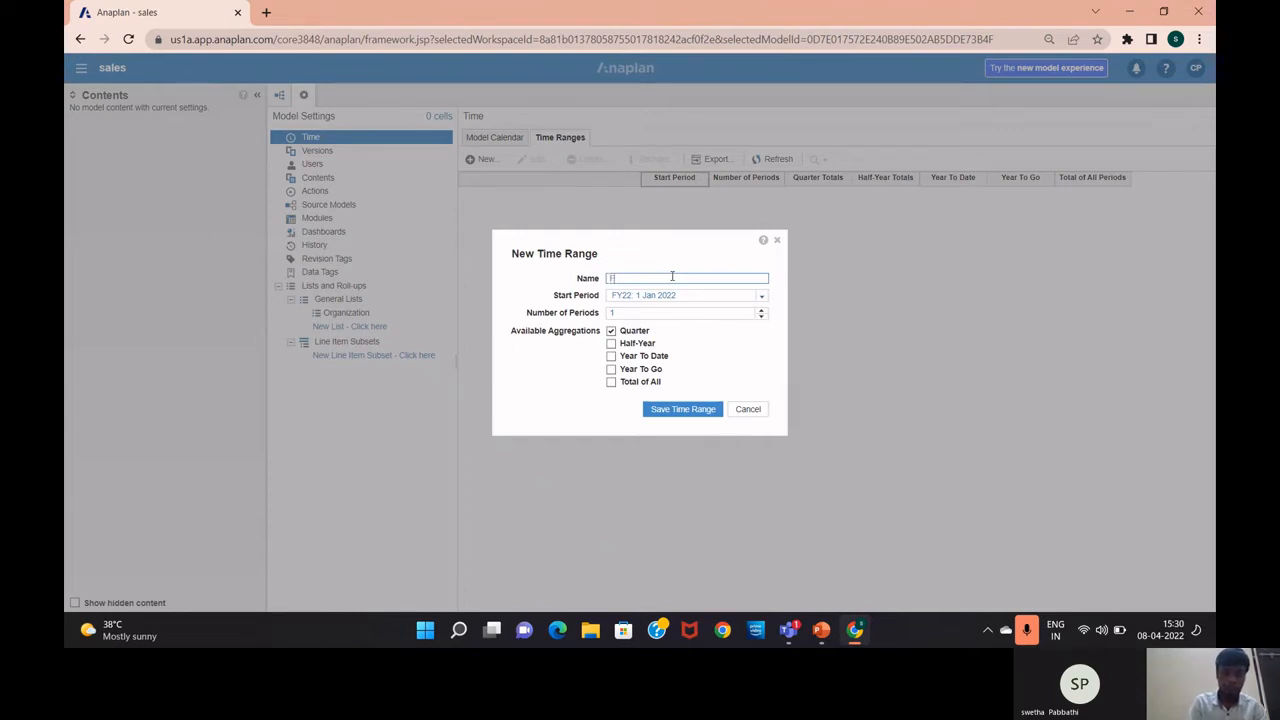
{"action": "type", "text": "Y@"}
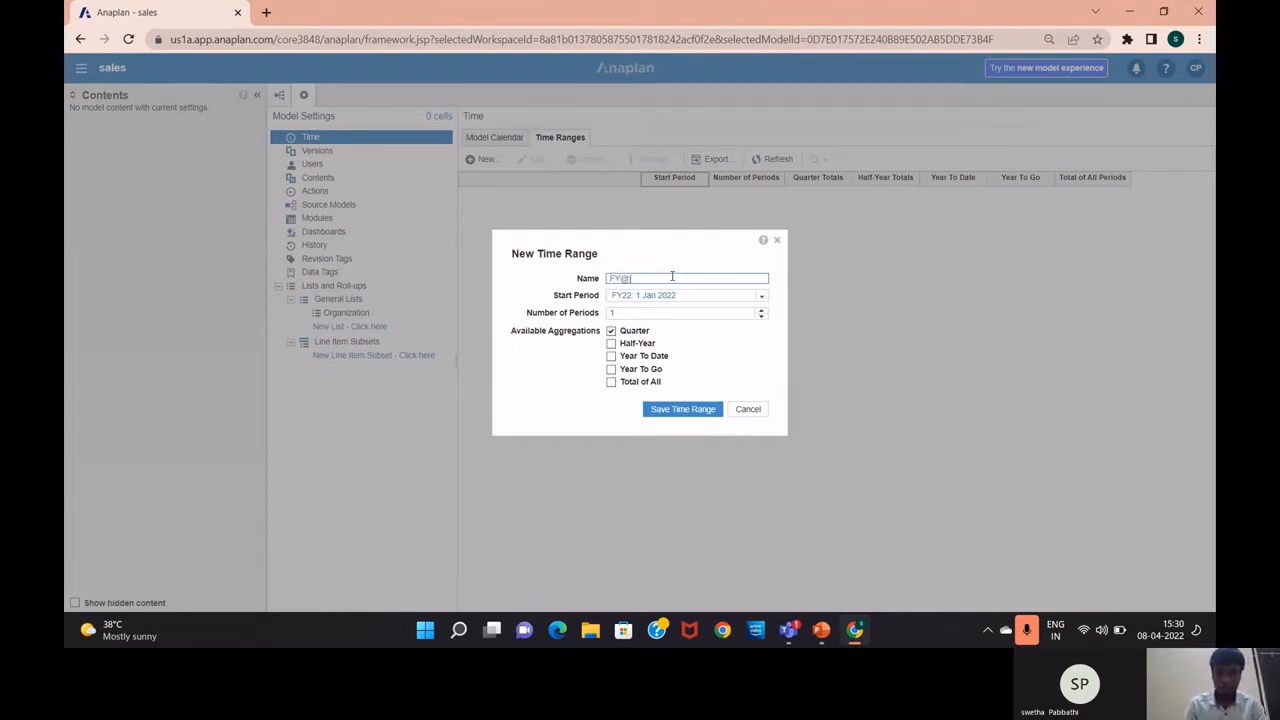
{"action": "key", "text": "BackSpace"}
{"action": "type", "text": "20"}
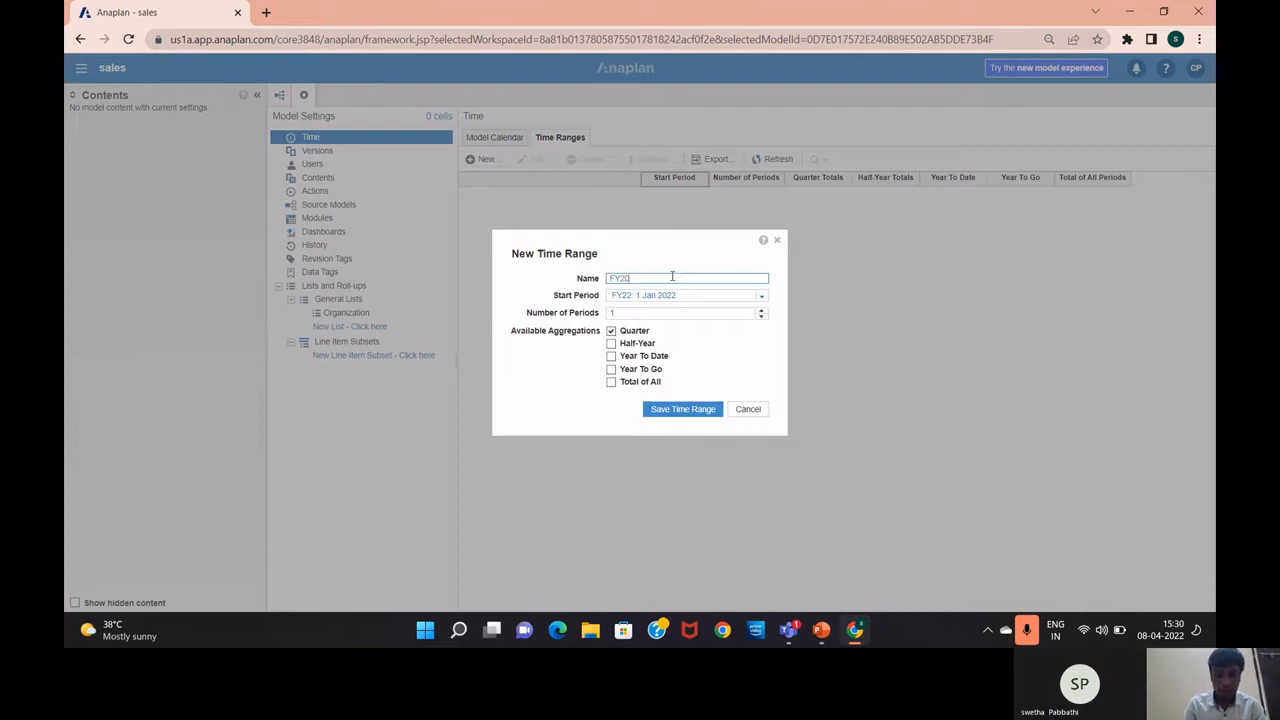
{"action": "type", "text": "21"}
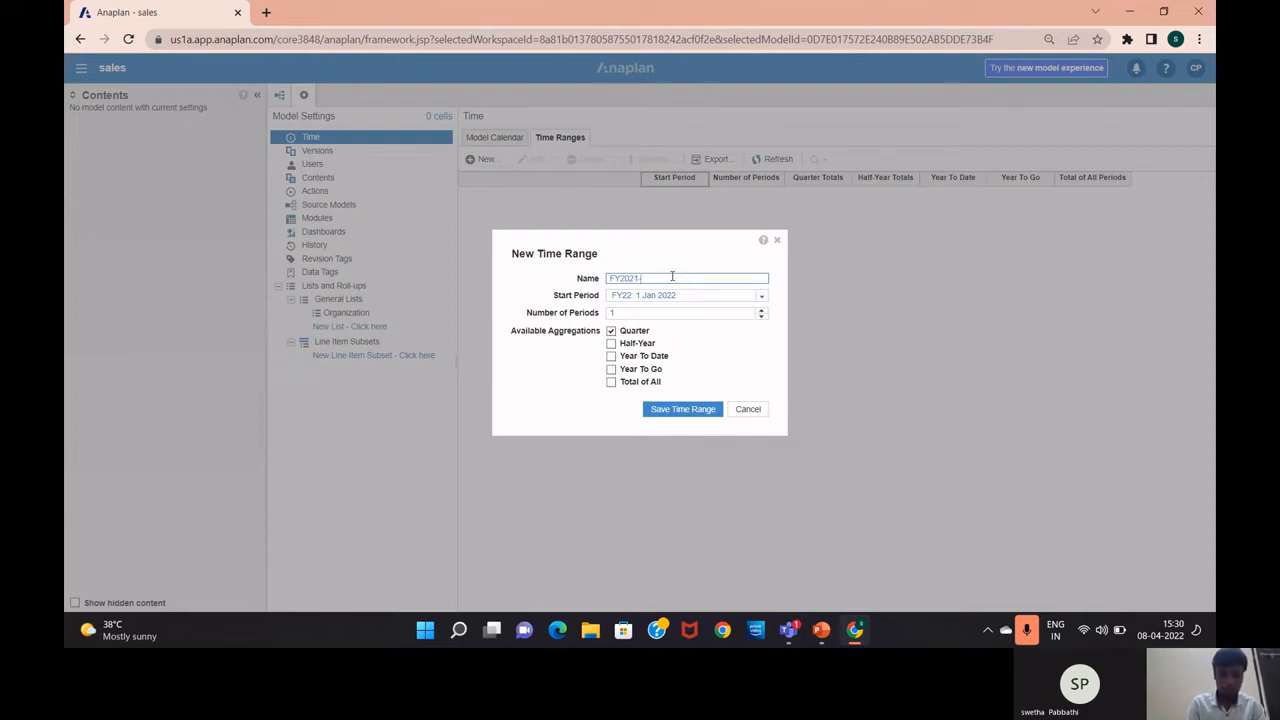
{"action": "type", "text": "-FY"}
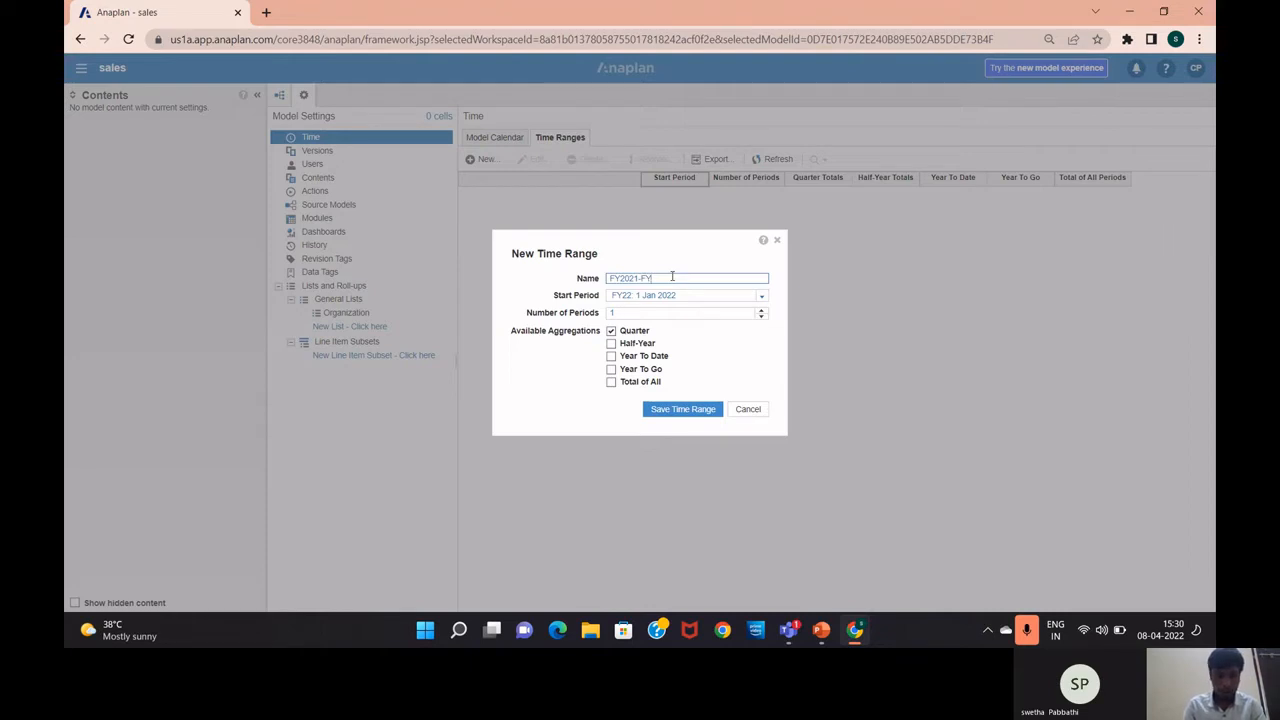
{"action": "type", "text": "20"}
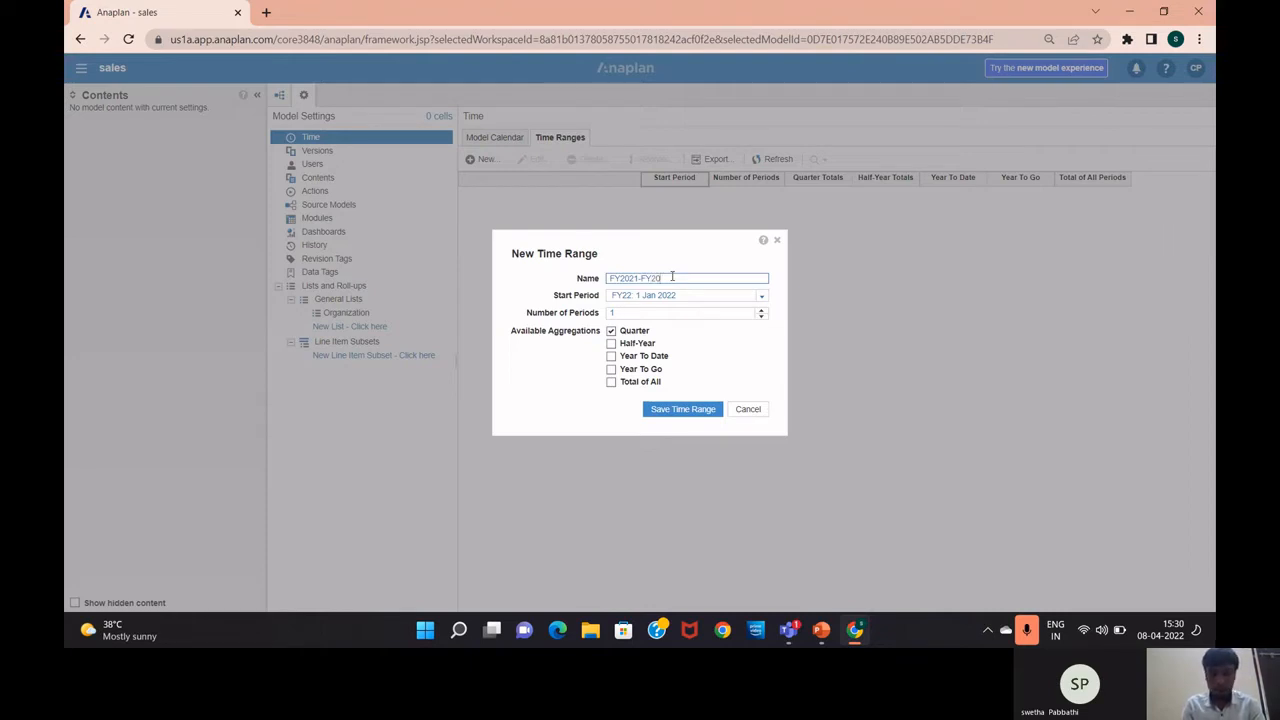
{"action": "type", "text": "22"}
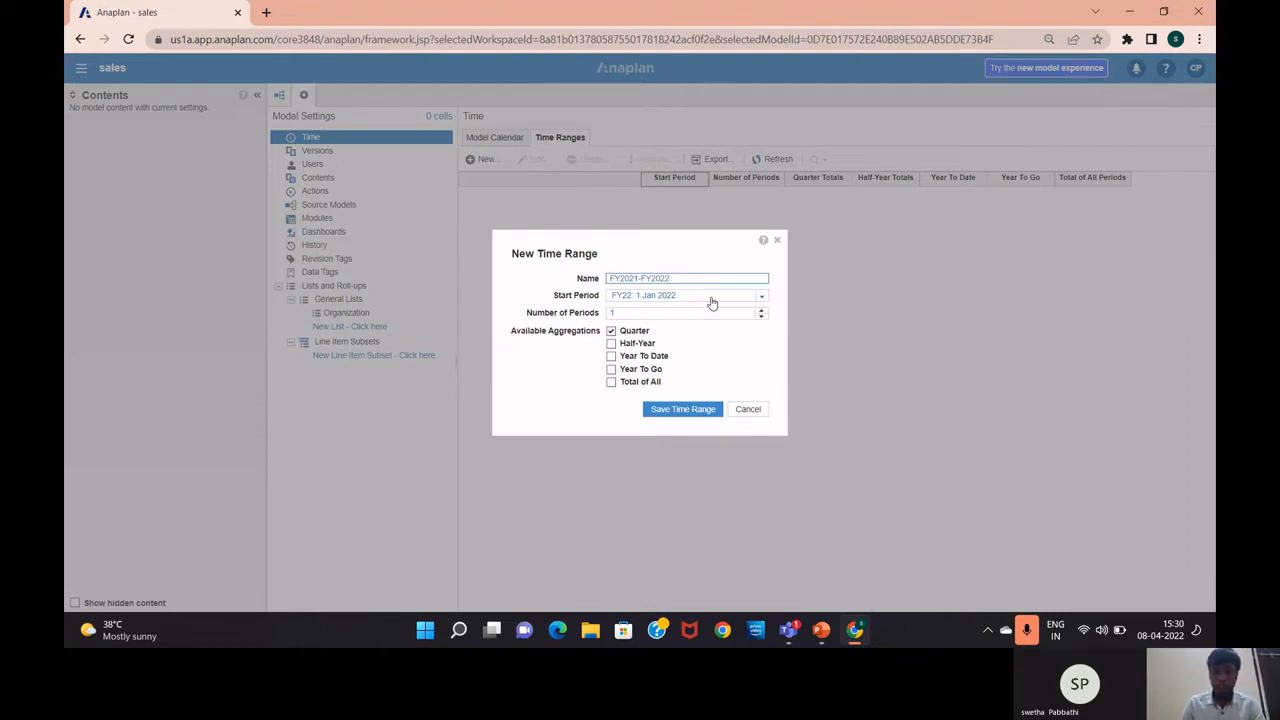
{"action": "left_click", "coordinate": [763, 300]}
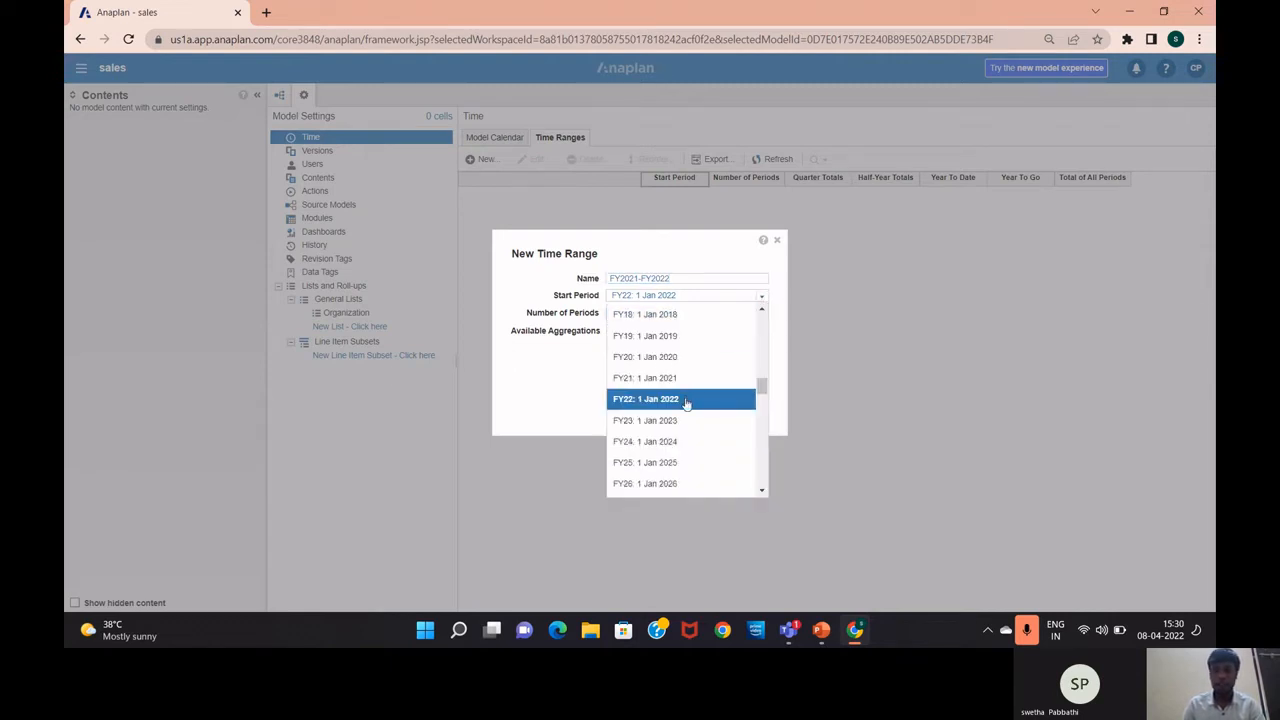
{"action": "left_click", "coordinate": [686, 400]}
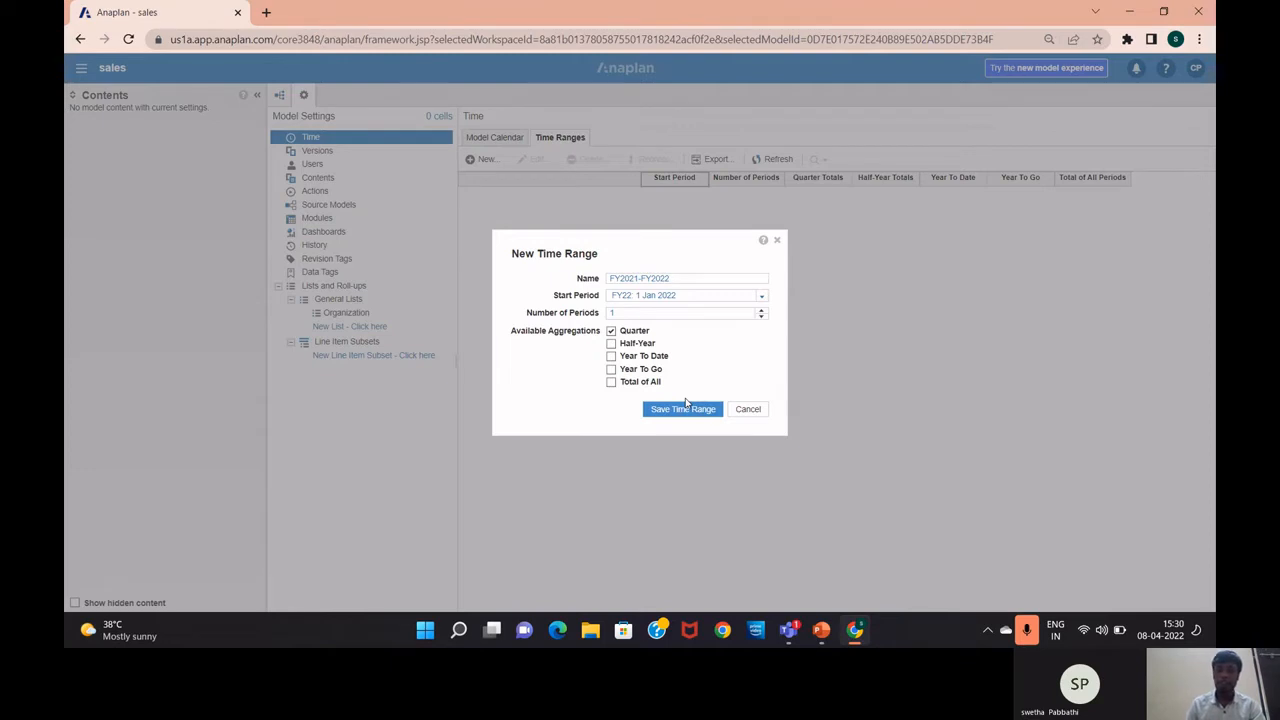
{"action": "left_click", "coordinate": [638, 313]}
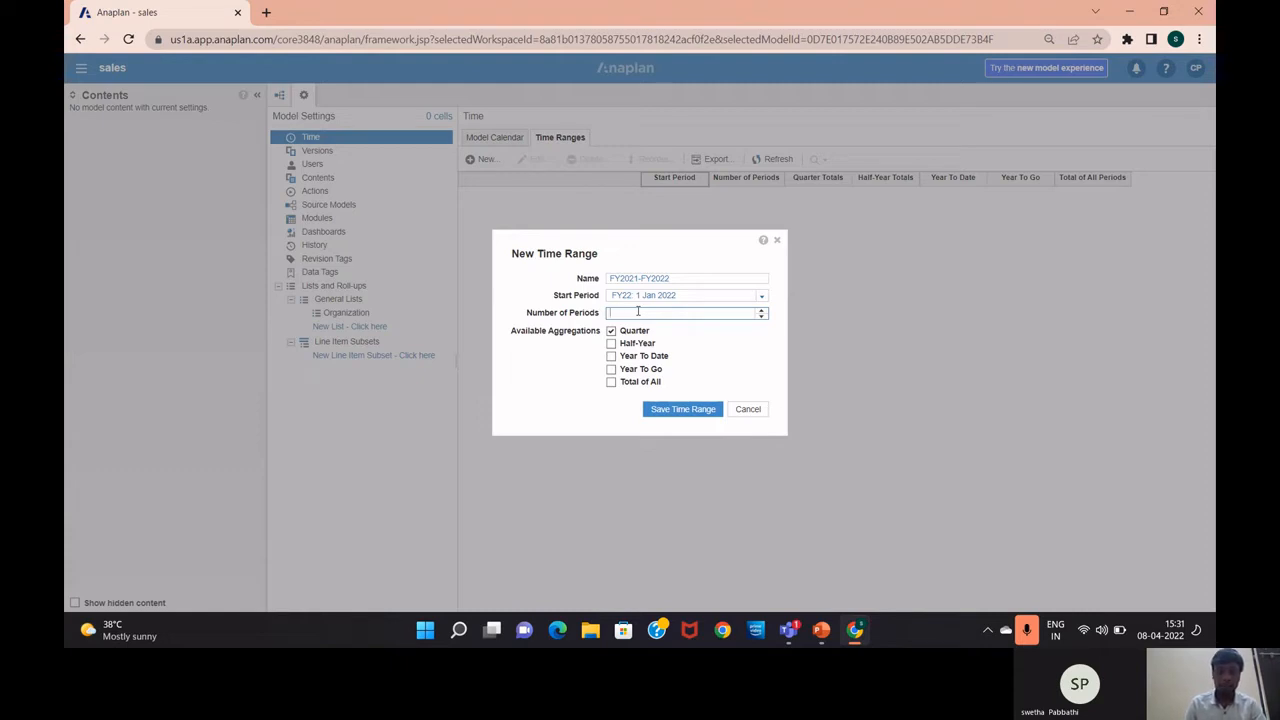
{"action": "type", "text": "2"}
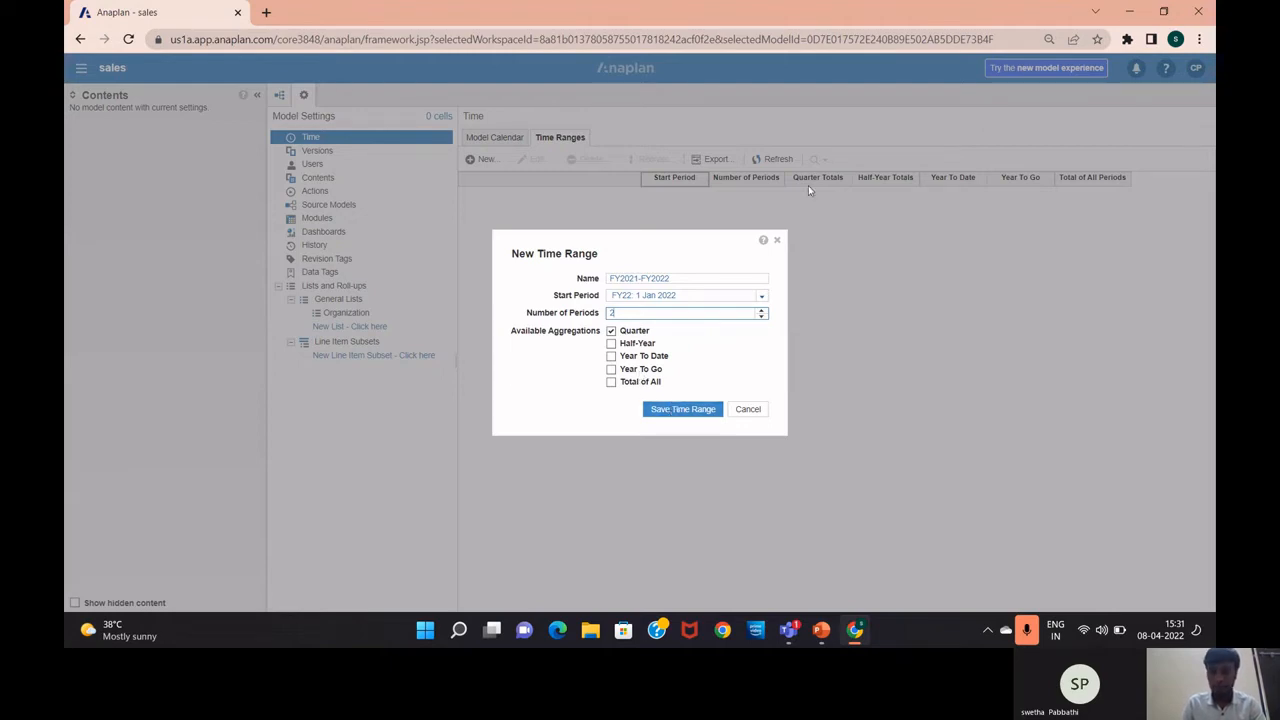
{"action": "left_click", "coordinate": [777, 243]}
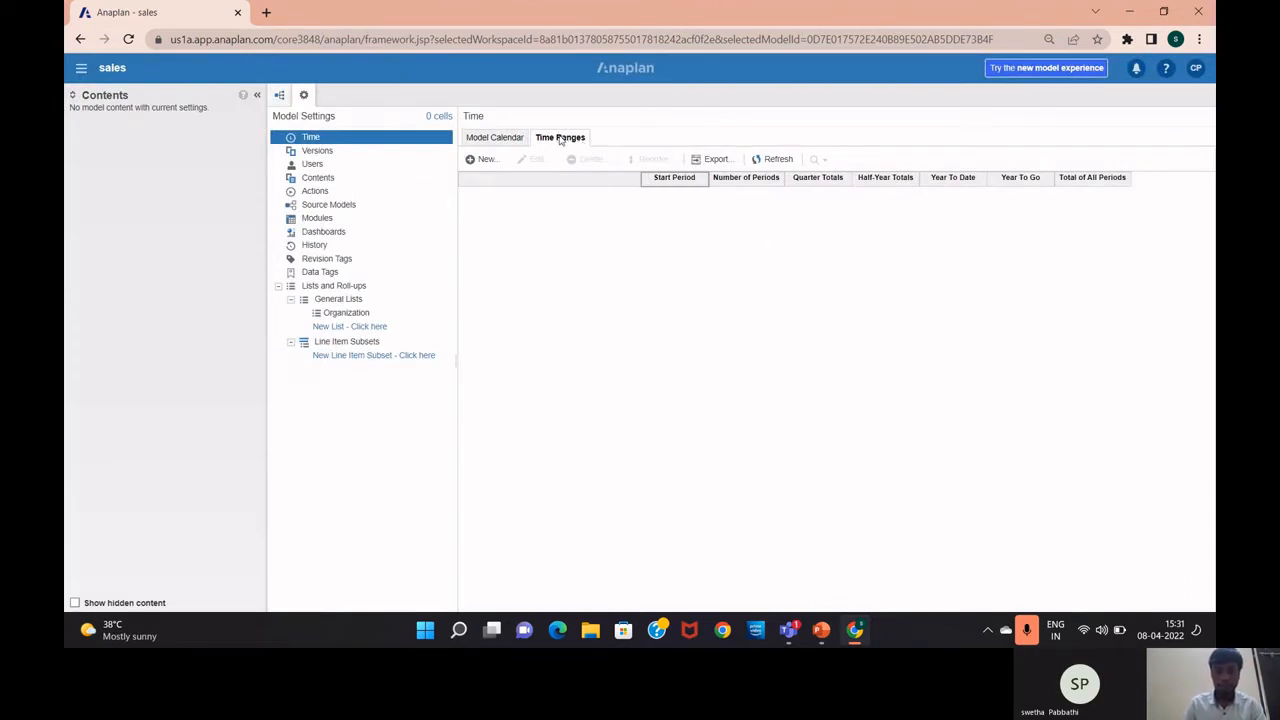
Add a new time range named 'FY2021-FY2022' with 2 periods and save it
{"action": "left_click", "coordinate": [484, 160]}
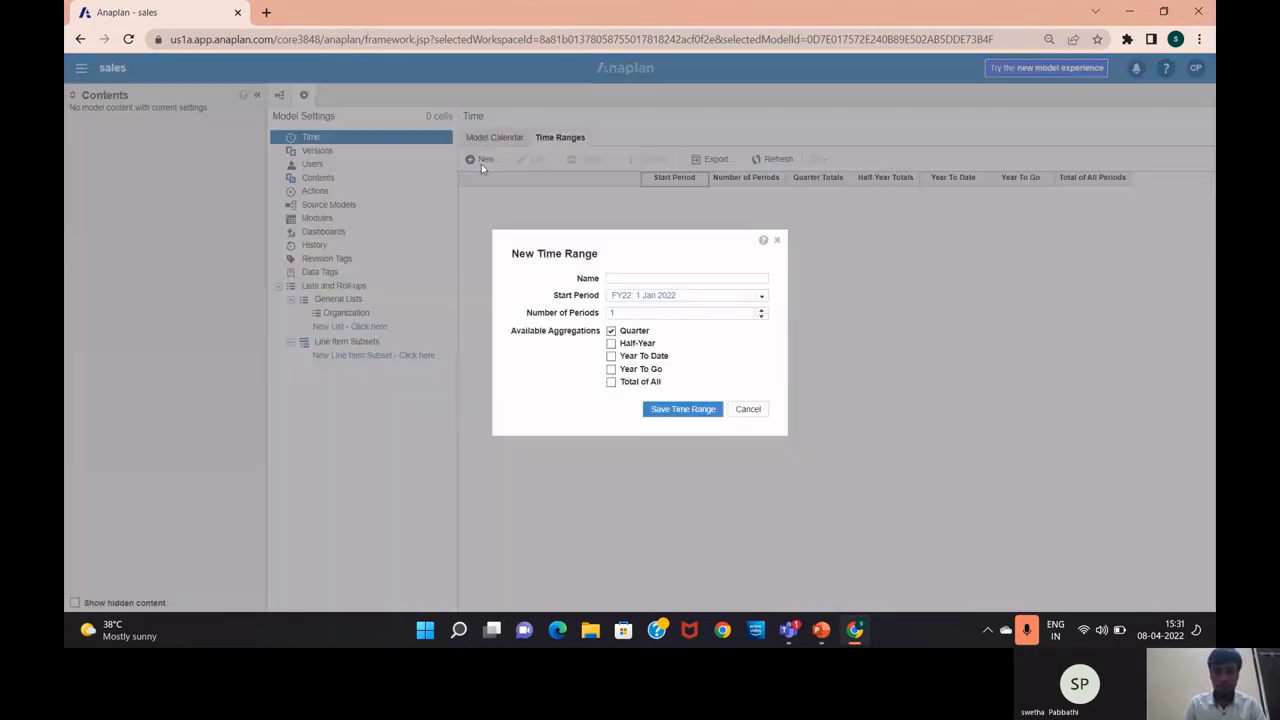
{"action": "left_click", "coordinate": [638, 279]}
{"action": "type", "text": "F"}
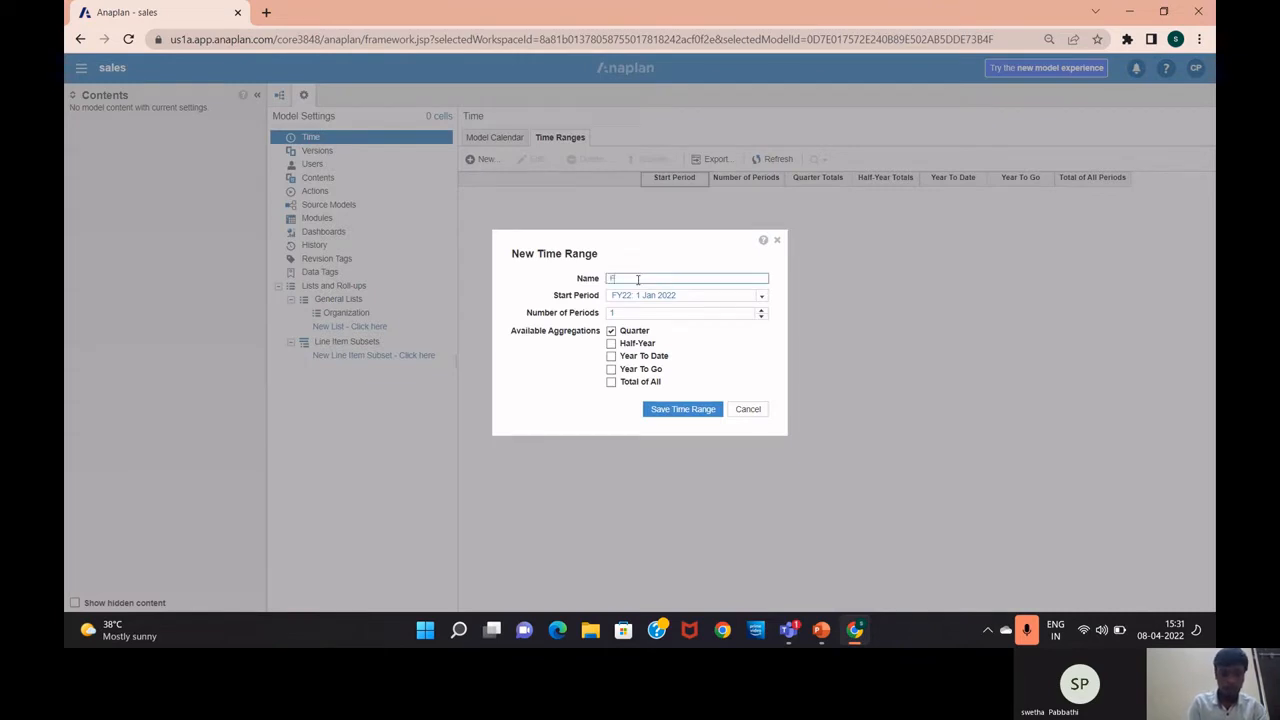
{"action": "type", "text": "Y2"}
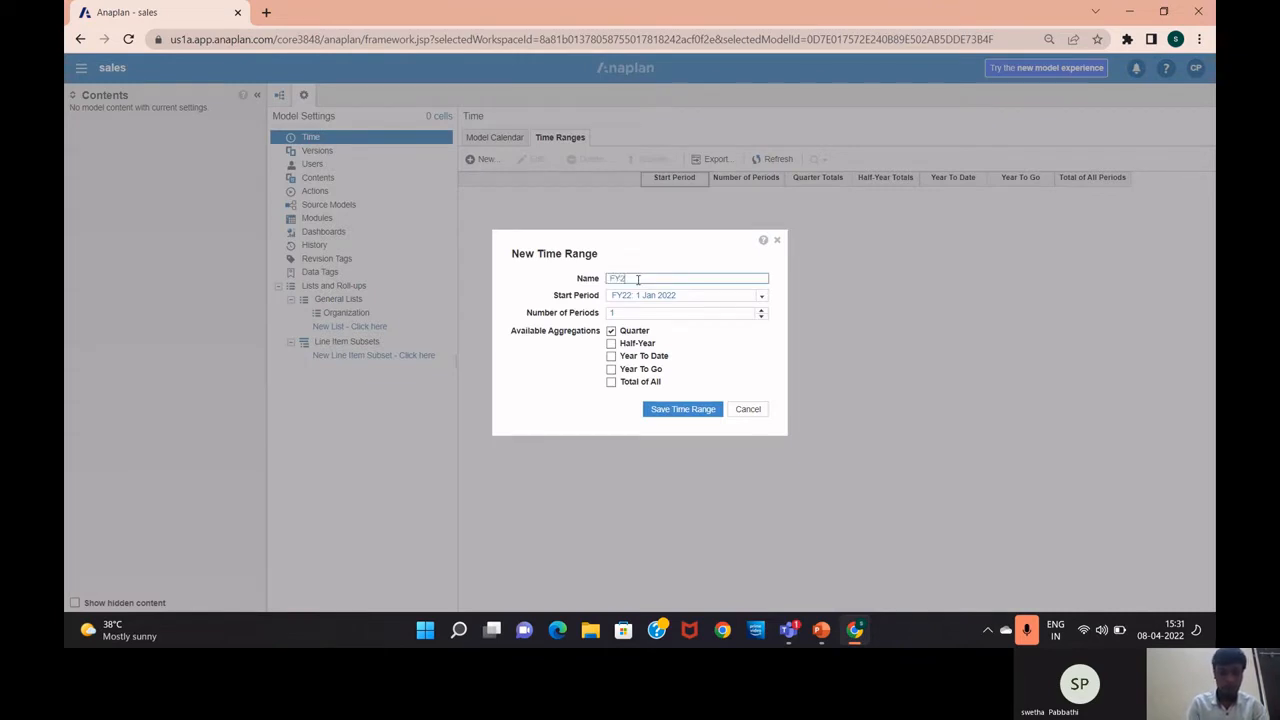
{"action": "type", "text": "021"}
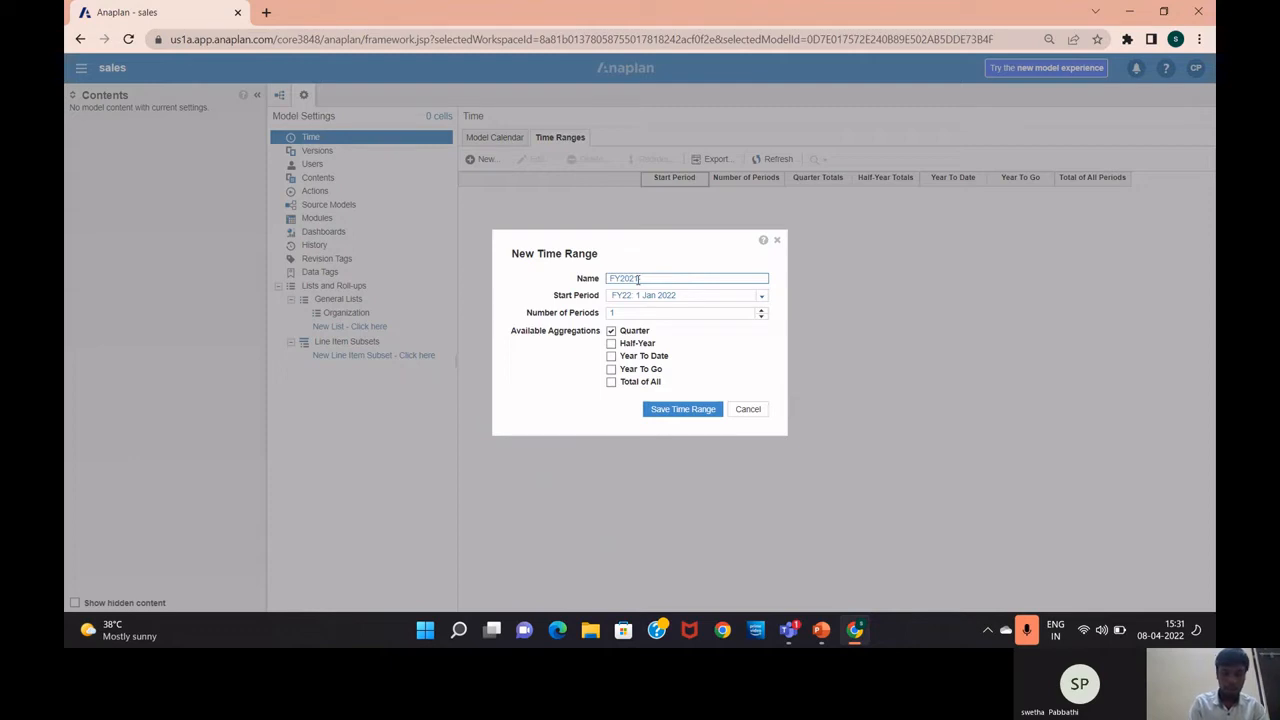
{"action": "type", "text": "FY"}
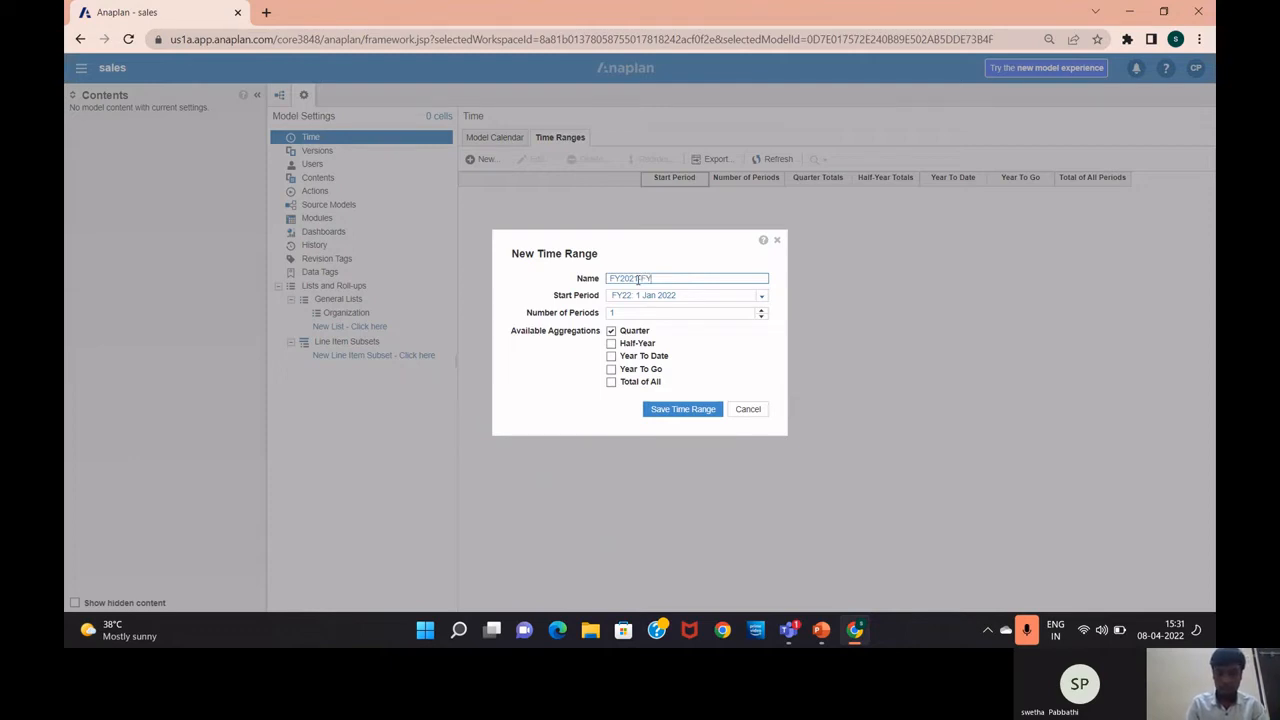
{"action": "type", "text": "2022"}
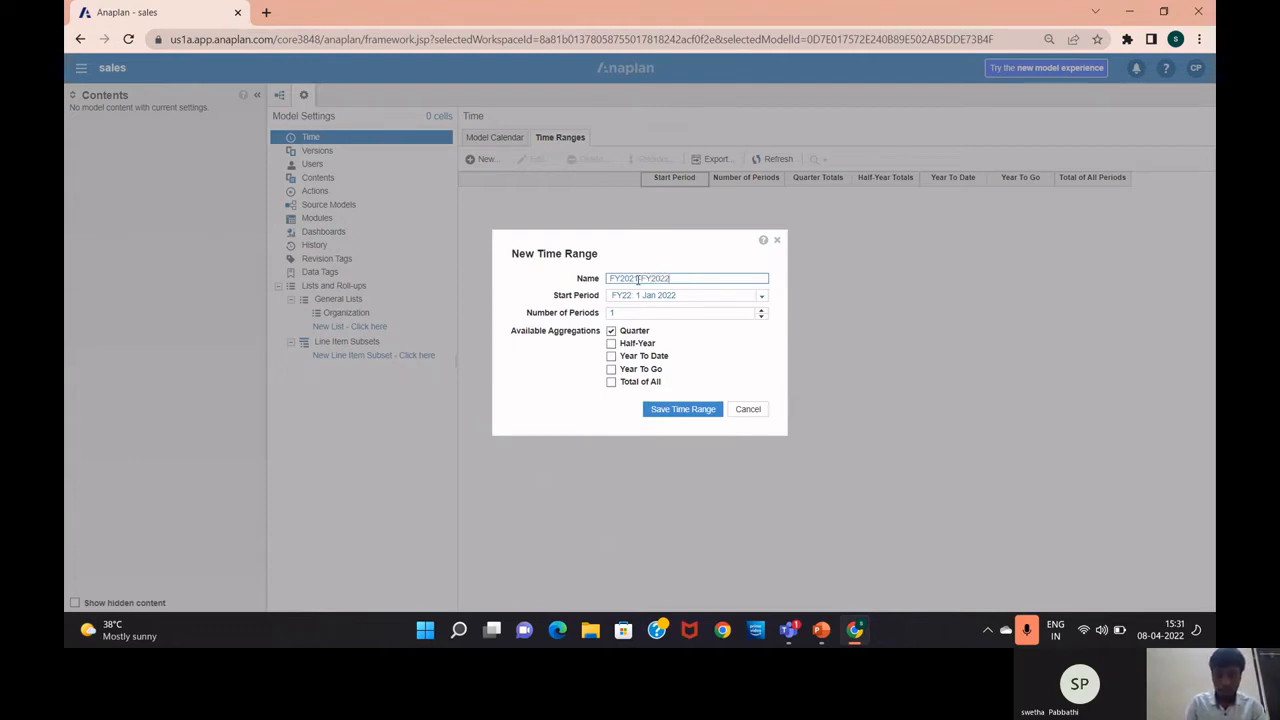
{"action": "left_click", "coordinate": [637, 279]}
{"action": "type", "text": "-"}
{"action": "left_click", "coordinate": [688, 313]}
{"action": "key", "text": "BackSpace"}
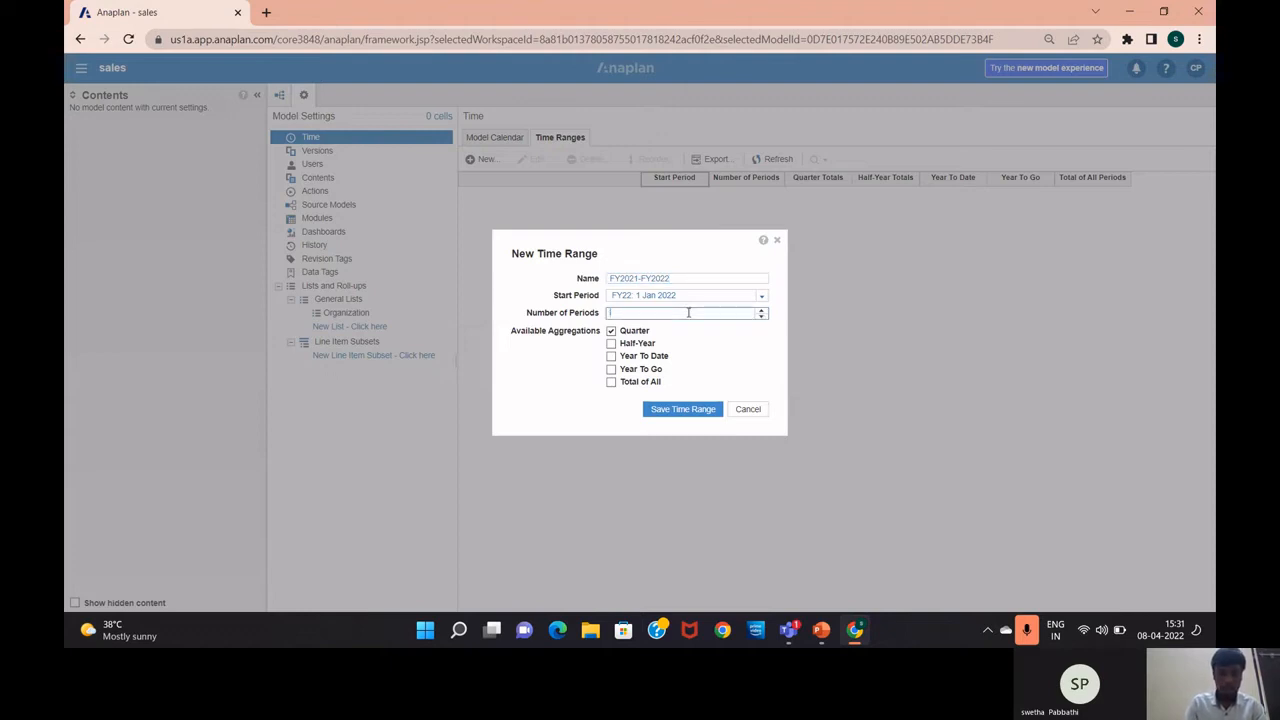
{"action": "type", "text": "2"}
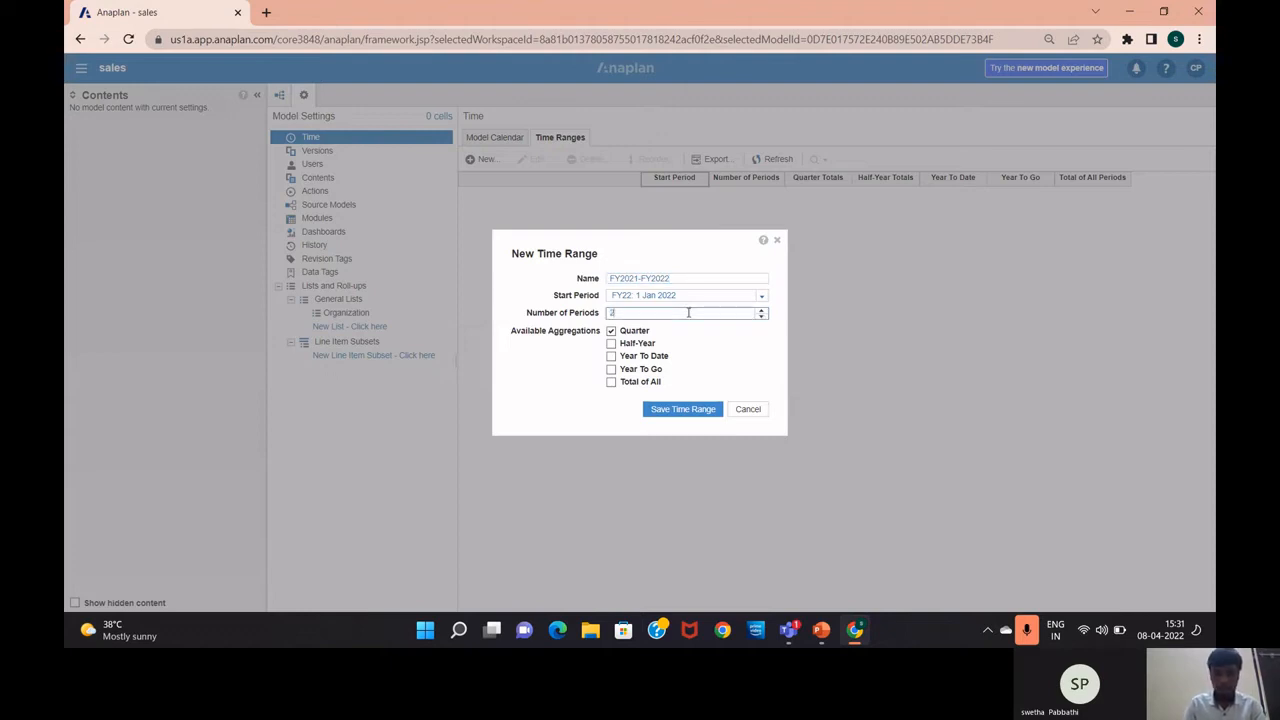
{"action": "left_click", "coordinate": [688, 410]}
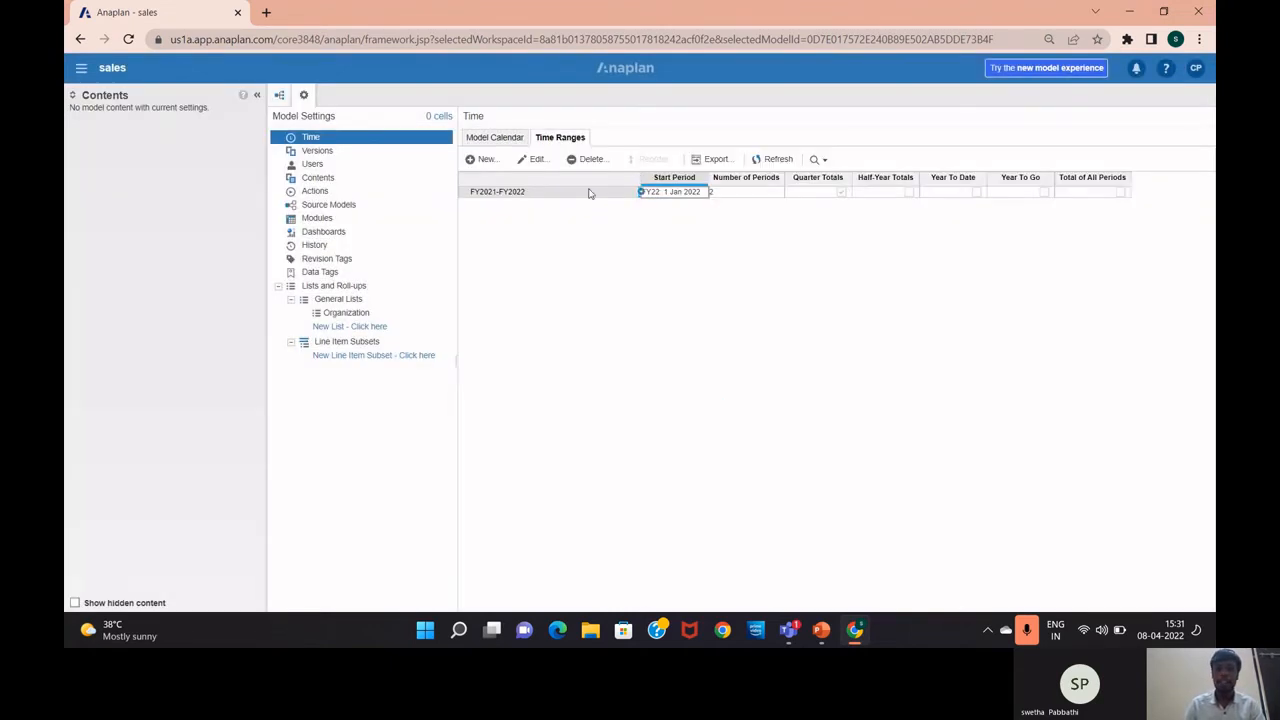
Select FY2021-FY2022, close its settings unchanged, then delete it and confirm twice
{"action": "left_click", "coordinate": [586, 191]}
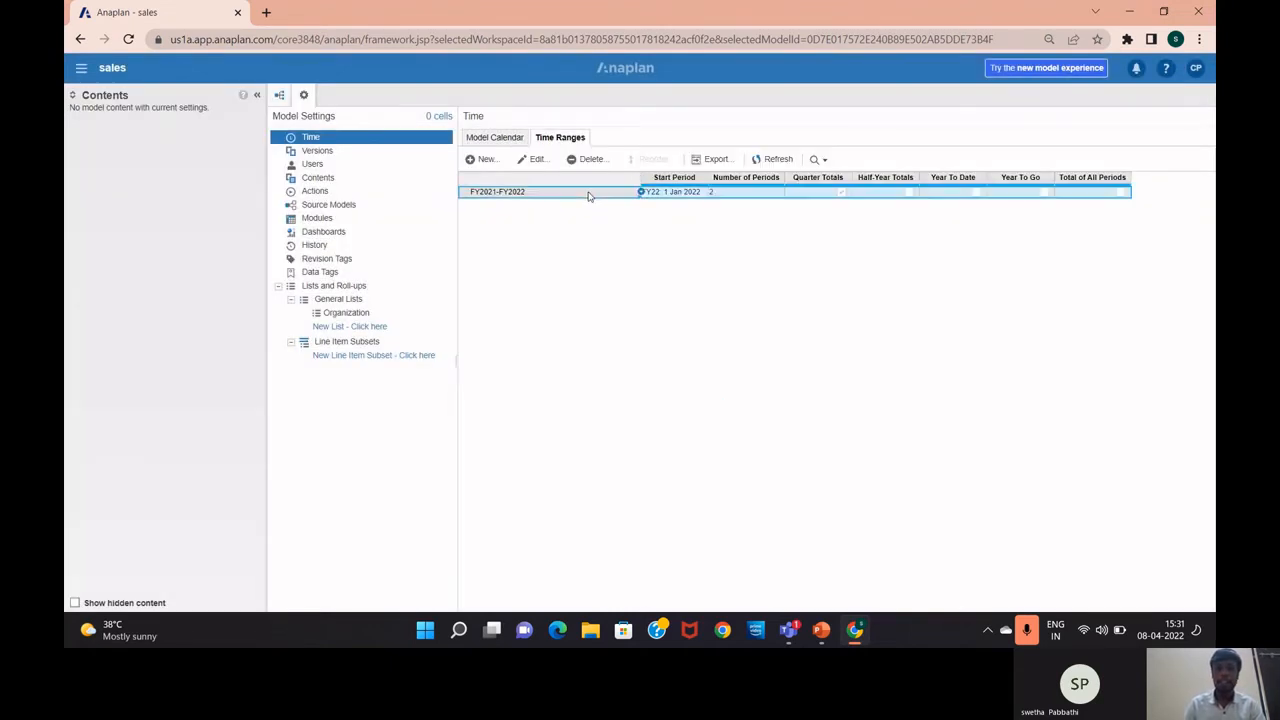
{"action": "left_click", "coordinate": [533, 161]}
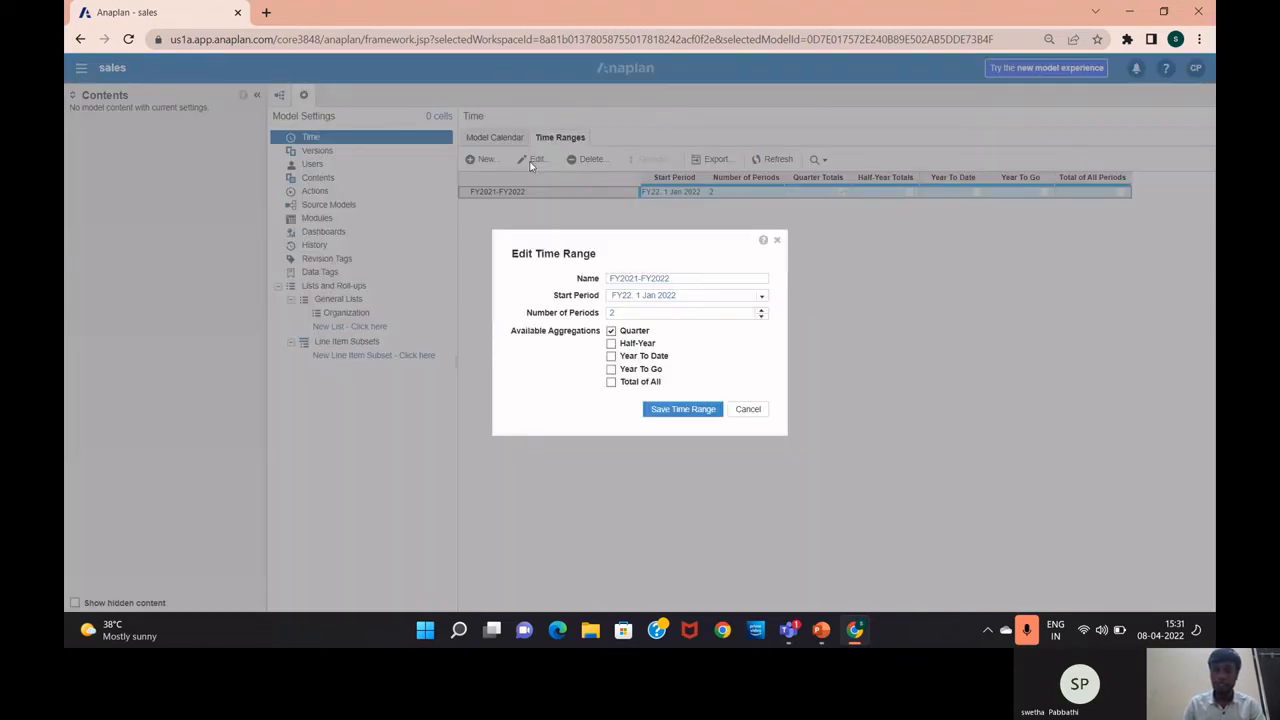
{"action": "left_click", "coordinate": [777, 240]}
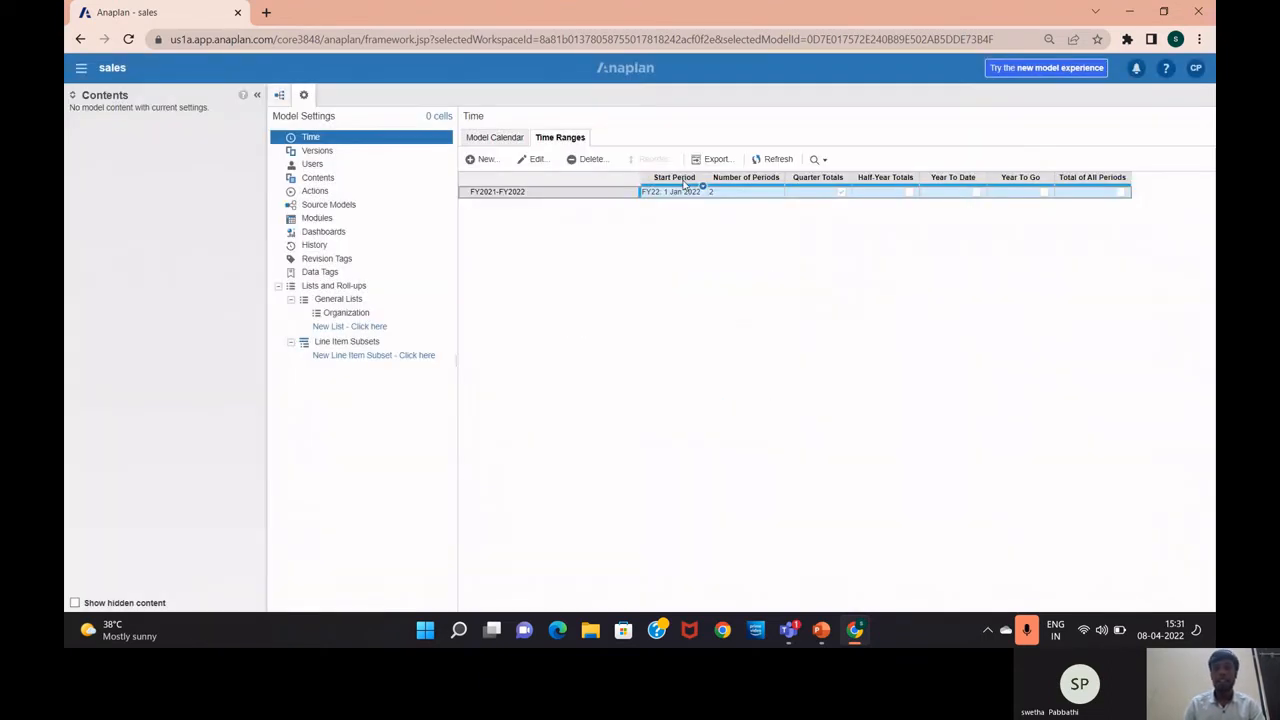
{"action": "left_click", "coordinate": [590, 160]}
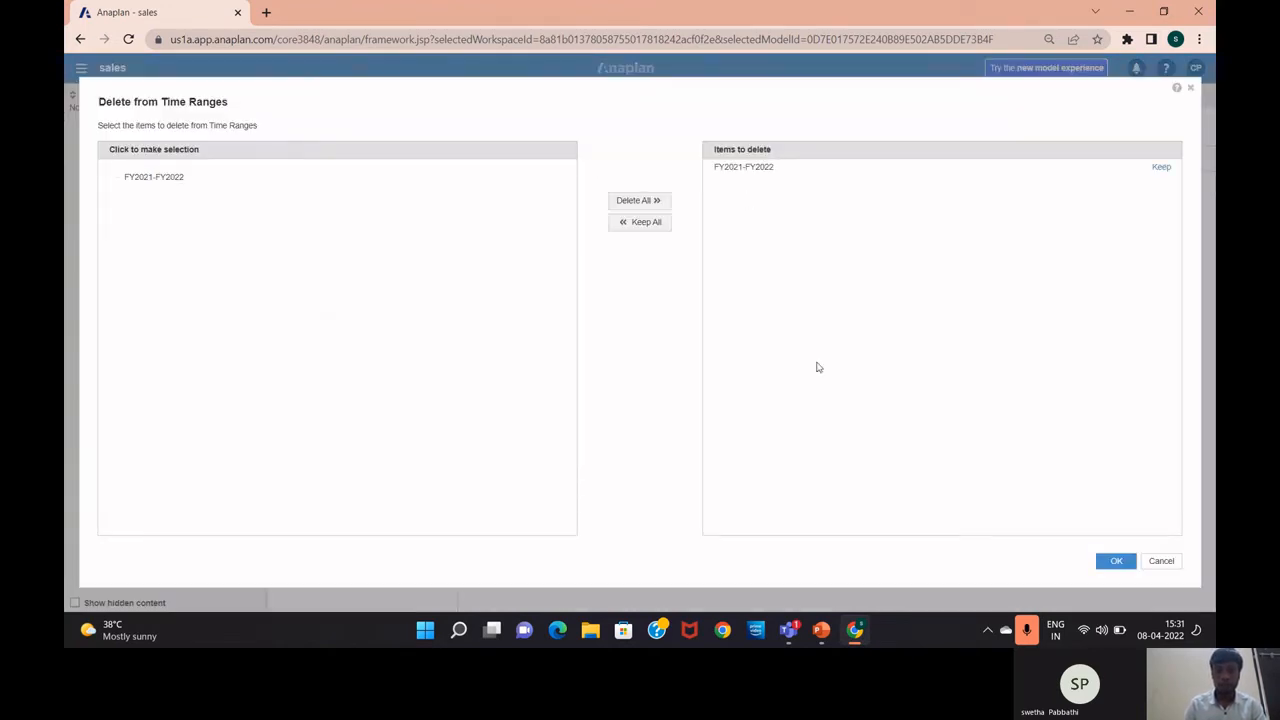
{"action": "left_click", "coordinate": [1122, 563]}
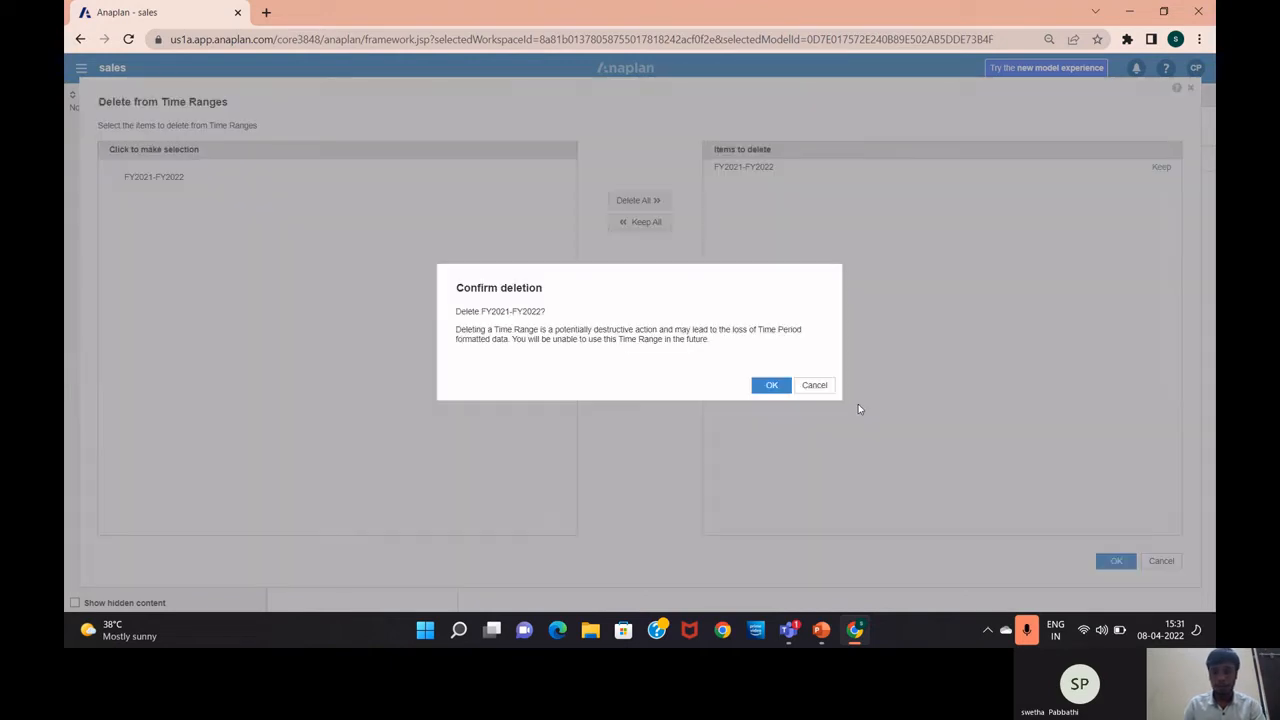
{"action": "left_click", "coordinate": [771, 386]}
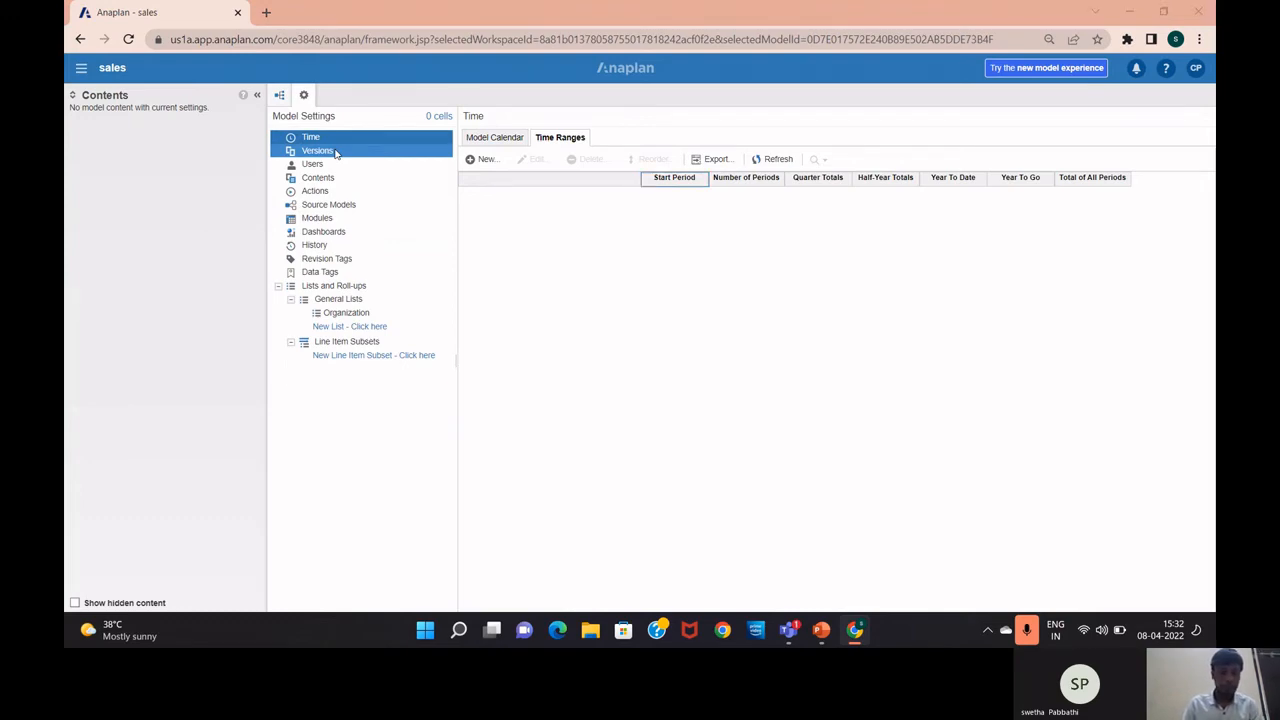
Switch to PowerPoint and show slide 12, 'What is list?'
{"action": "key", "text": "alt+Tab"}
{"action": "left_click", "coordinate": [154, 472]}
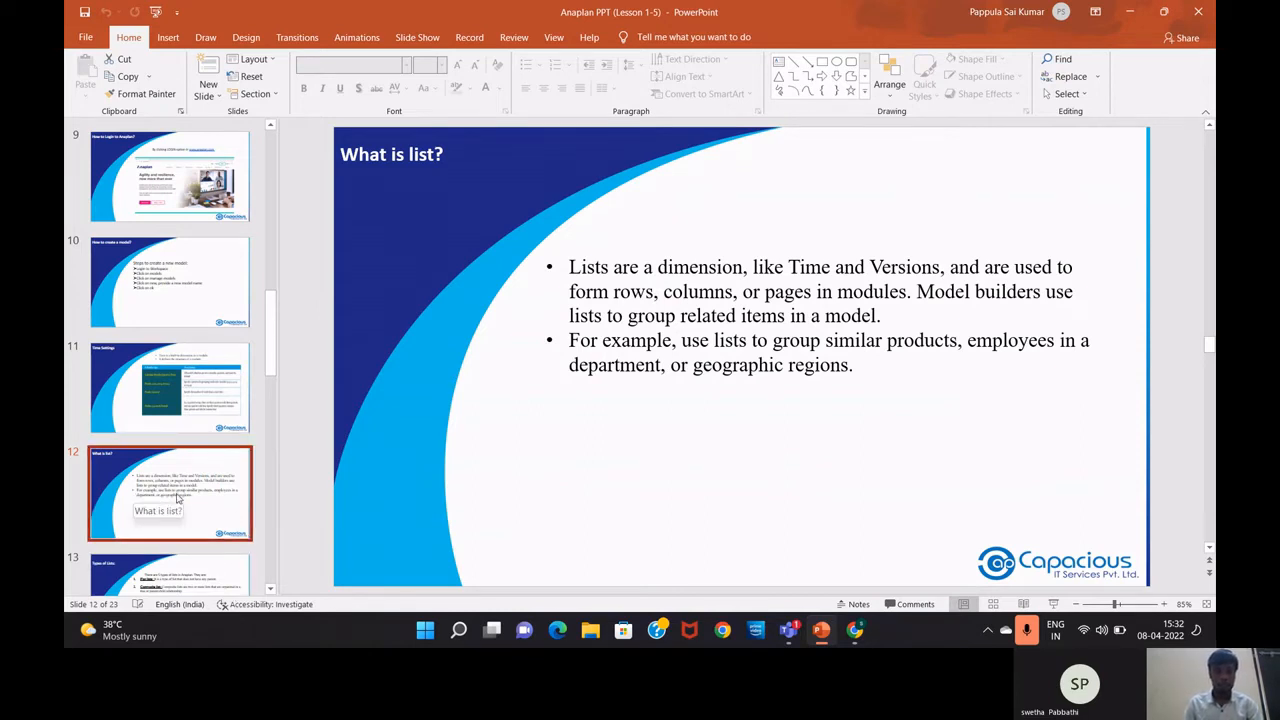
{"action": "scroll", "coordinate": [177, 497], "scroll_direction": "down", "scroll_amount": 1}
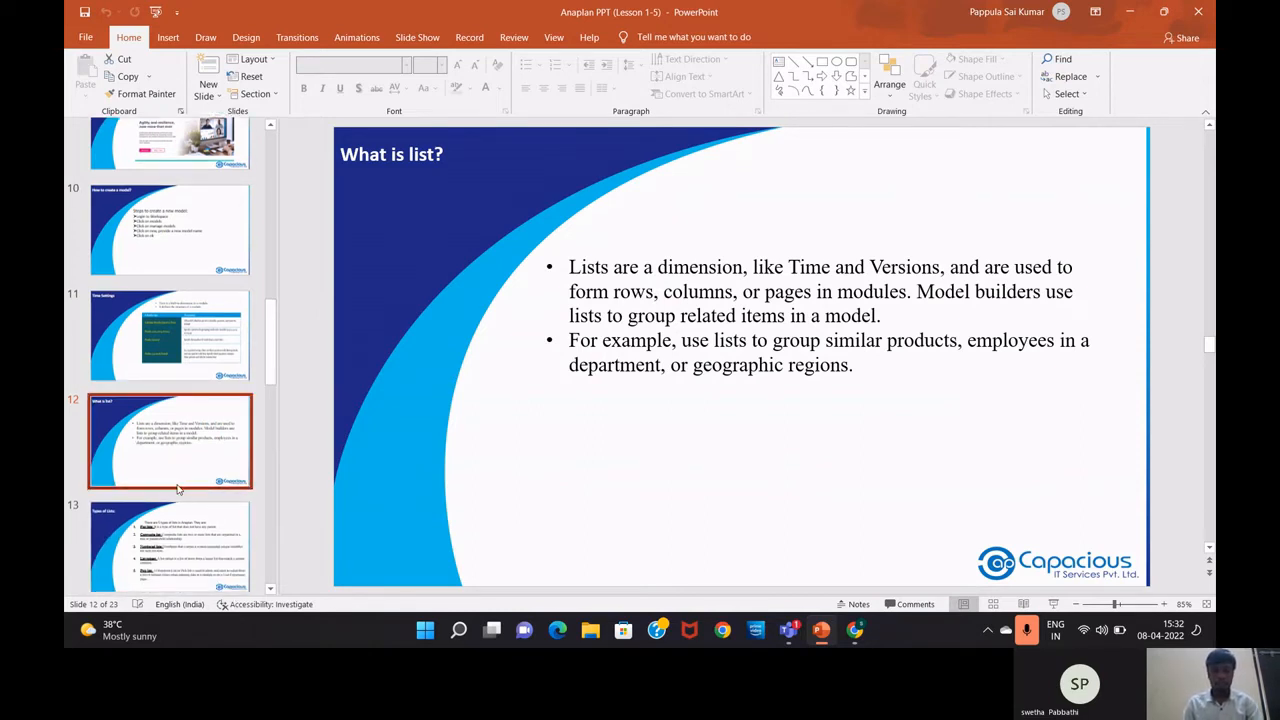
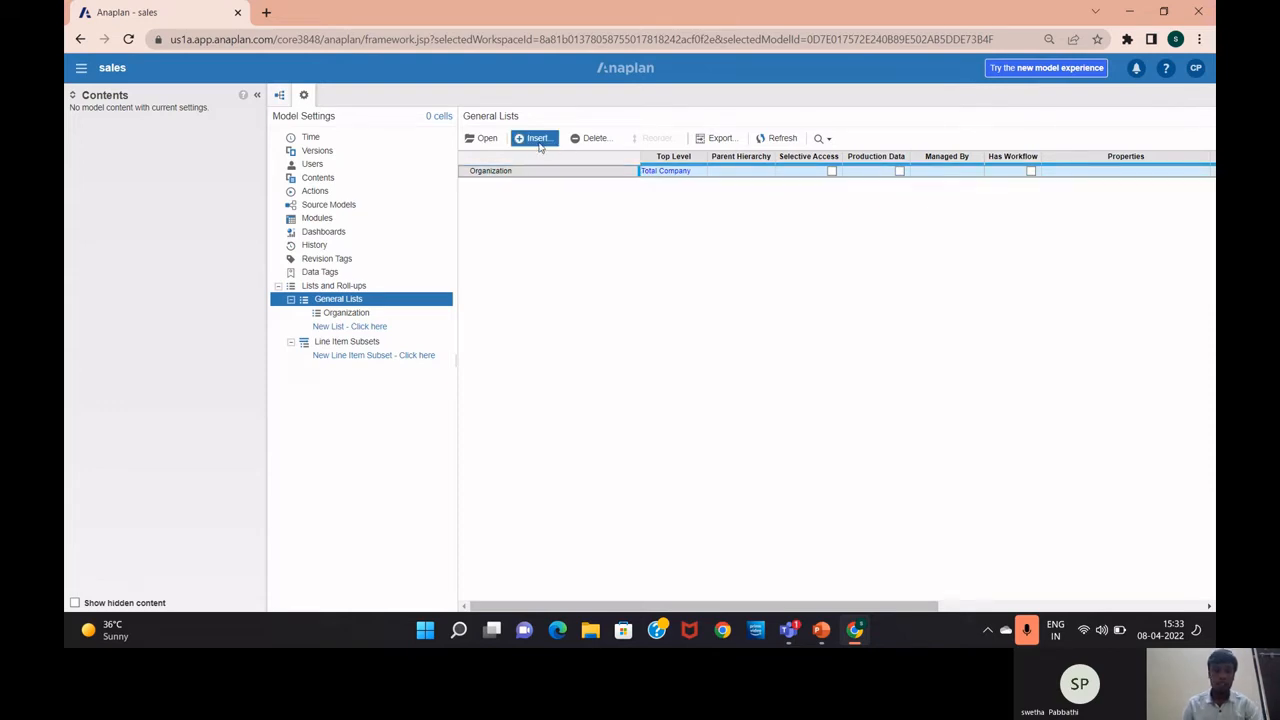
Insert the general lists 'G1 Region' and 'G2 Country' at the end, after Organization
{"action": "left_click", "coordinate": [537, 140]}
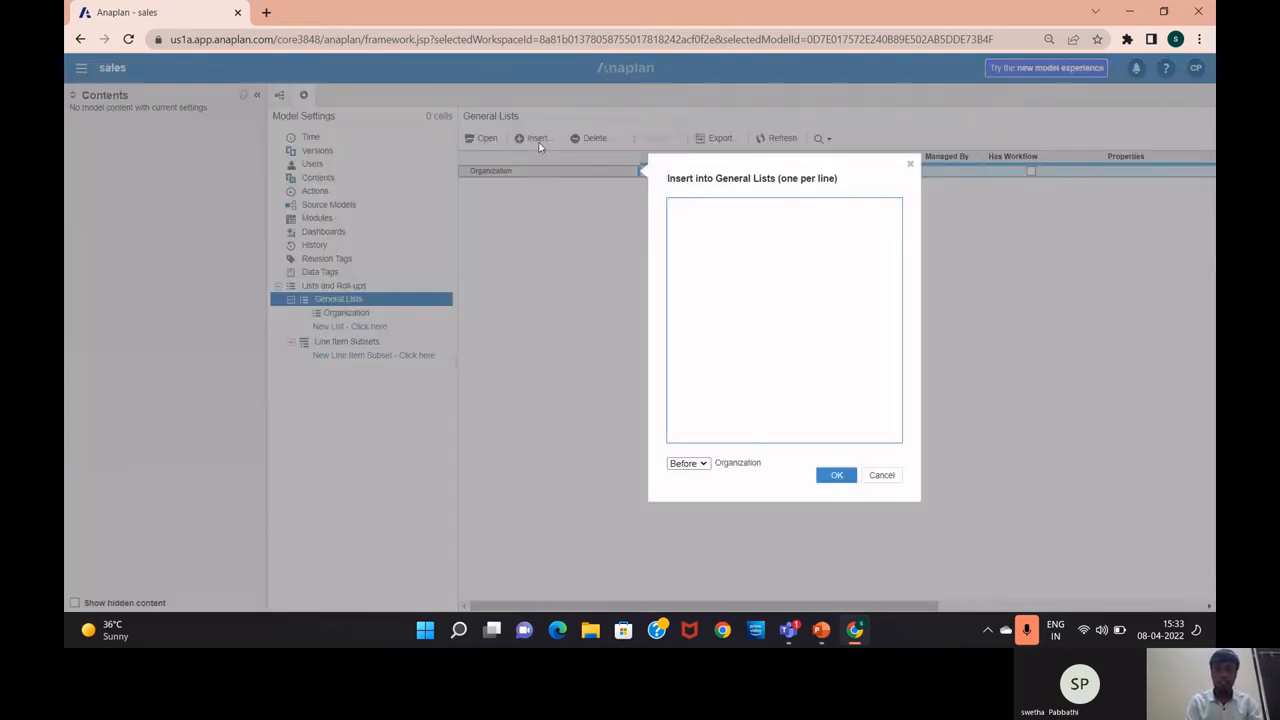
{"action": "type", "text": "G1 Re"}
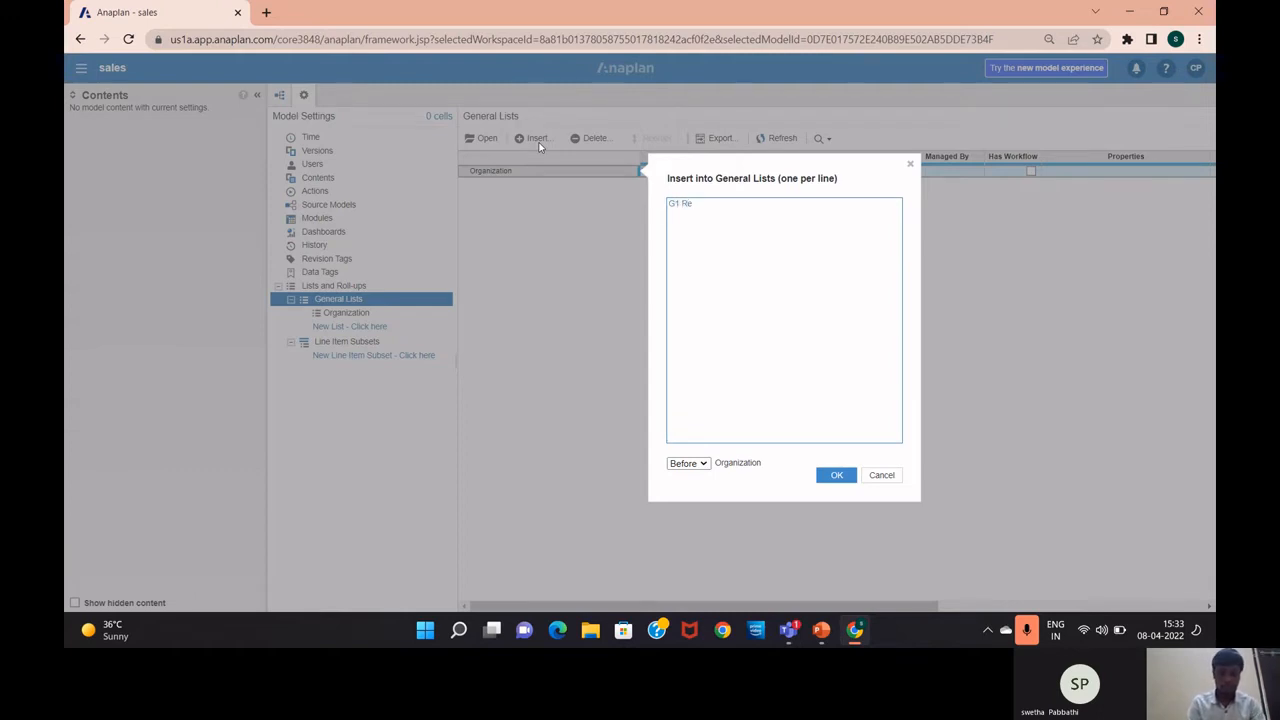
{"action": "type", "text": "gion "}
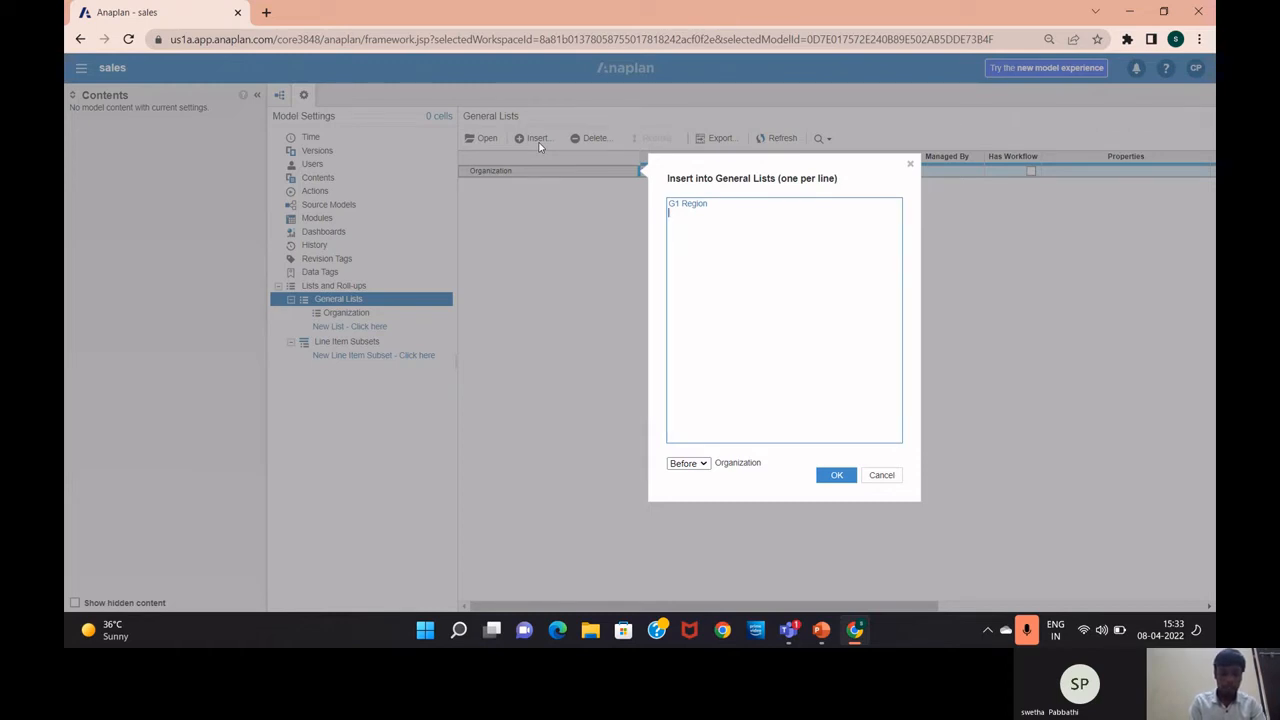
{"action": "type", "text": "G2"}
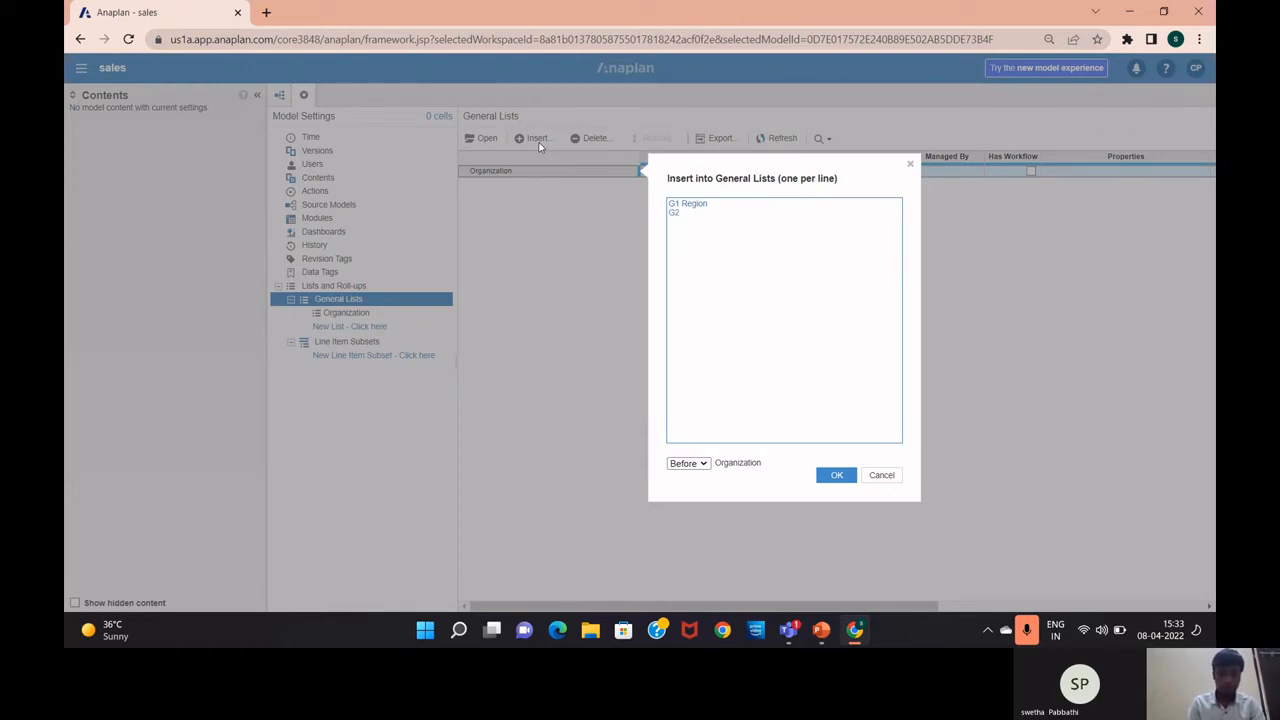
{"action": "type", "text": " Coun"}
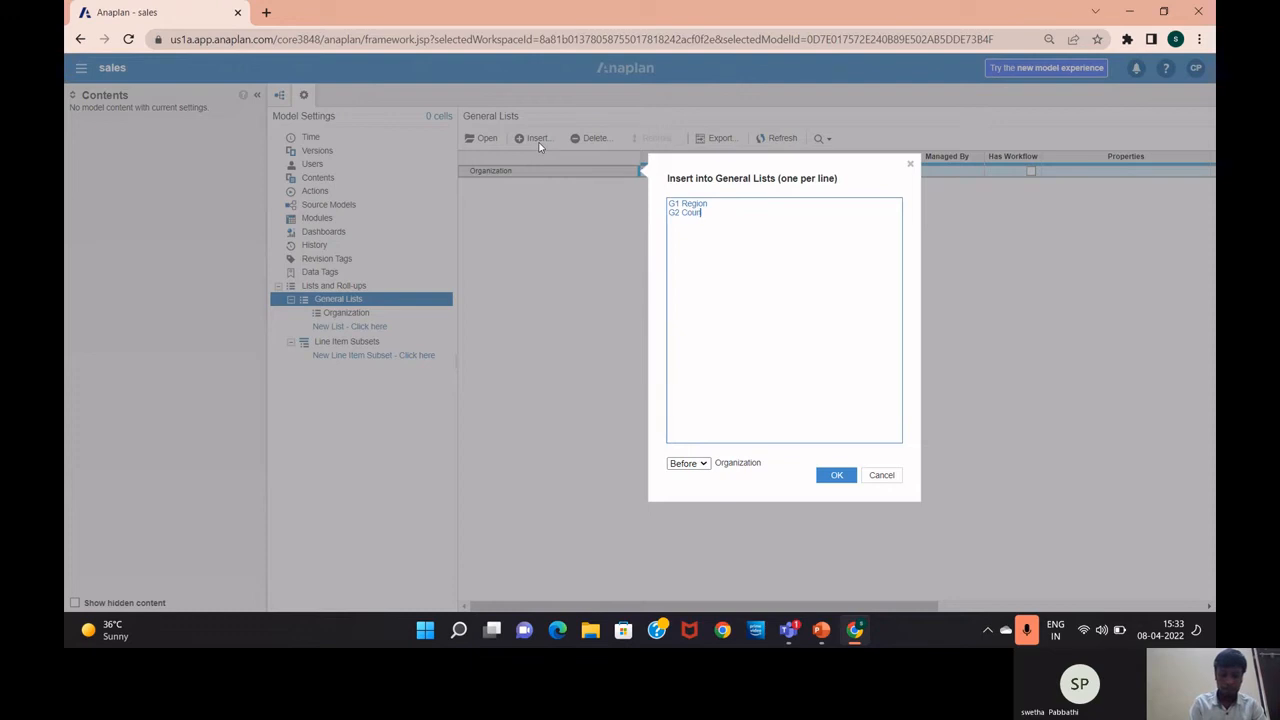
{"action": "type", "text": "try"}
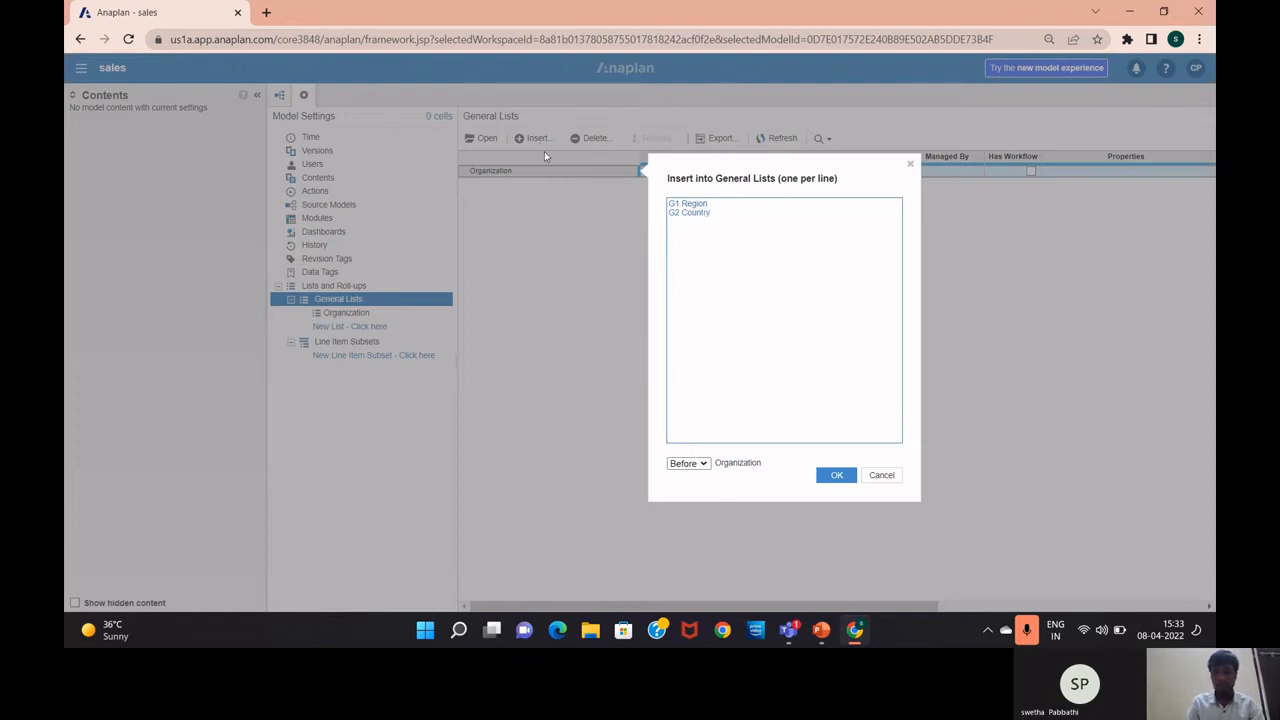
{"action": "left_click", "coordinate": [706, 466]}
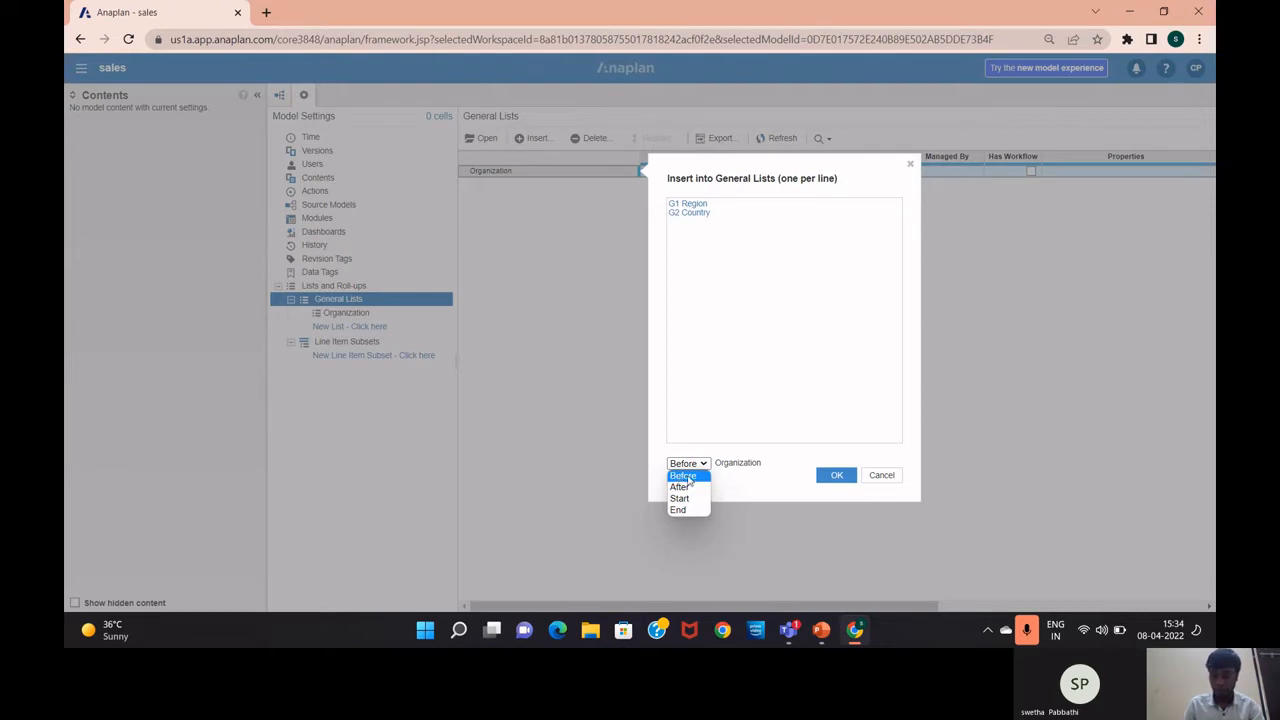
{"action": "left_click", "coordinate": [690, 514]}
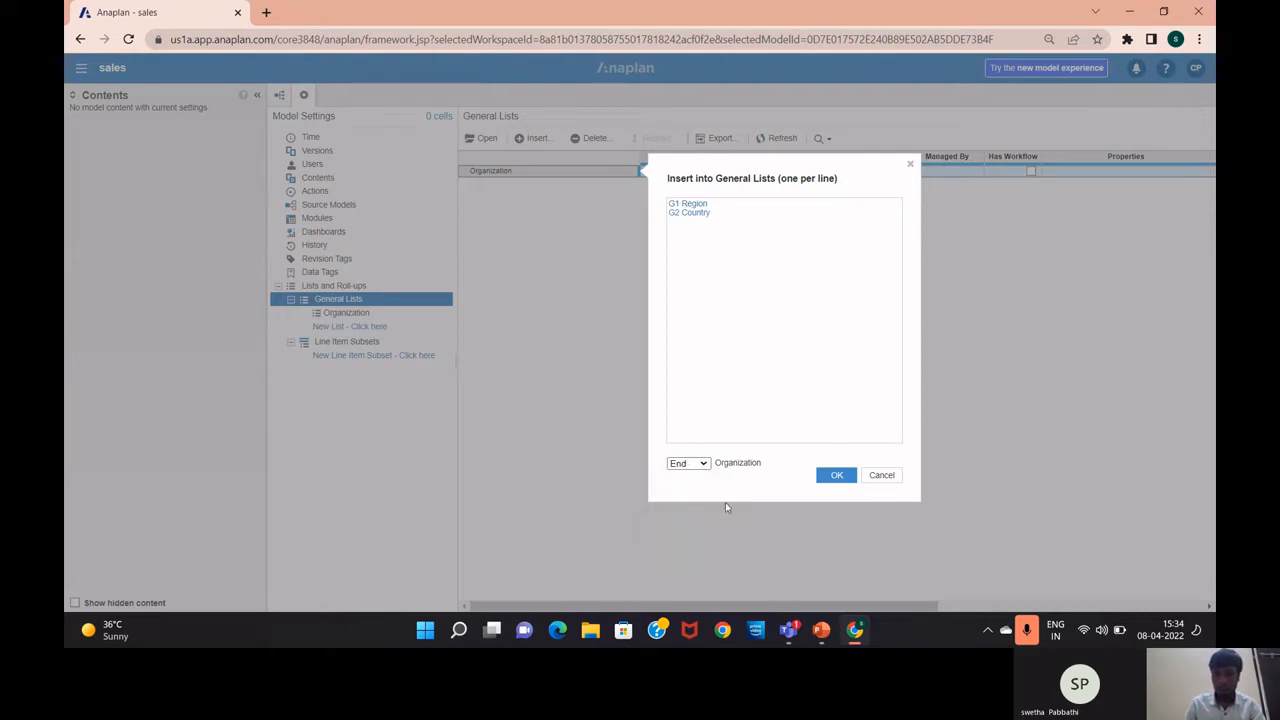
{"action": "left_click", "coordinate": [838, 475]}
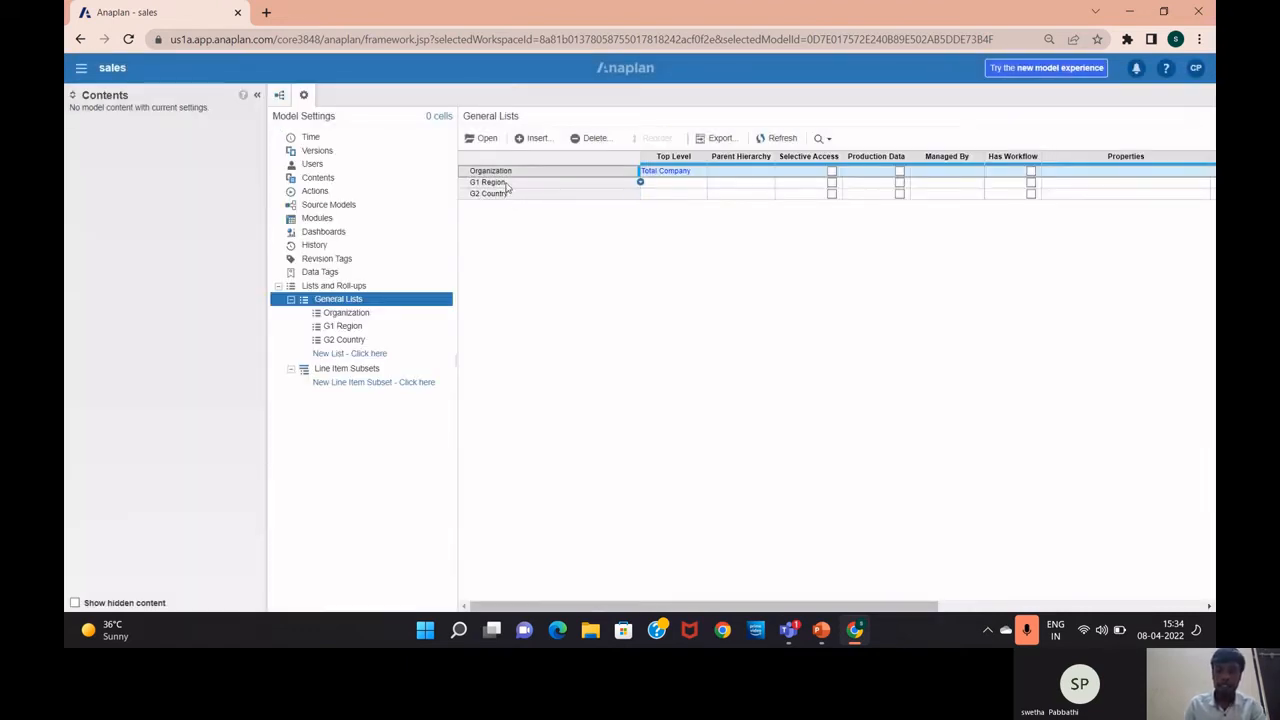
Select the G1 Region list, then switch to the PowerPoint slide 'How to create lists?'
{"action": "left_click", "coordinate": [508, 186]}
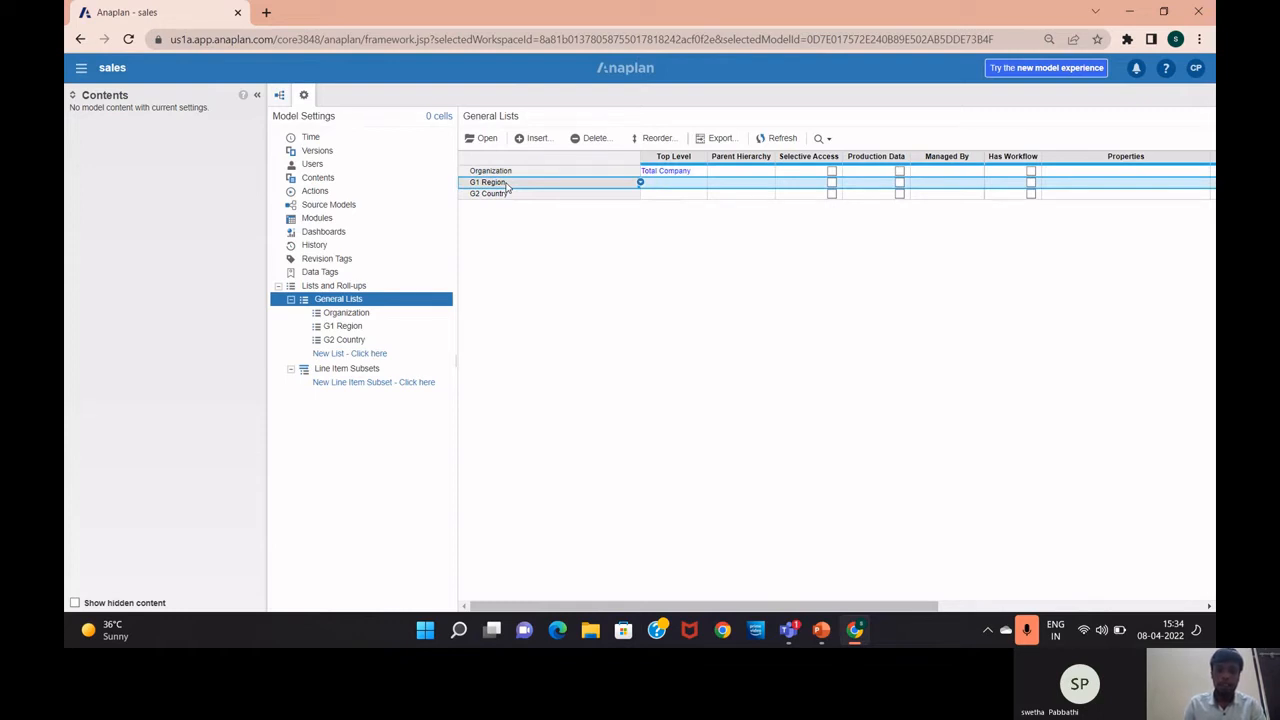
{"action": "left_click", "coordinate": [507, 205]}
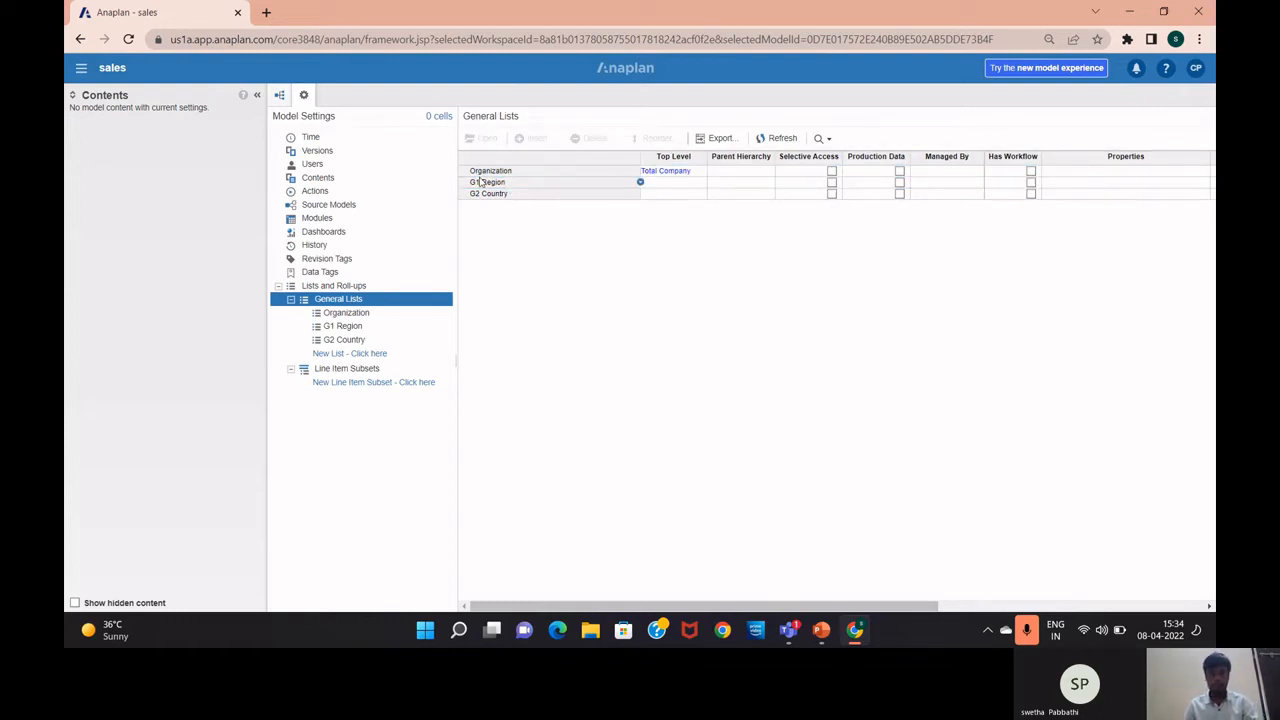
{"action": "left_click", "coordinate": [483, 184]}
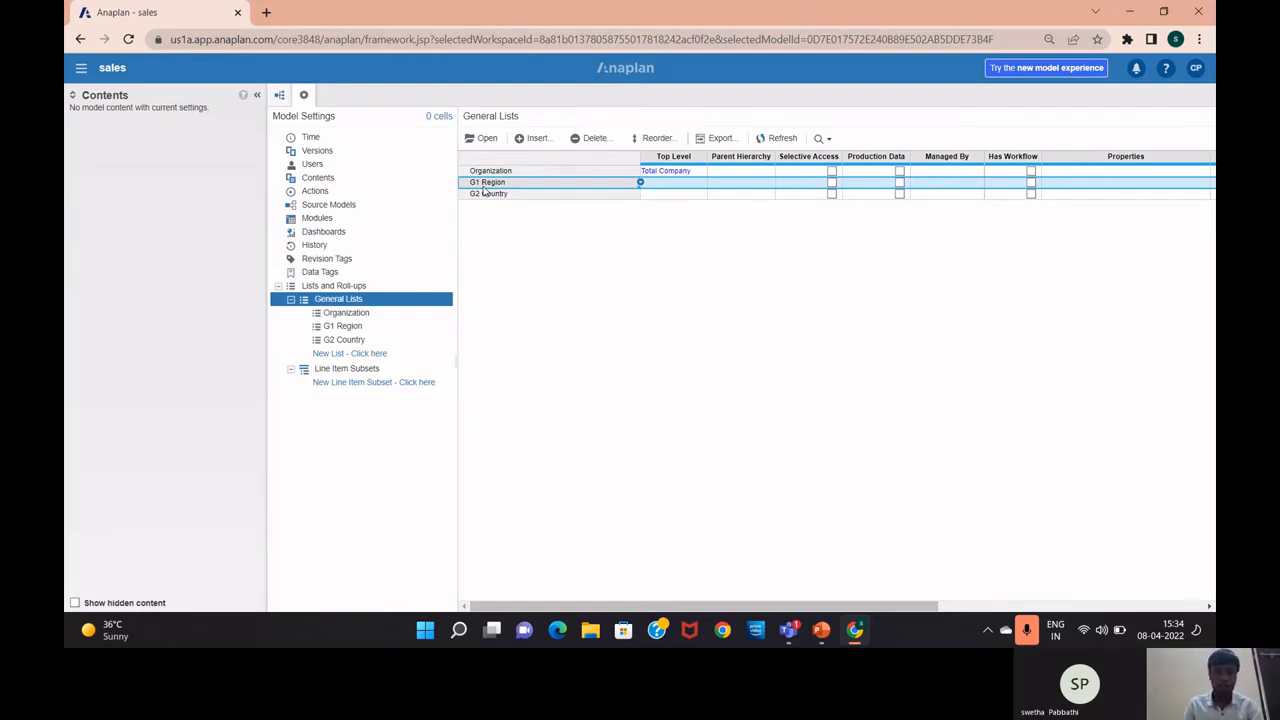
{"action": "key", "text": "alt+Tab"}
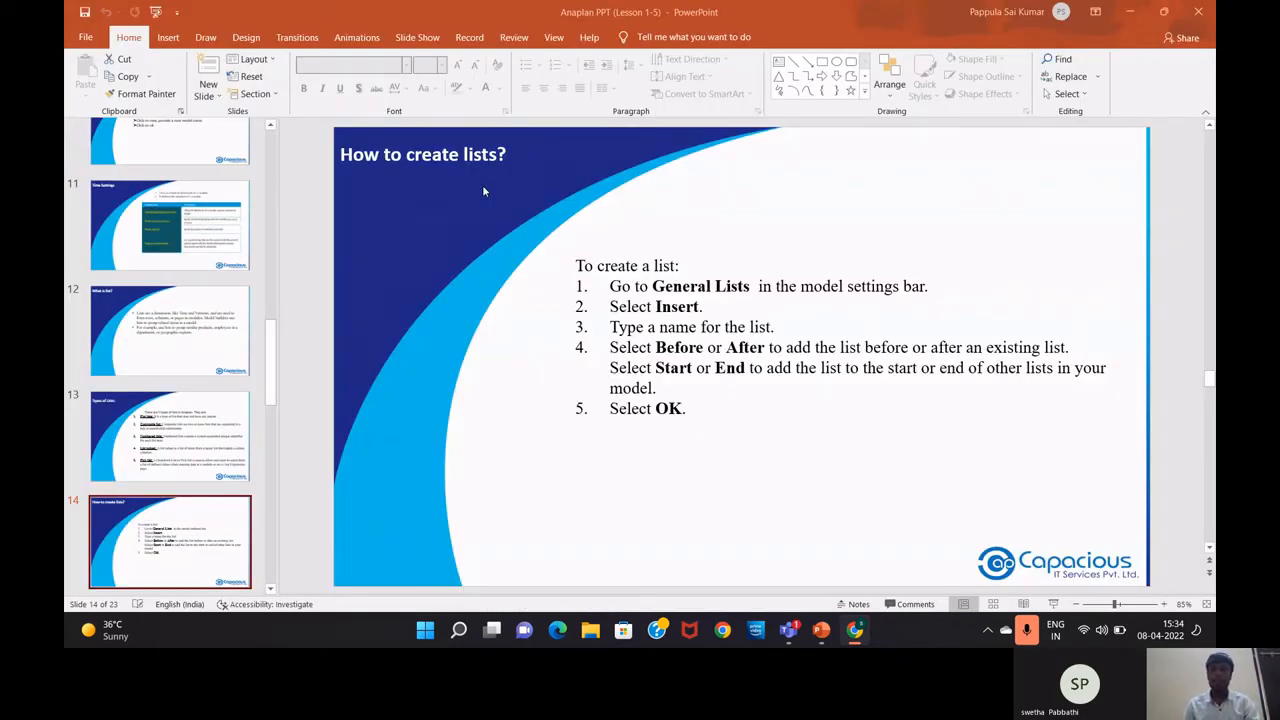
Show slide 13 on the types of lists, then return to Anaplan's General Lists
{"action": "left_click", "coordinate": [183, 449]}
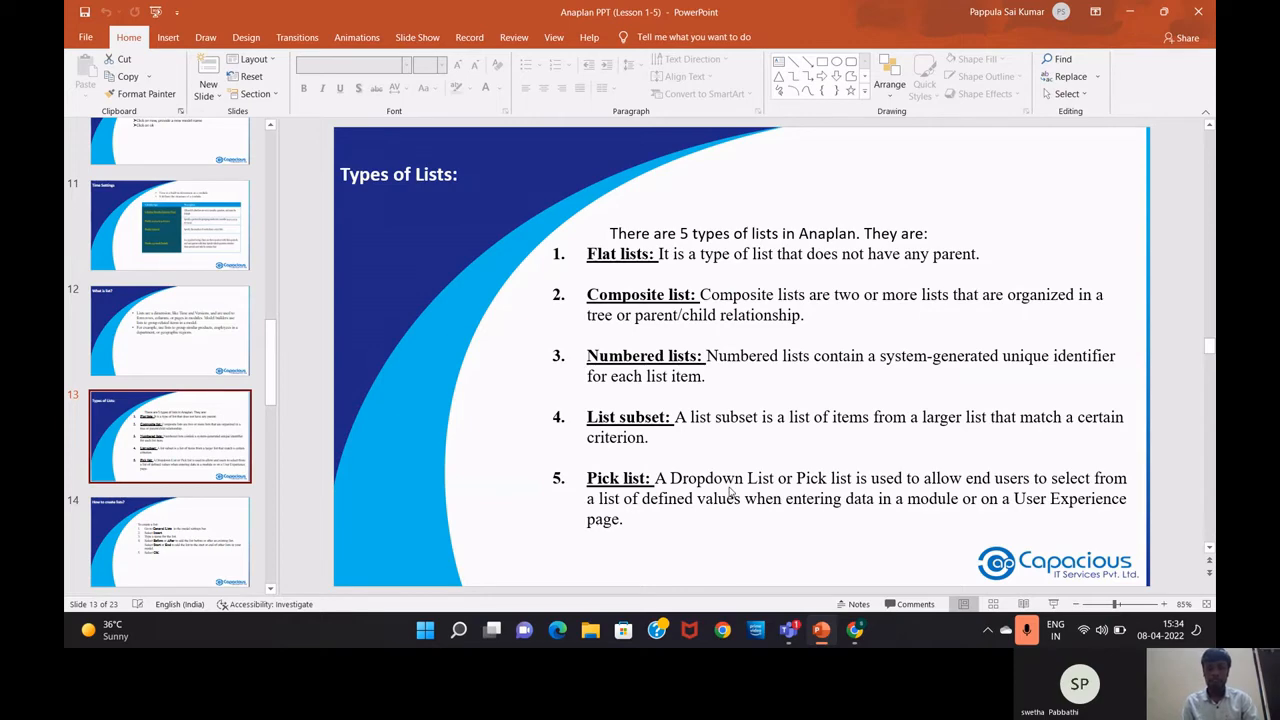
{"action": "key", "text": "alt+Tab"}
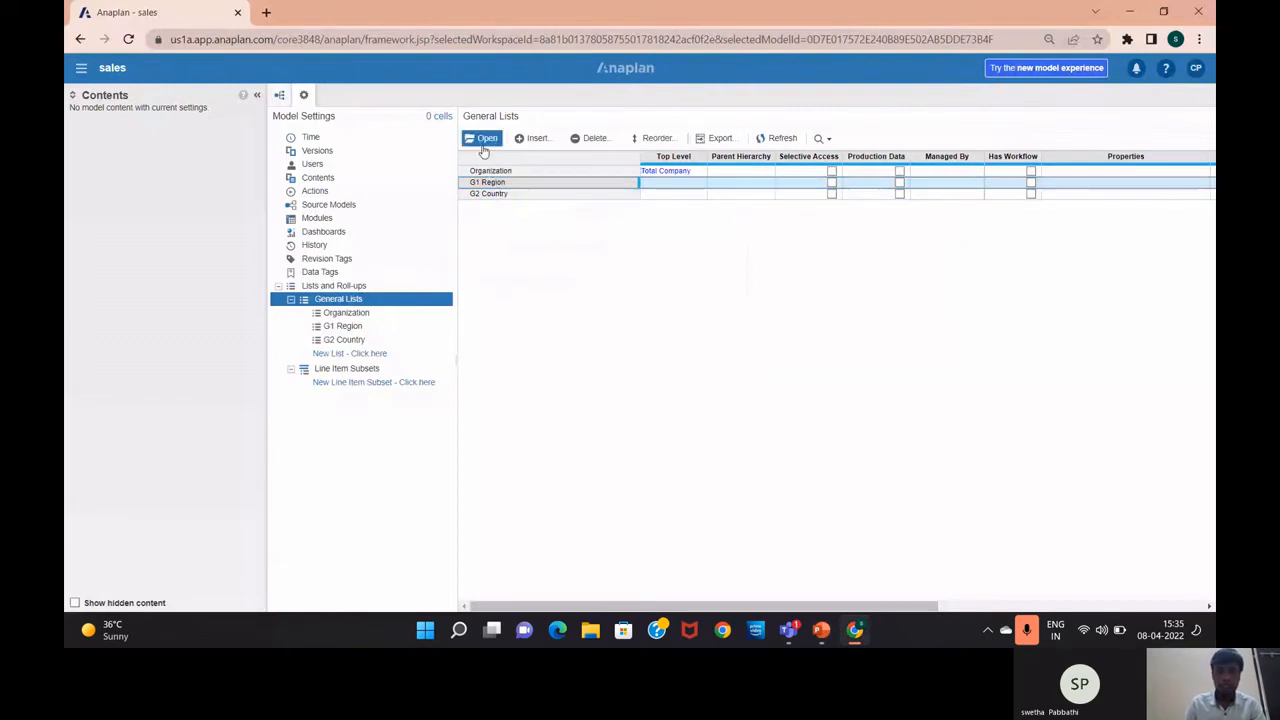
Open G1 Region and insert the items America, Europe and Asia Pacific
{"action": "left_click", "coordinate": [484, 142]}
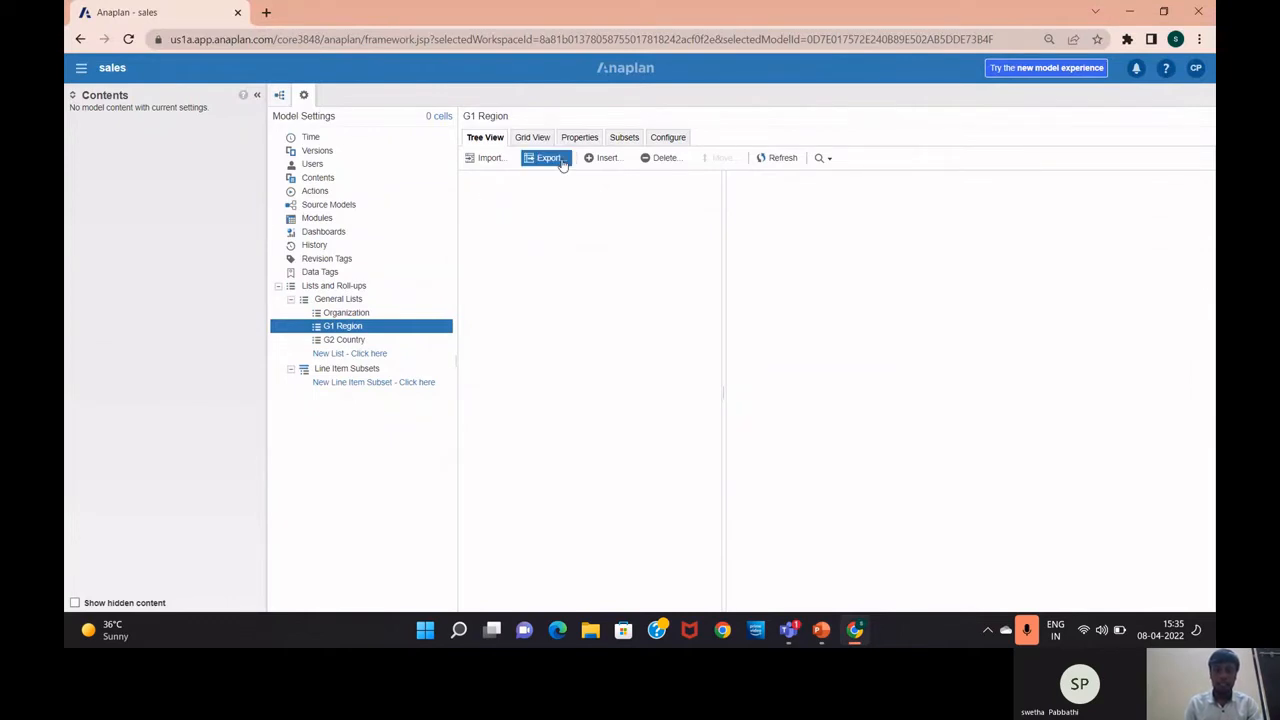
{"action": "left_click", "coordinate": [603, 160]}
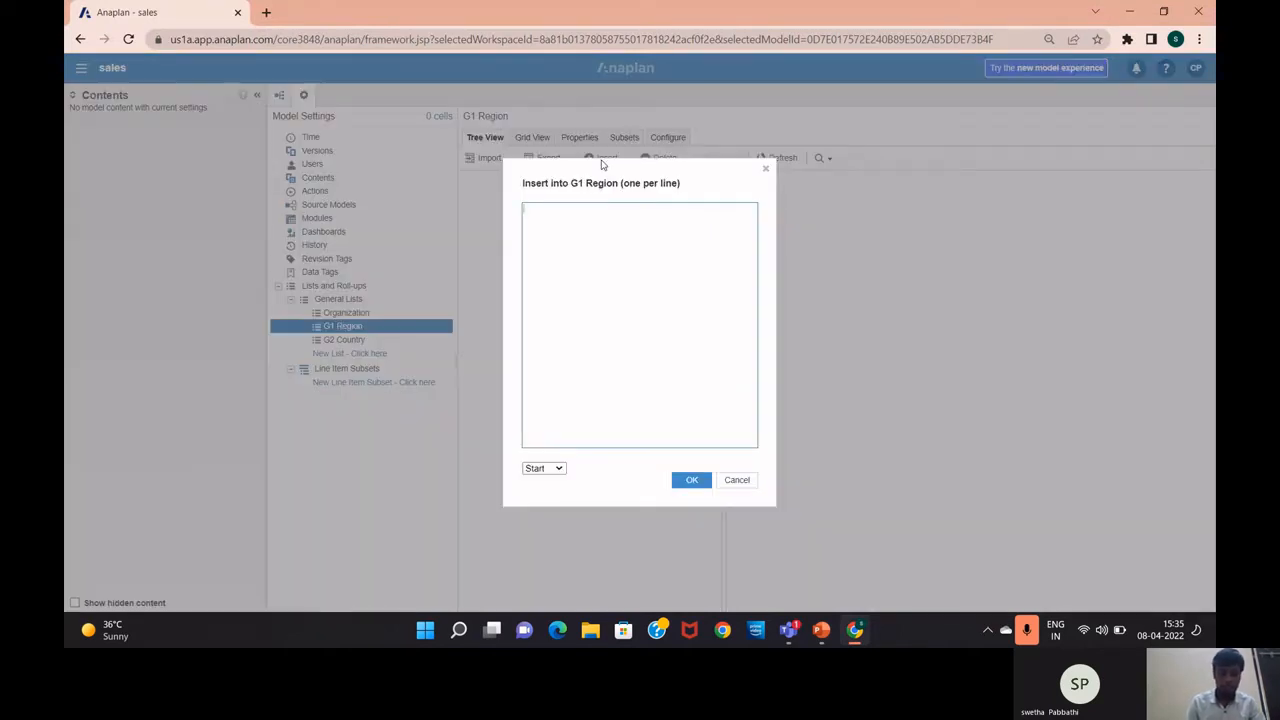
{"action": "type", "text": "Amer"}
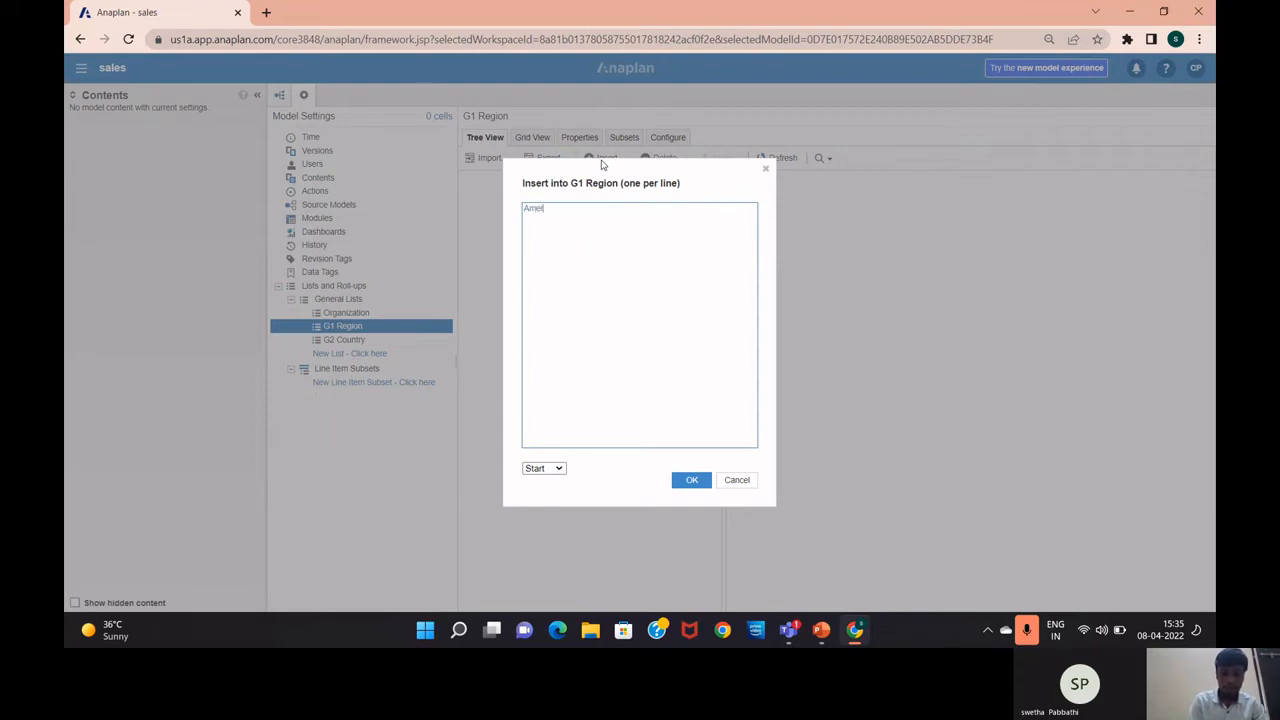
{"action": "type", "text": "ica "}
{"action": "type", "text": "E"}
{"action": "type", "text": "urope"}
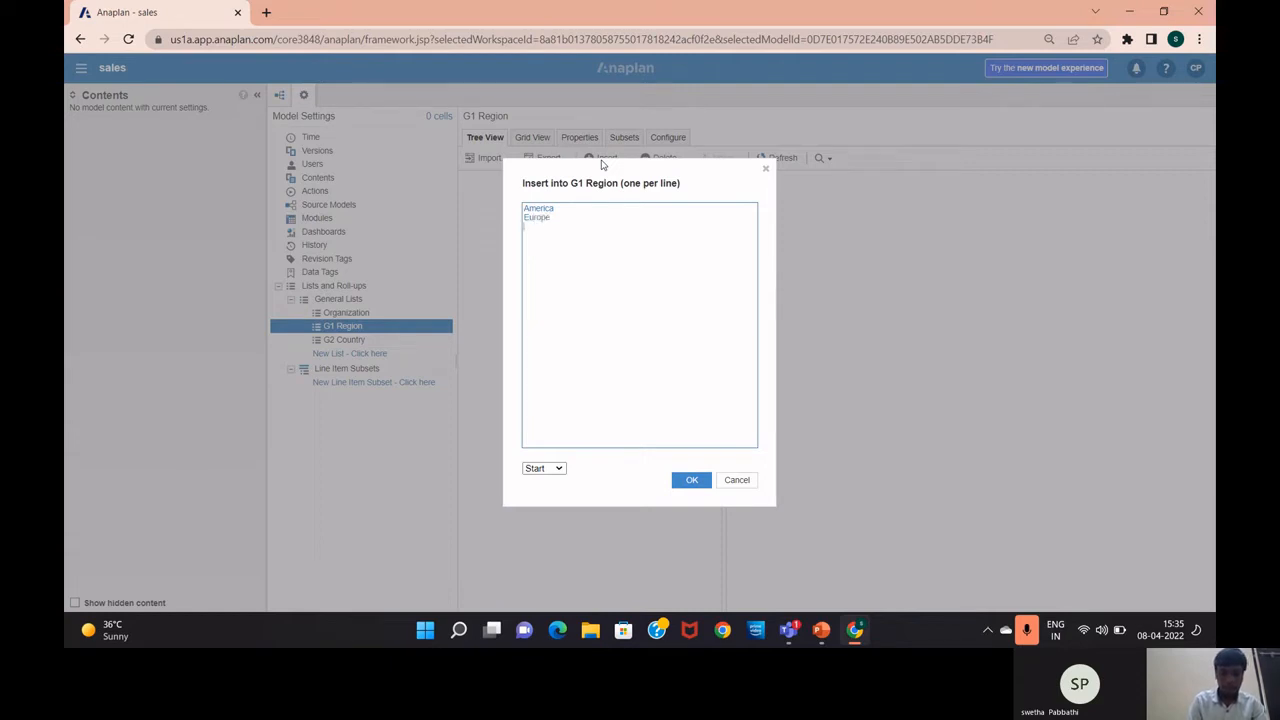
{"action": "type", "text": " Asia"}
{"action": "type", "text": " Pac"}
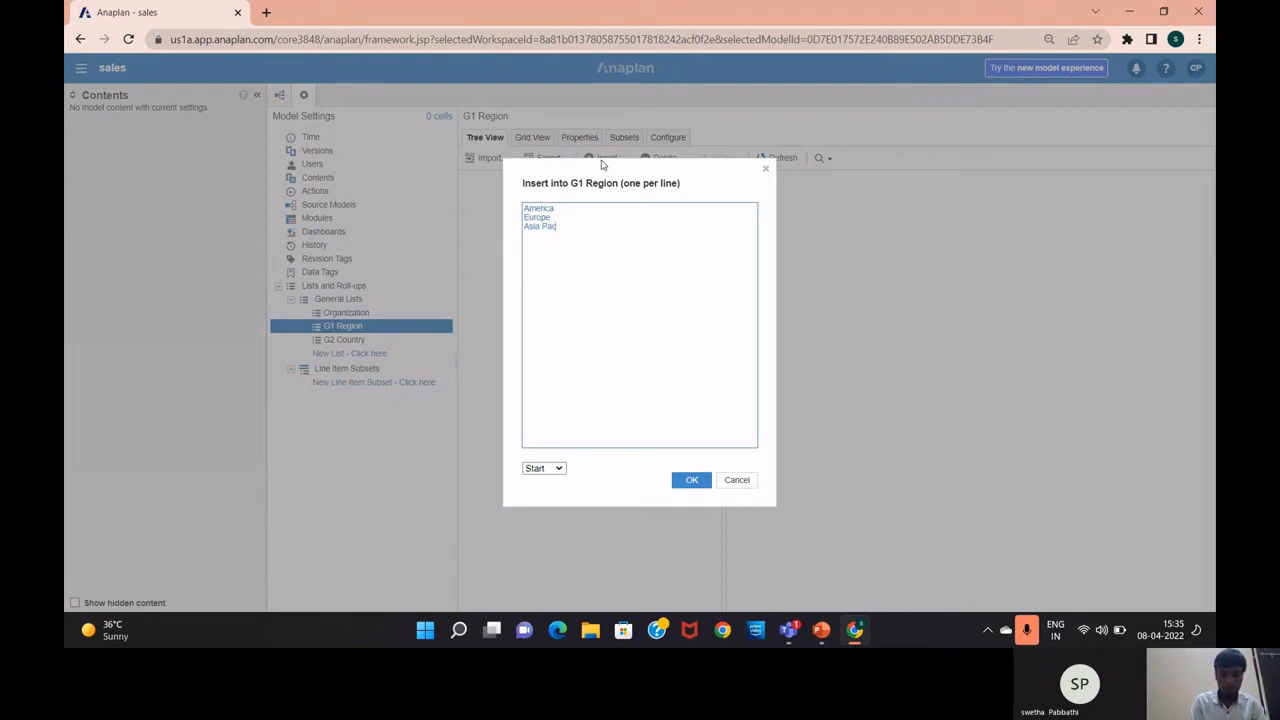
{"action": "type", "text": "ifi"}
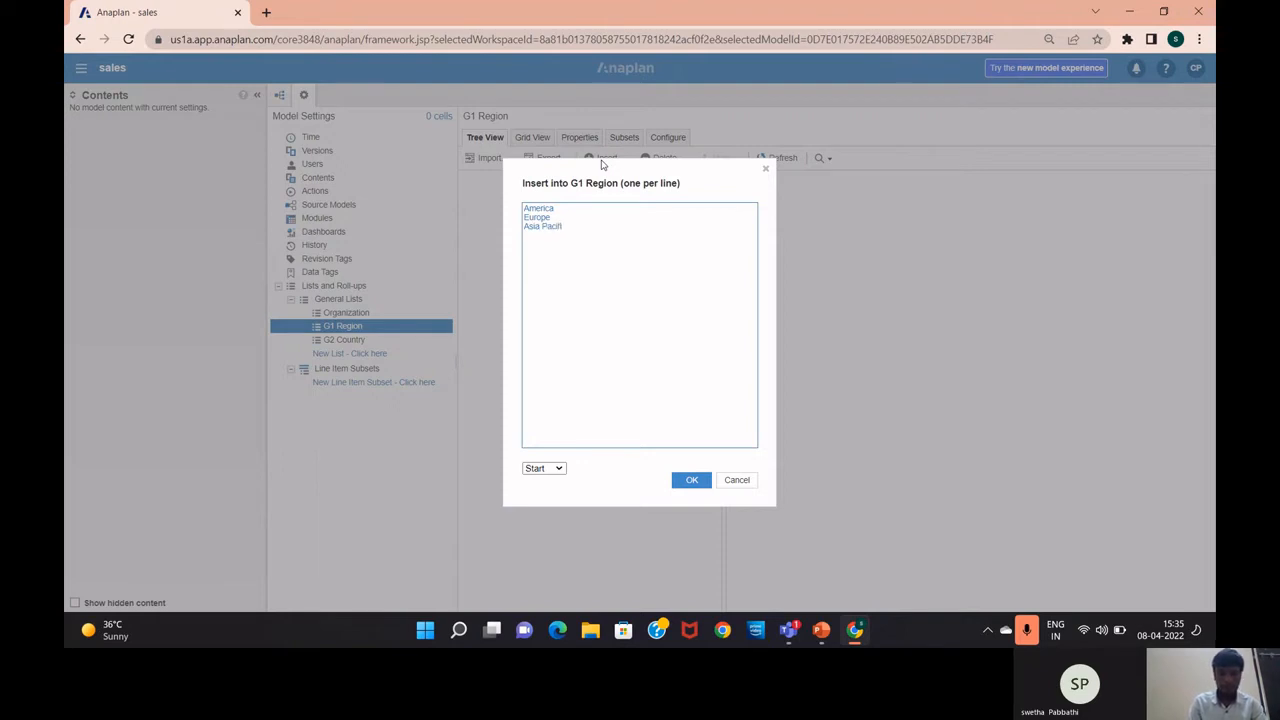
{"action": "type", "text": "c"}
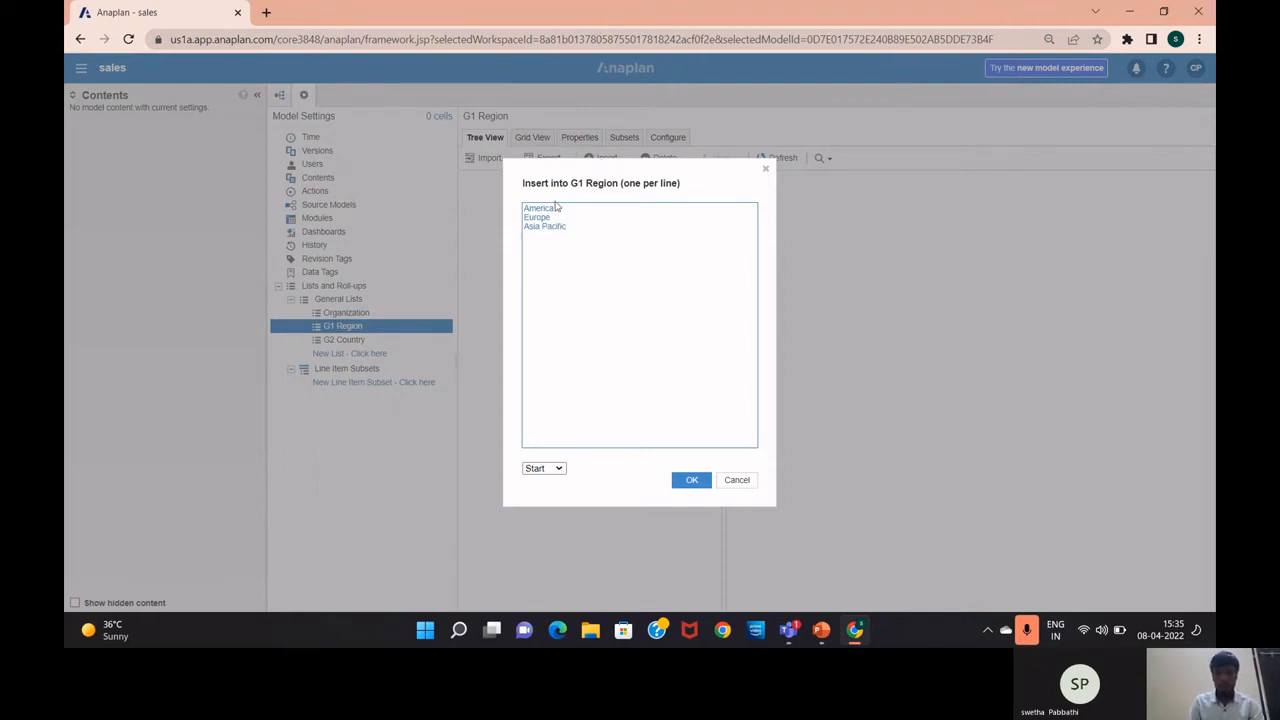
{"action": "left_click", "coordinate": [690, 484]}
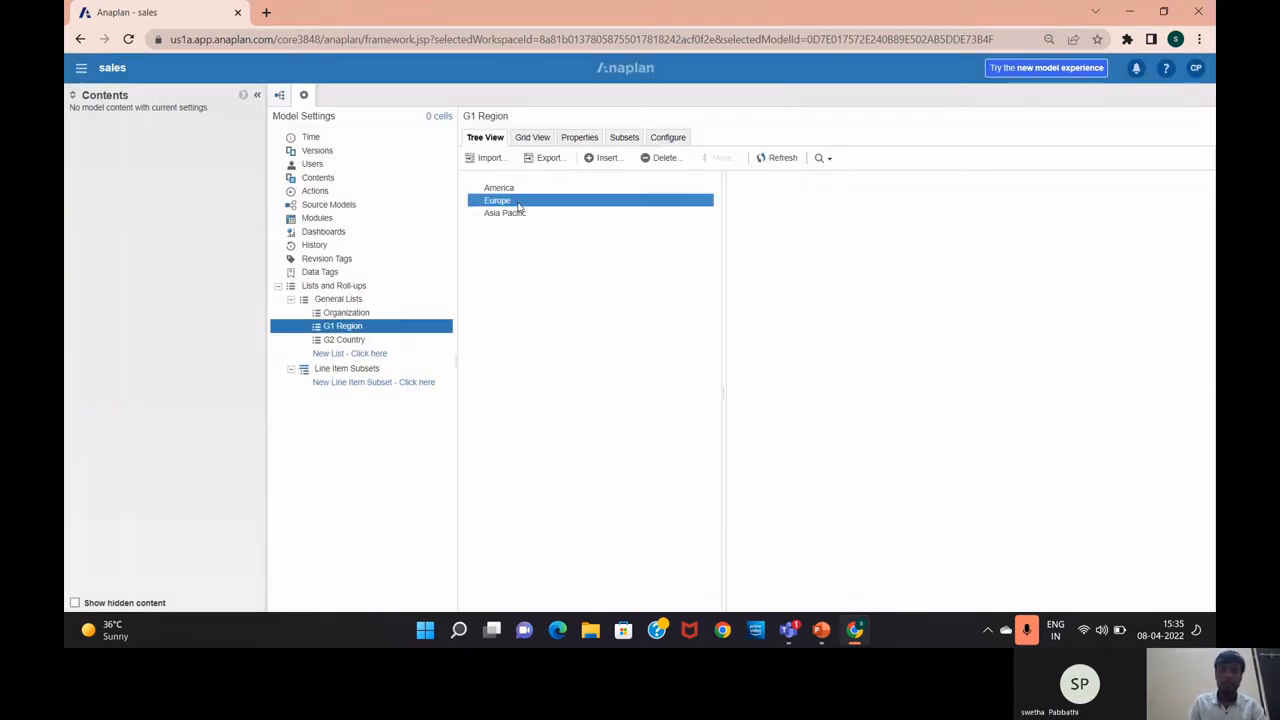
In Grid View, set America's code to AMER
{"action": "left_click", "coordinate": [519, 144]}
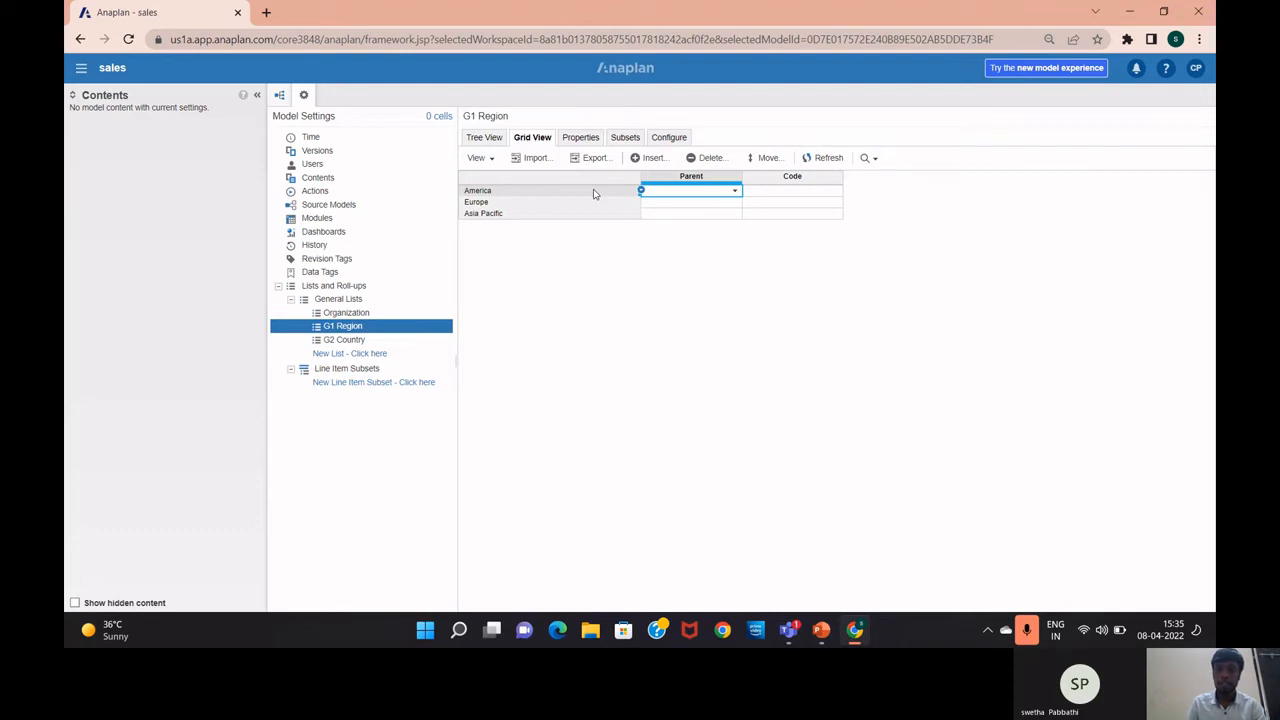
{"action": "double_click", "coordinate": [771, 189]}
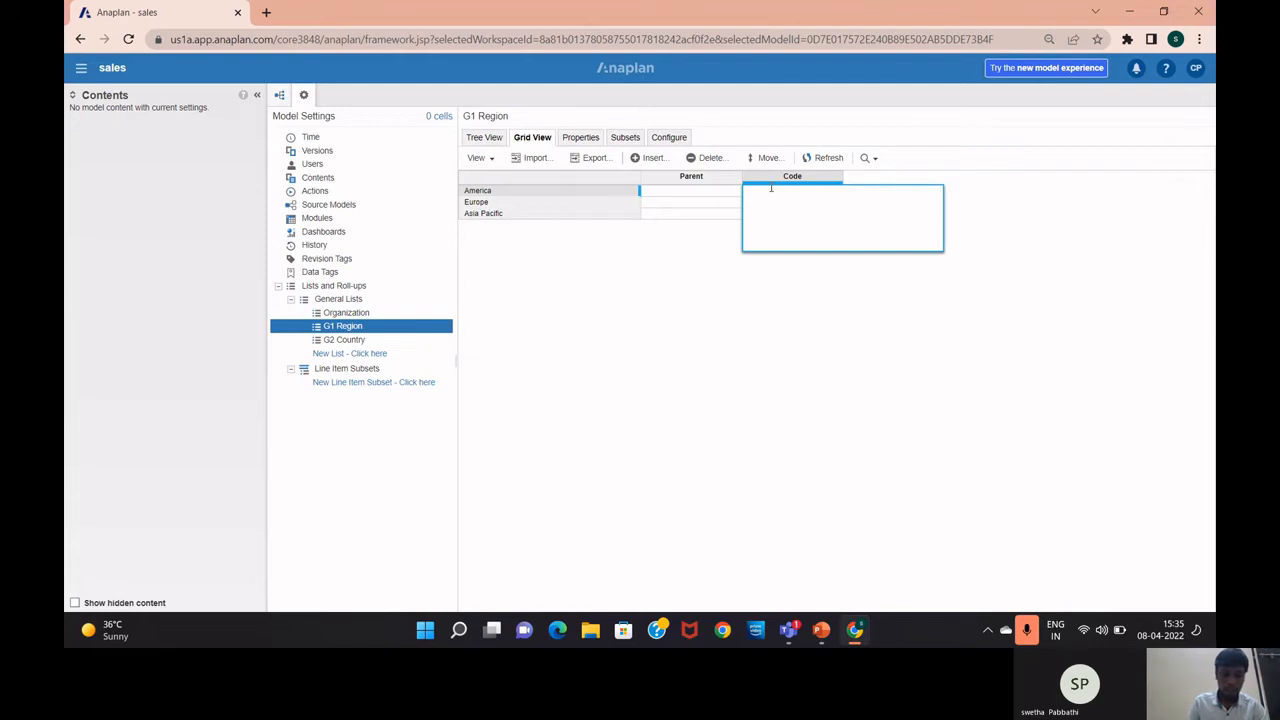
{"action": "type", "text": "AMR"}
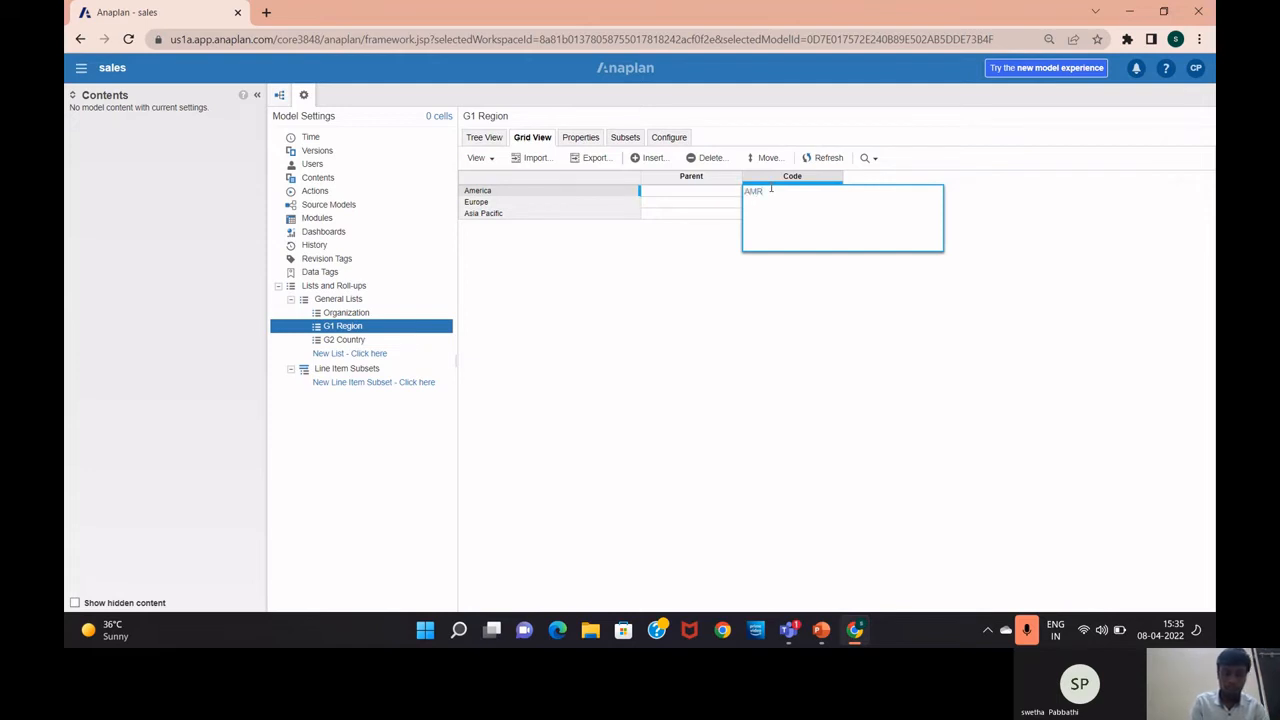
{"action": "key", "text": "BackSpace"}
{"action": "type", "text": "ER"}
{"action": "key", "text": "Return"}
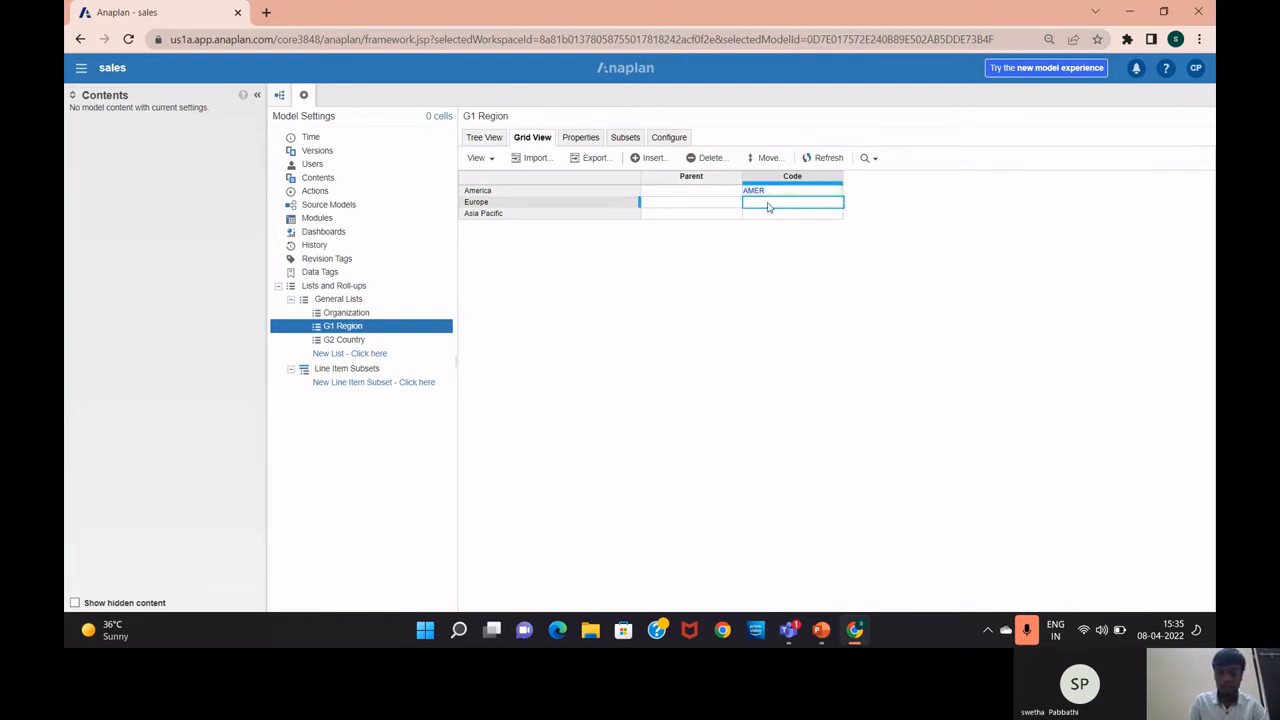
Give Europe the code EMEA and Asia Pacific the code APAC, then open Configure
{"action": "double_click", "coordinate": [768, 205]}
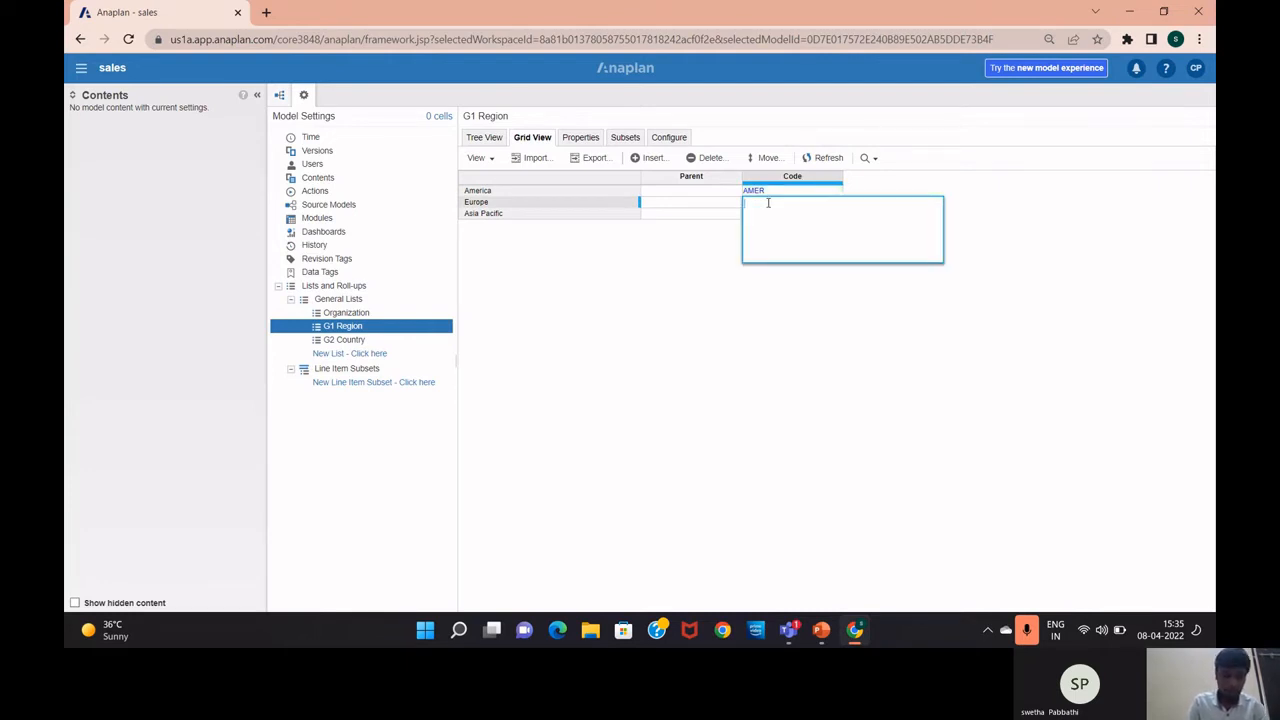
{"action": "type", "text": "EMEA"}
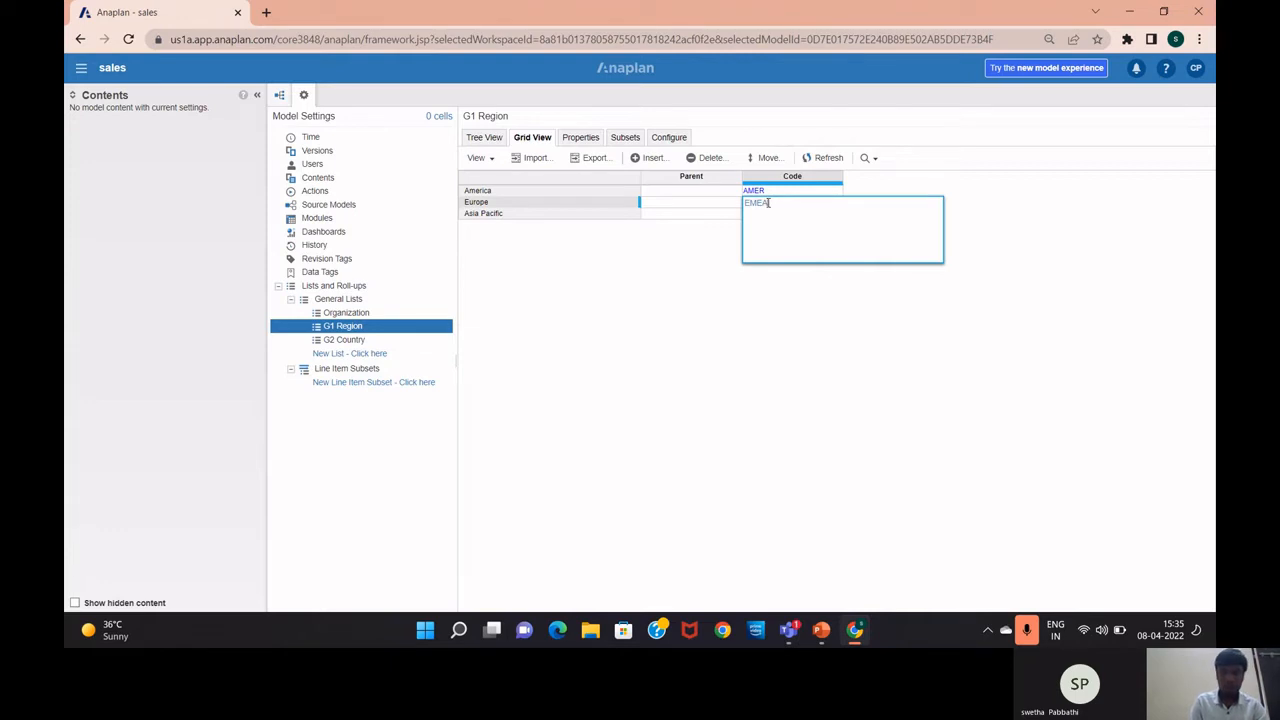
{"action": "key", "text": "Return"}
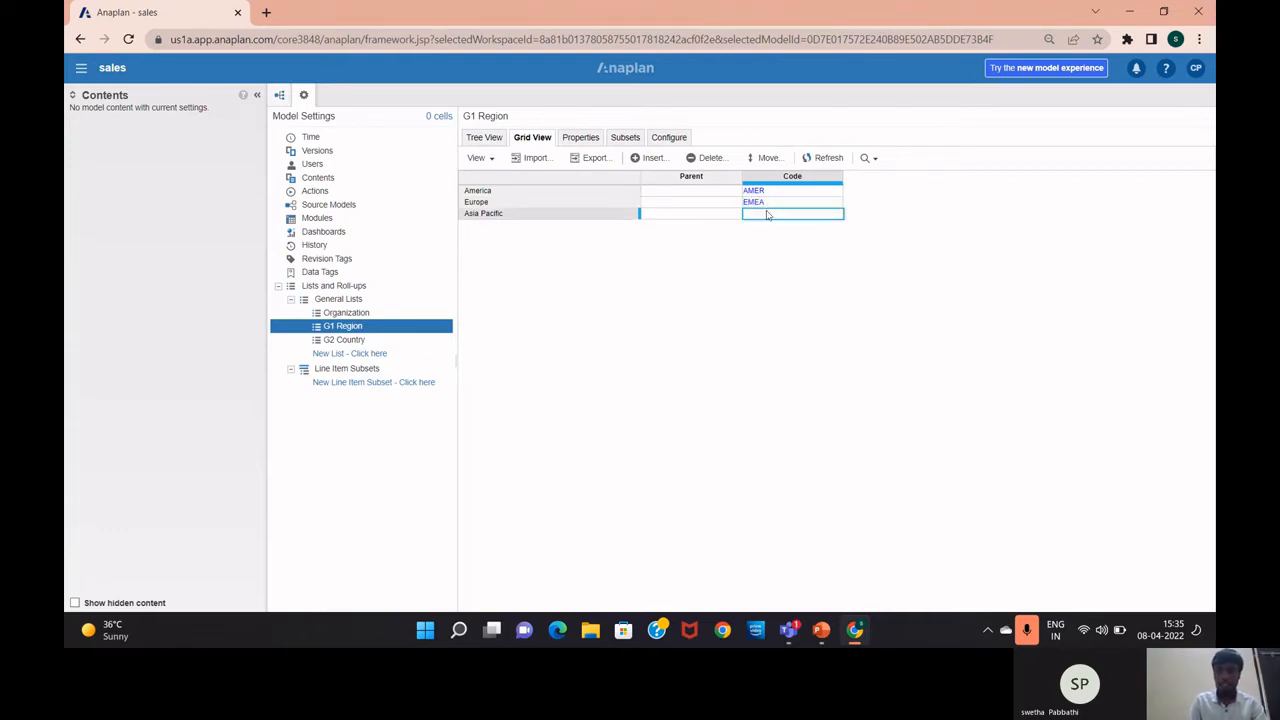
{"action": "double_click", "coordinate": [767, 213]}
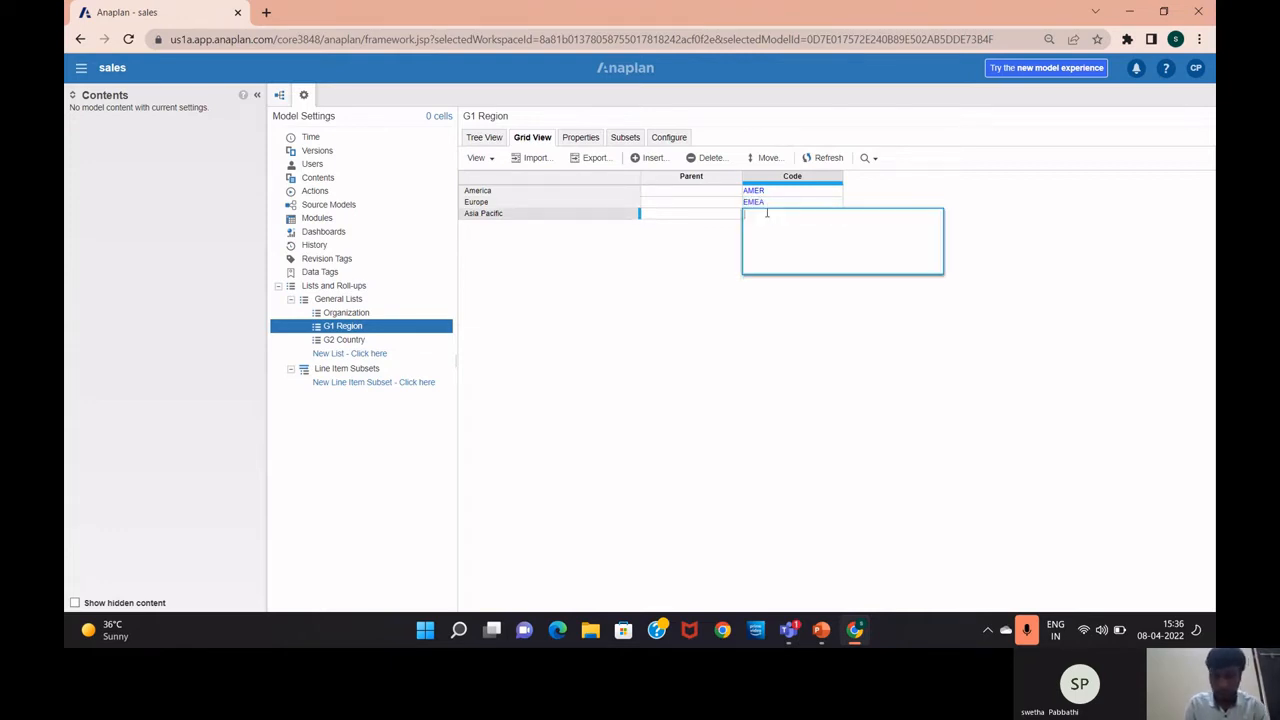
{"action": "type", "text": "APAC"}
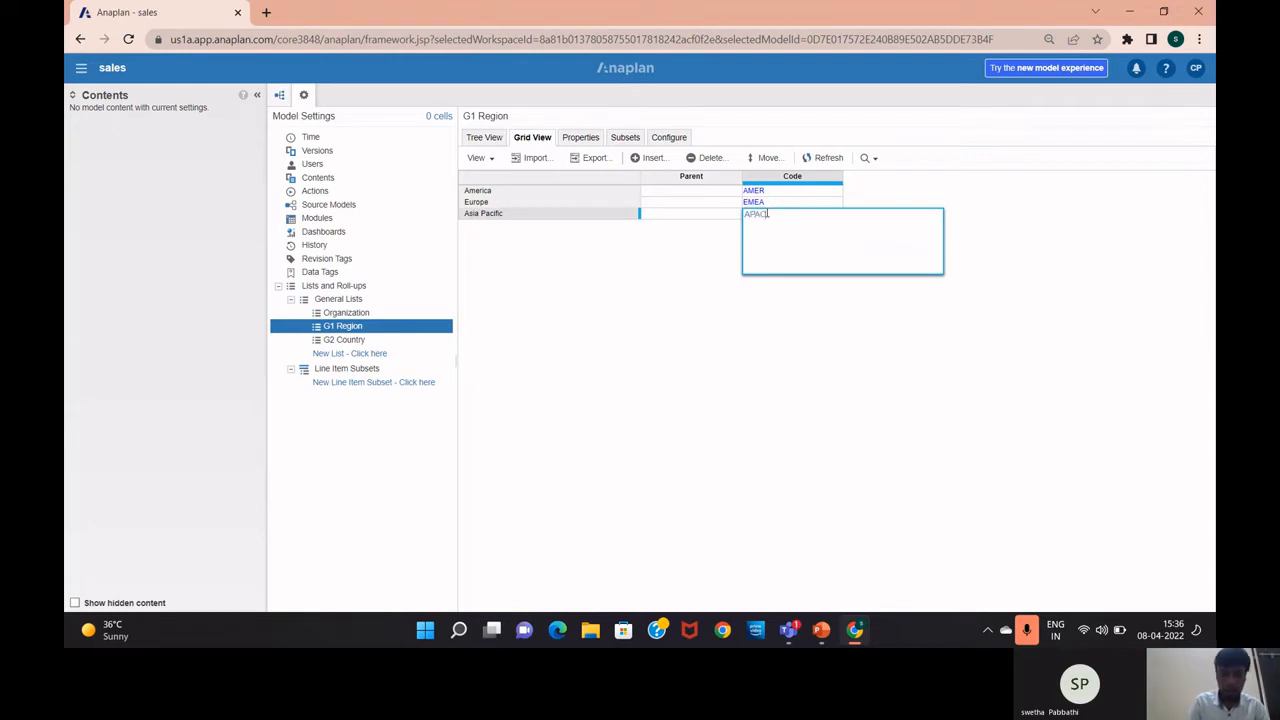
{"action": "key", "text": "Return"}
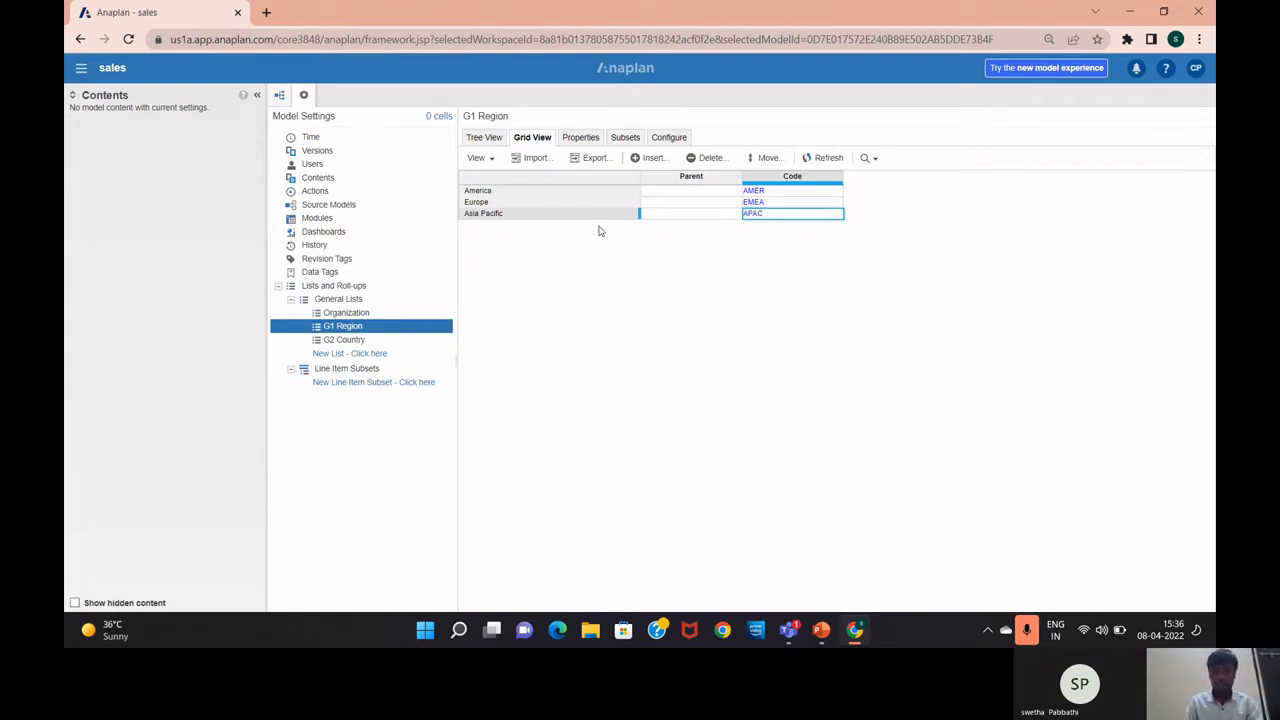
{"action": "left_click", "coordinate": [680, 139]}
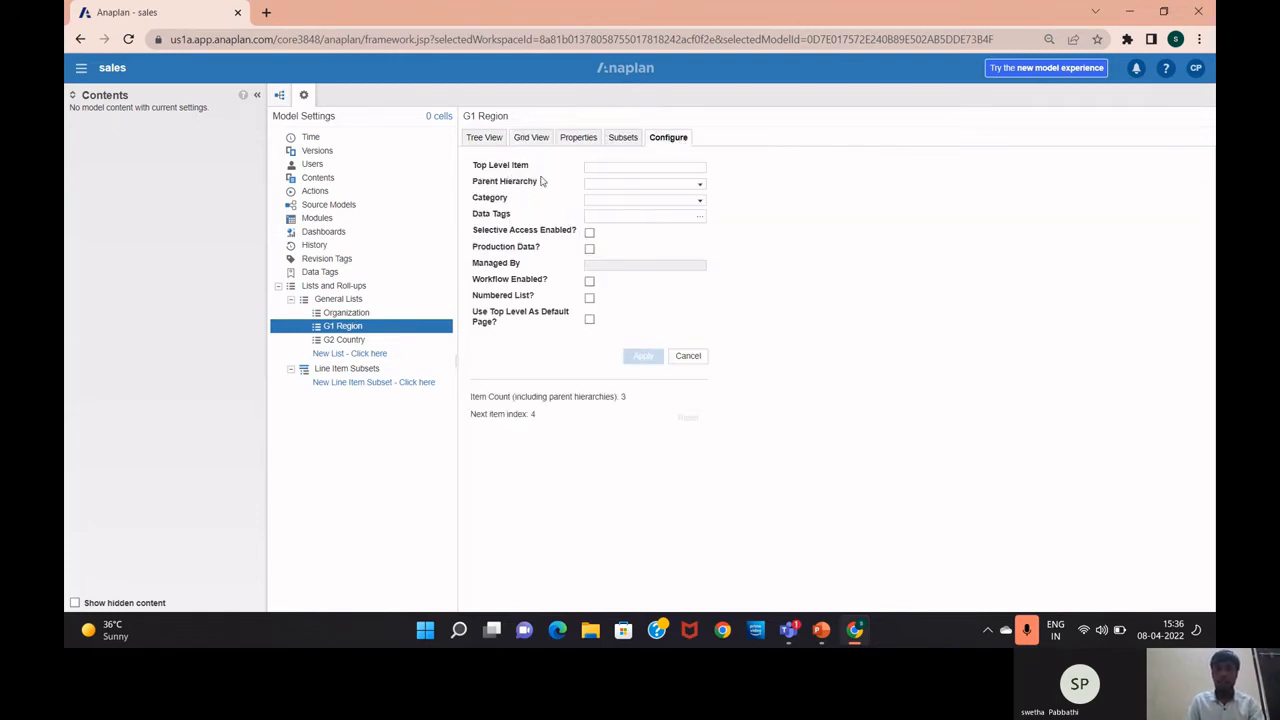
Apply 'All Regions' as G1 Region's top level item and view the tree
{"action": "left_click", "coordinate": [598, 166]}
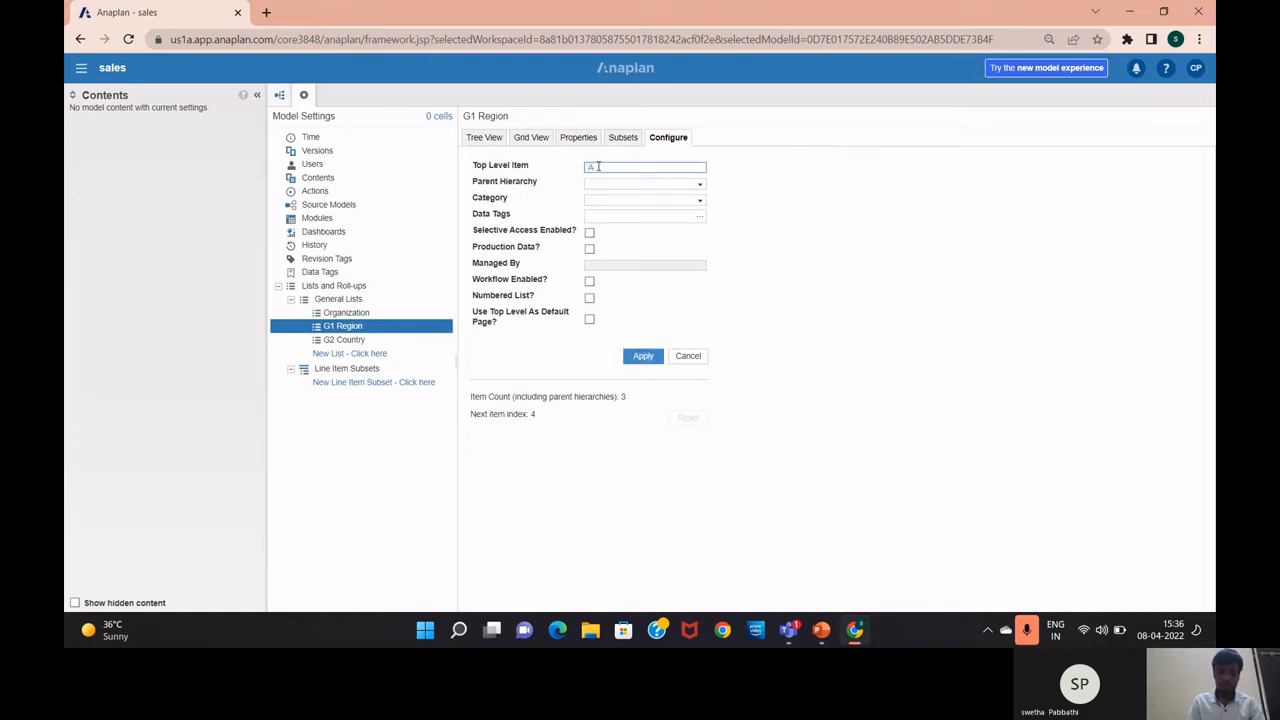
{"action": "type", "text": "All"}
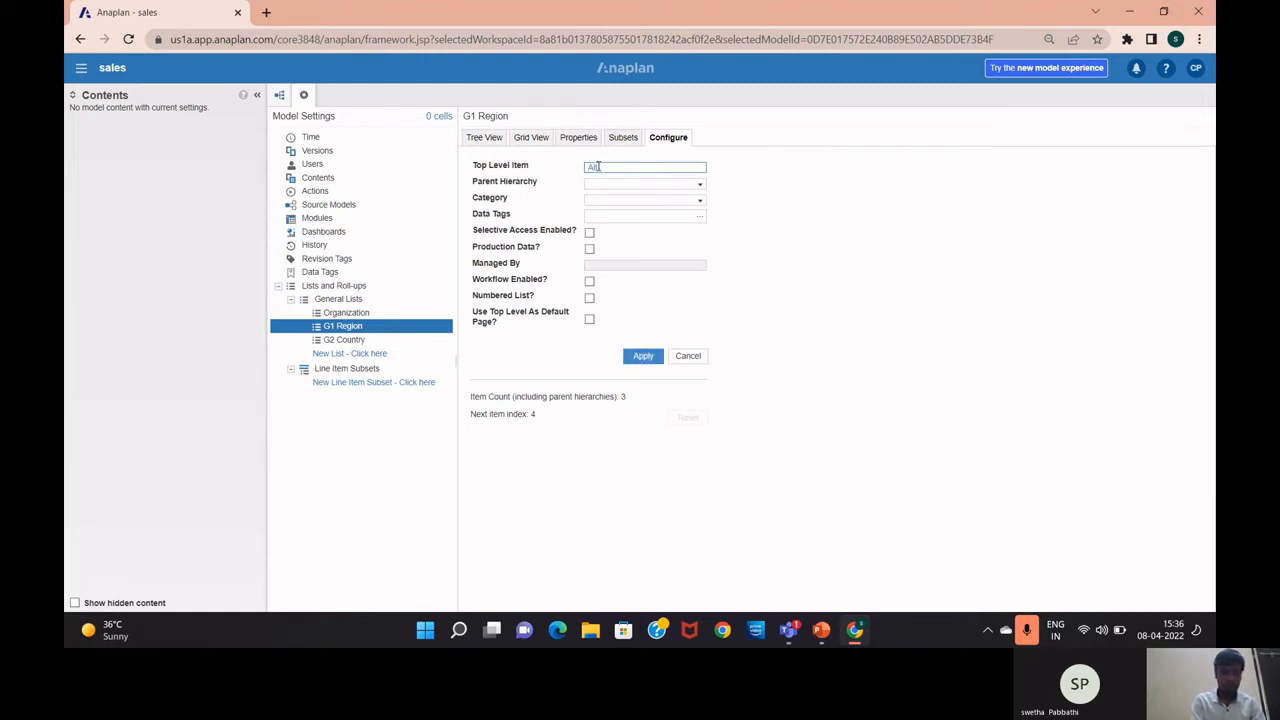
{"action": "type", "text": " Regions"}
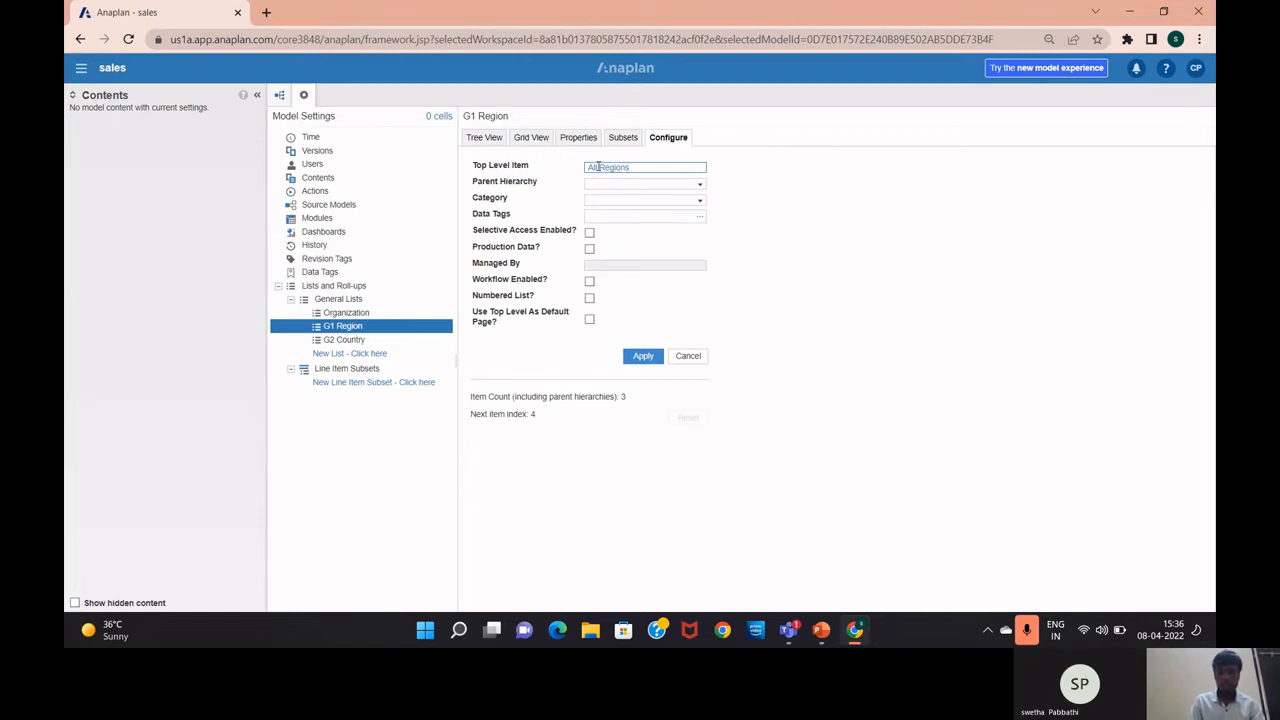
{"action": "left_click", "coordinate": [640, 357]}
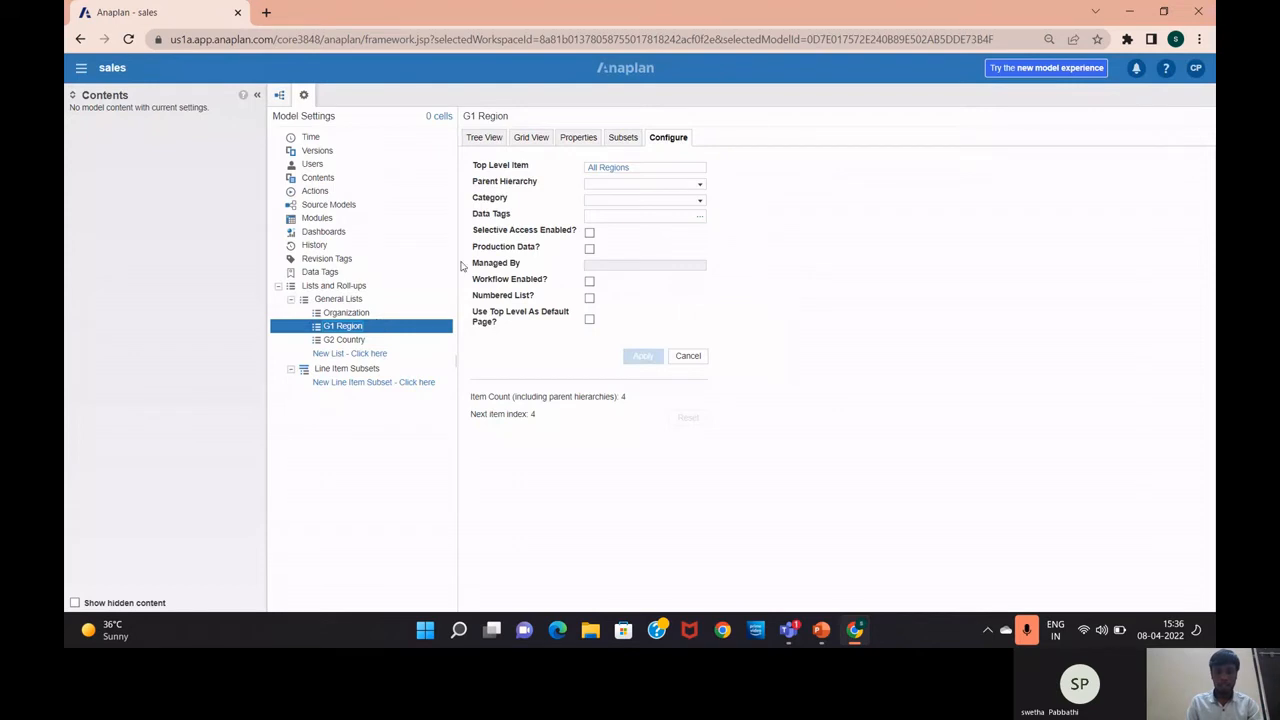
{"action": "left_click", "coordinate": [485, 137]}
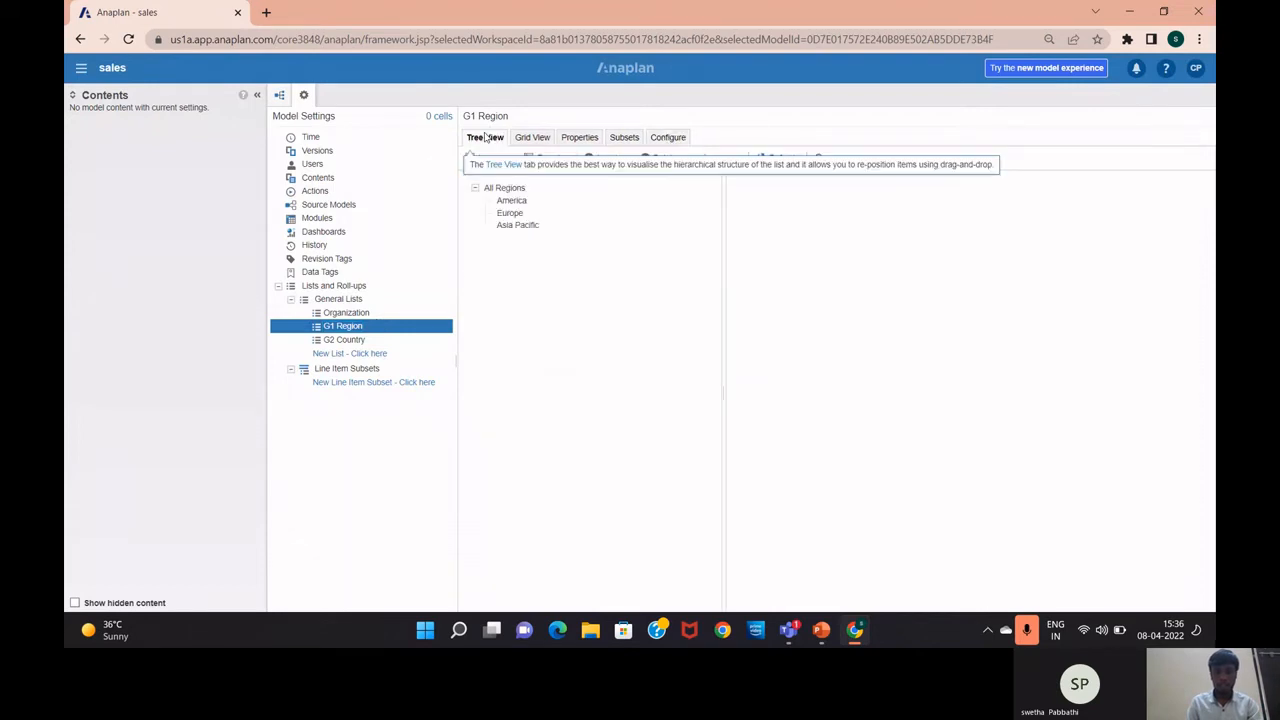
Remove the top level item and check the region tree without it
{"action": "left_click", "coordinate": [672, 138]}
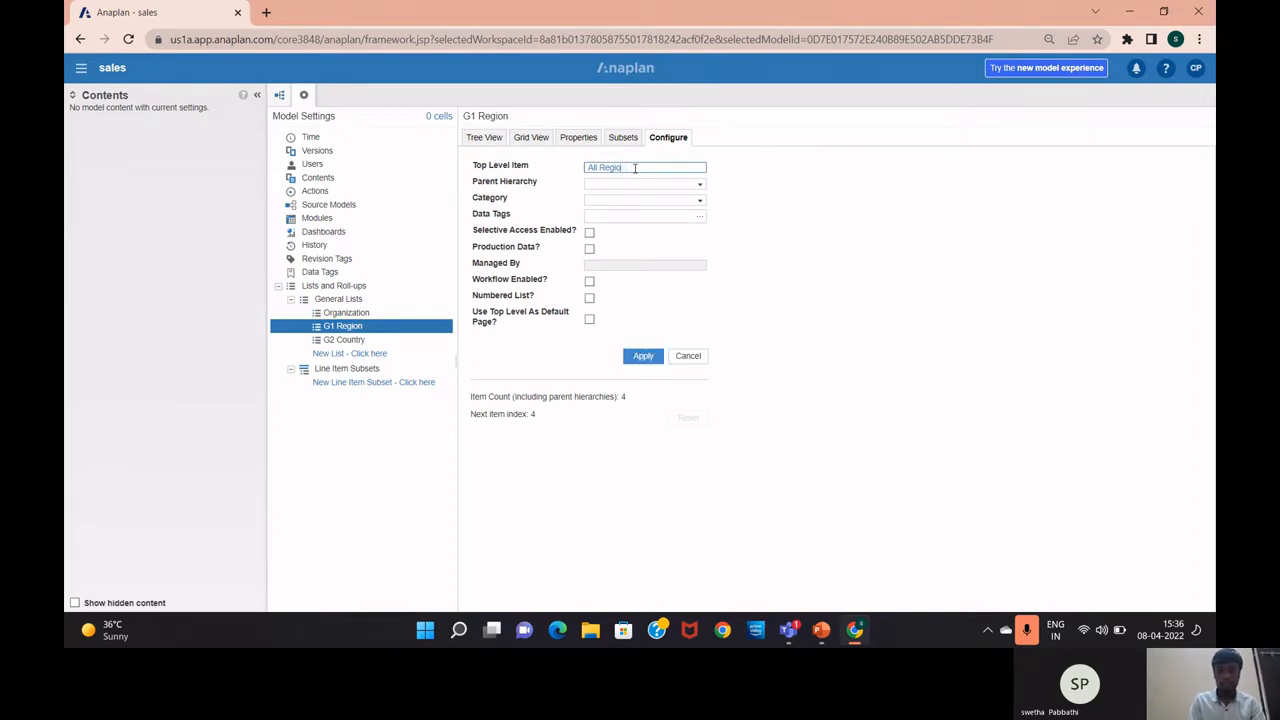
{"action": "key", "text": "BackSpace"}
{"action": "key", "text": "BackSpace"}
{"action": "key", "text": "BackSpace"}
{"action": "key", "text": "BackSpace"}
{"action": "key", "text": "BackSpace"}
{"action": "key", "text": "BackSpace"}
{"action": "key", "text": "BackSpace"}
{"action": "key", "text": "BackSpace"}
{"action": "key", "text": "BackSpace"}
{"action": "left_click", "coordinate": [643, 356]}
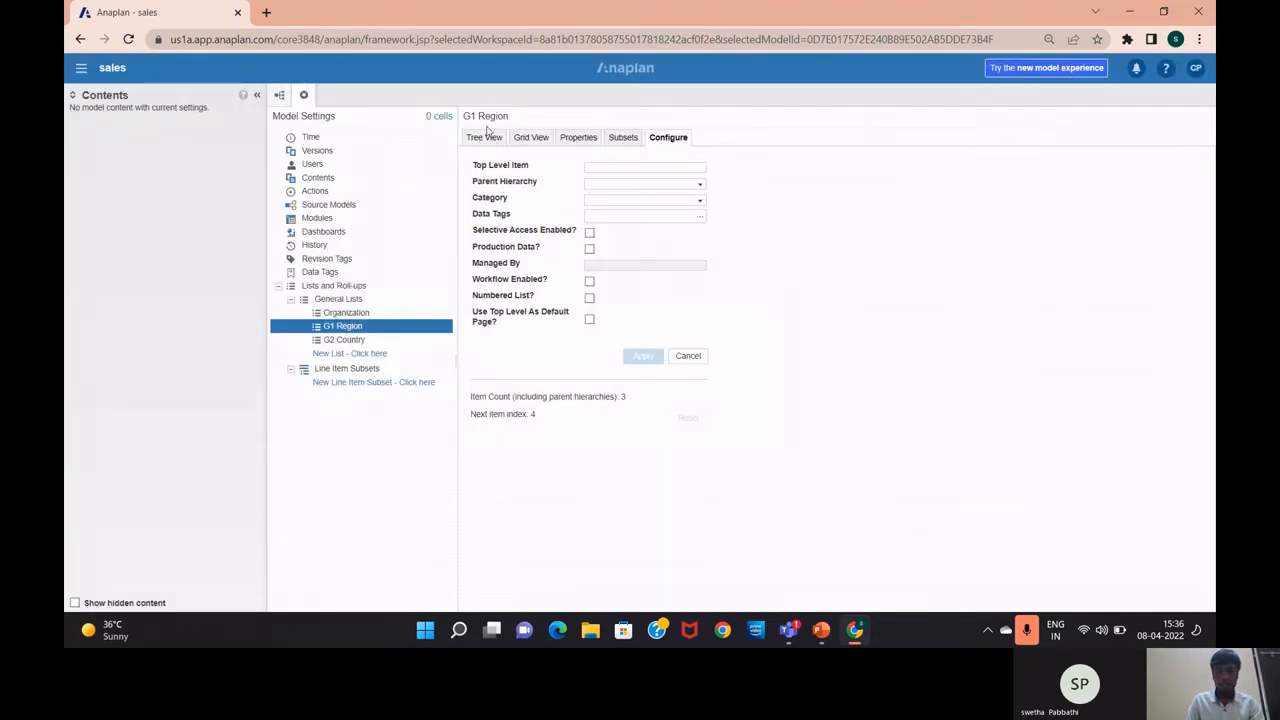
{"action": "left_click", "coordinate": [487, 140]}
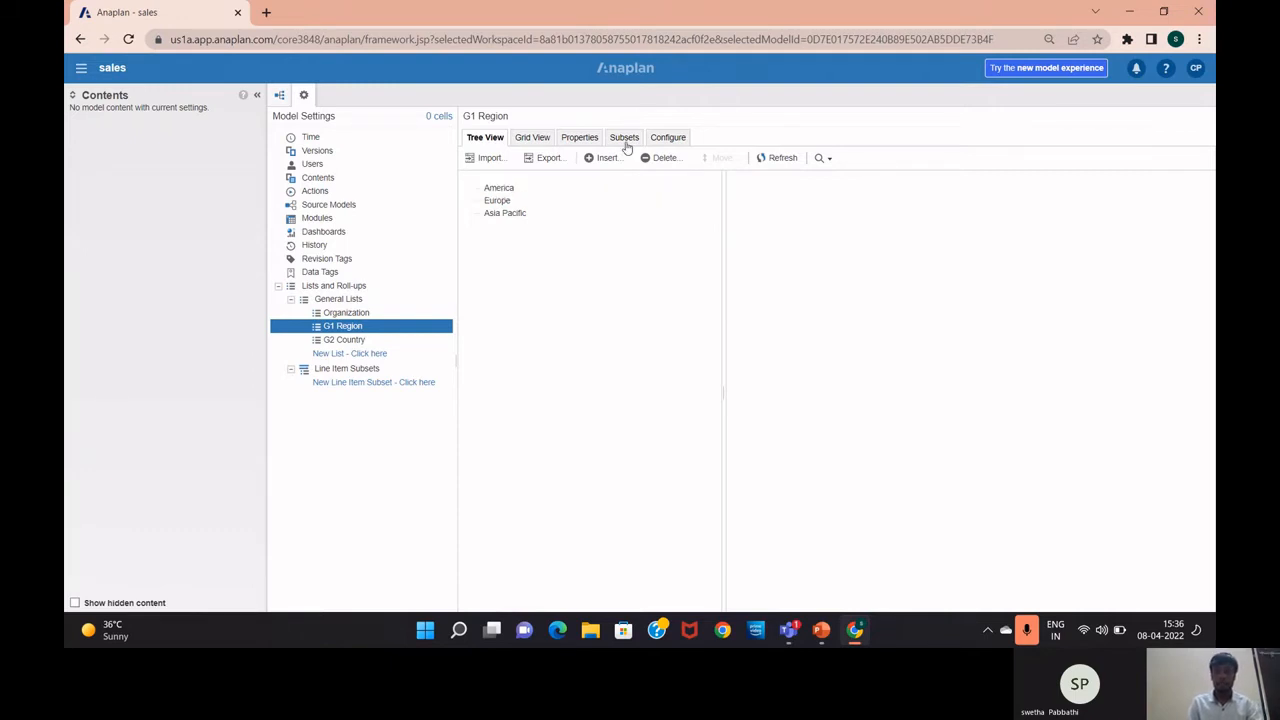
Reapply 'ALL Regions' as the top level item and view the regions nested under it
{"action": "left_click", "coordinate": [661, 137]}
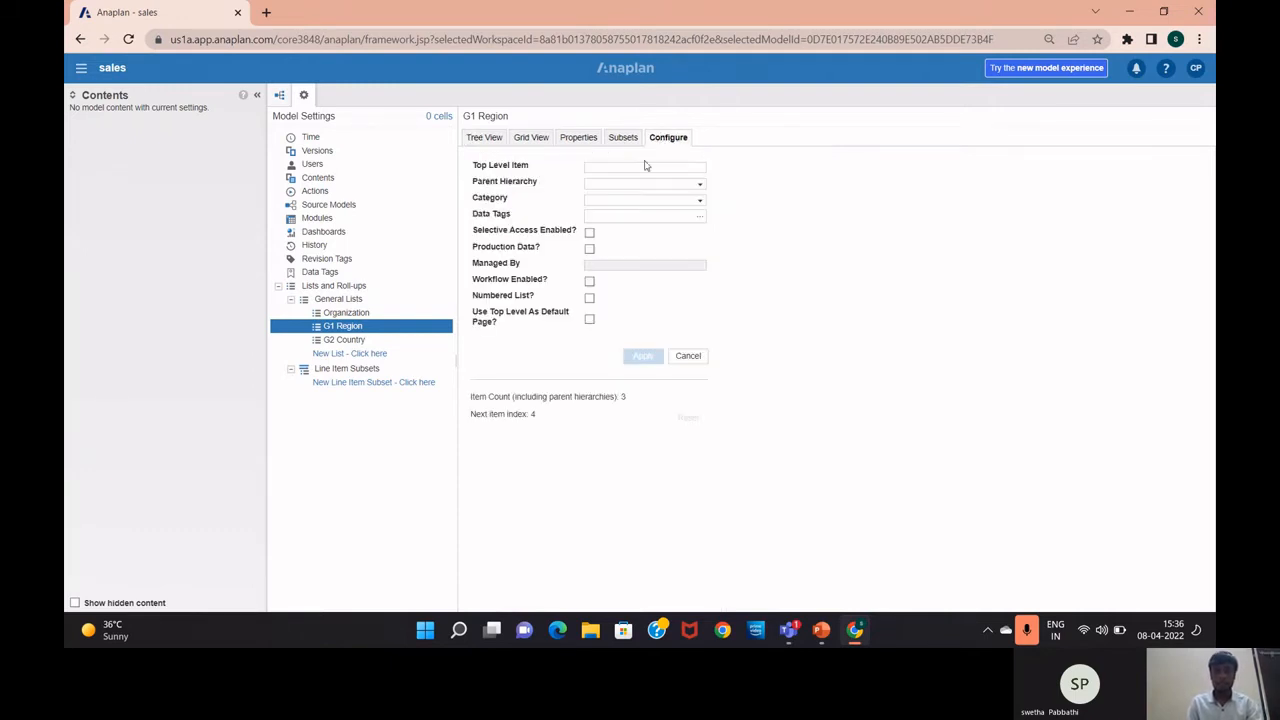
{"action": "left_click", "coordinate": [658, 166]}
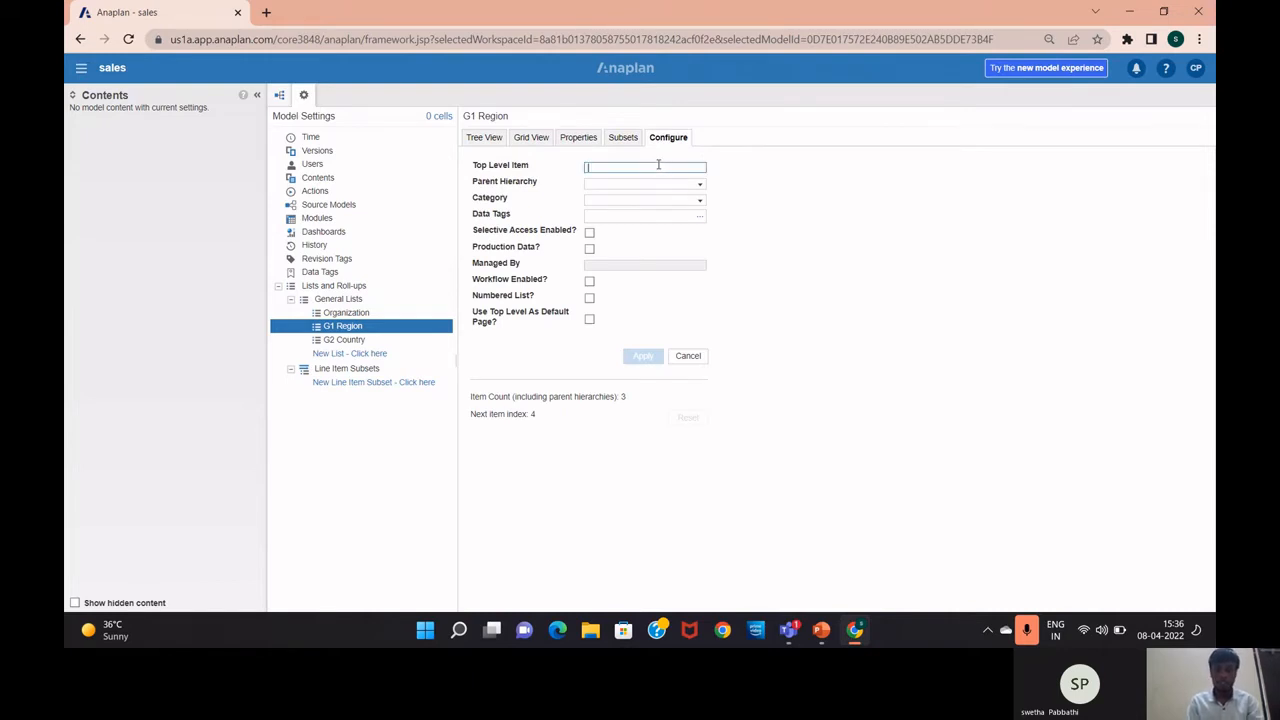
{"action": "type", "text": "ALL"}
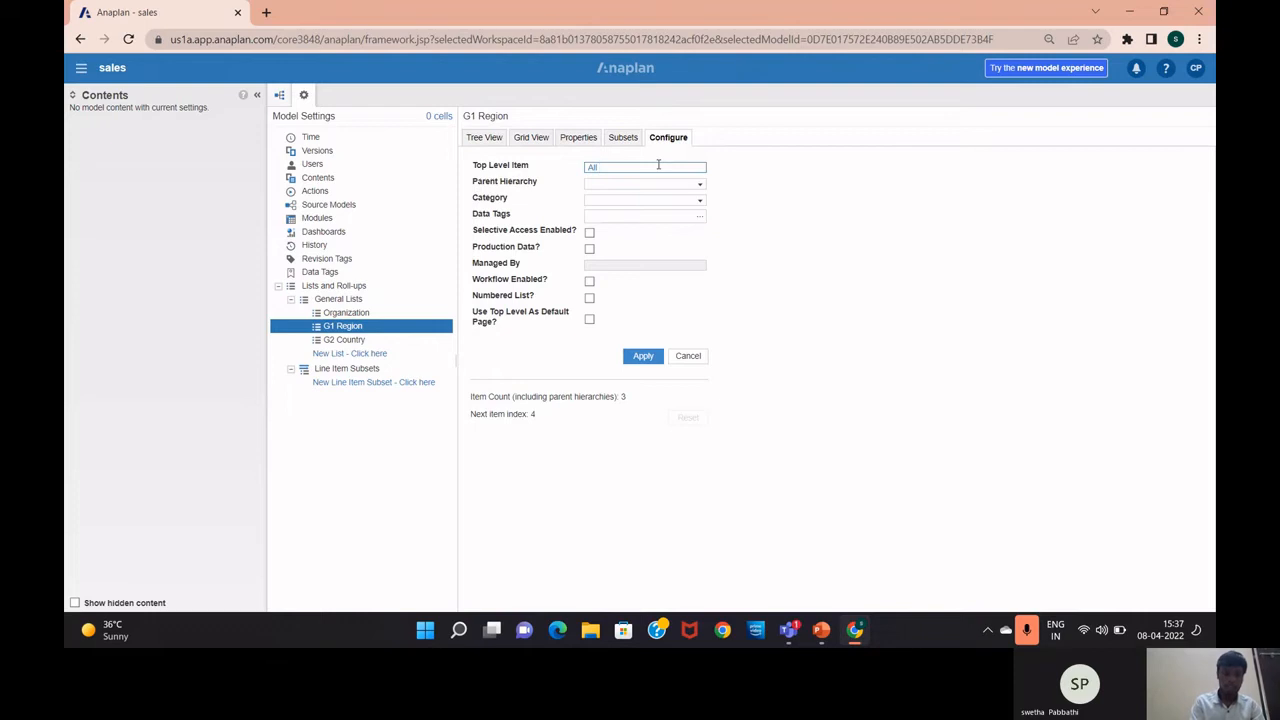
{"action": "type", "text": " Regions"}
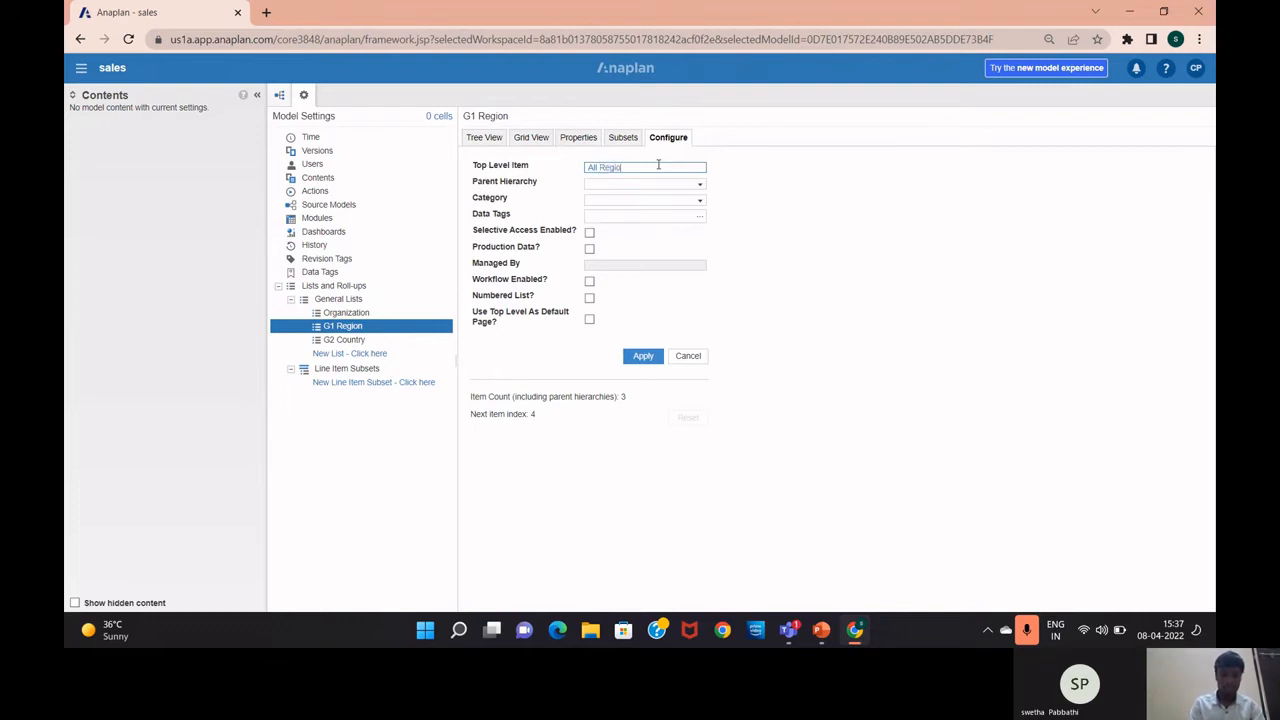
{"action": "left_click", "coordinate": [642, 357]}
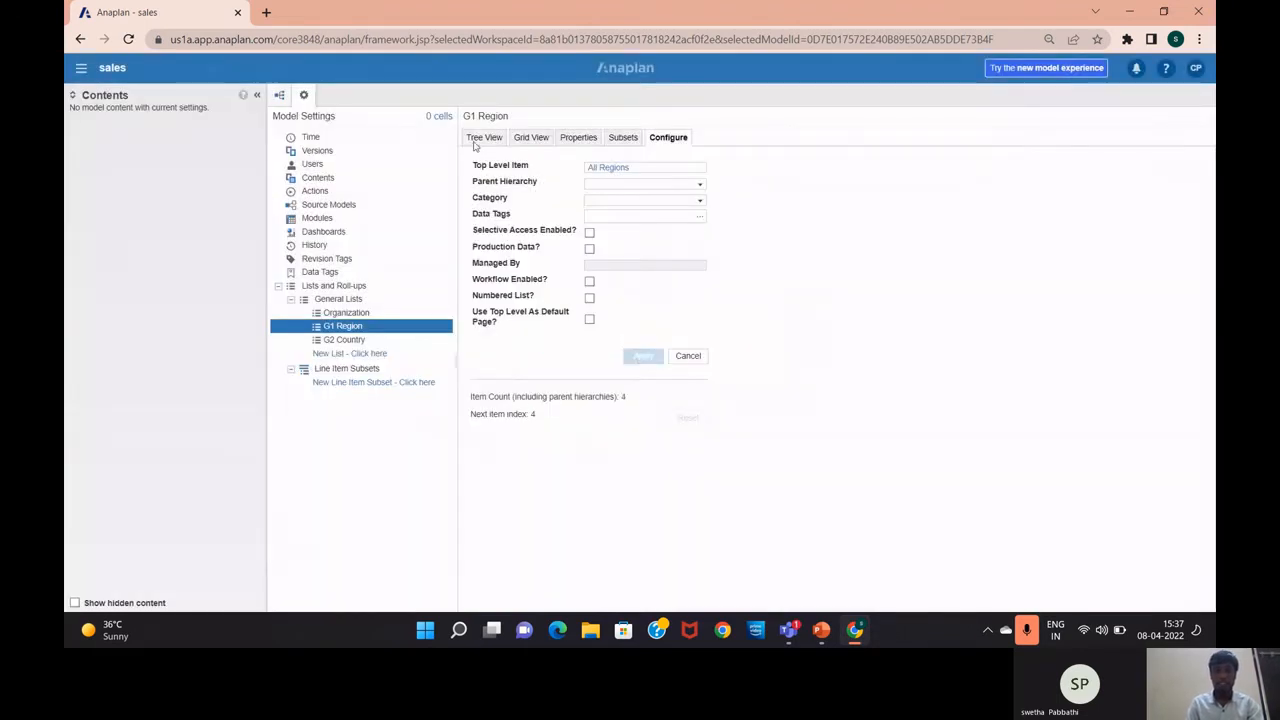
{"action": "left_click", "coordinate": [477, 143]}
Check in Tree and Grid View that all three regions have All Regions as parent, then switch to the slides
{"action": "left_click", "coordinate": [510, 201]}
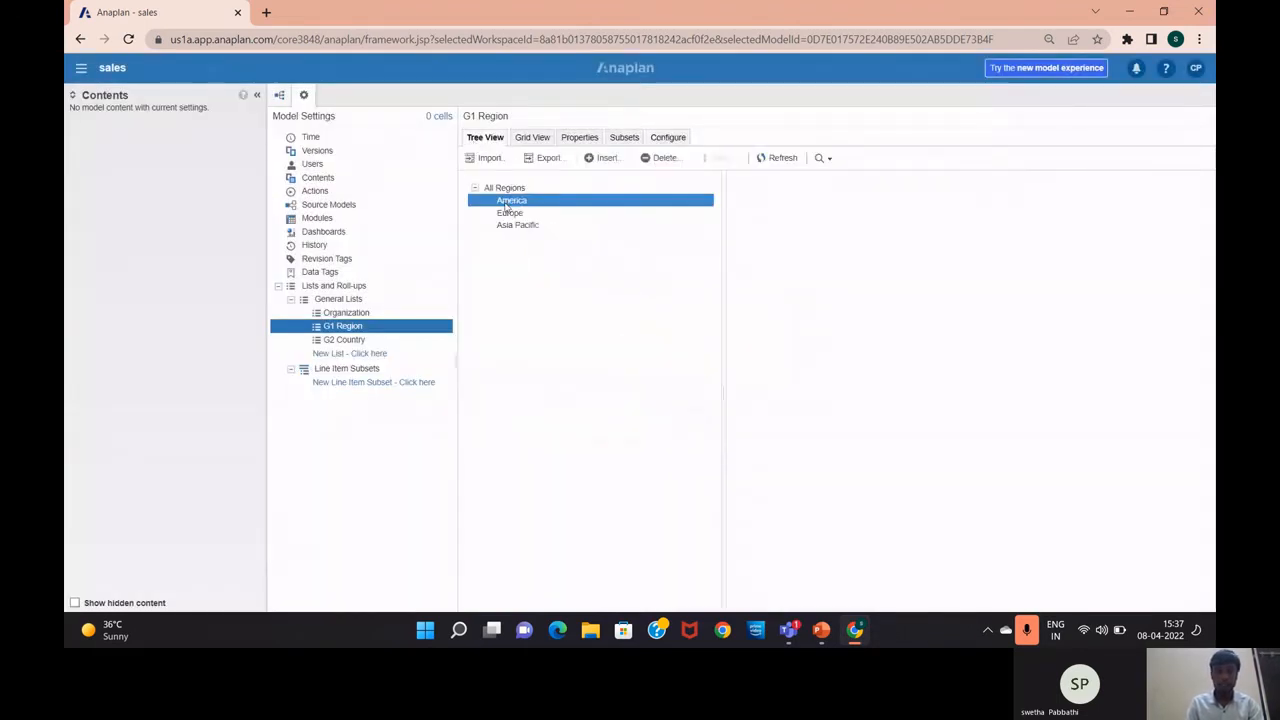
{"action": "left_click", "coordinate": [523, 175]}
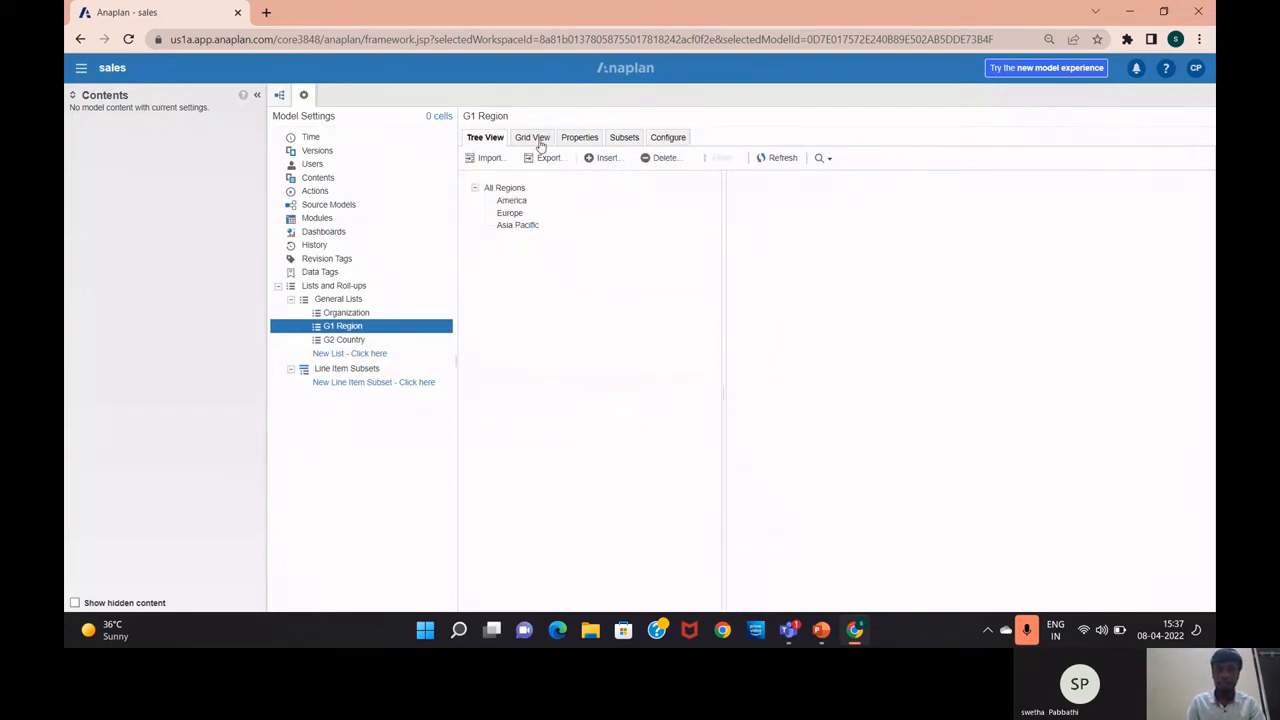
{"action": "left_click", "coordinate": [536, 140]}
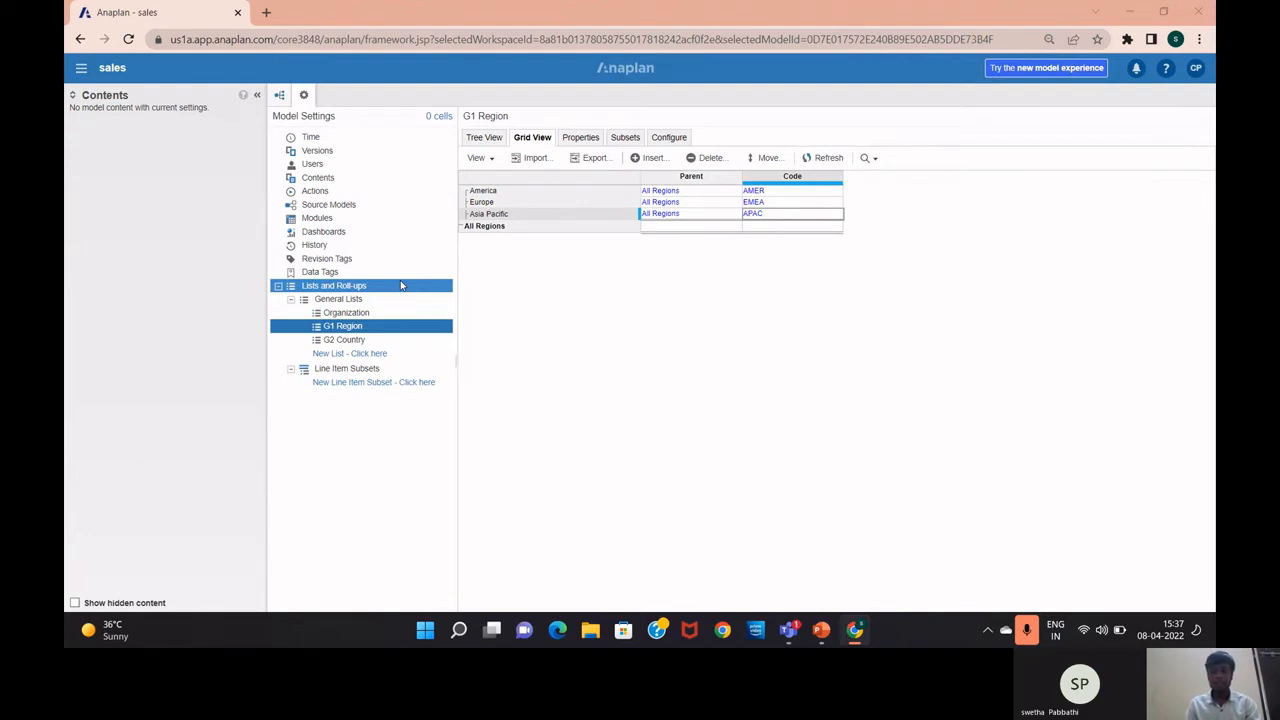
{"action": "key", "text": "alt+Tab"}
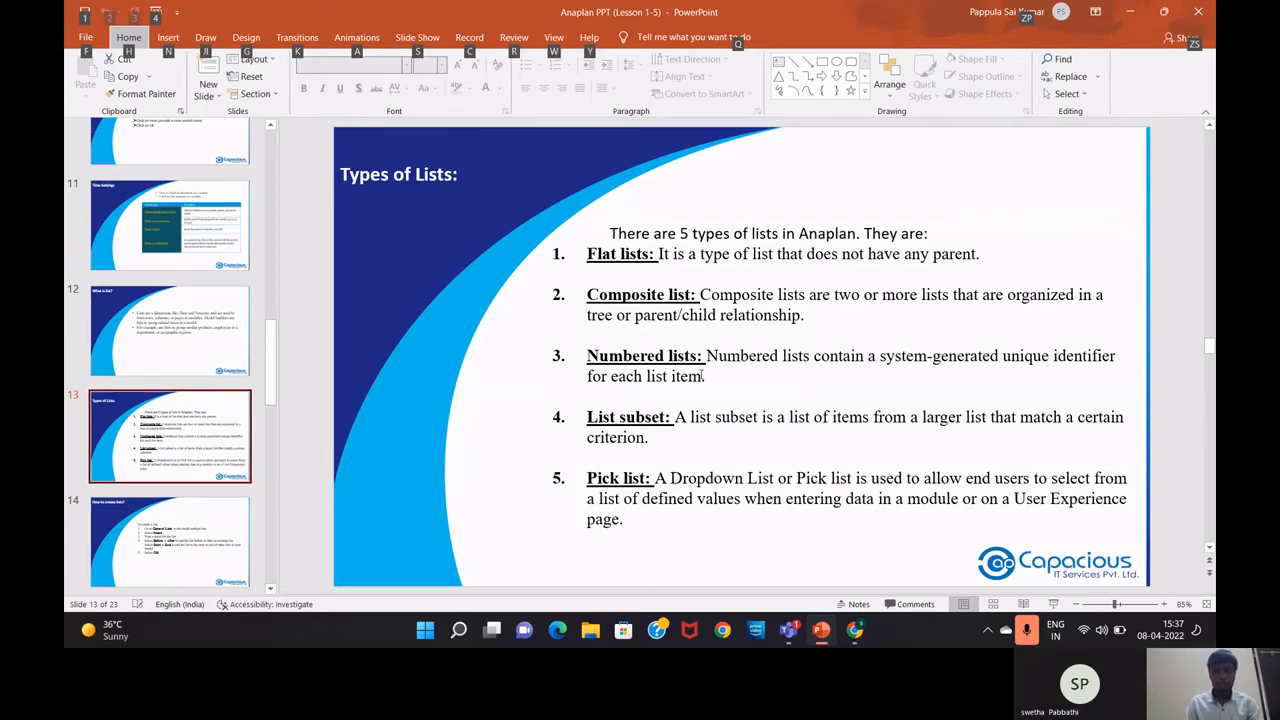
Return to Anaplan and open the empty G2 Country list
{"action": "key", "text": "alt+Tab"}
{"action": "left_click", "coordinate": [363, 339]}
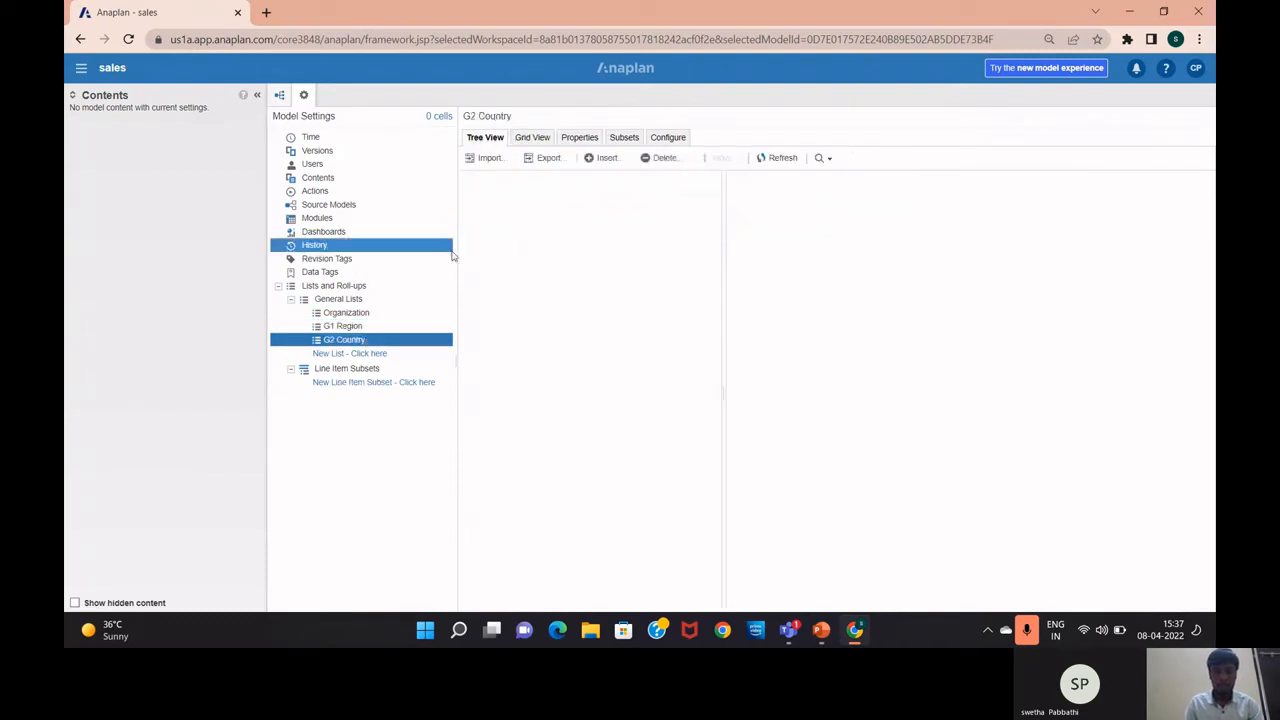
Start a G2 Country import from a newly uploaded file, picking 'Countries (1)' in Downloads
{"action": "left_click", "coordinate": [480, 163]}
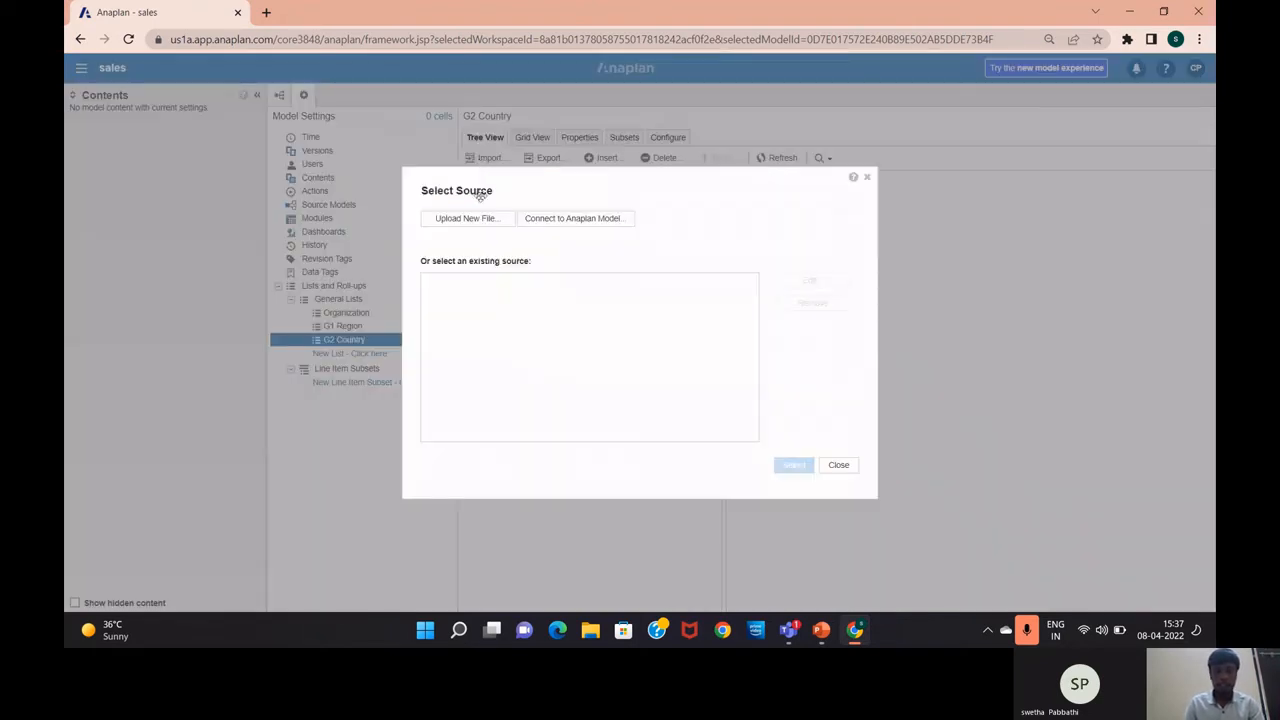
{"action": "left_click", "coordinate": [466, 218]}
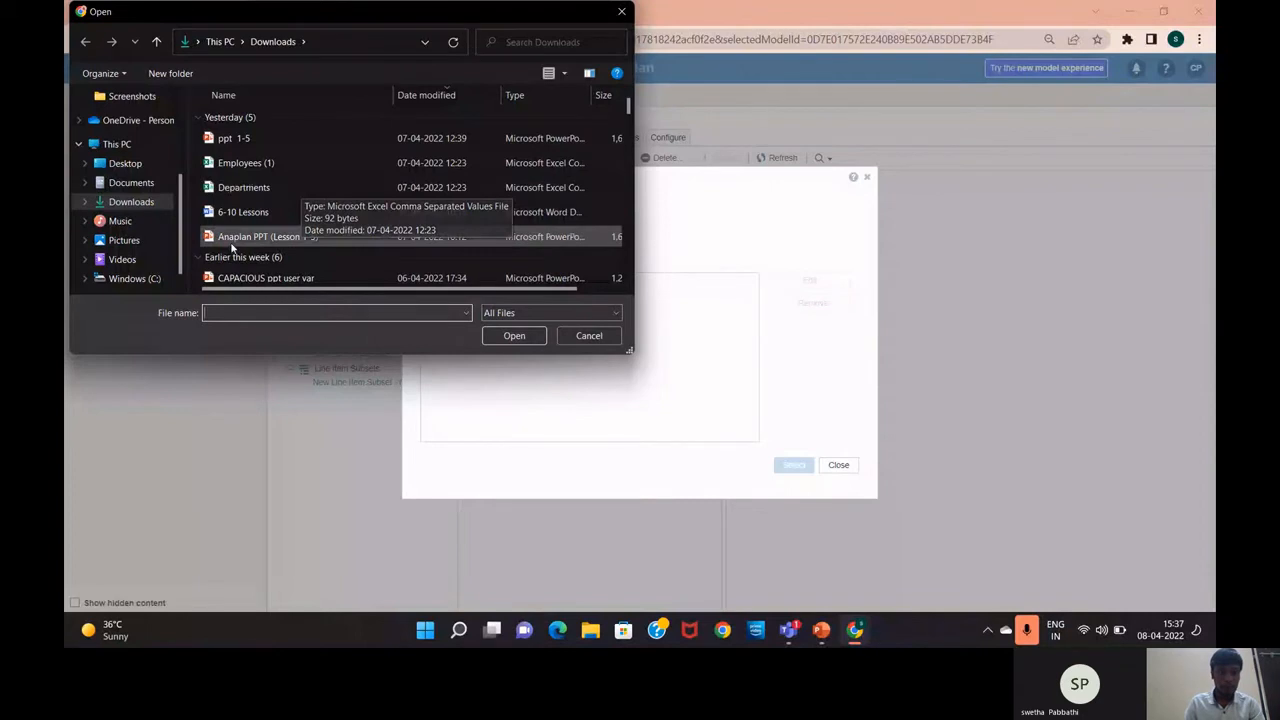
{"action": "scroll", "coordinate": [232, 247], "scroll_direction": "down", "scroll_amount": 10}
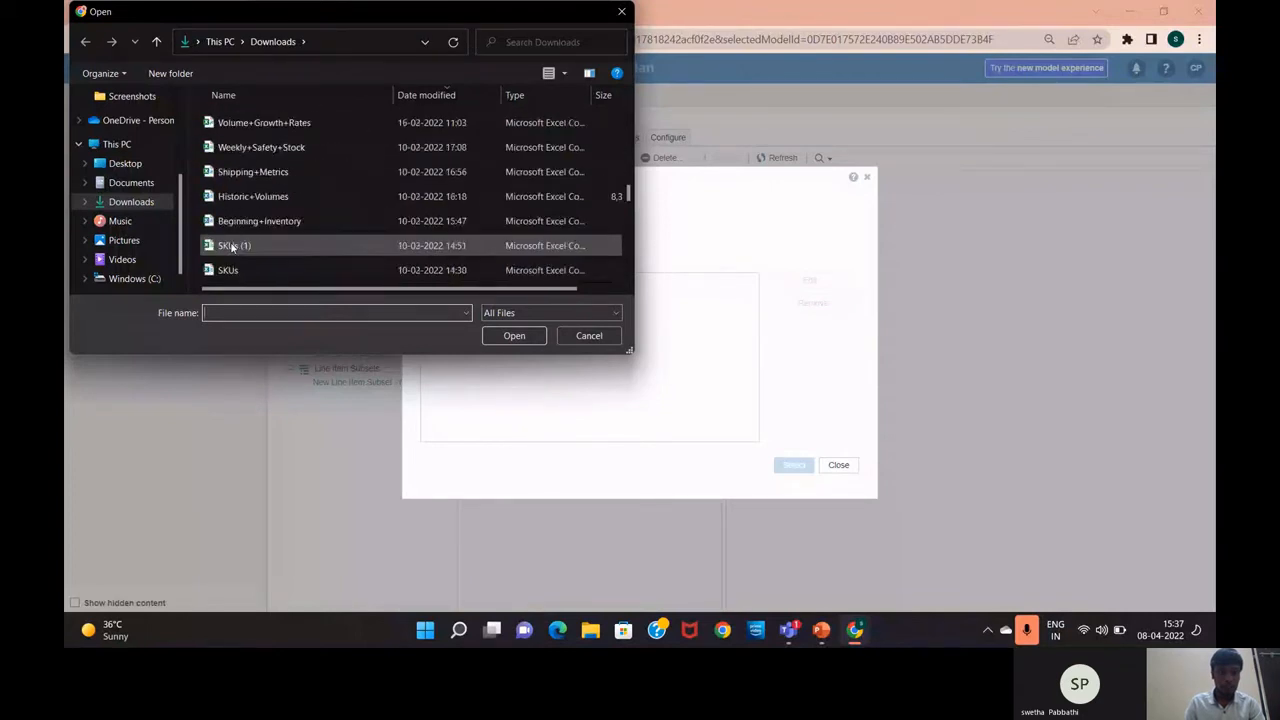
{"action": "scroll", "coordinate": [232, 247], "scroll_direction": "up", "scroll_amount": 1}
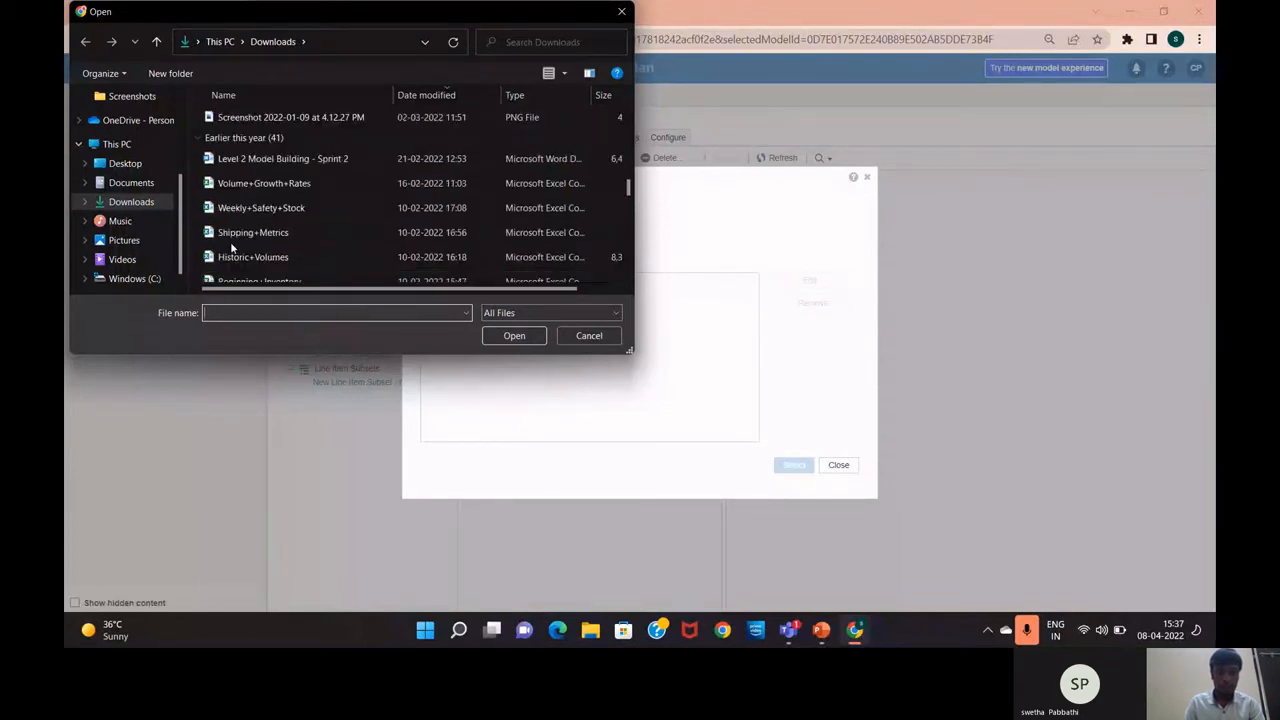
{"action": "scroll", "coordinate": [232, 247], "scroll_direction": "up", "scroll_amount": 4}
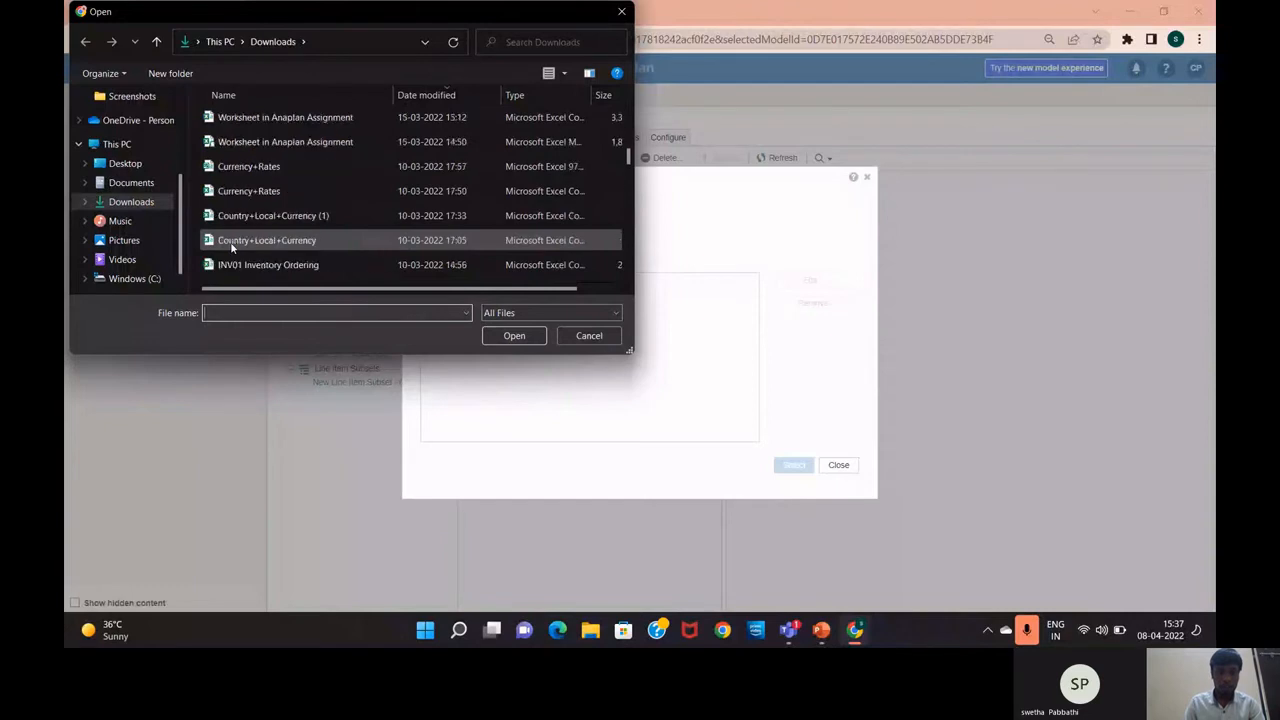
{"action": "scroll", "coordinate": [232, 247], "scroll_direction": "up", "scroll_amount": 1}
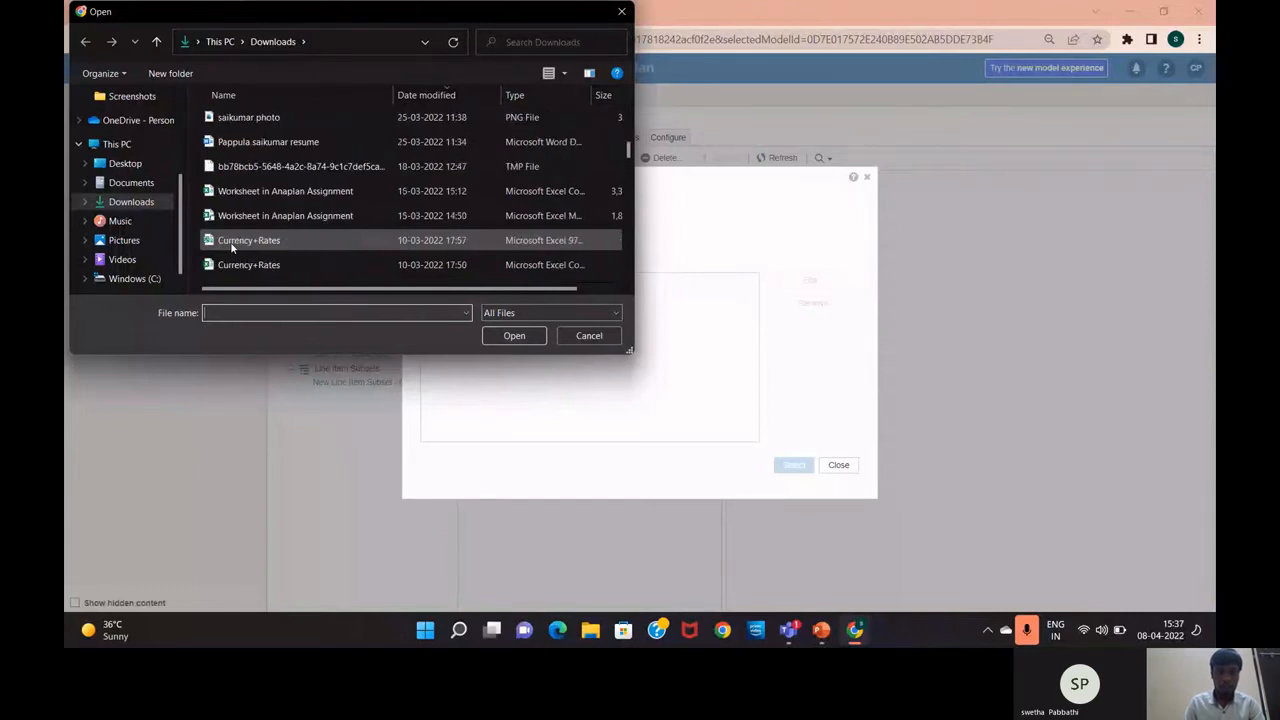
{"action": "scroll", "coordinate": [232, 247], "scroll_direction": "up", "scroll_amount": 2}
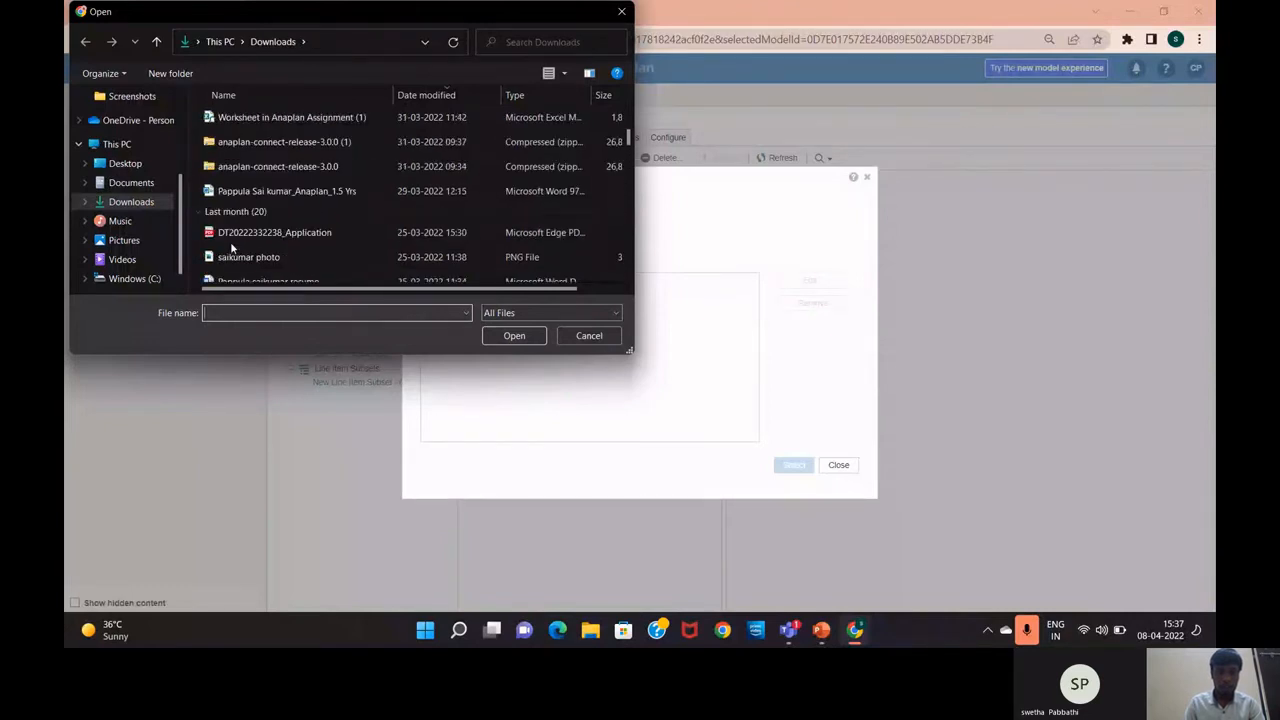
{"action": "scroll", "coordinate": [232, 247], "scroll_direction": "down", "scroll_amount": 3}
{"action": "scroll", "coordinate": [232, 247], "scroll_direction": "down", "scroll_amount": 15}
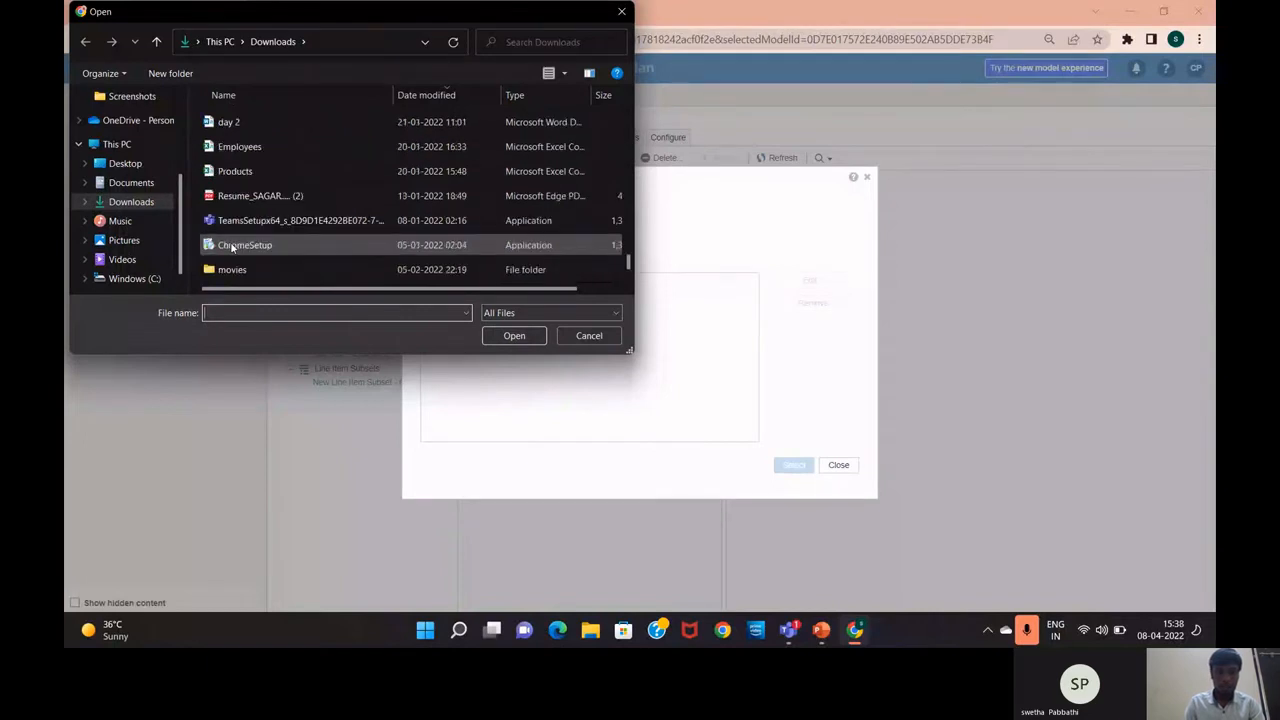
{"action": "scroll", "coordinate": [232, 247], "scroll_direction": "up", "scroll_amount": 4}
{"action": "scroll", "coordinate": [232, 247], "scroll_direction": "up", "scroll_amount": 1}
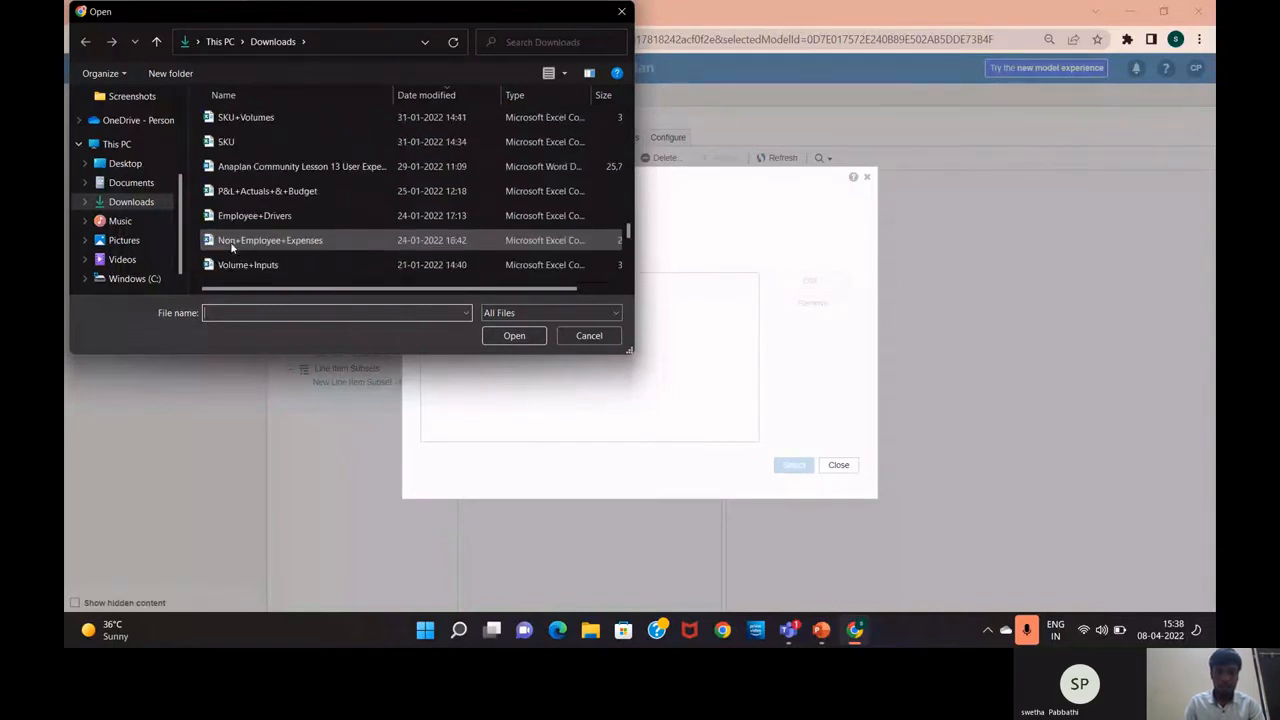
{"action": "scroll", "coordinate": [232, 247], "scroll_direction": "up", "scroll_amount": 2}
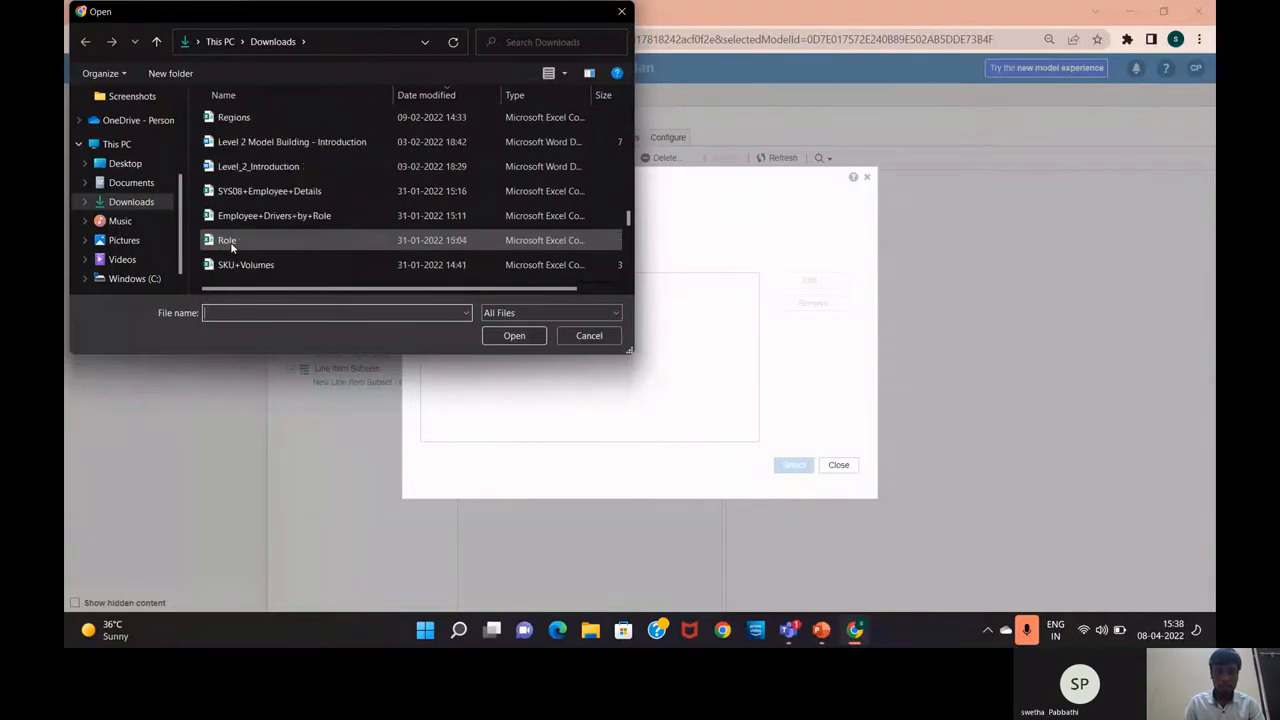
{"action": "scroll", "coordinate": [232, 247], "scroll_direction": "up", "scroll_amount": 1}
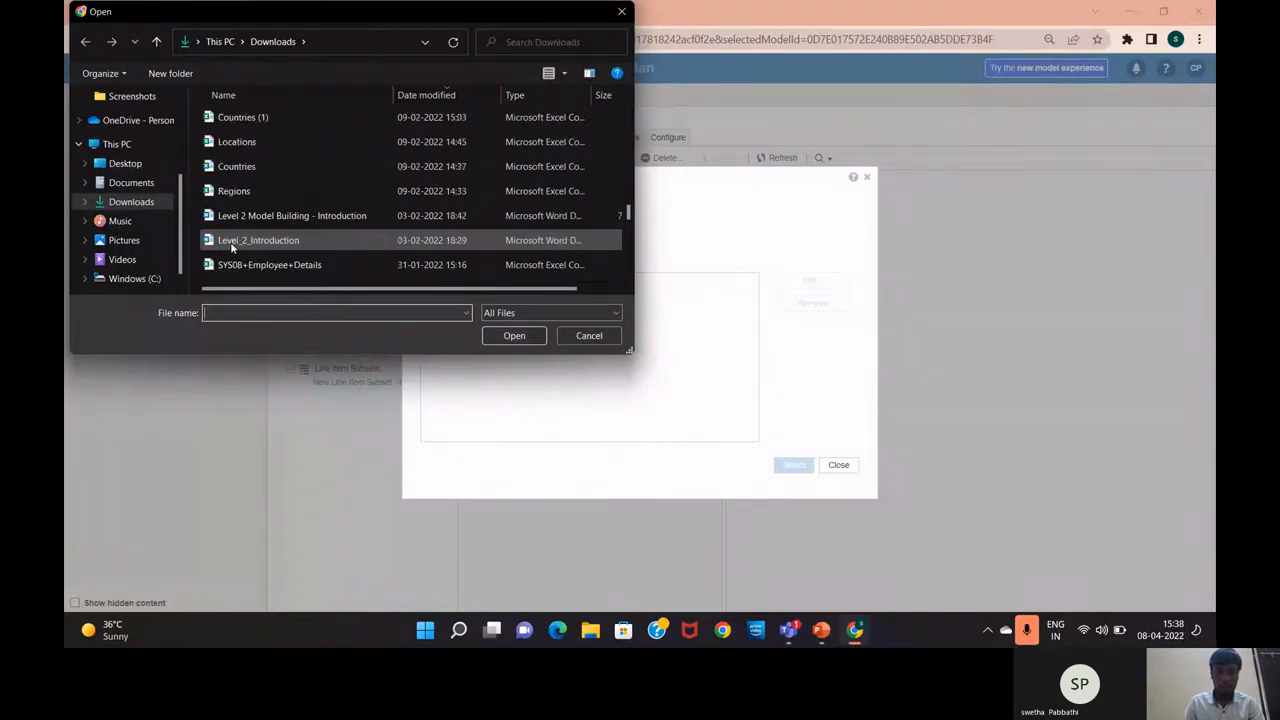
{"action": "left_click", "coordinate": [226, 124]}
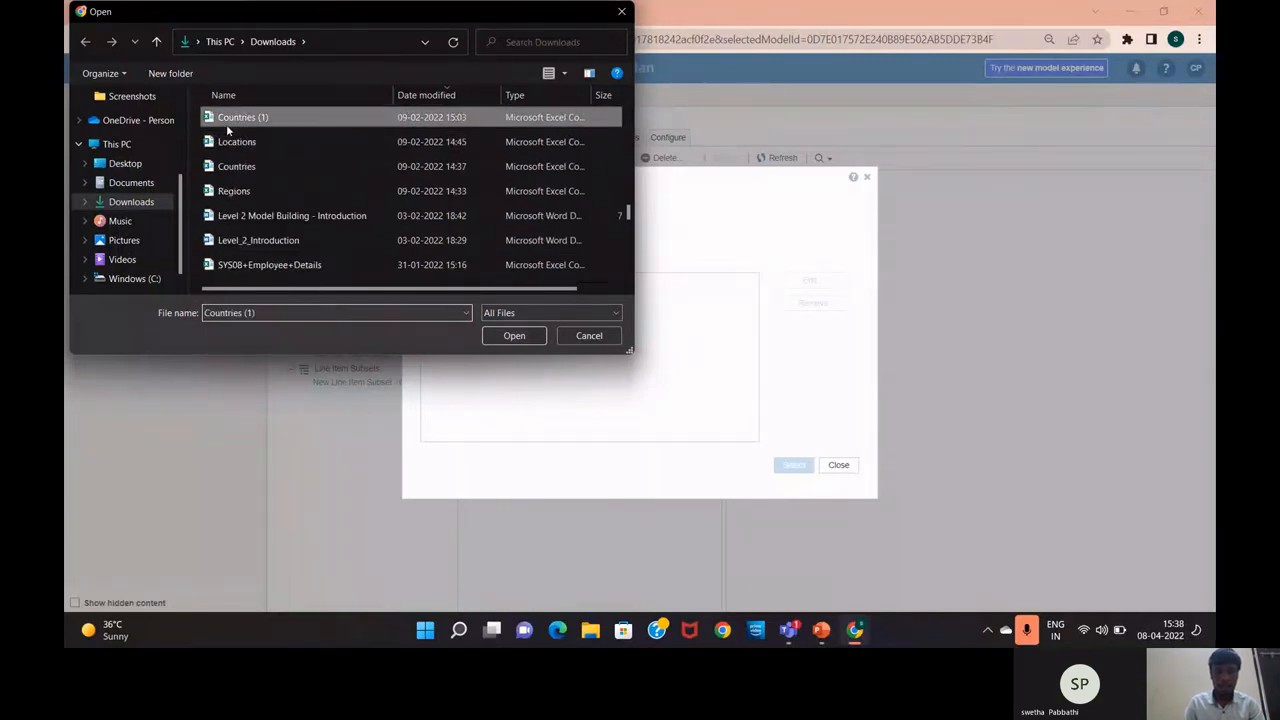
Load 'Countries (1)' and use Comma as the only column separator, clearing Semicolon, Other and Tab
{"action": "left_click", "coordinate": [514, 338]}
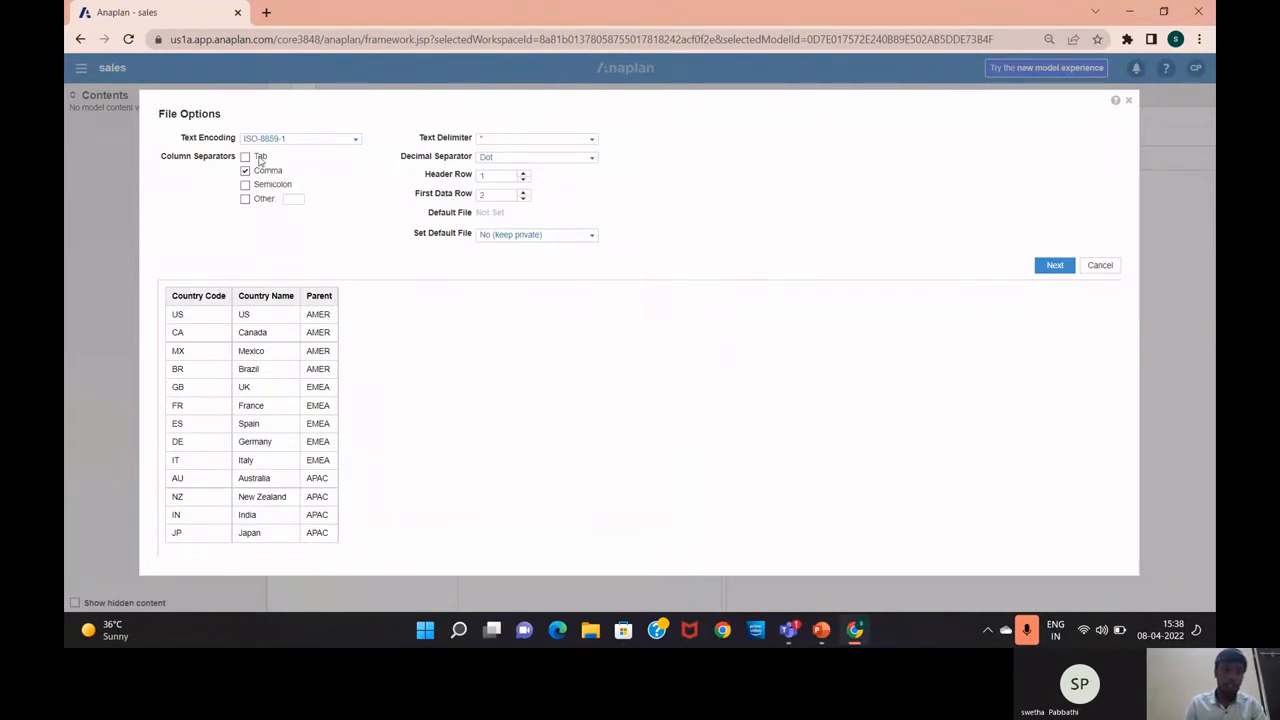
{"action": "left_click", "coordinate": [246, 186]}
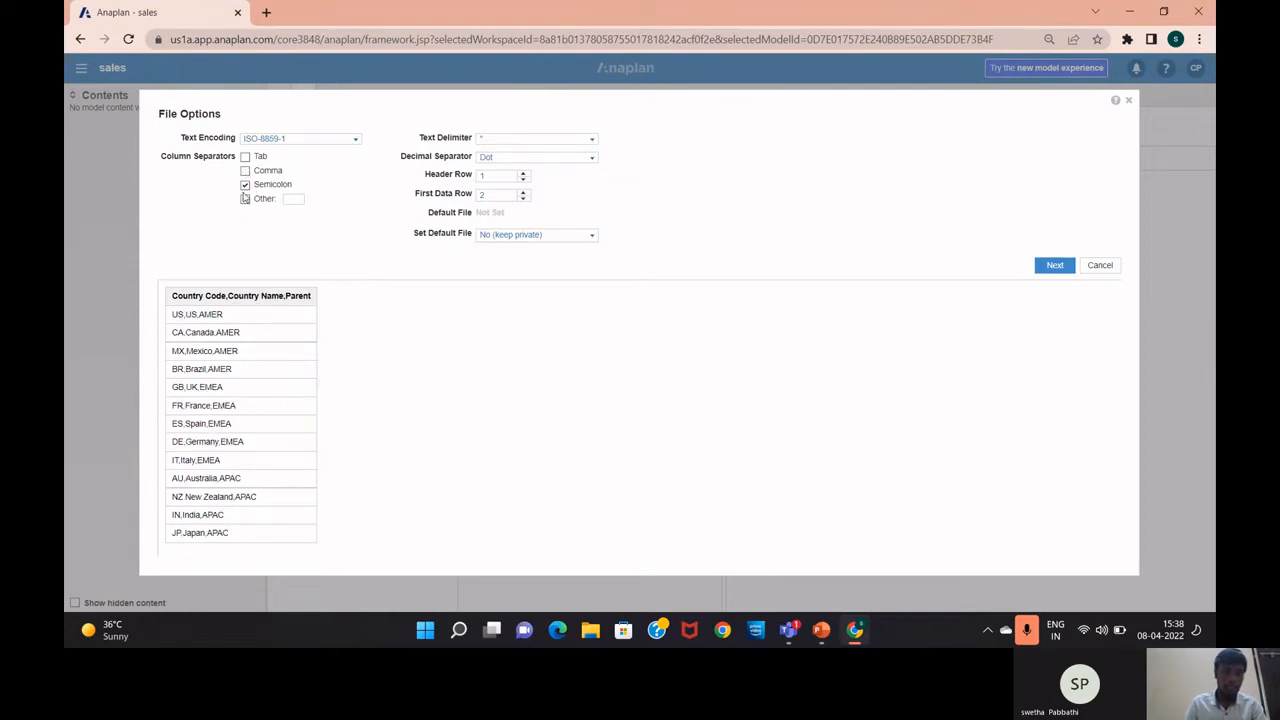
{"action": "left_click", "coordinate": [245, 199]}
{"action": "left_click", "coordinate": [245, 171]}
{"action": "left_click", "coordinate": [245, 157]}
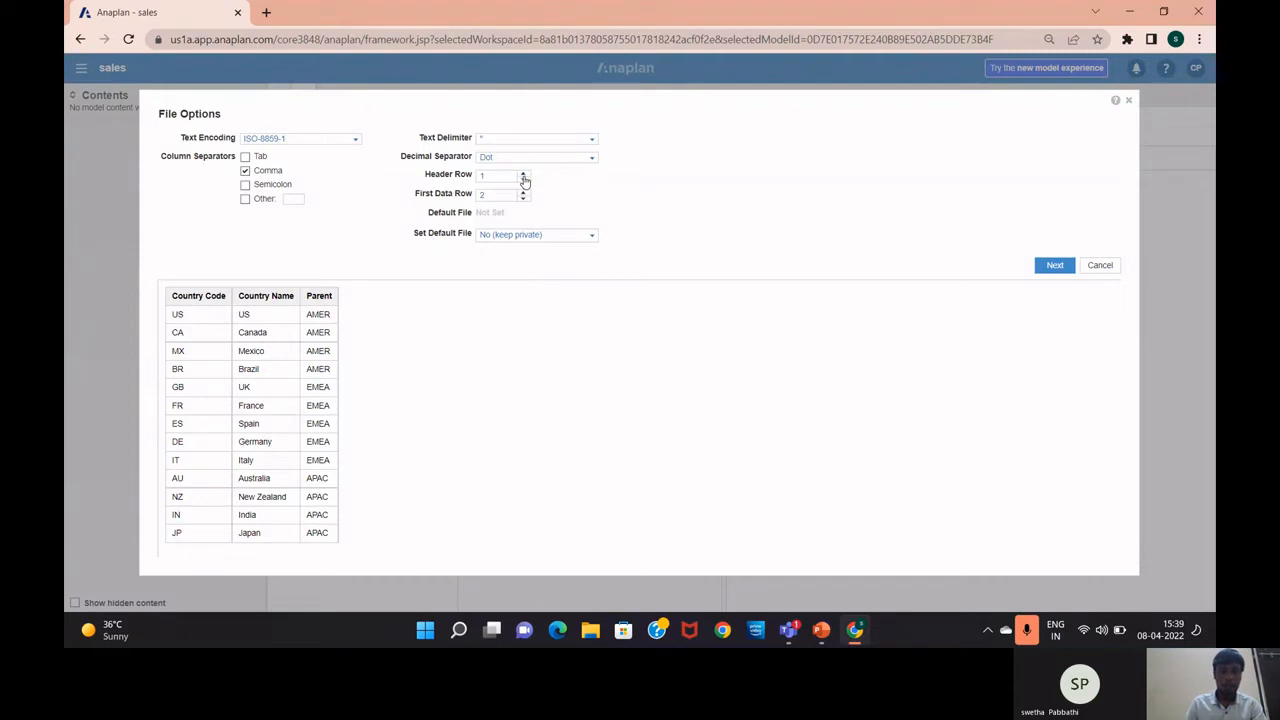
Set the header row back to 1, keeping data starting at row 3
{"action": "left_click", "coordinate": [523, 179]}
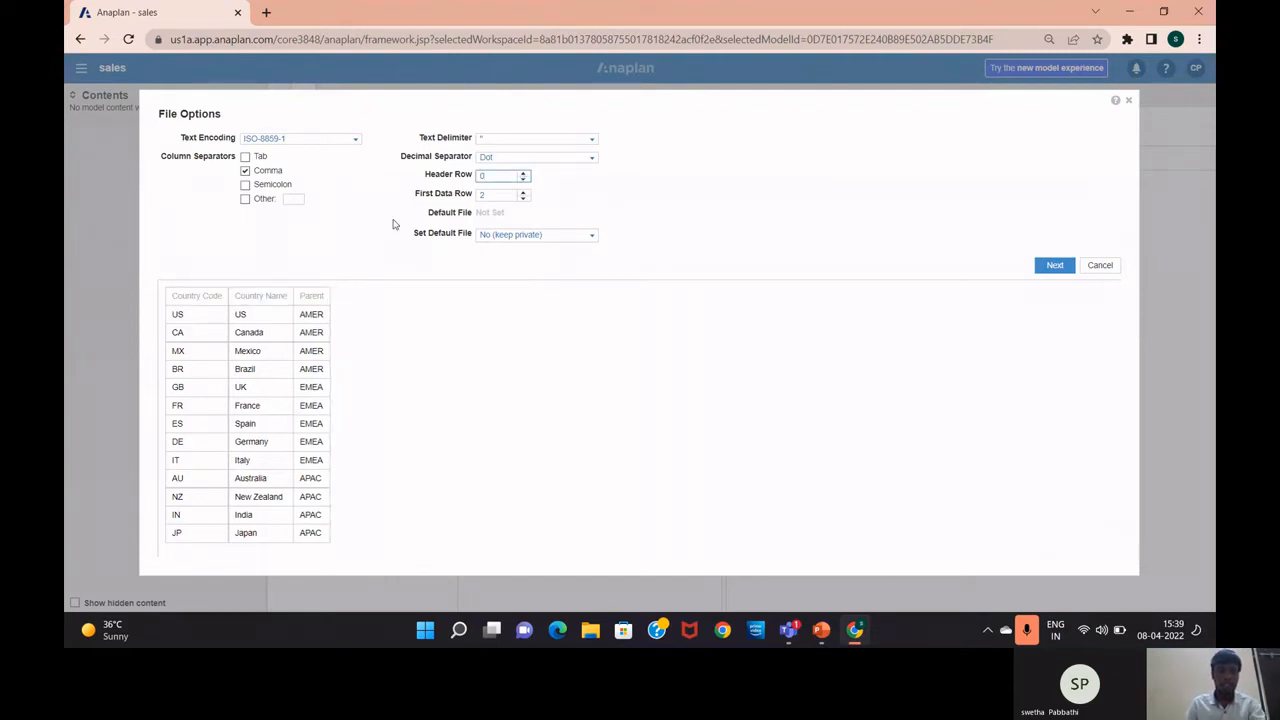
{"action": "left_click", "coordinate": [524, 175]}
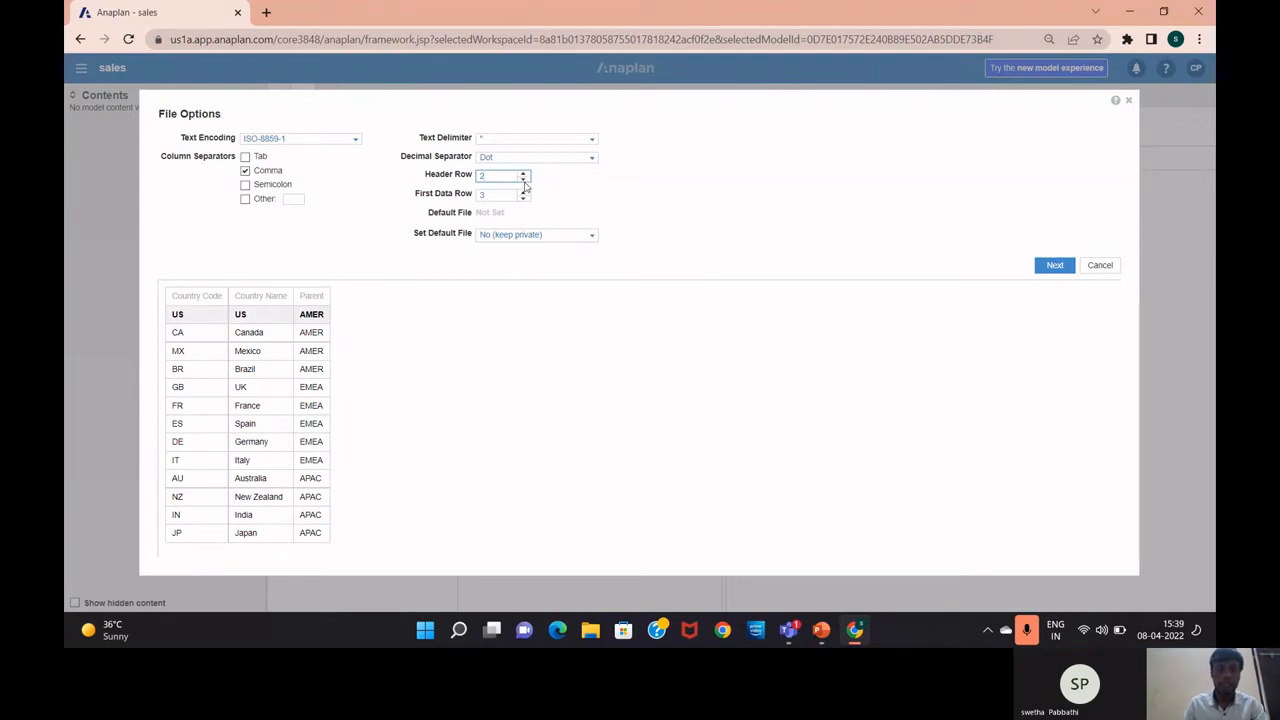
{"action": "left_click", "coordinate": [525, 185]}
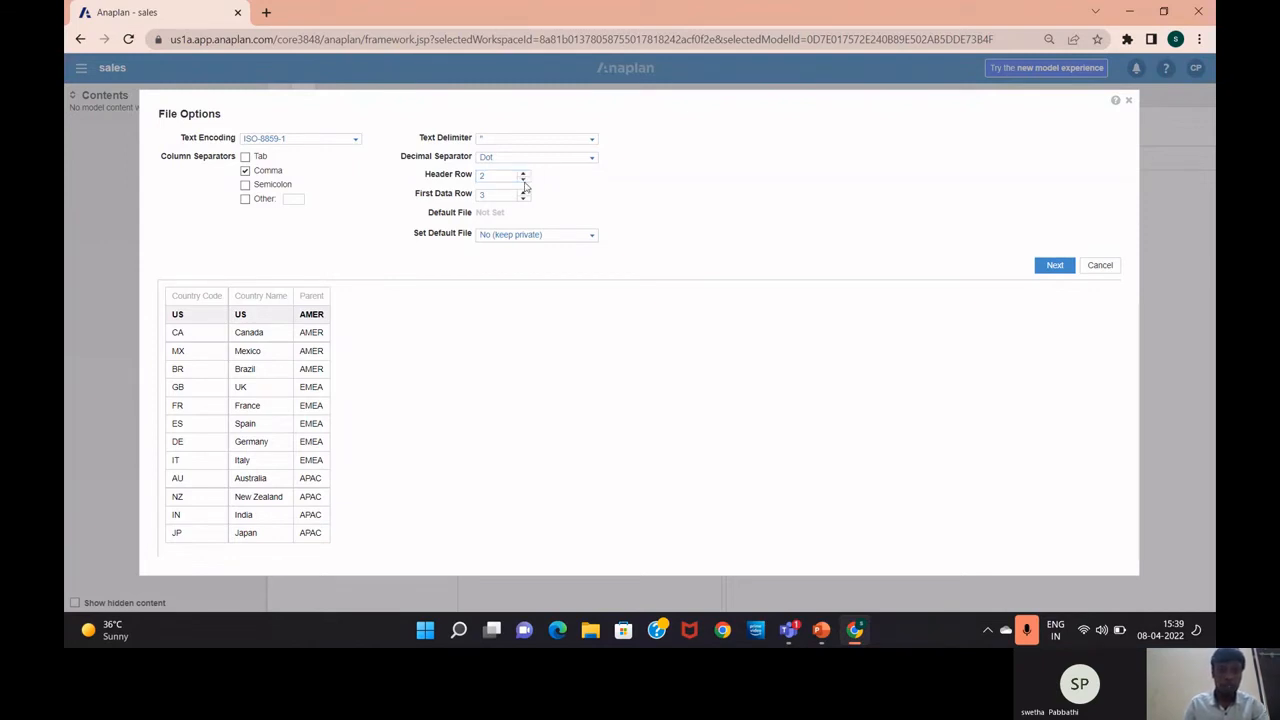
{"action": "left_click", "coordinate": [522, 182]}
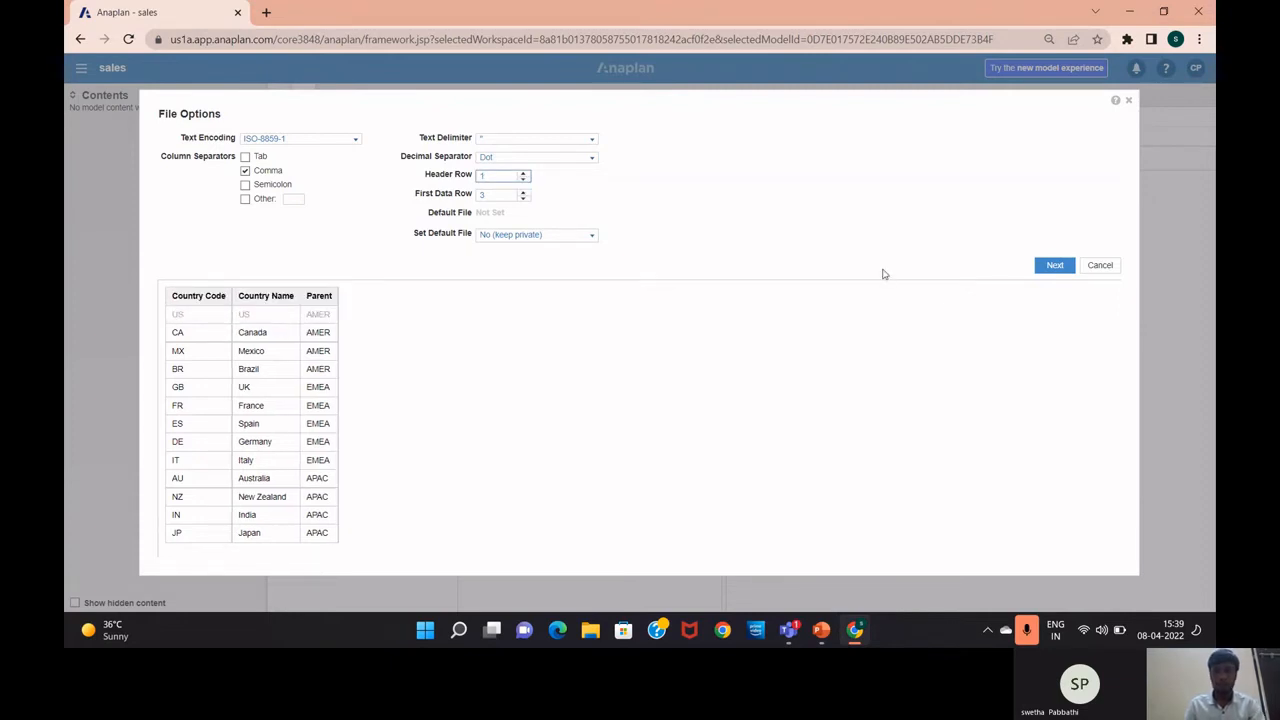
Make the file an admins-only default import file and confirm to continue
{"action": "left_click", "coordinate": [592, 238]}
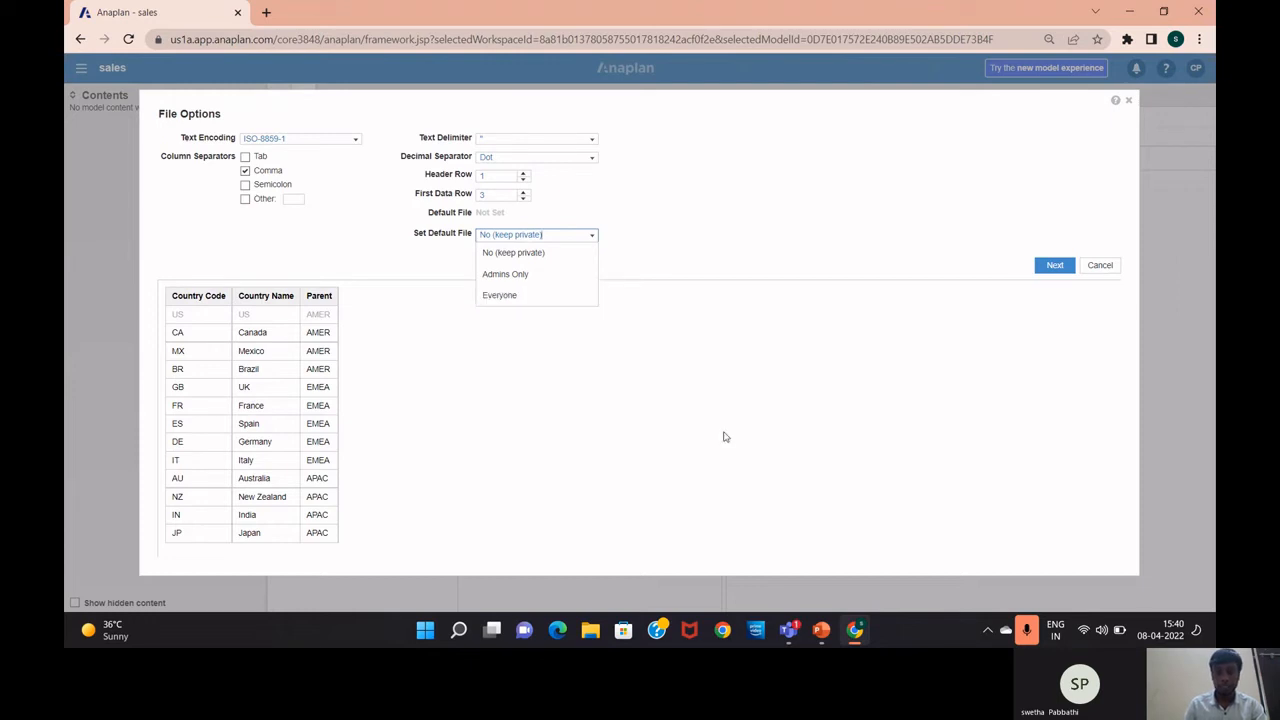
{"action": "left_click", "coordinate": [559, 264]}
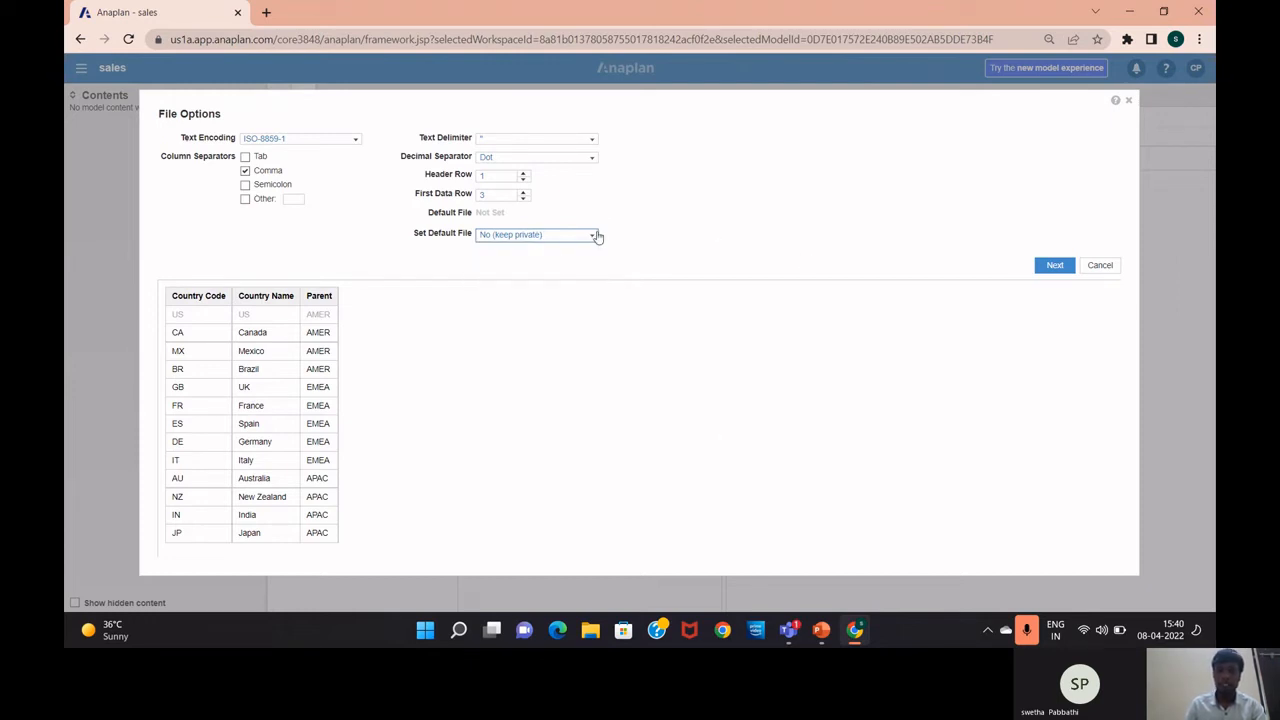
{"action": "left_click", "coordinate": [595, 235]}
{"action": "left_click", "coordinate": [571, 274]}
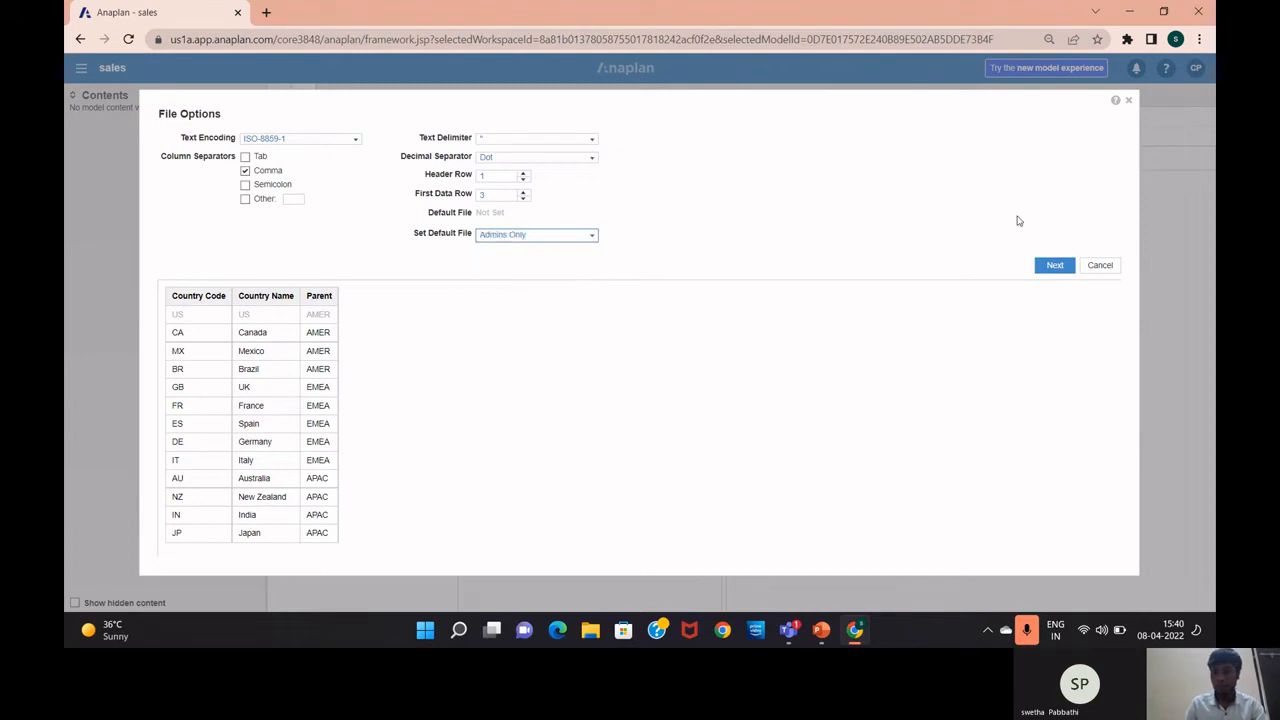
{"action": "left_click", "coordinate": [1044, 265]}
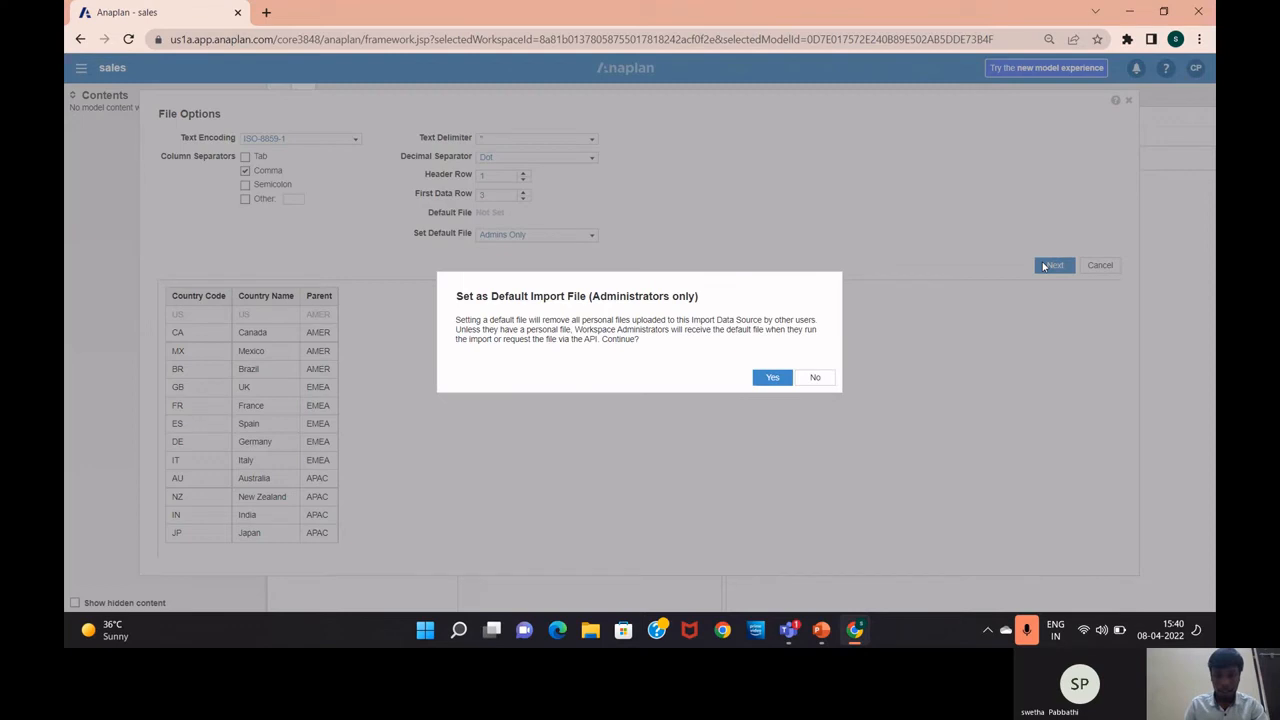
{"action": "left_click", "coordinate": [772, 377]}
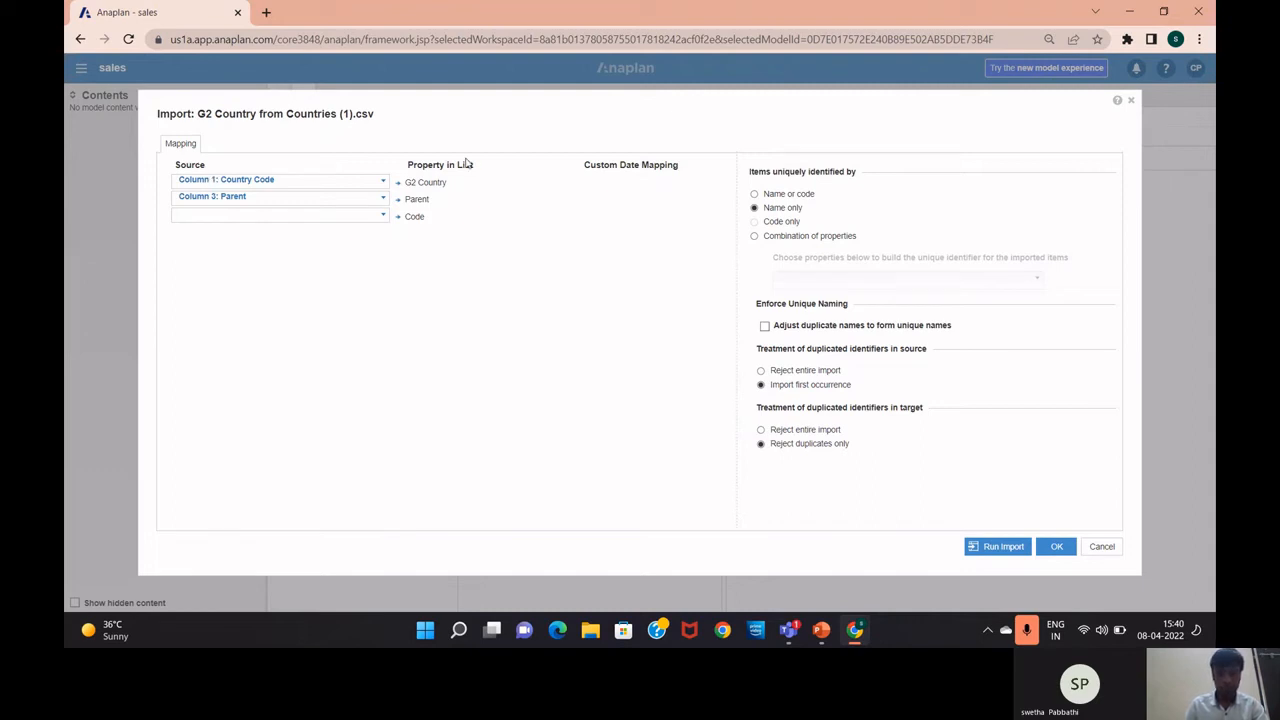
Map Column 2: Country Name to G2 Country and Column 1: Country Code to Code, then run the import
{"action": "left_click", "coordinate": [383, 184]}
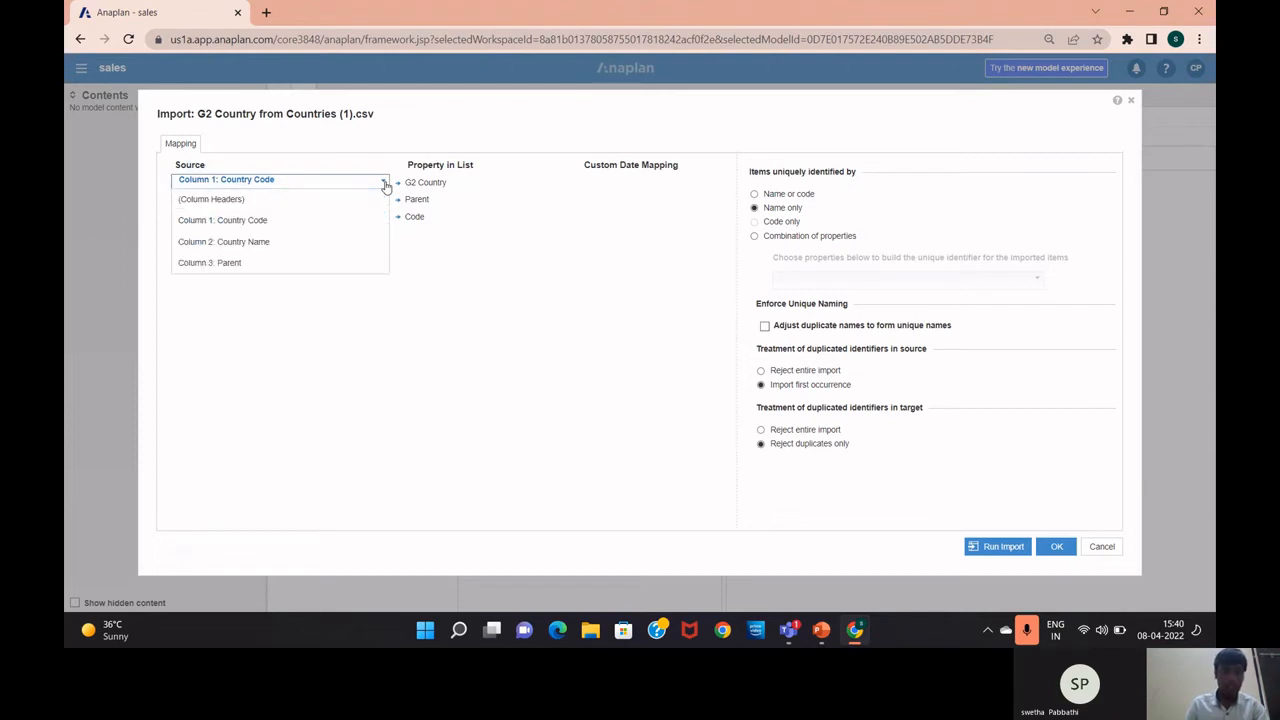
{"action": "left_click", "coordinate": [332, 247]}
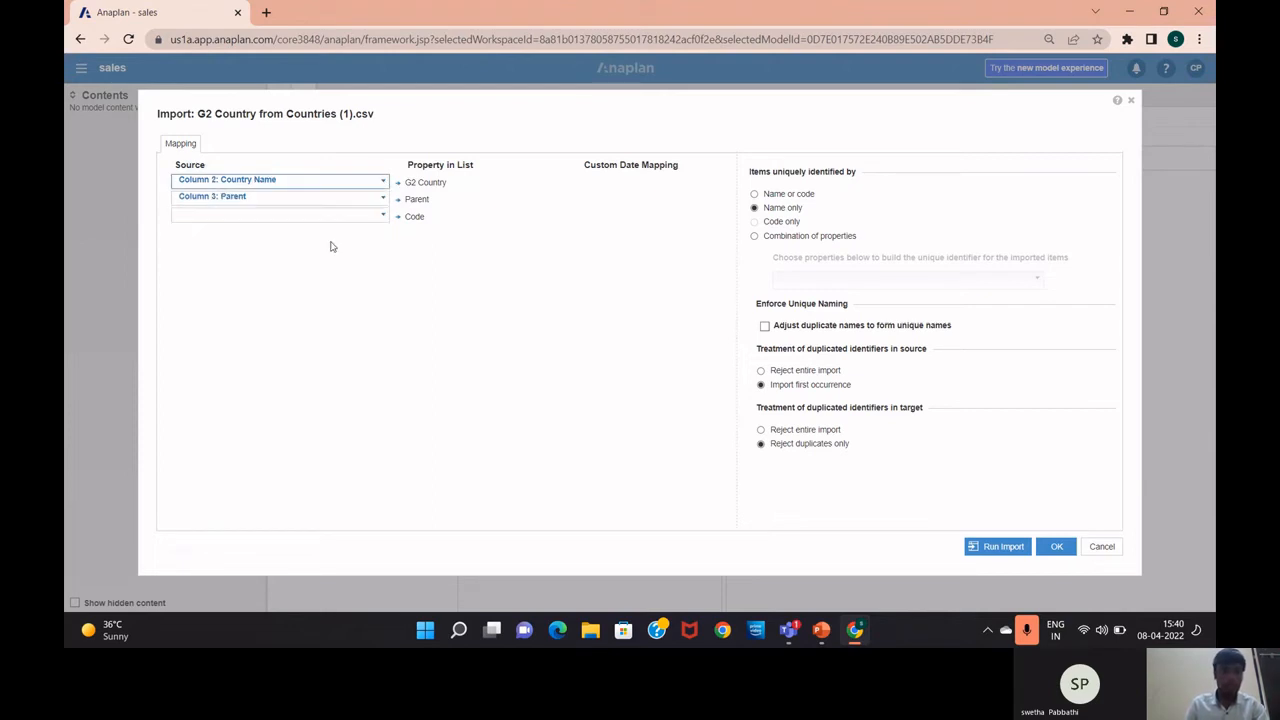
{"action": "left_click", "coordinate": [383, 218]}
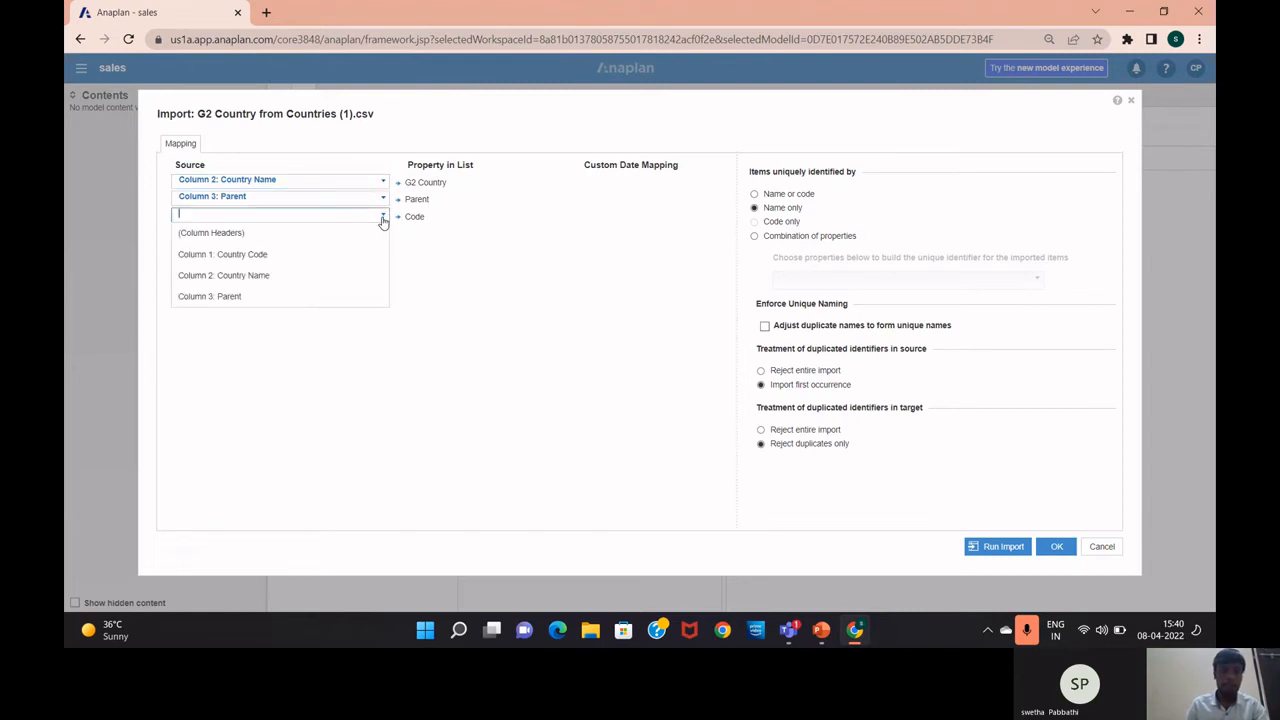
{"action": "left_click", "coordinate": [324, 256]}
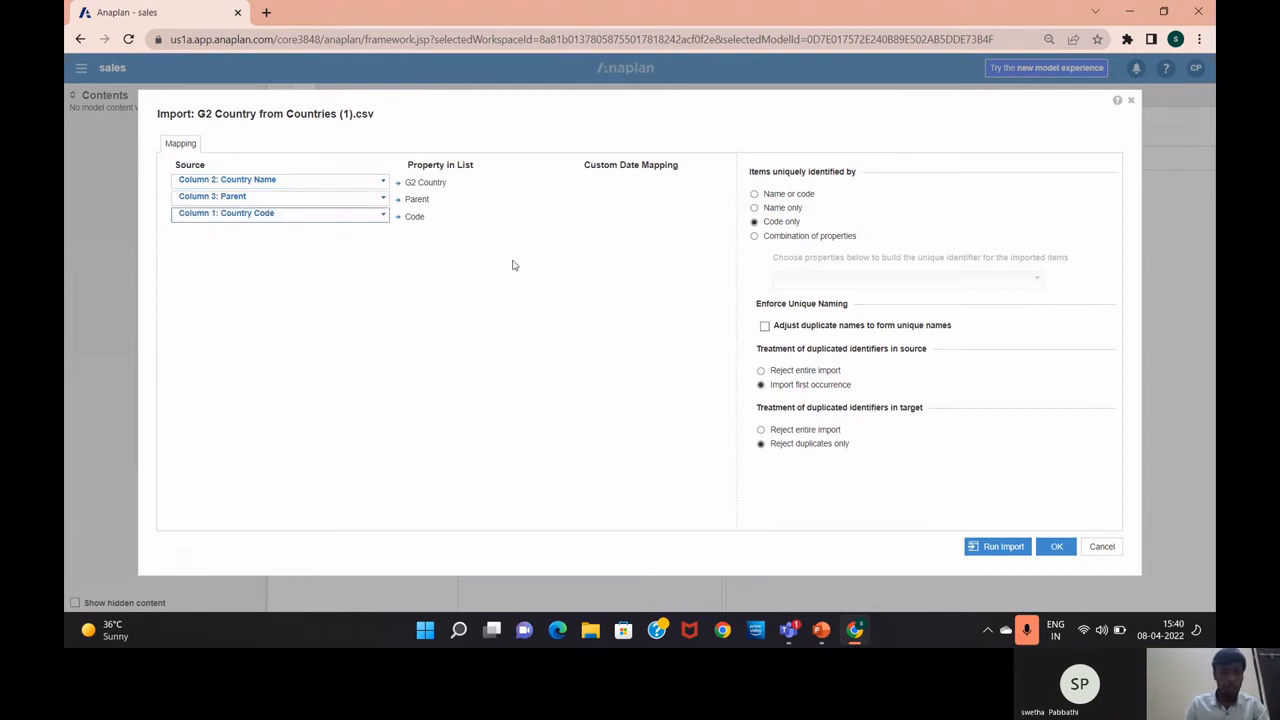
{"action": "left_click", "coordinate": [1003, 547]}
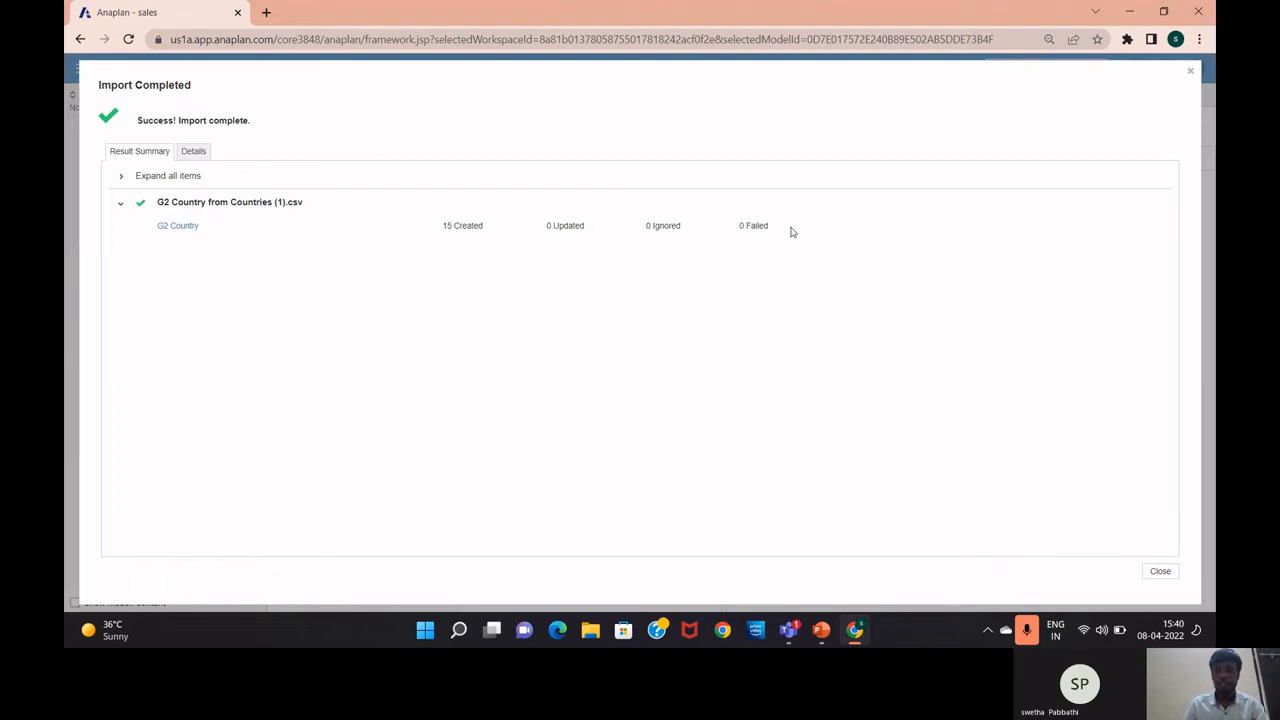
Close the import summary and expand AMER and EMEA to check their imported countries
{"action": "left_click", "coordinate": [1160, 571]}
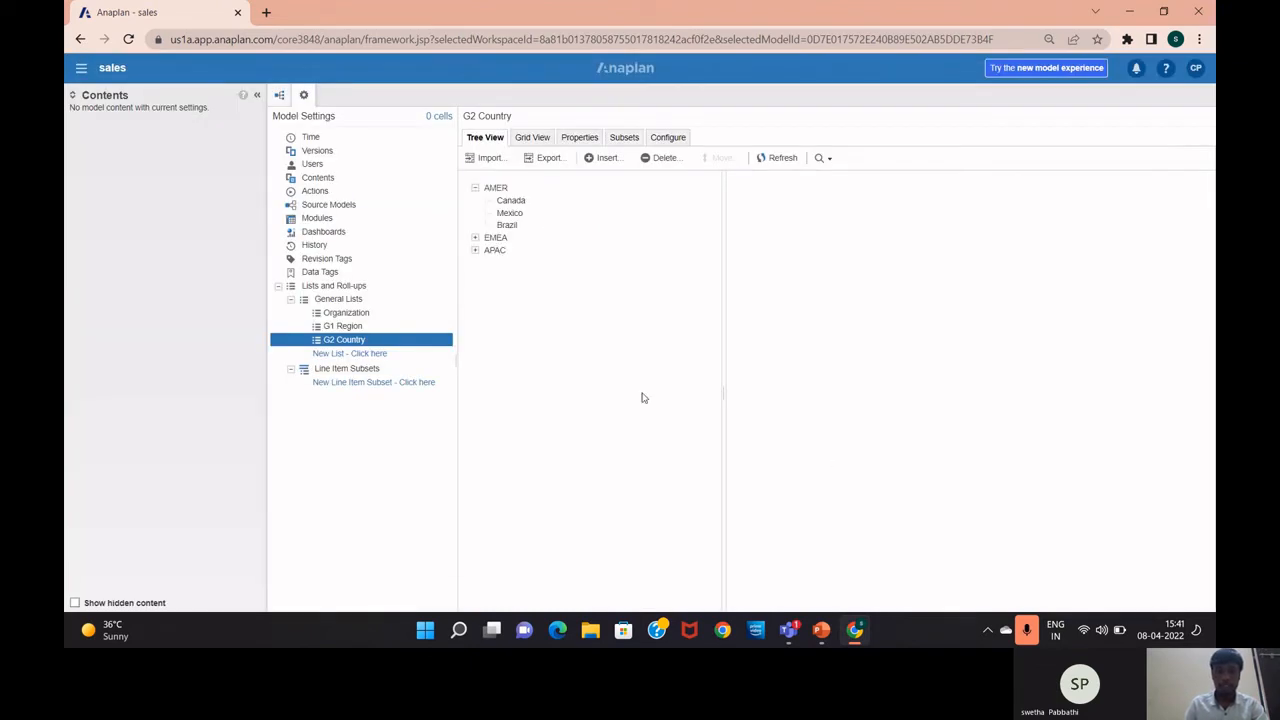
{"action": "left_click", "coordinate": [475, 188]}
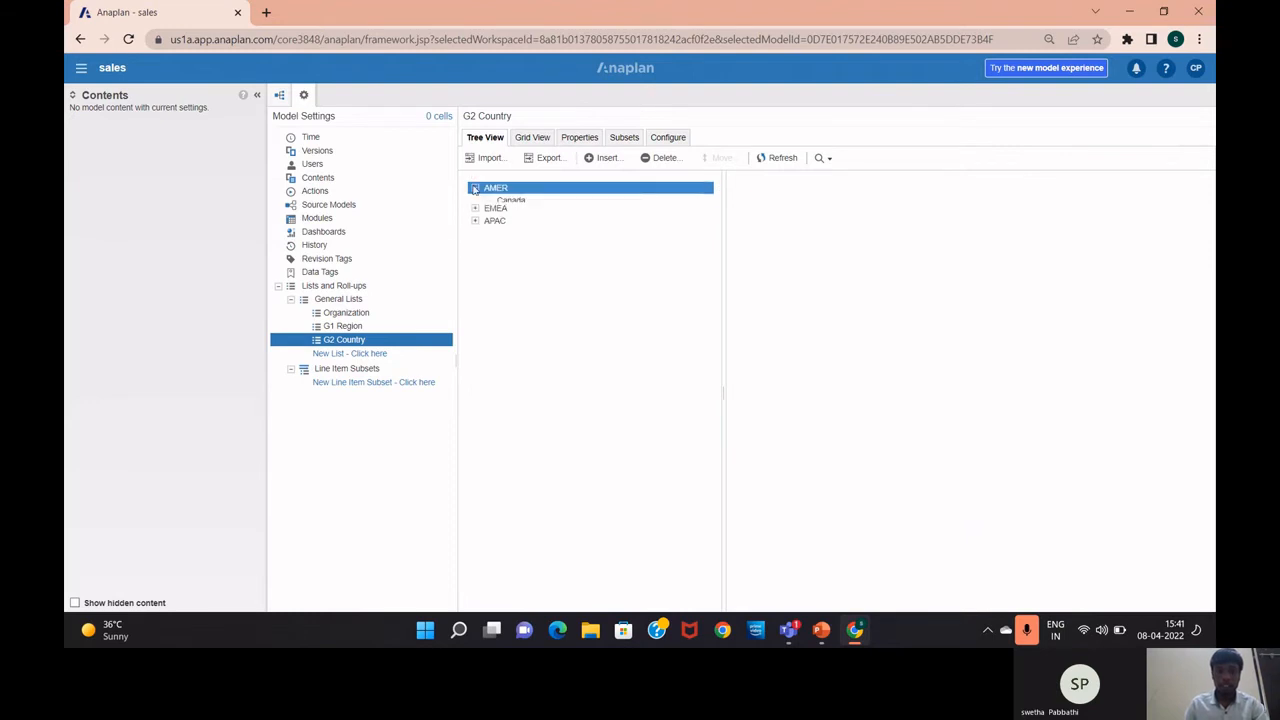
{"action": "left_click", "coordinate": [487, 214]}
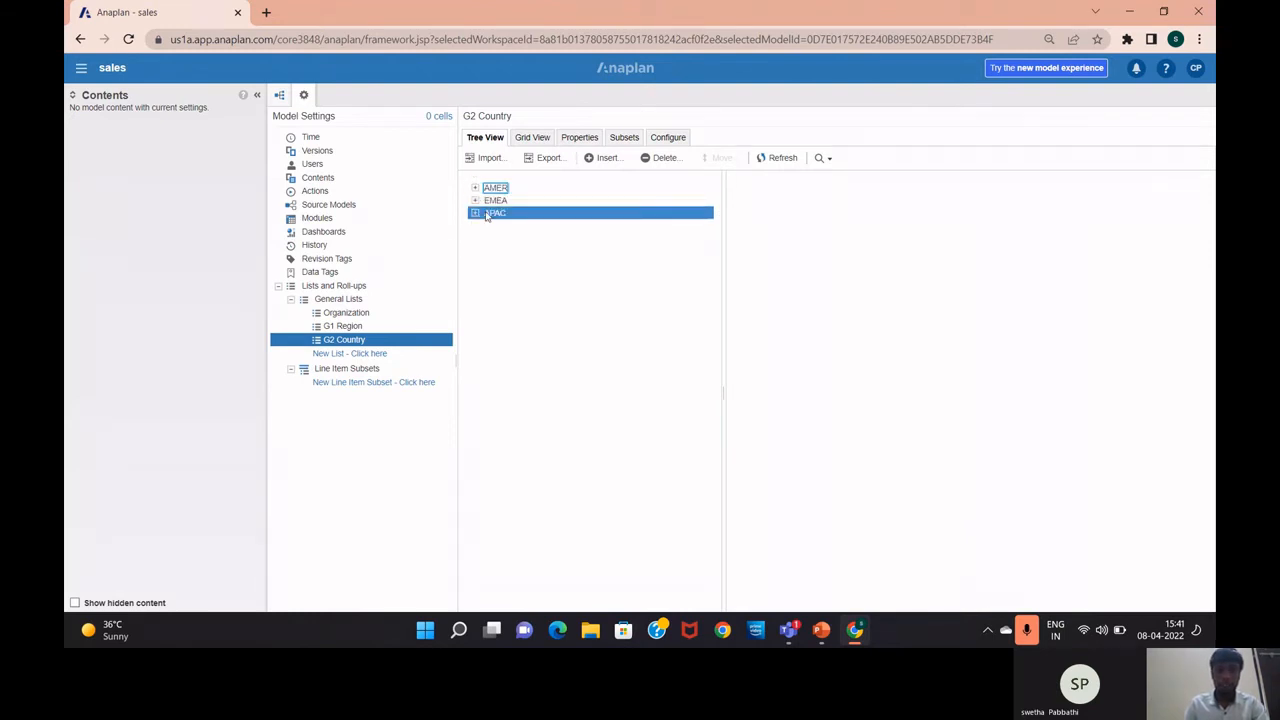
{"action": "left_click", "coordinate": [475, 188]}
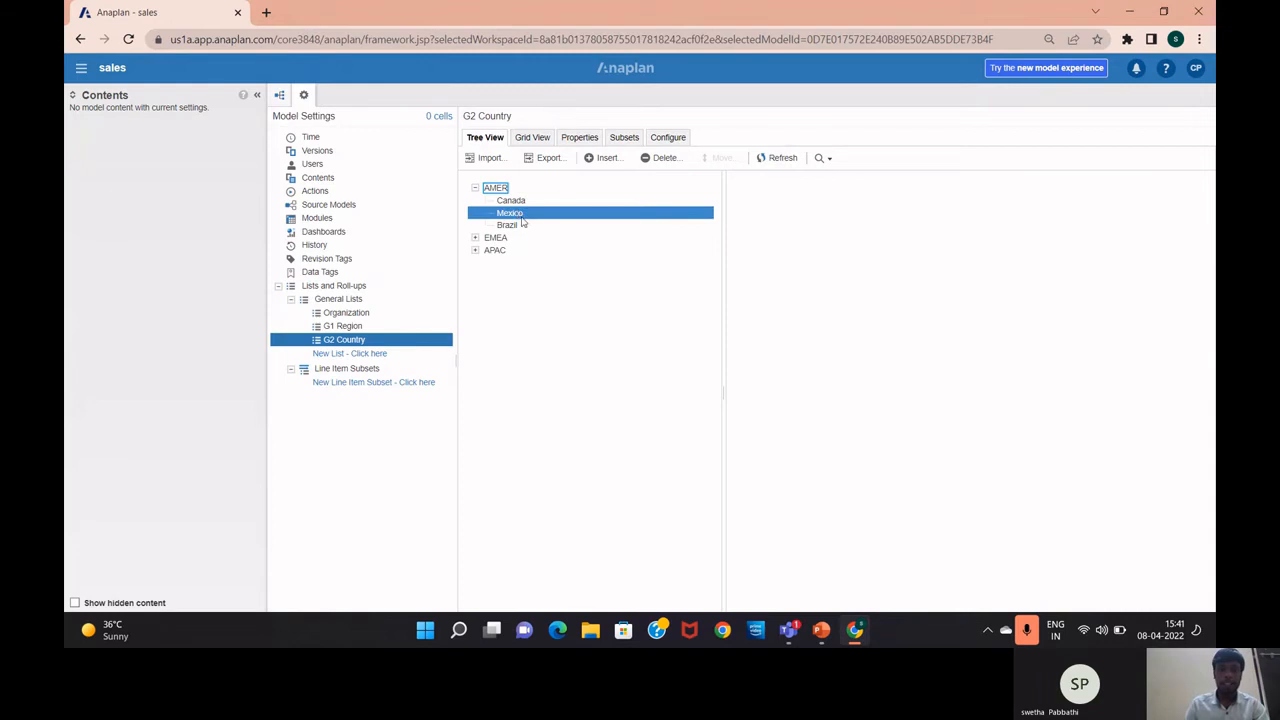
{"action": "left_click", "coordinate": [475, 189]}
{"action": "left_click", "coordinate": [475, 201]}
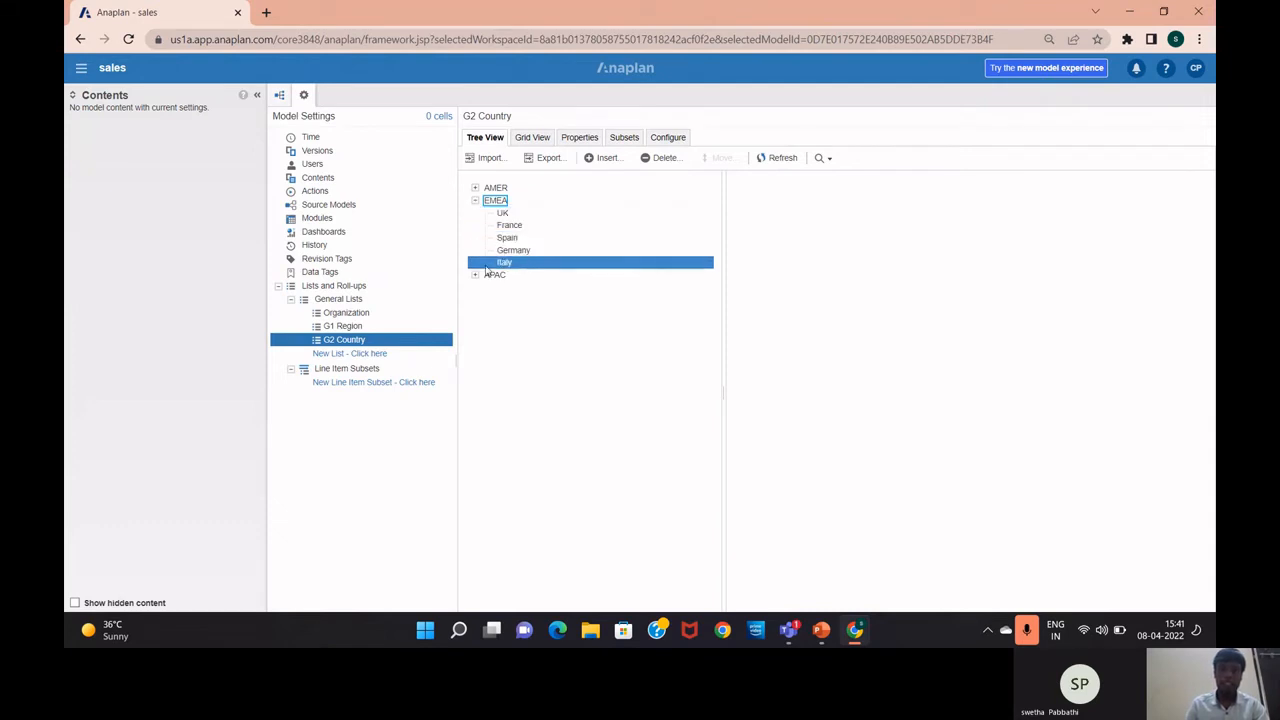
{"action": "left_click", "coordinate": [475, 201]}
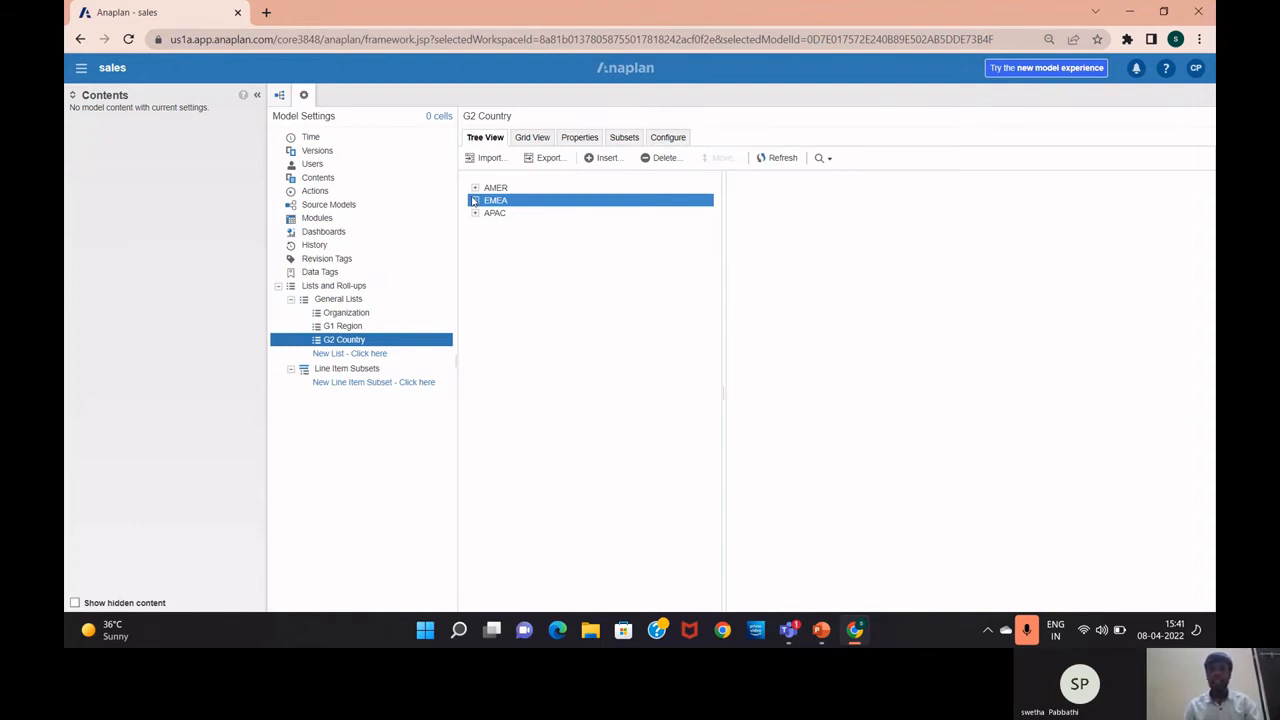
Glance at the Types of Lists PowerPoint slide, then return to Anaplan
{"action": "key", "text": "alt+Tab"}
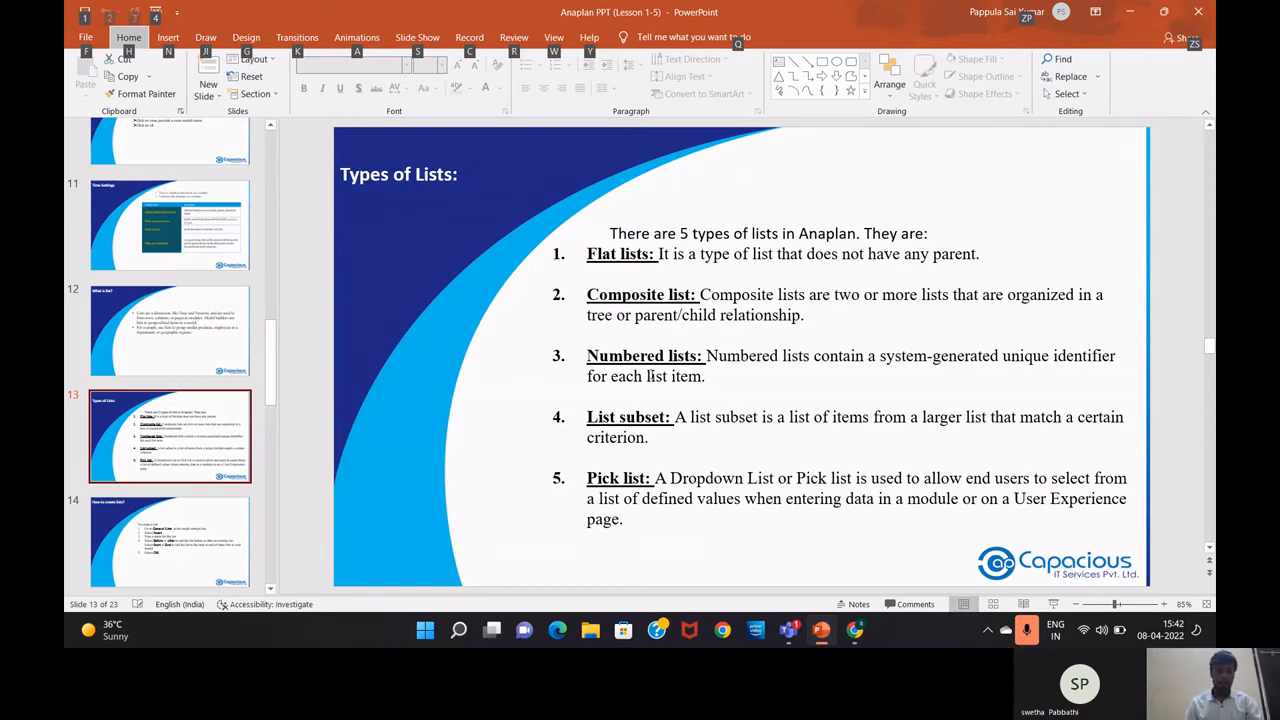
{"action": "key", "text": "Escape"}
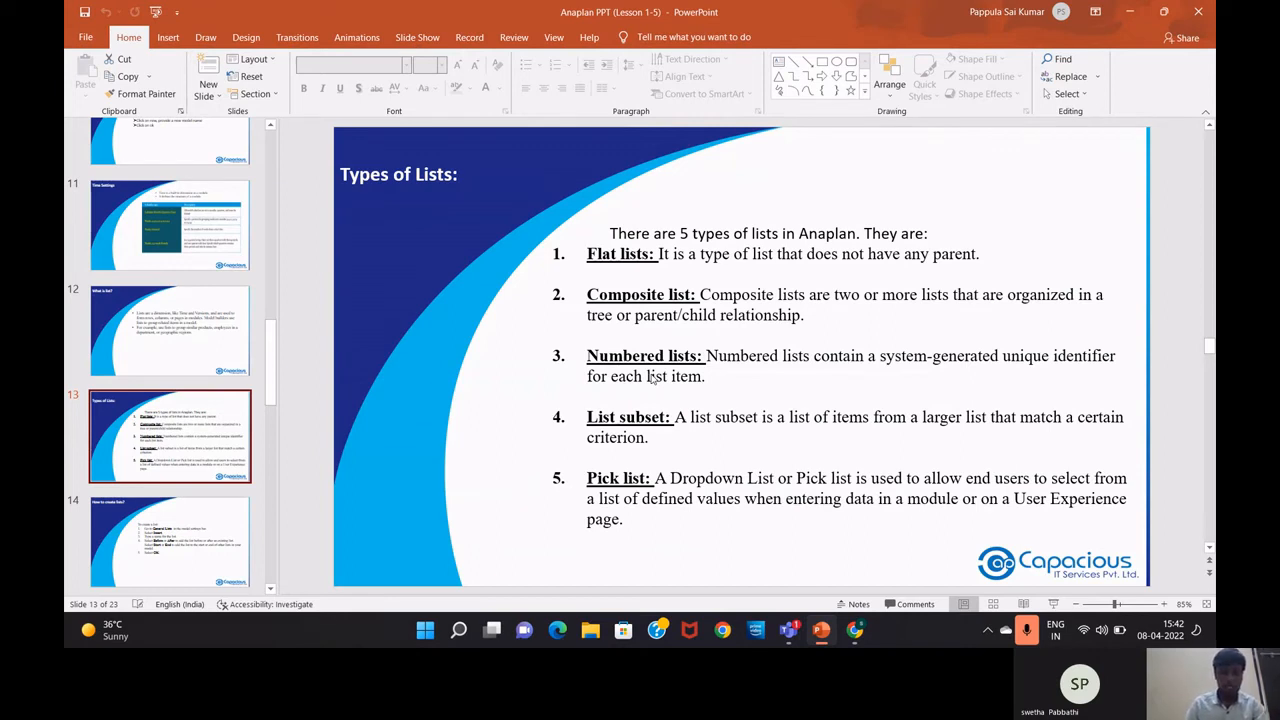
{"action": "key", "text": "alt+Tab"}
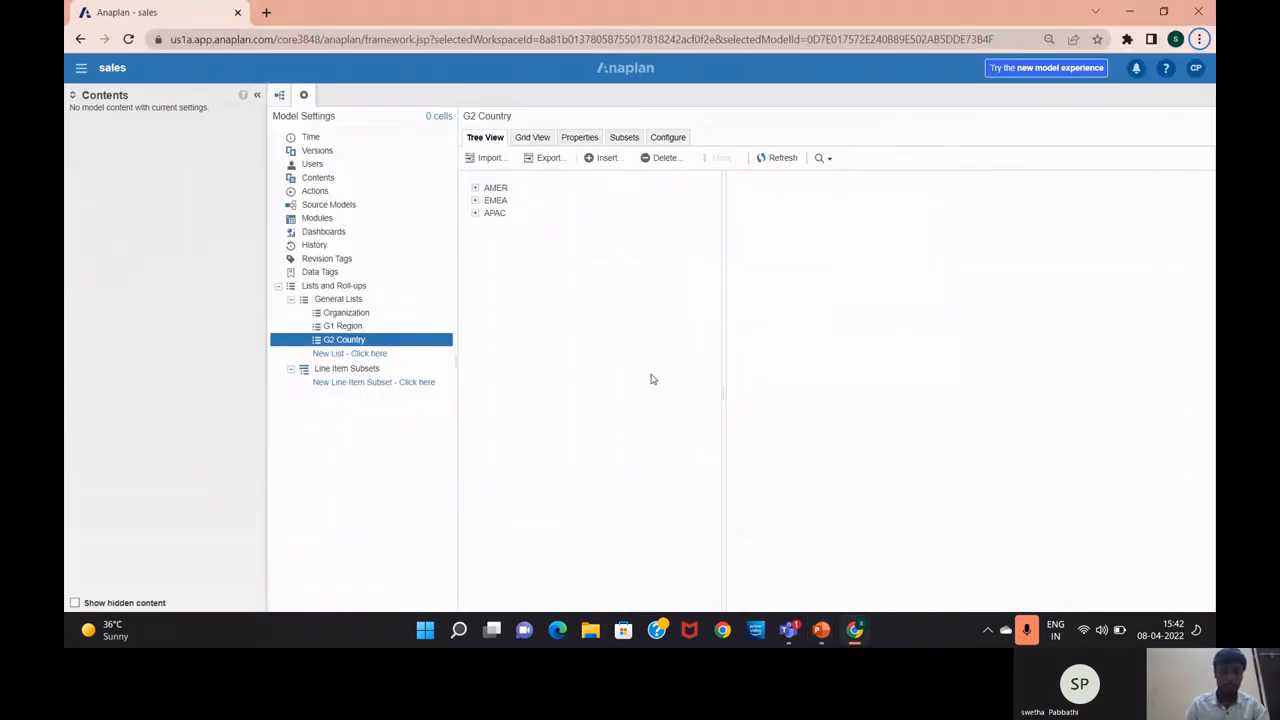
Create the general lists E1 Department and E2 Employees, then open E1 Department
{"action": "left_click", "coordinate": [350, 353]}
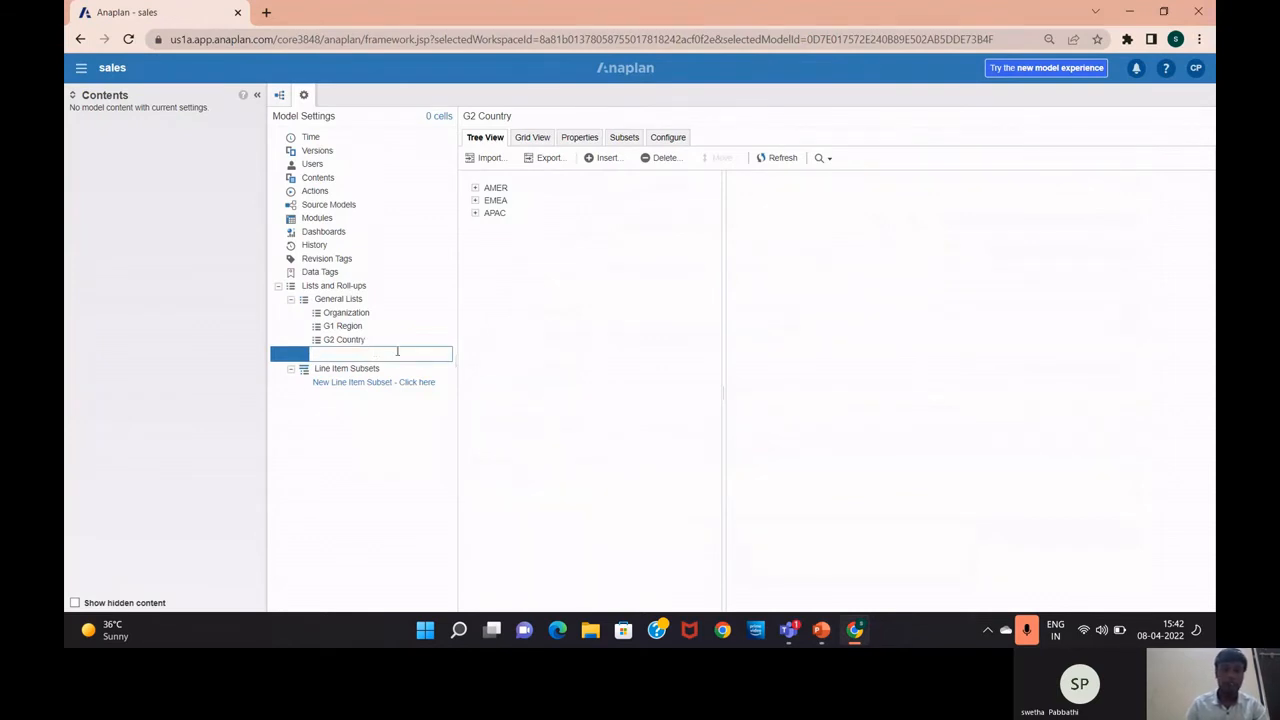
{"action": "left_click", "coordinate": [338, 299]}
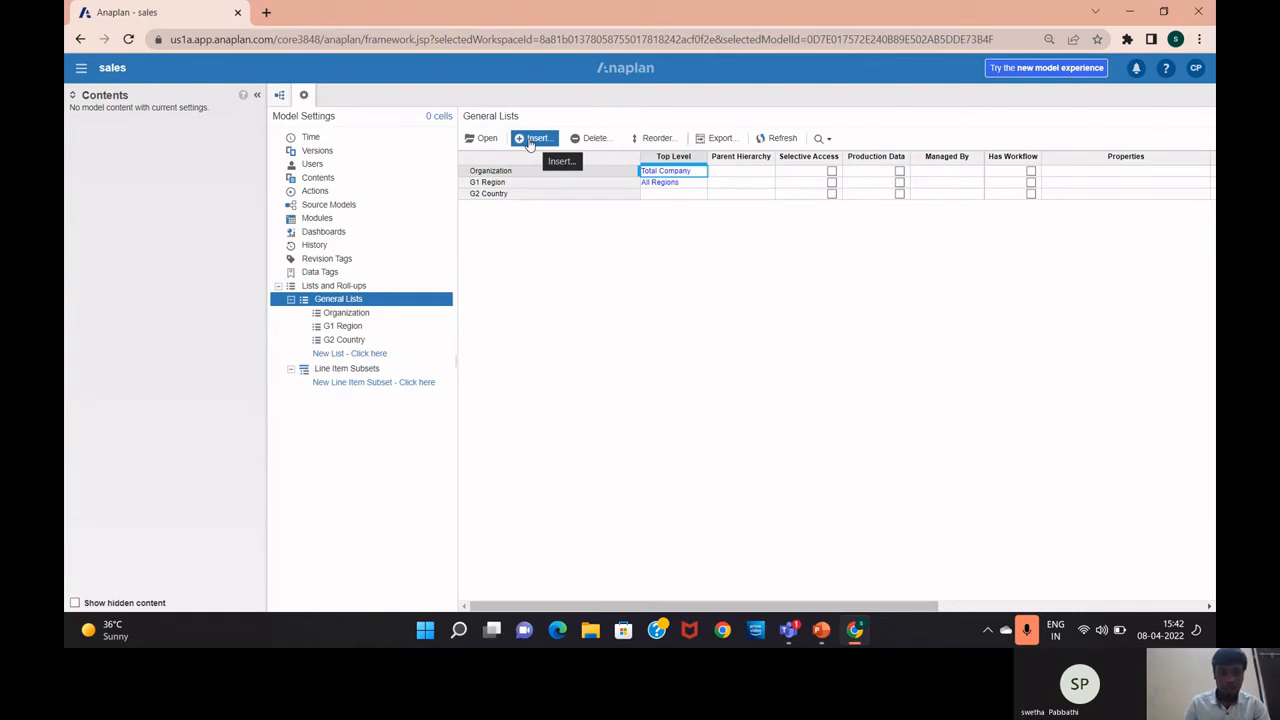
{"action": "left_click", "coordinate": [366, 352]}
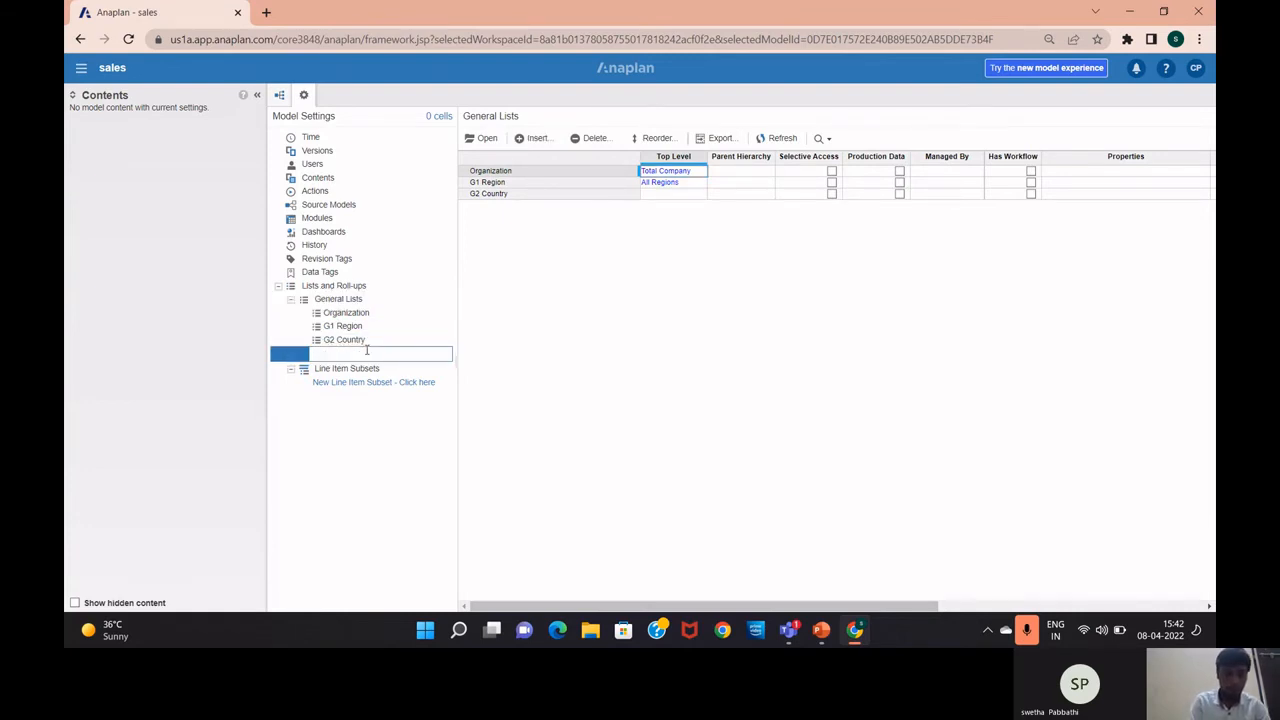
{"action": "type", "text": "E"}
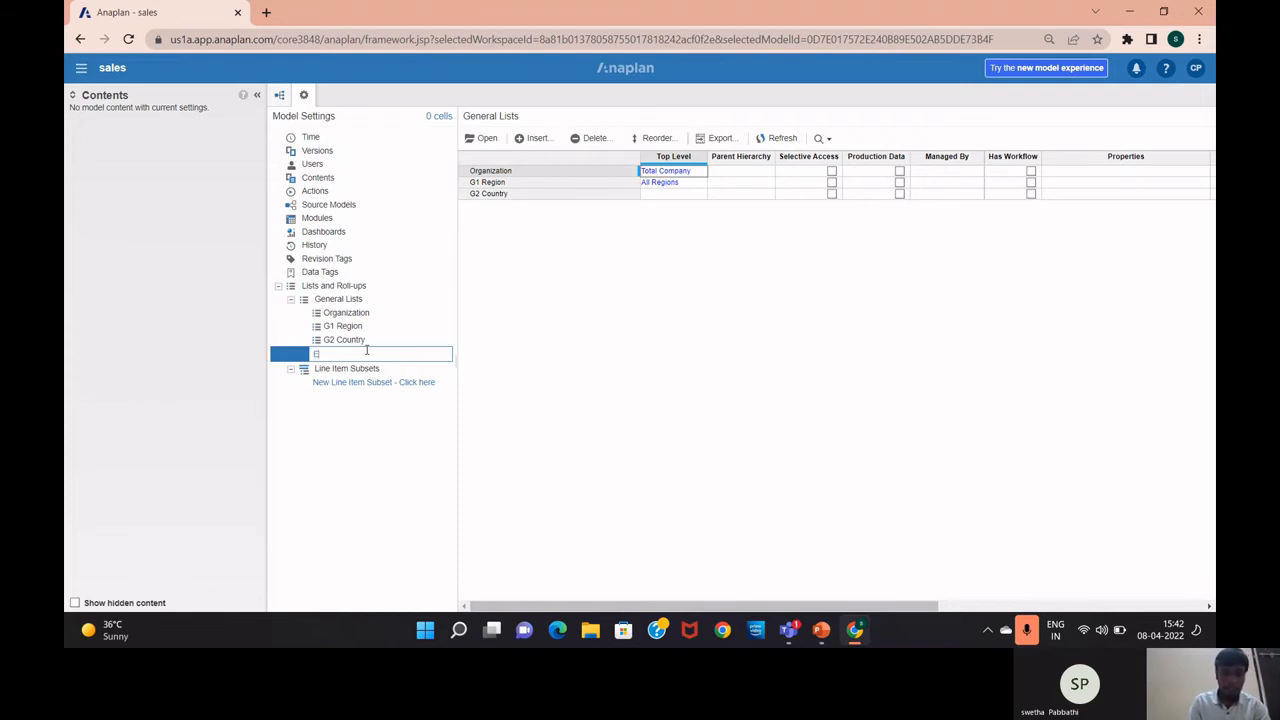
{"action": "type", "text": "1 Dep"}
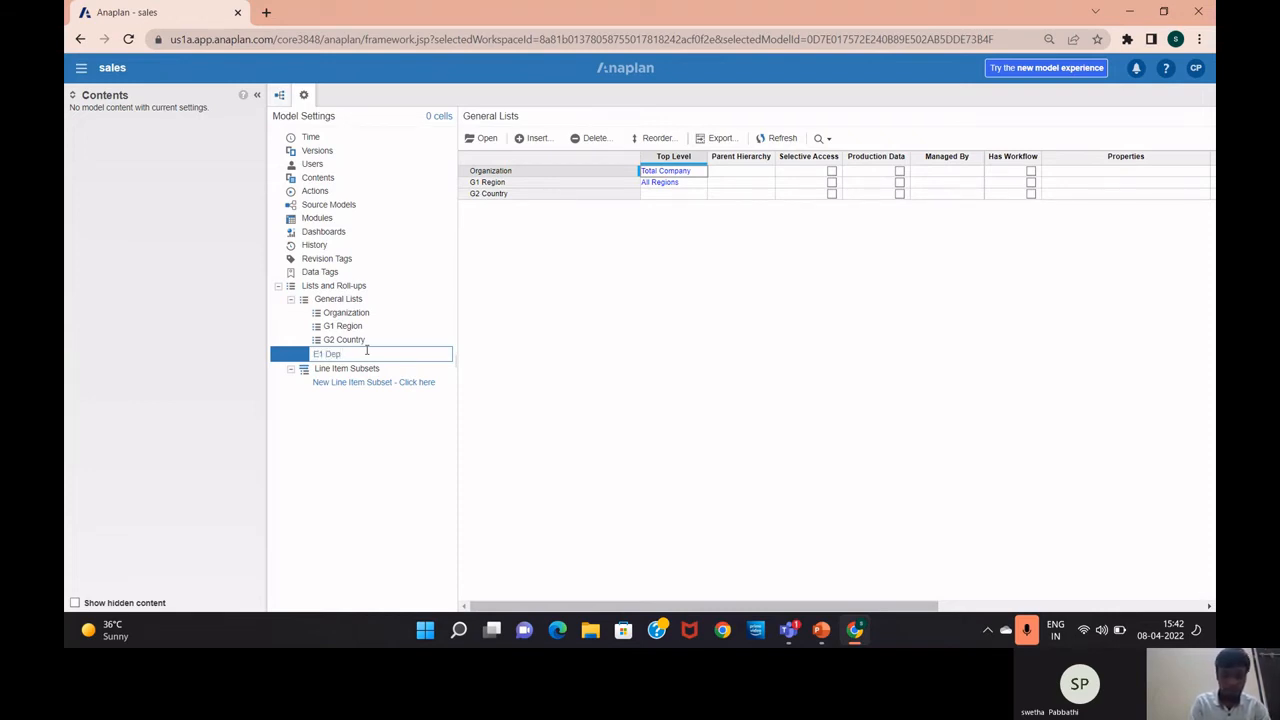
{"action": "type", "text": "artment"}
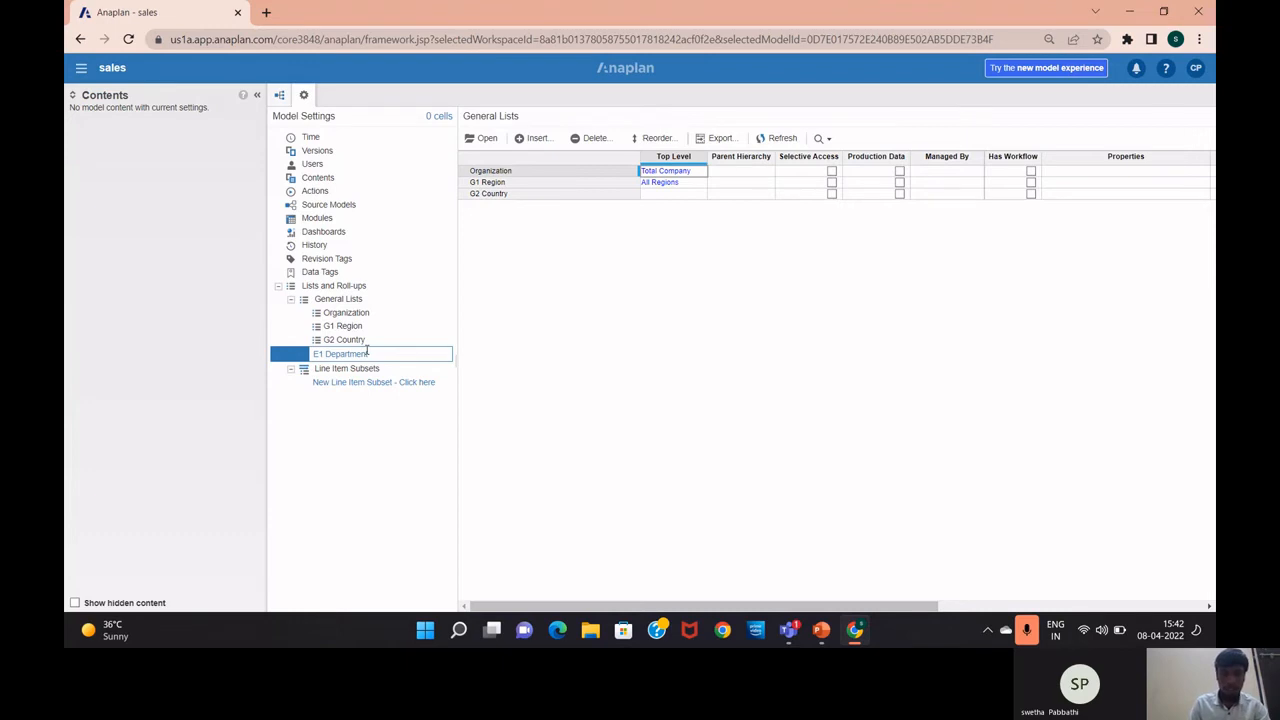
{"action": "key", "text": "Return"}
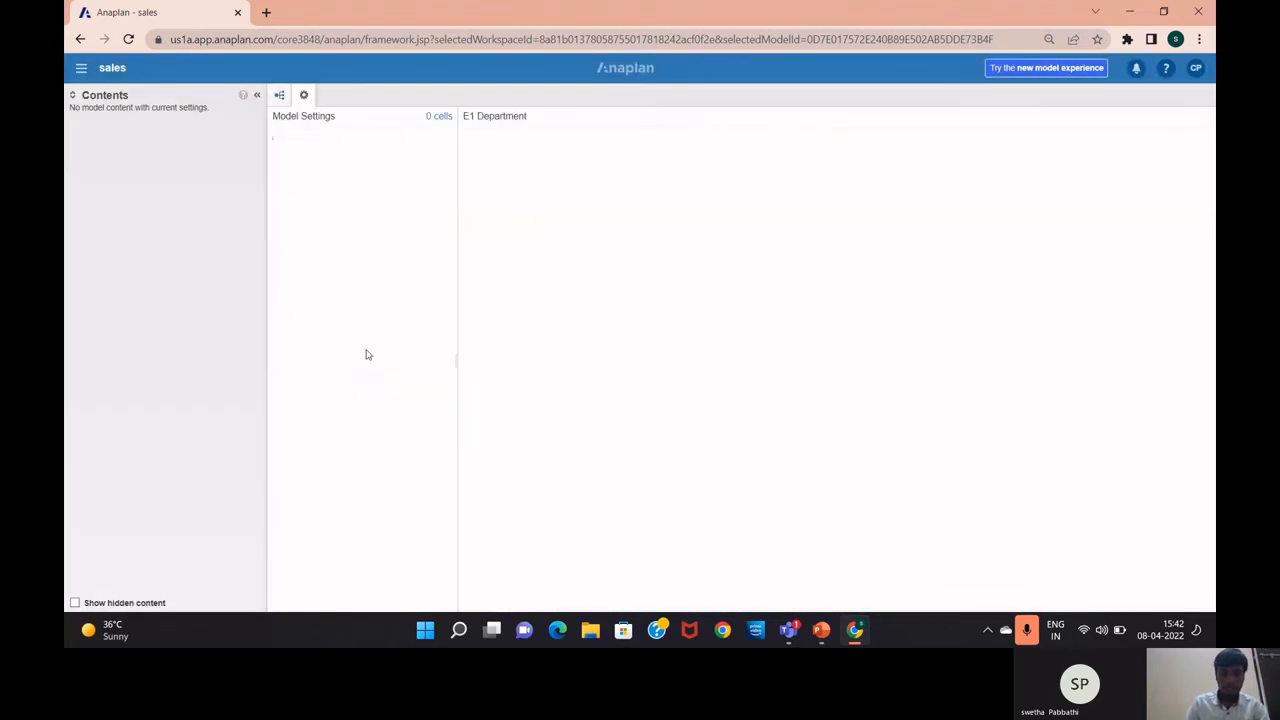
{"action": "left_click", "coordinate": [367, 366]}
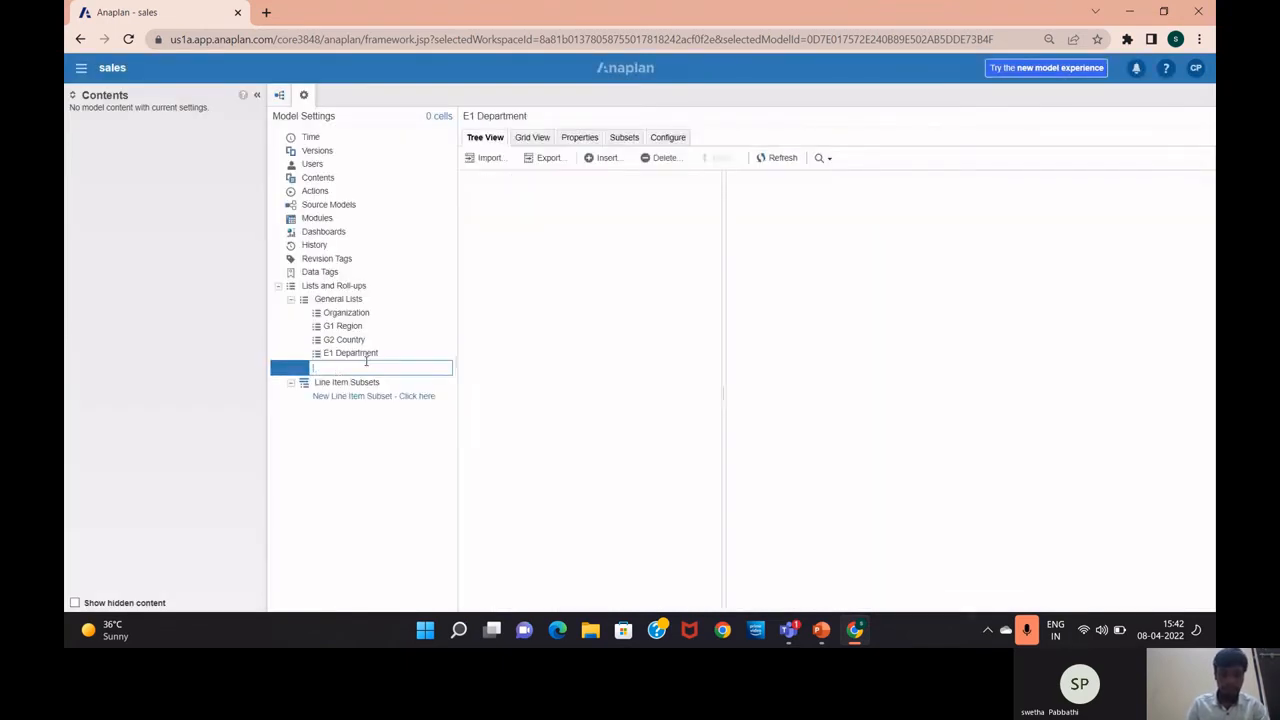
{"action": "type", "text": "E"}
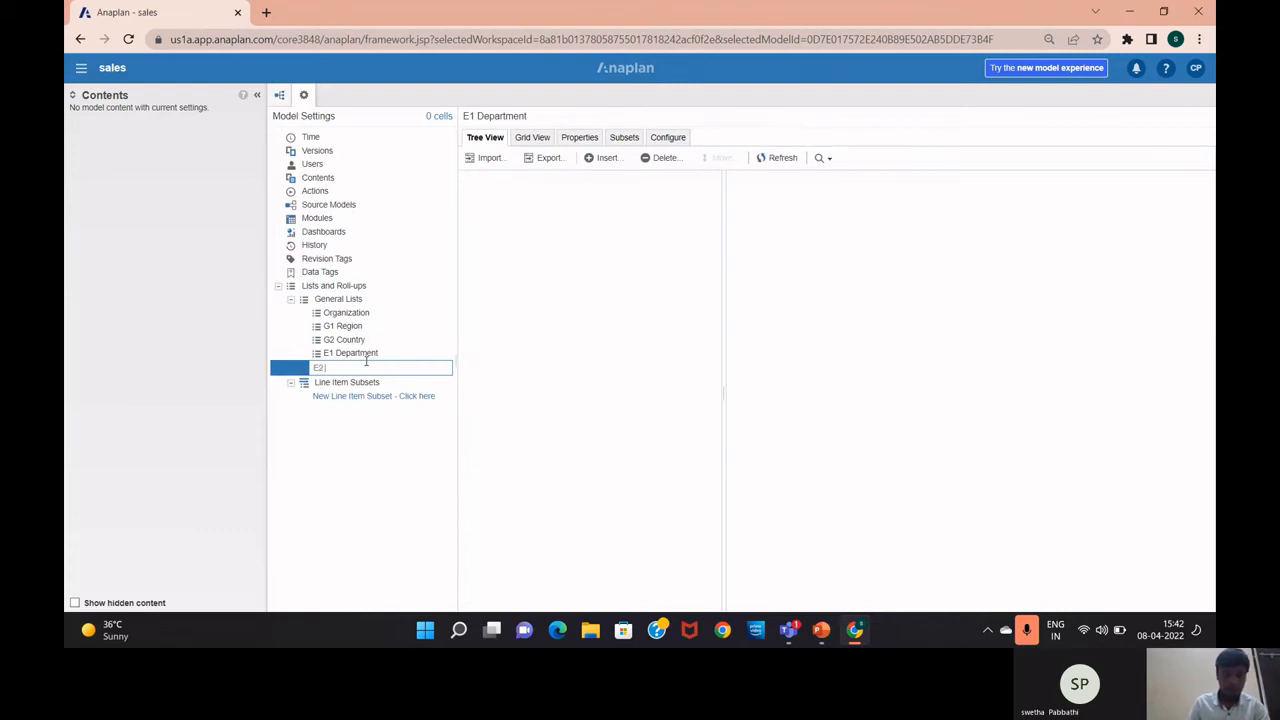
{"action": "type", "text": "2 Emplo"}
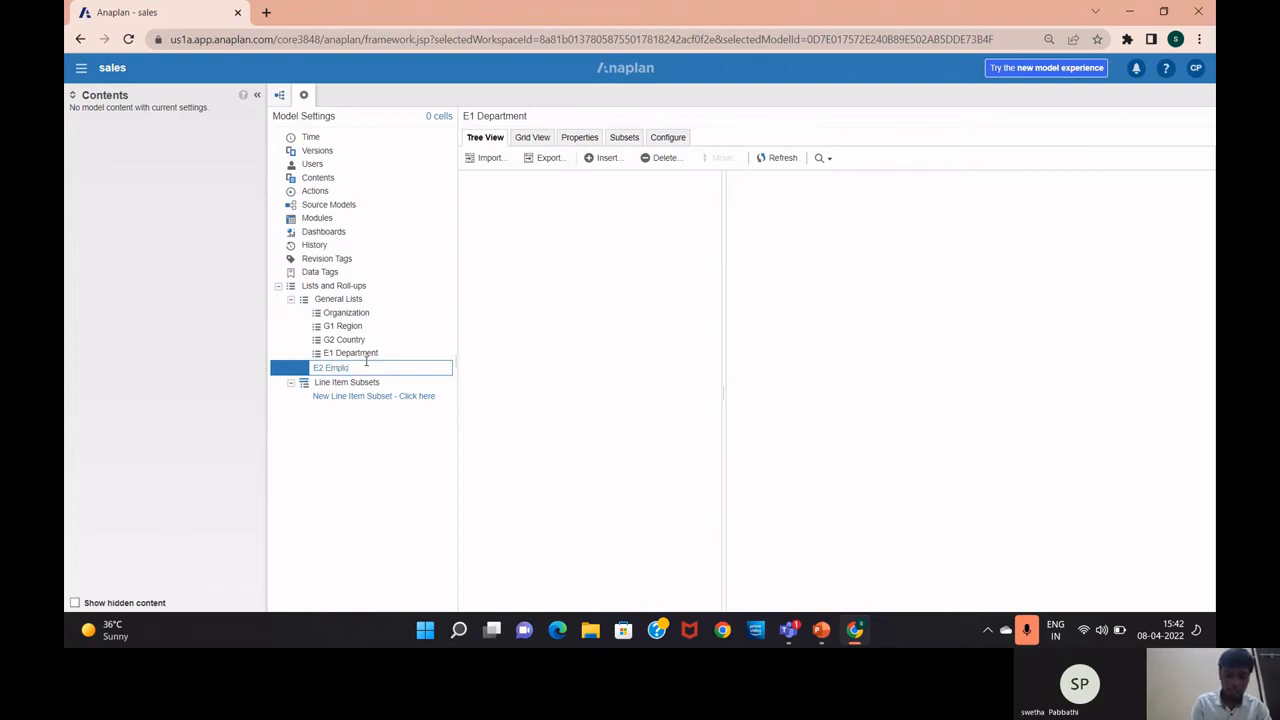
{"action": "type", "text": "yees"}
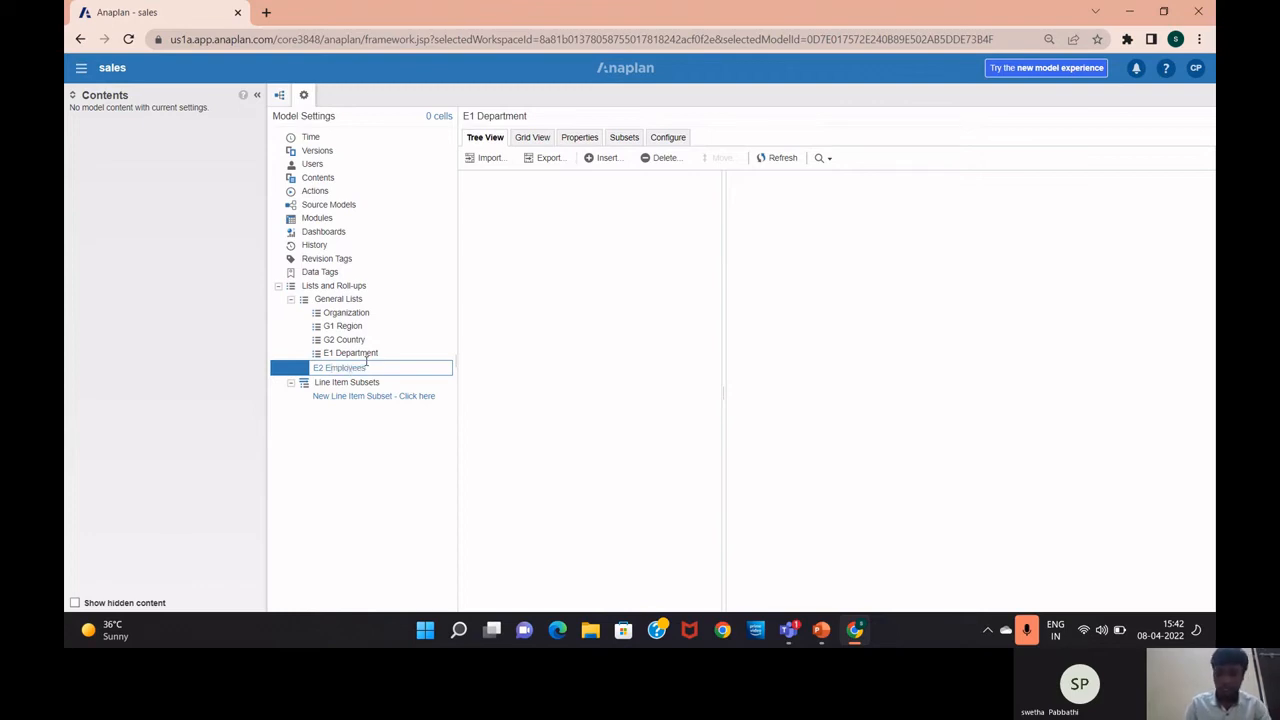
{"action": "key", "text": "Return"}
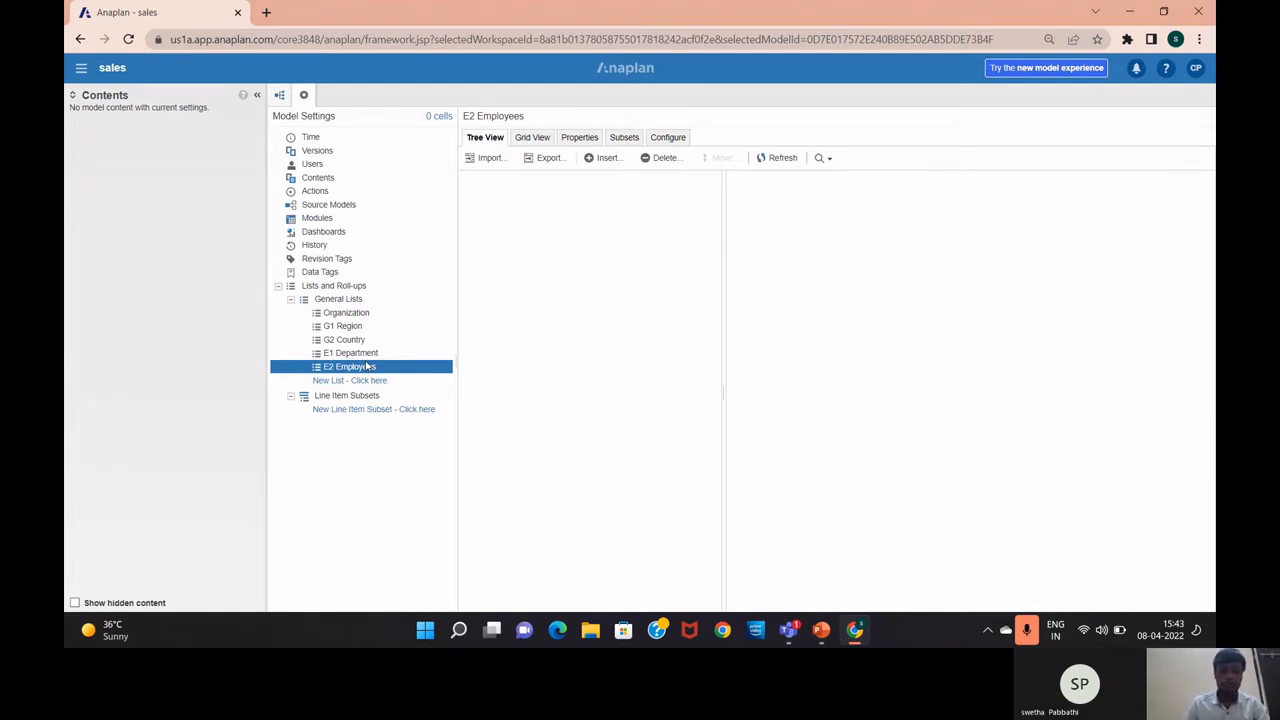
{"action": "left_click", "coordinate": [370, 353]}
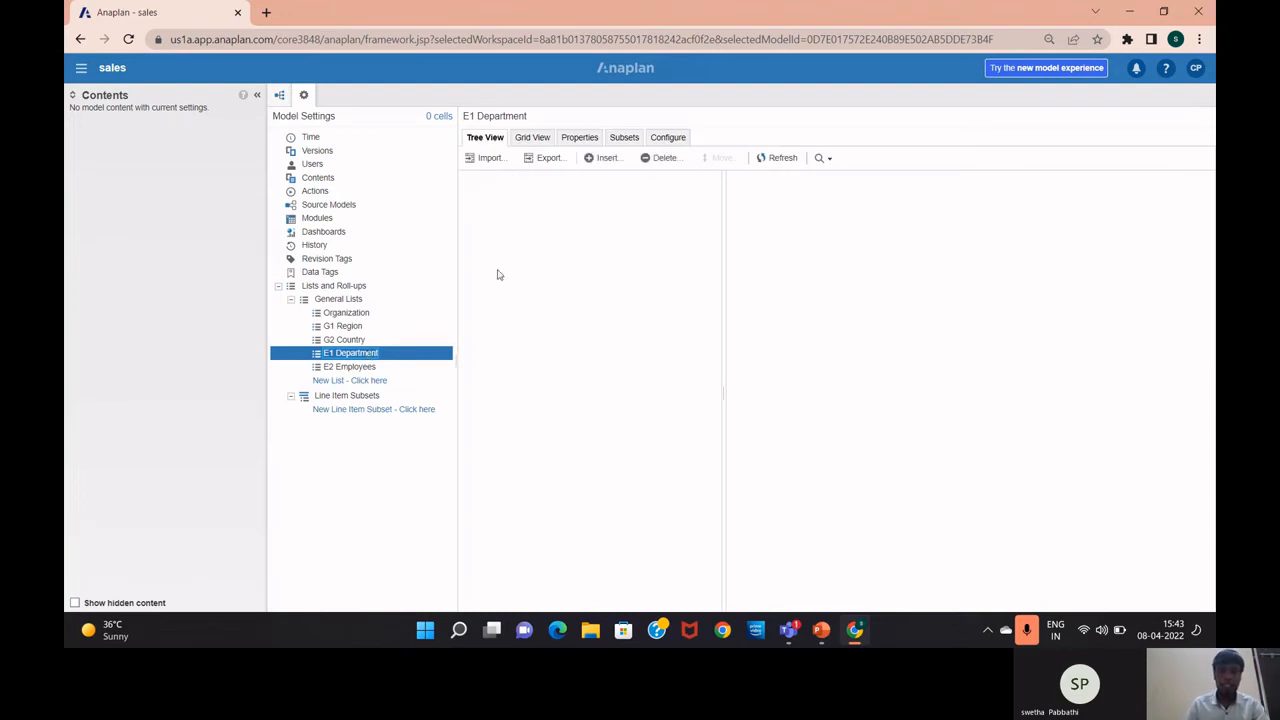
Upload Departments.csv as the import source for E1 Department
{"action": "left_click", "coordinate": [489, 158]}
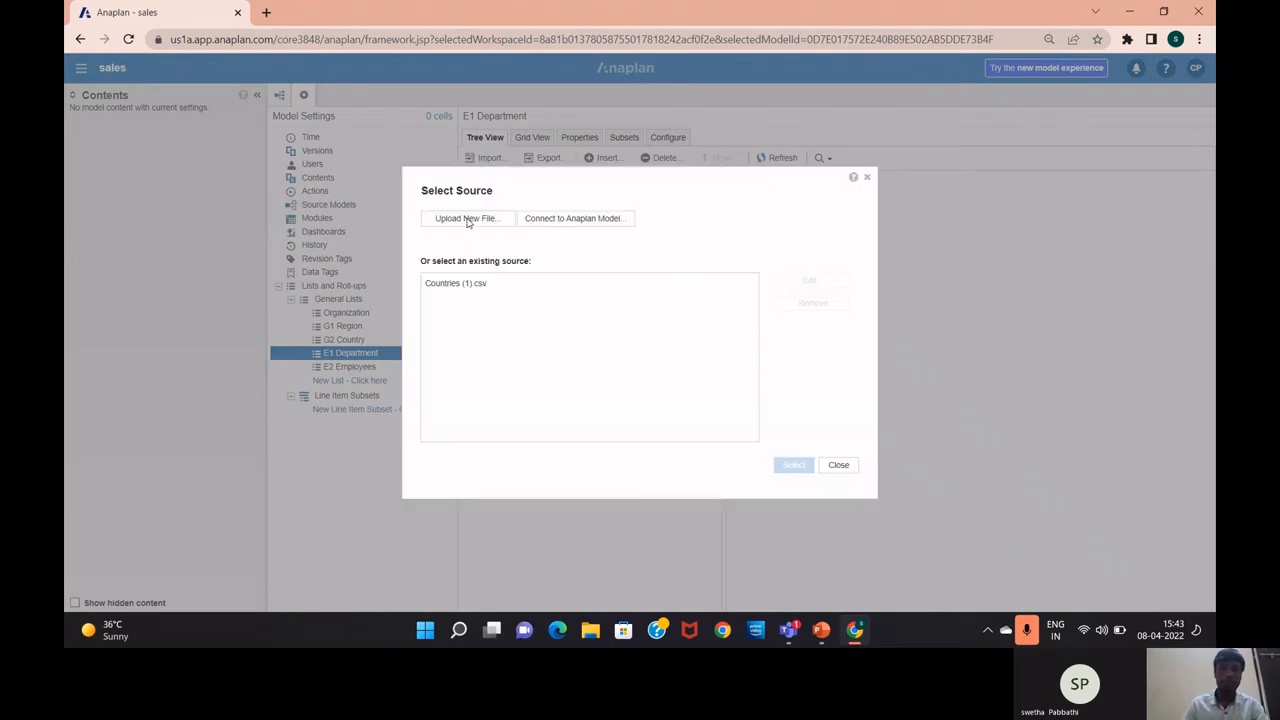
{"action": "left_click", "coordinate": [466, 218]}
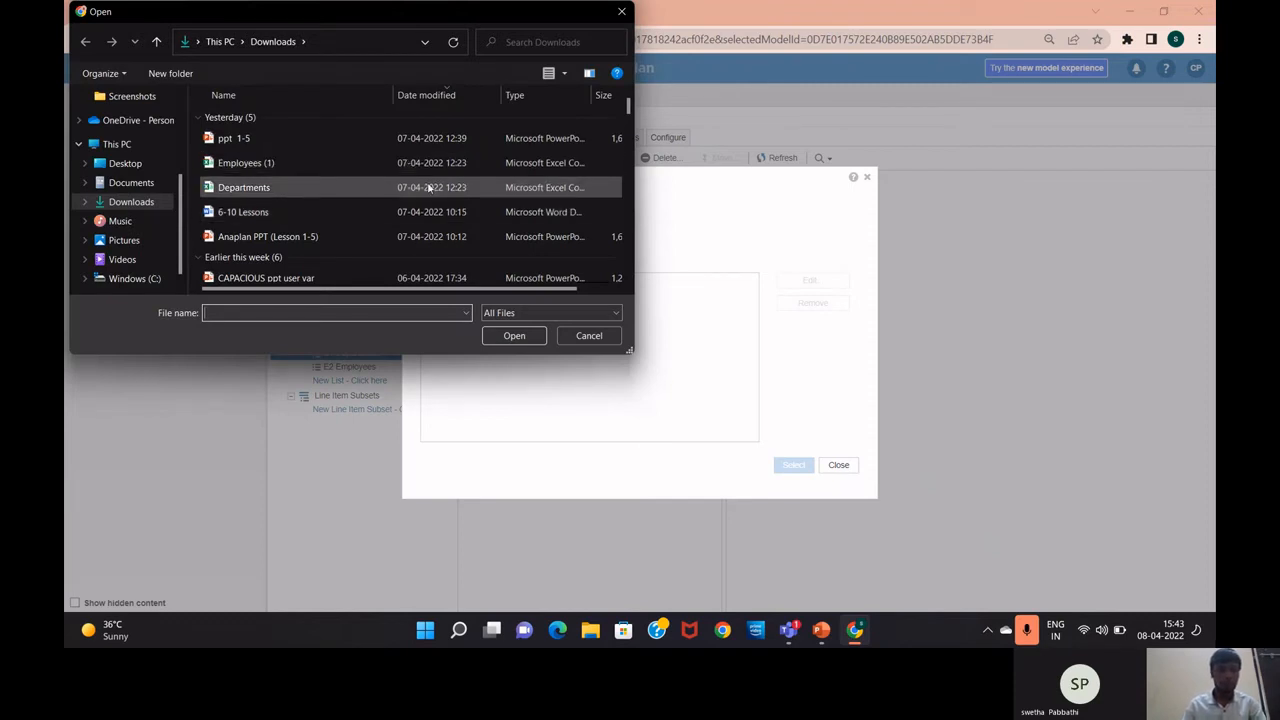
{"action": "left_click", "coordinate": [303, 190]}
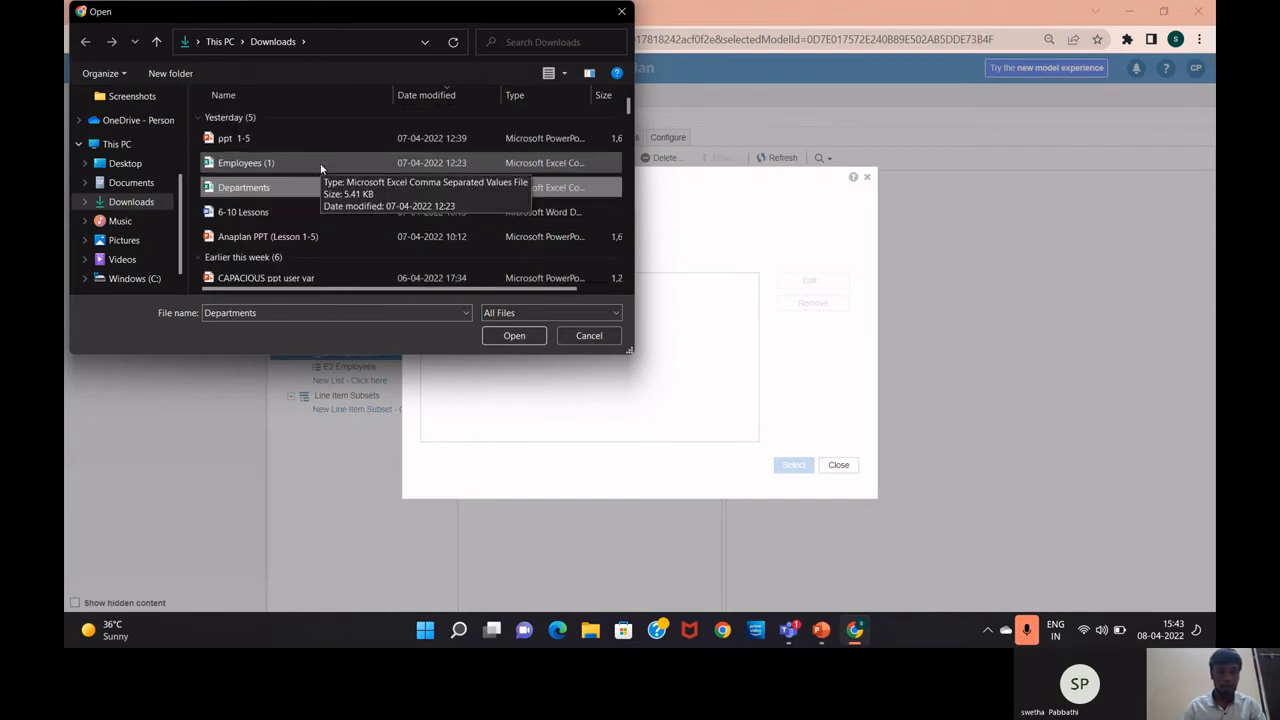
{"action": "left_click", "coordinate": [497, 340]}
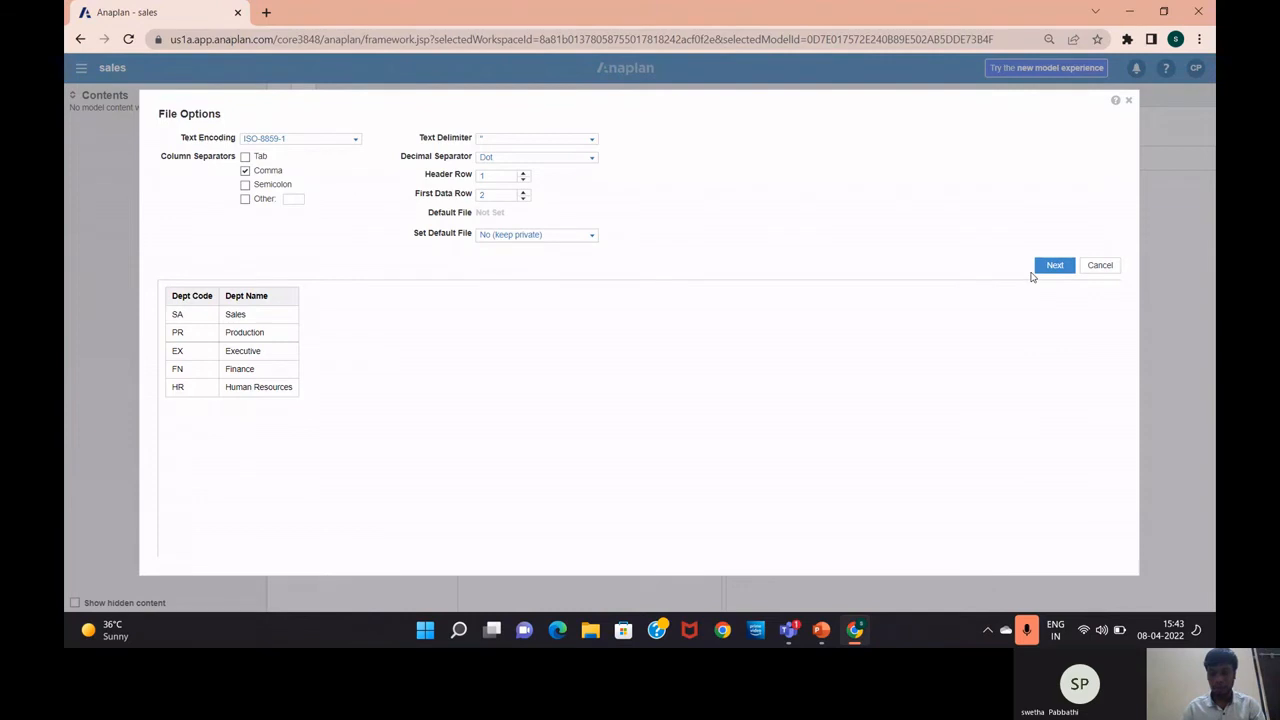
{"action": "left_click", "coordinate": [1062, 268]}
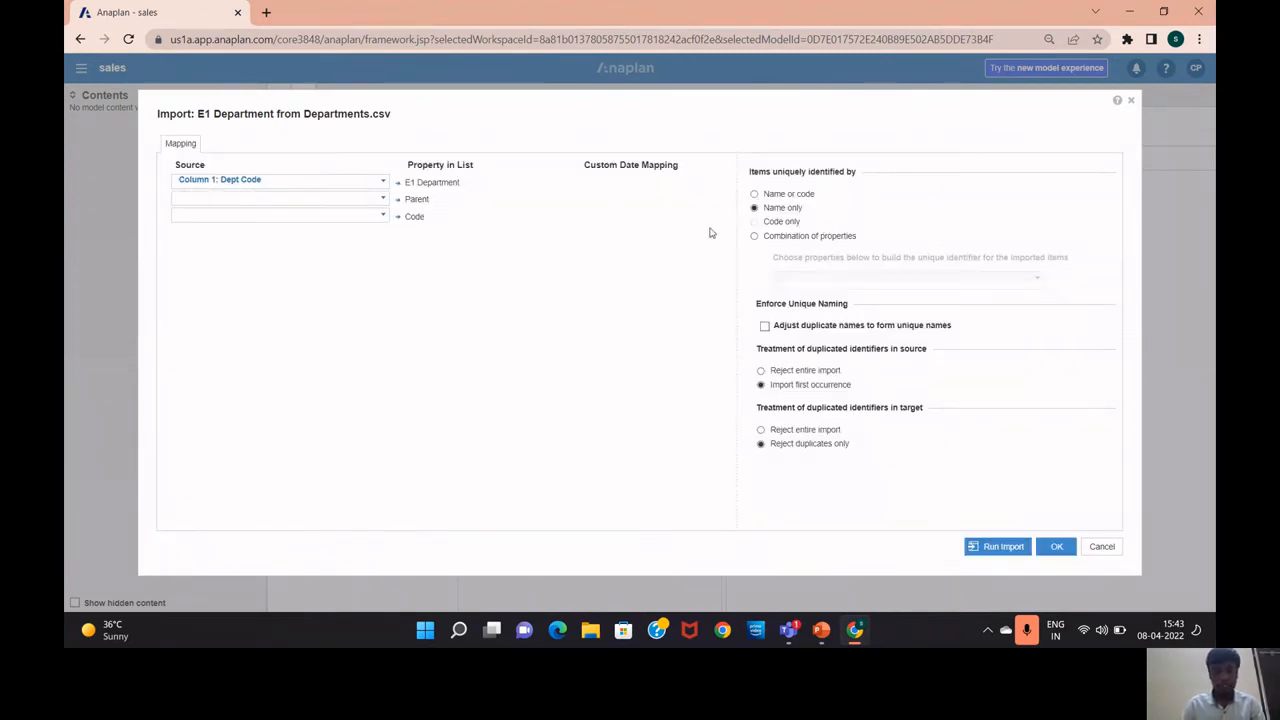
Map Column 2: Dept Name to E1 Department and Column 1: Dept Code to Code, then run the import
{"action": "left_click", "coordinate": [380, 180]}
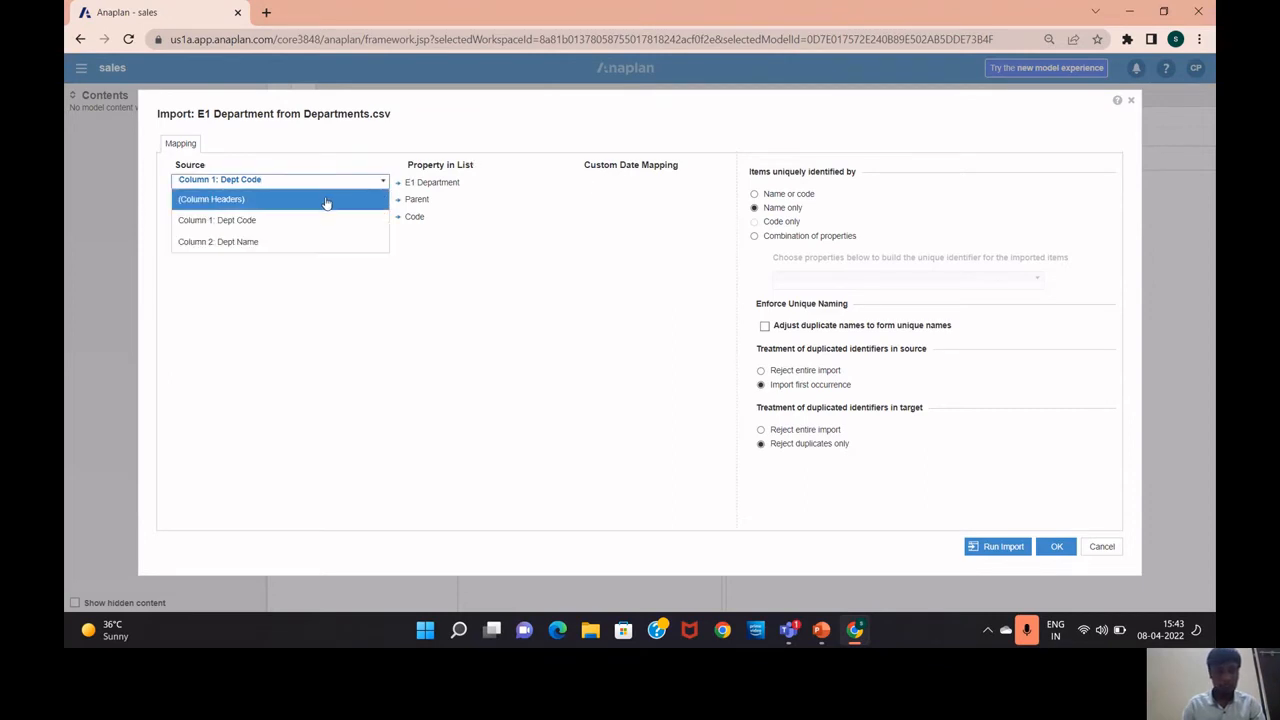
{"action": "left_click", "coordinate": [327, 241]}
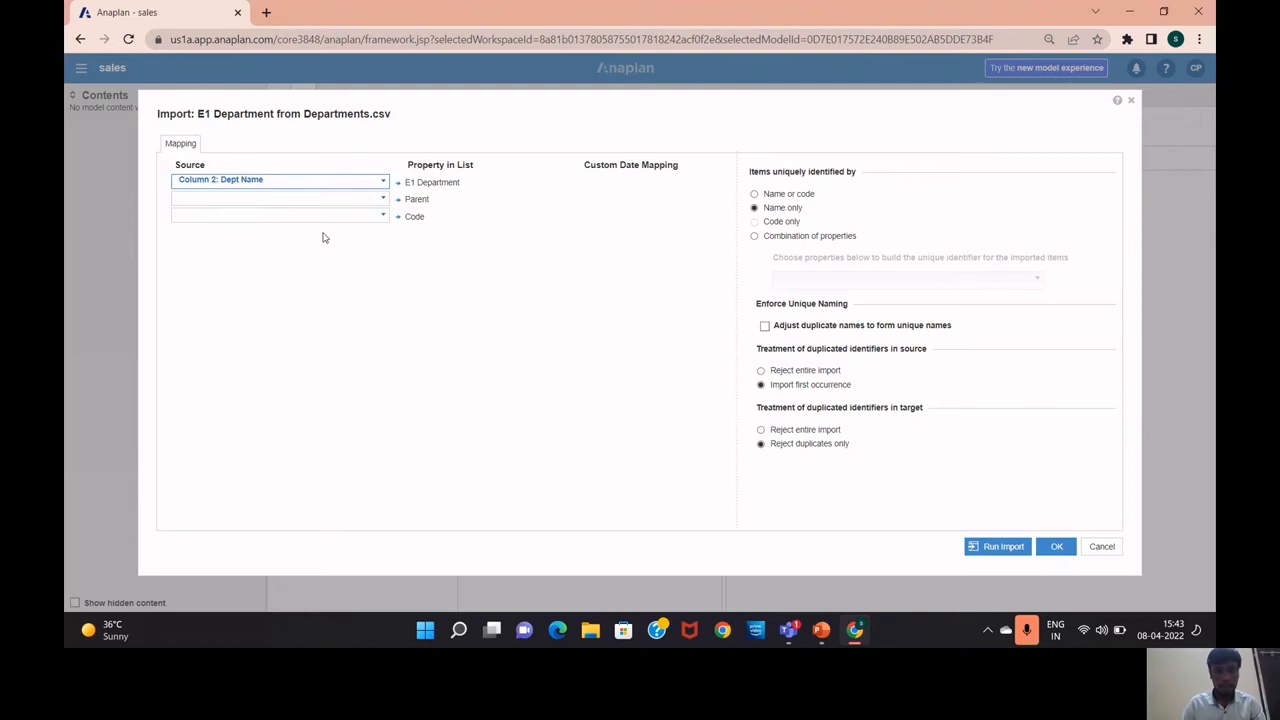
{"action": "left_click", "coordinate": [382, 216]}
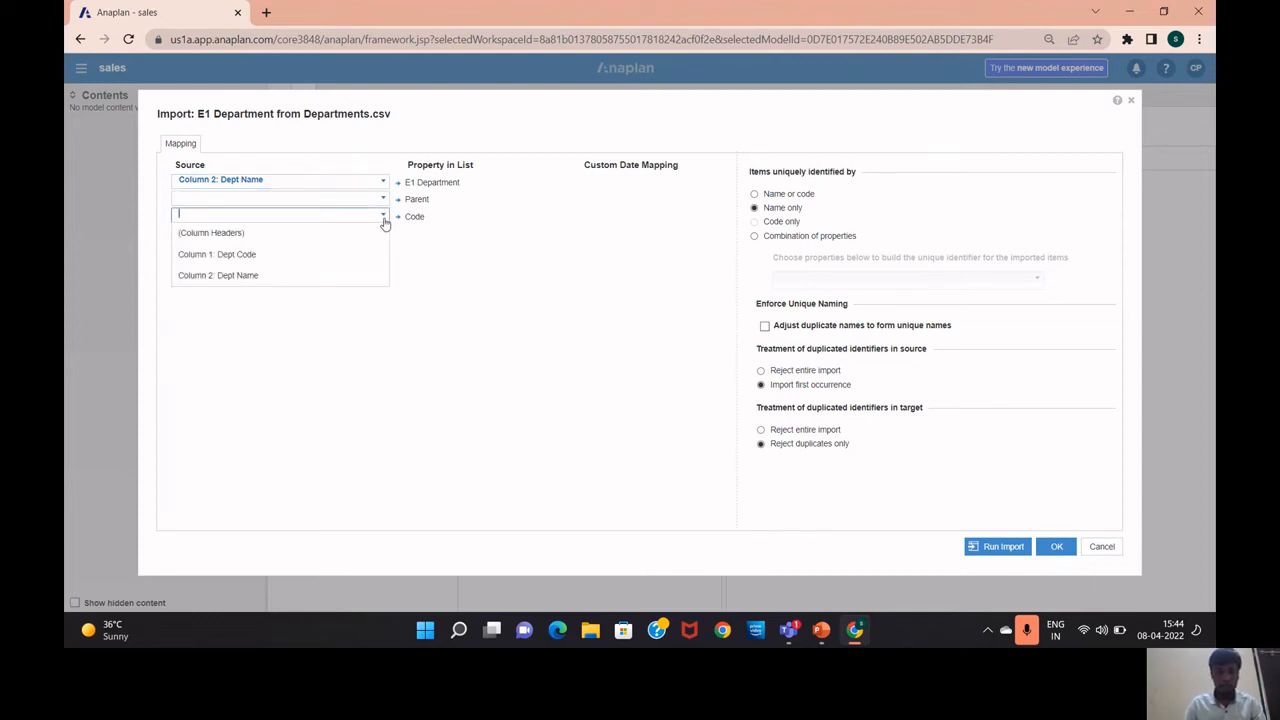
{"action": "left_click", "coordinate": [309, 257]}
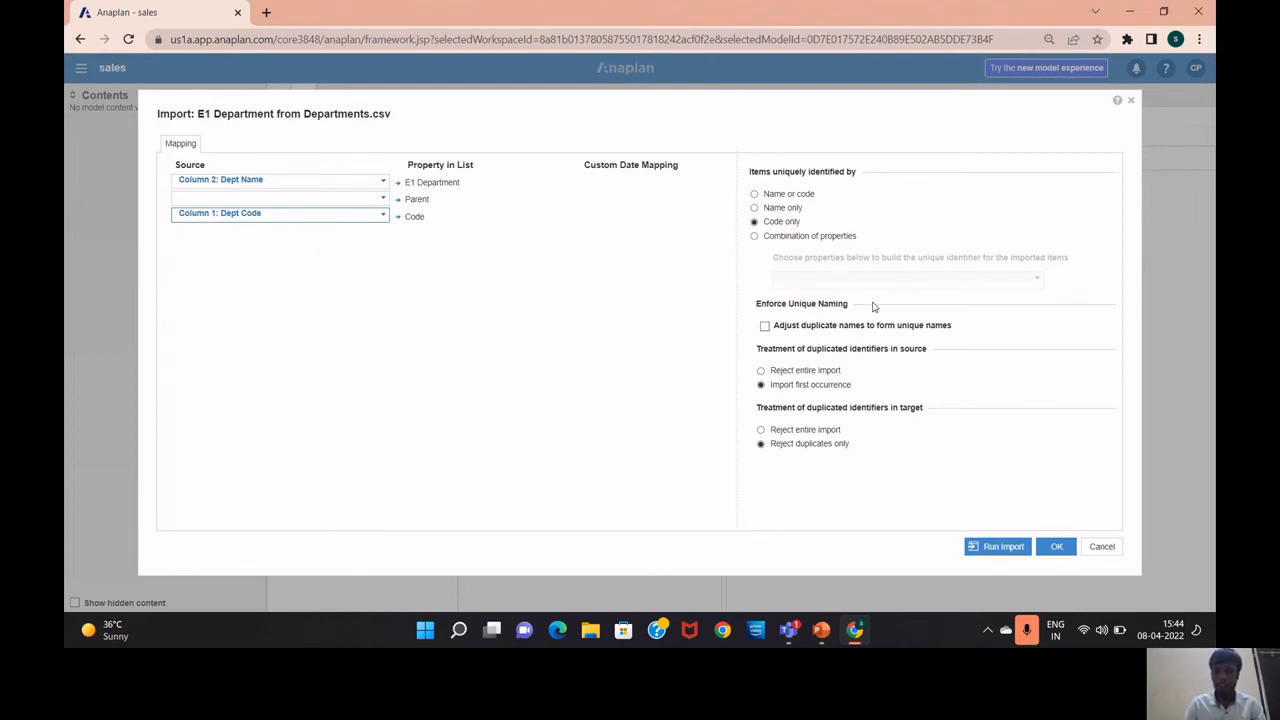
{"action": "left_click", "coordinate": [1022, 553]}
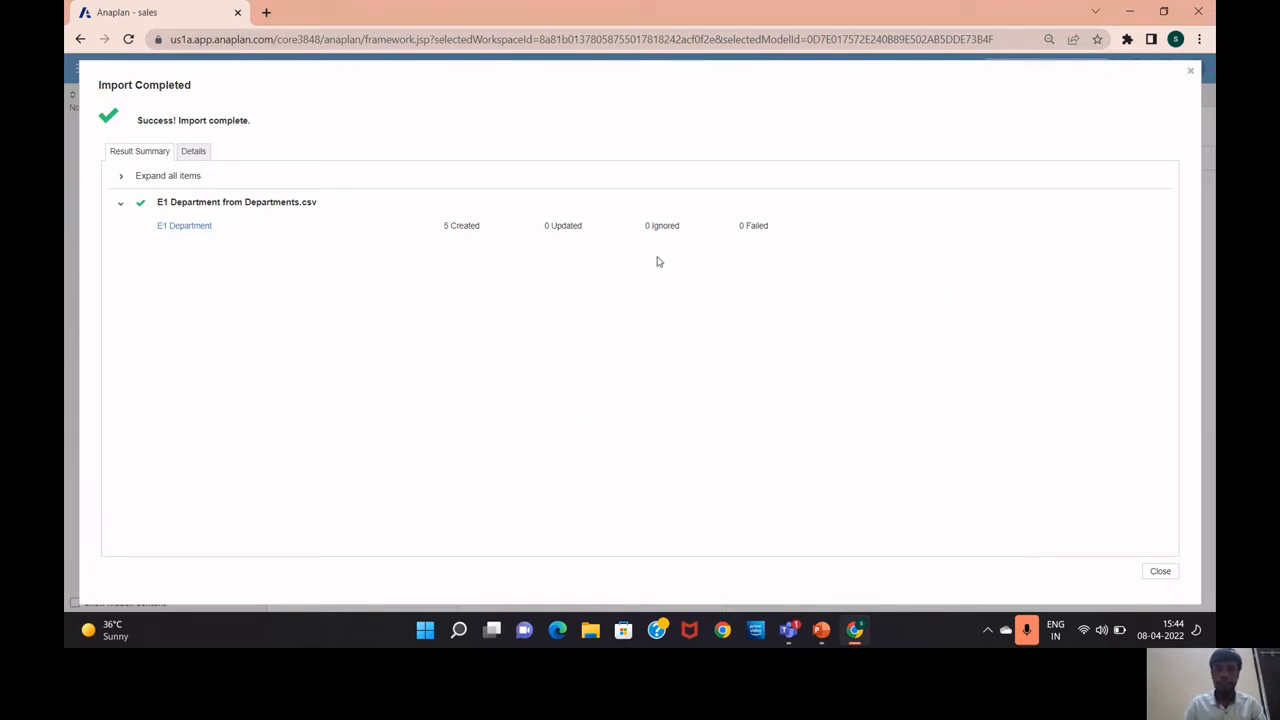
{"action": "left_click", "coordinate": [1157, 571]}
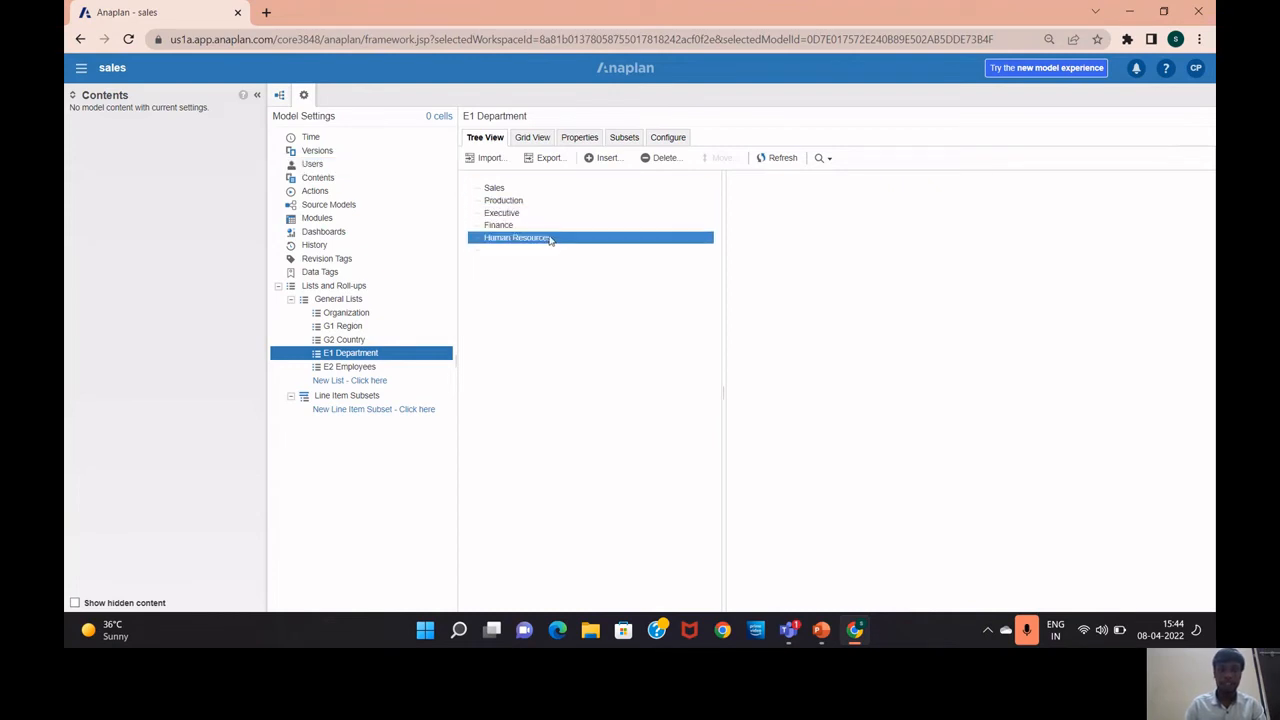
In General Lists, set G2 Country's parent hierarchy to G1 Region
{"action": "left_click", "coordinate": [343, 367]}
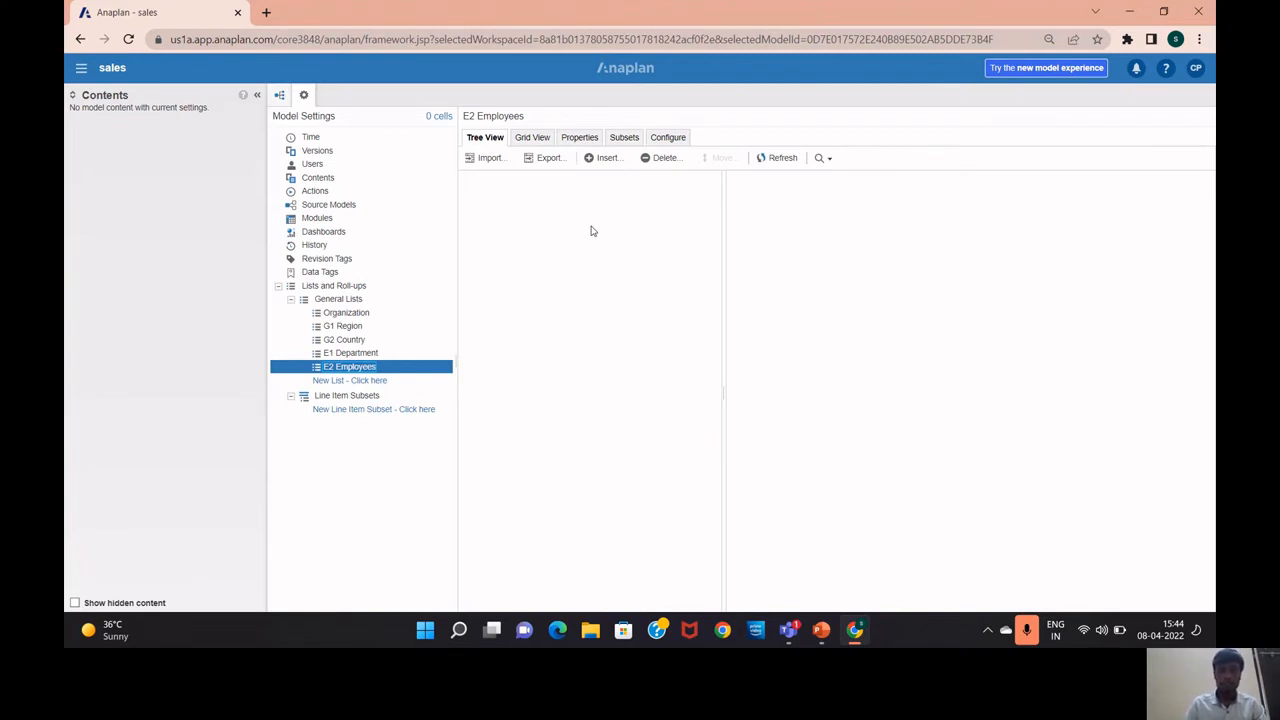
{"action": "left_click", "coordinate": [490, 165]}
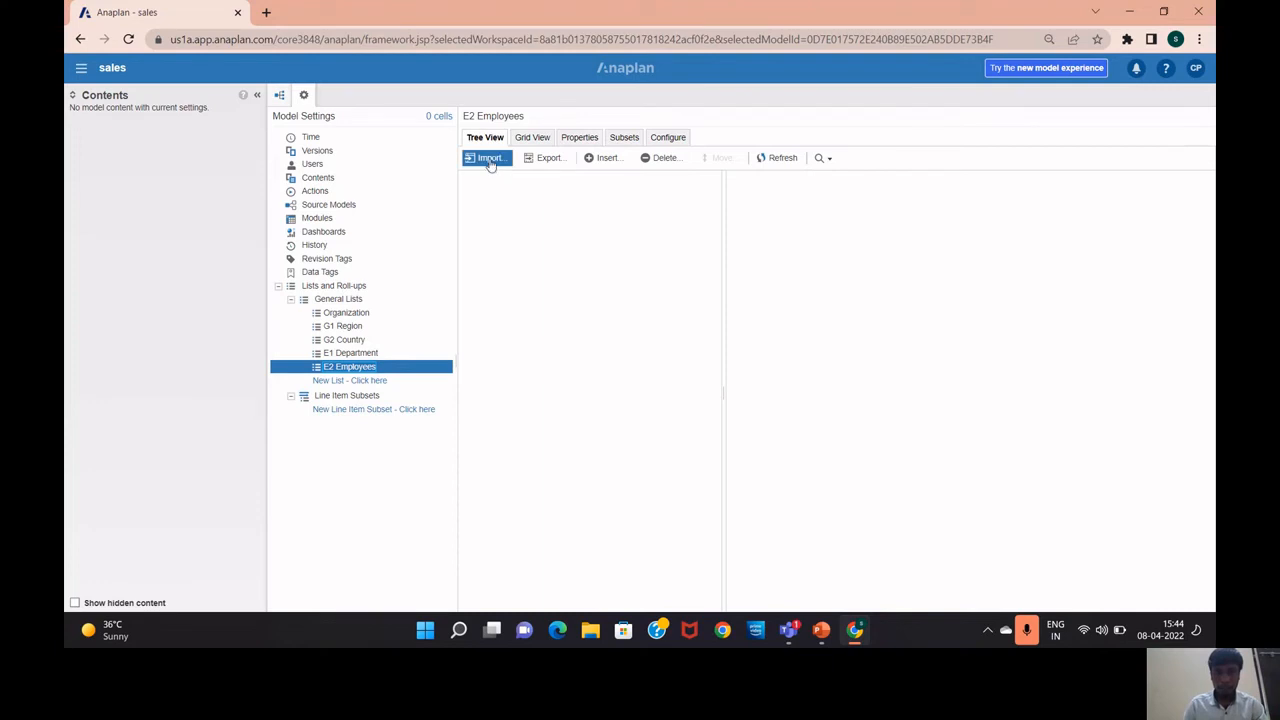
{"action": "left_click", "coordinate": [386, 302]}
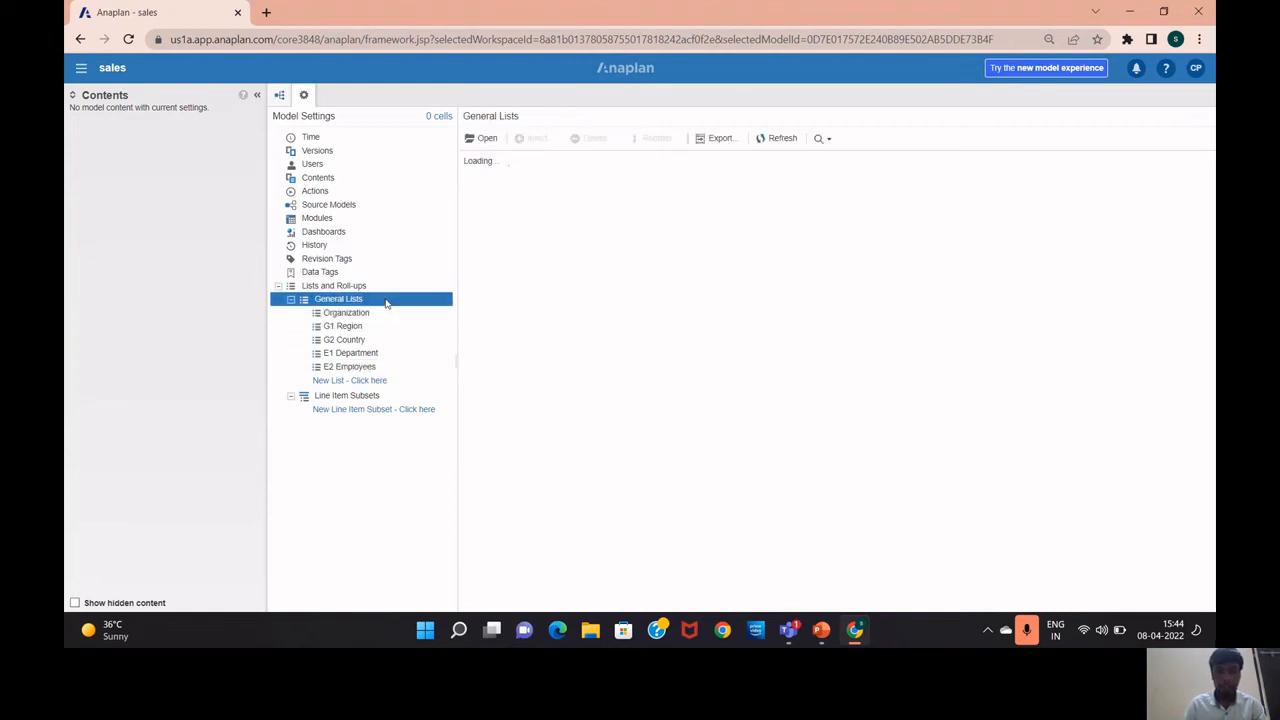
{"action": "left_click", "coordinate": [515, 195]}
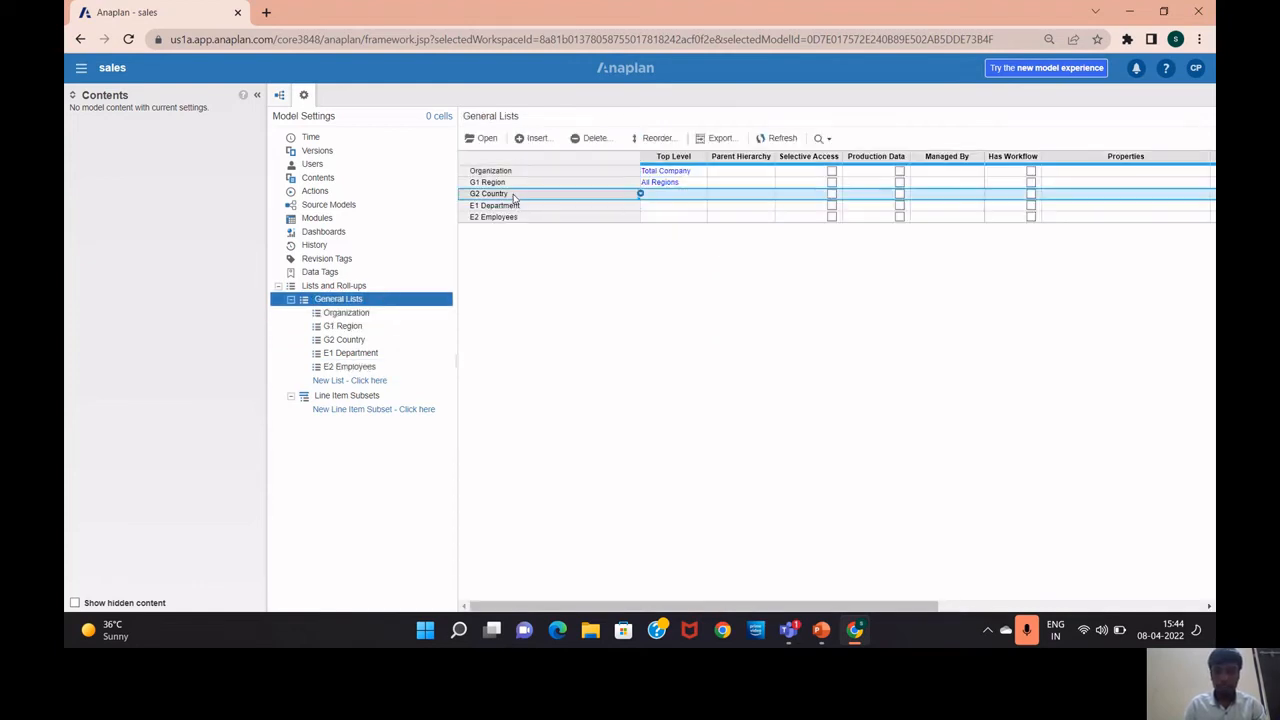
{"action": "left_click", "coordinate": [718, 199]}
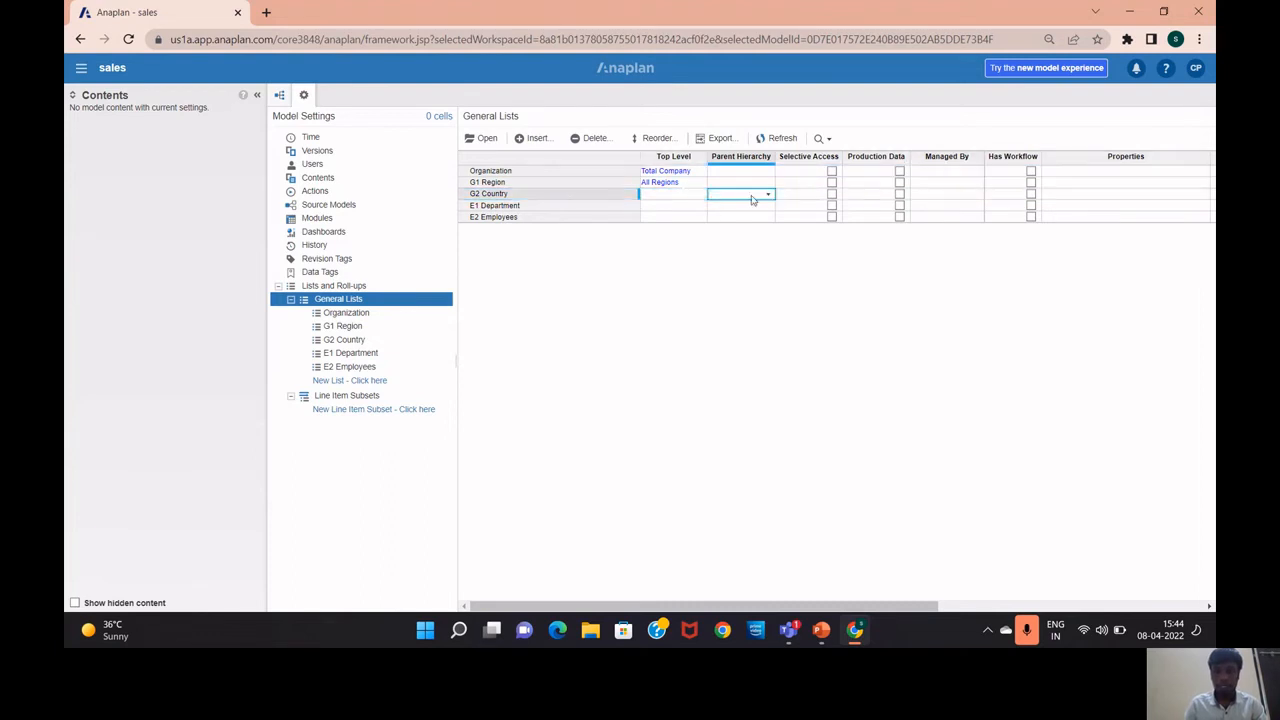
{"action": "left_click", "coordinate": [768, 197]}
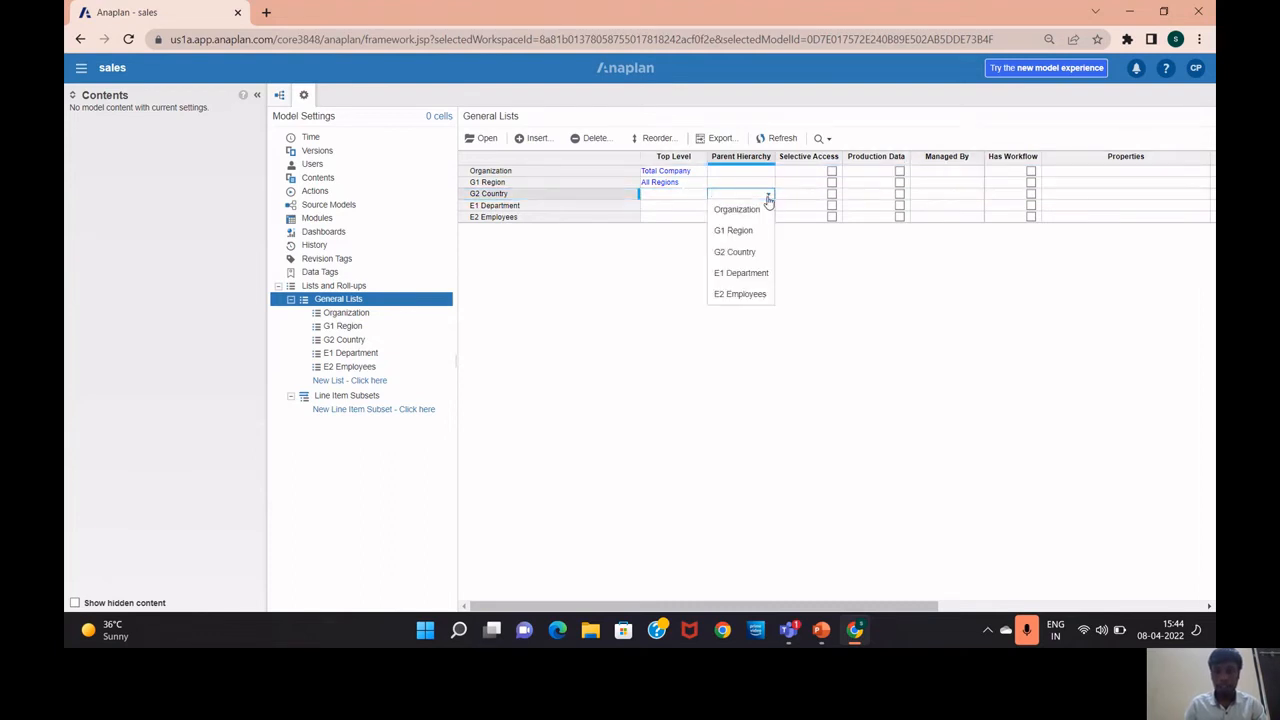
{"action": "left_click", "coordinate": [735, 230]}
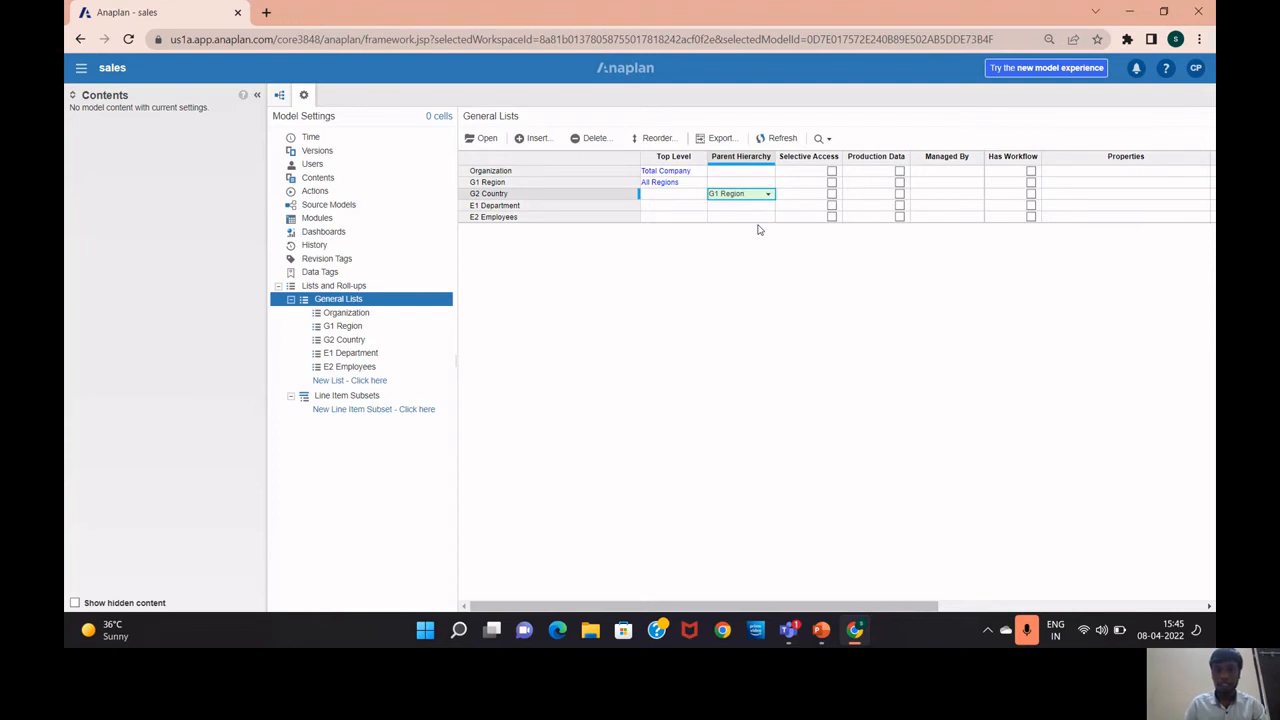
Set E2 Employees' parent hierarchy to E1 Department, then open E1 Department
{"action": "left_click", "coordinate": [760, 217]}
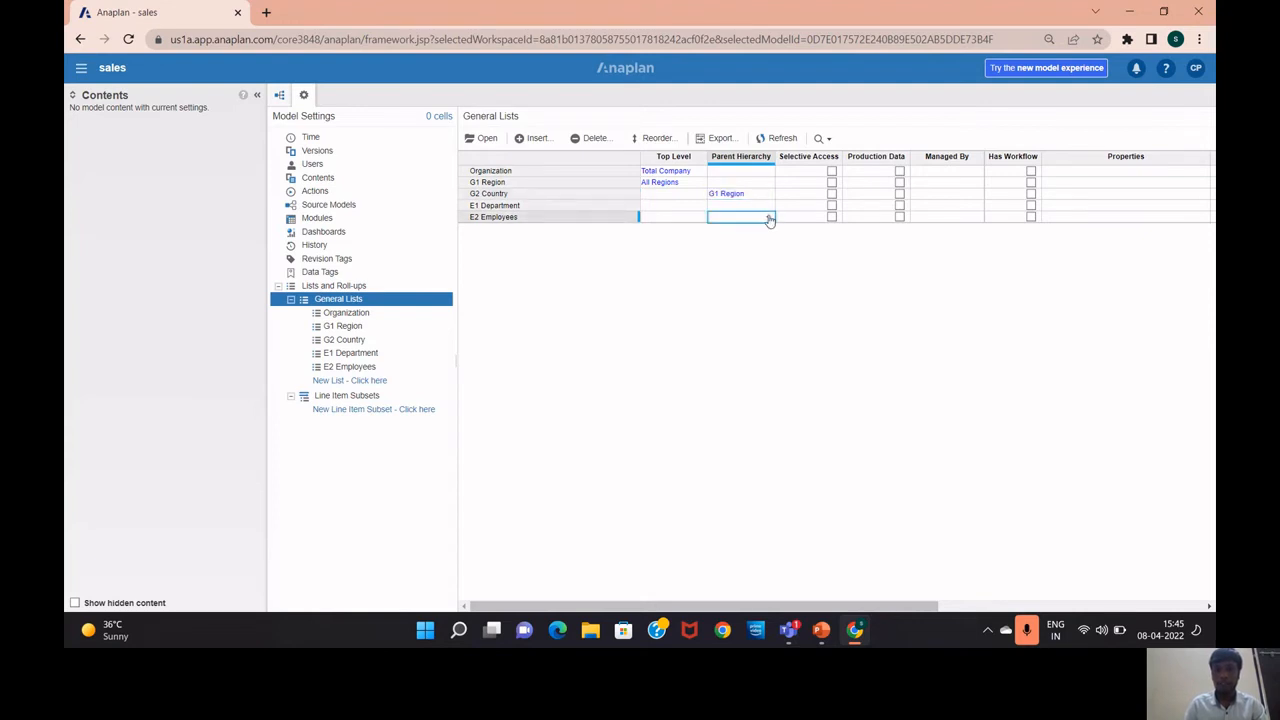
{"action": "left_click", "coordinate": [769, 218]}
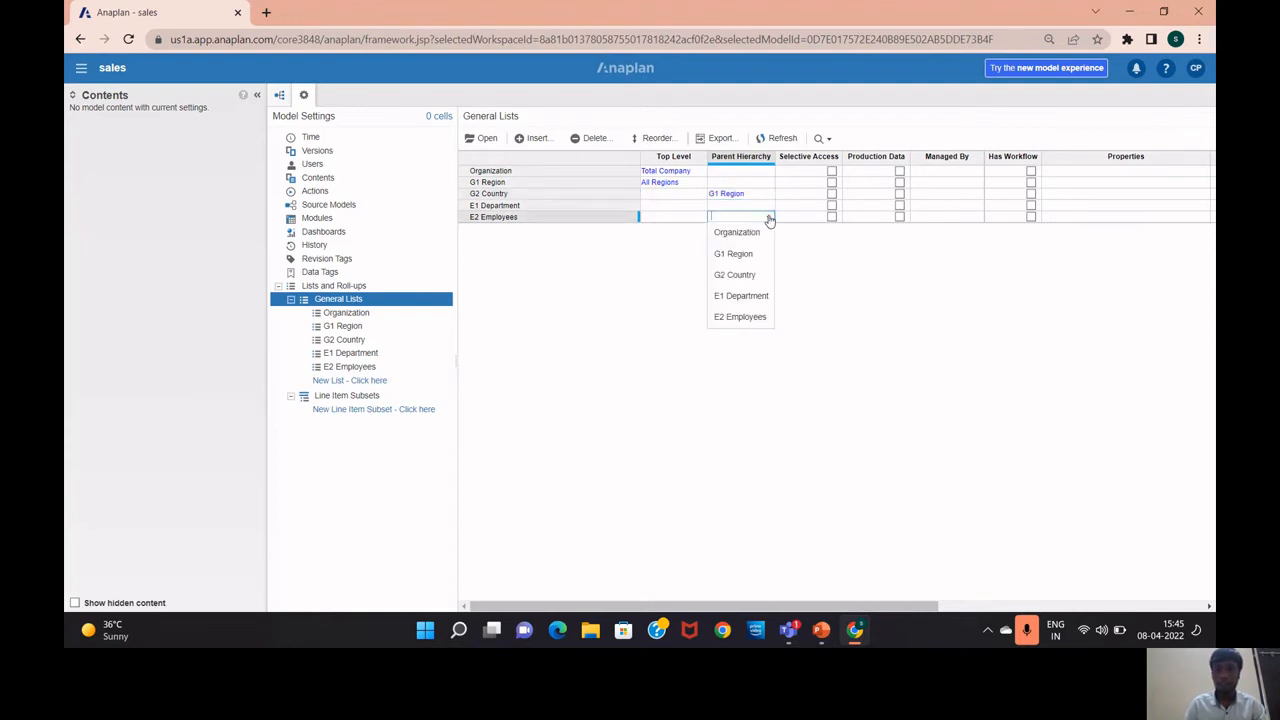
{"action": "left_click", "coordinate": [764, 296]}
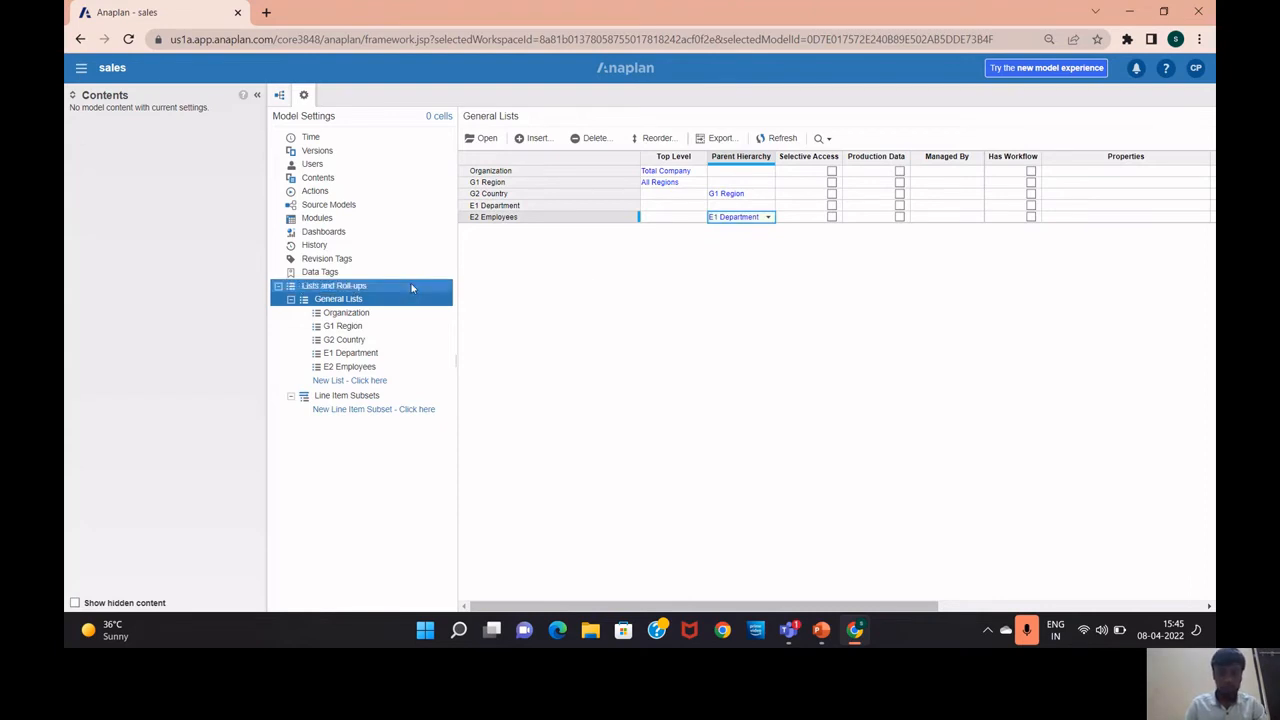
{"action": "left_click", "coordinate": [393, 366]}
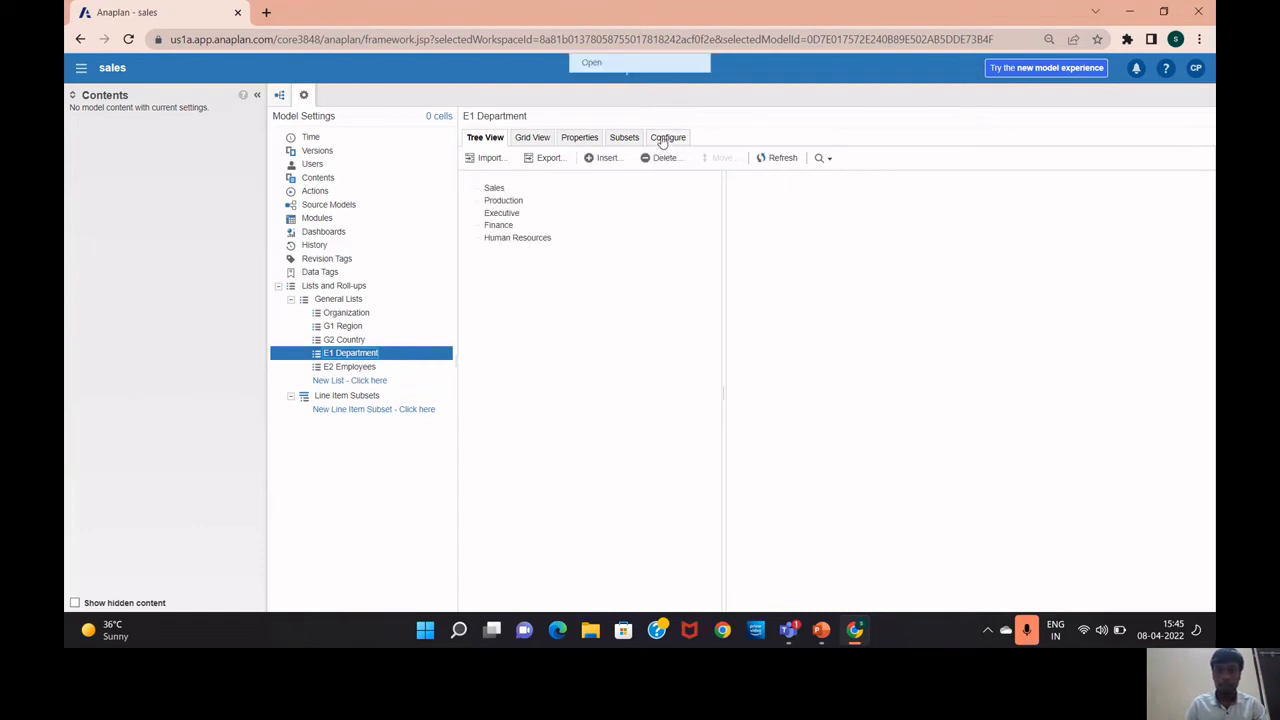
Give E1 Department the top-level item 'All Departments'
{"action": "left_click", "coordinate": [667, 138]}
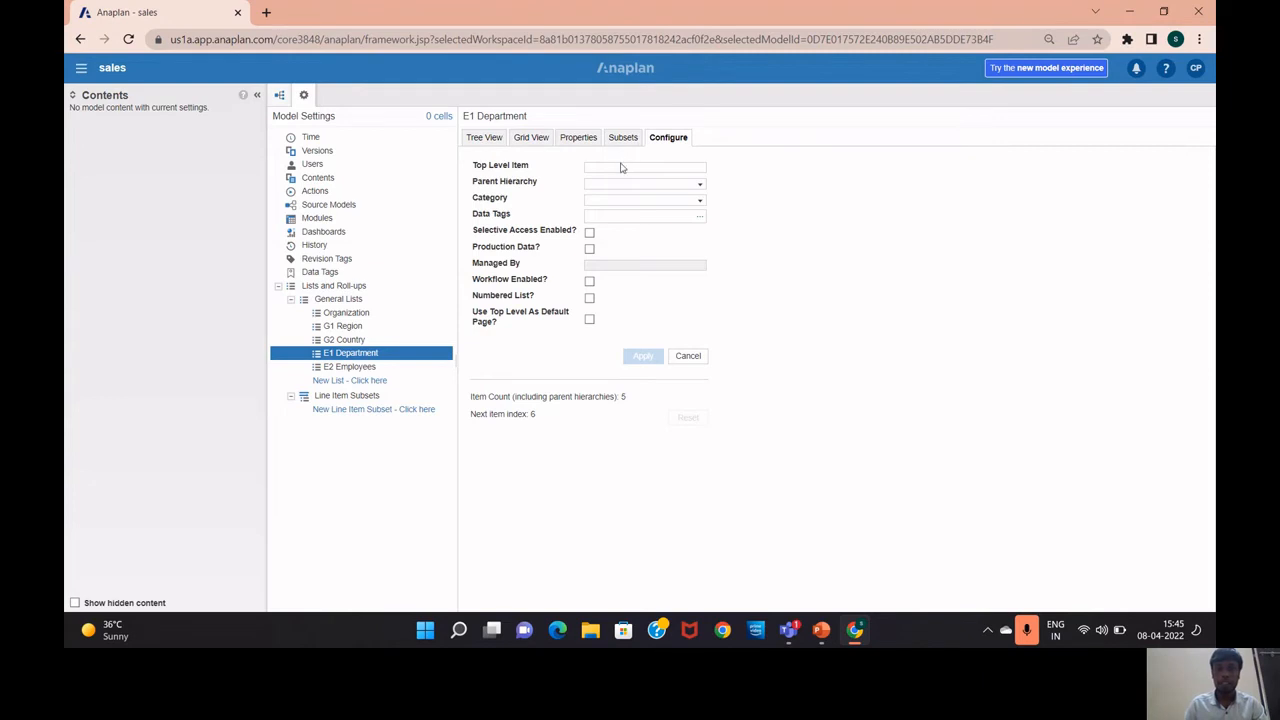
{"action": "left_click", "coordinate": [621, 163]}
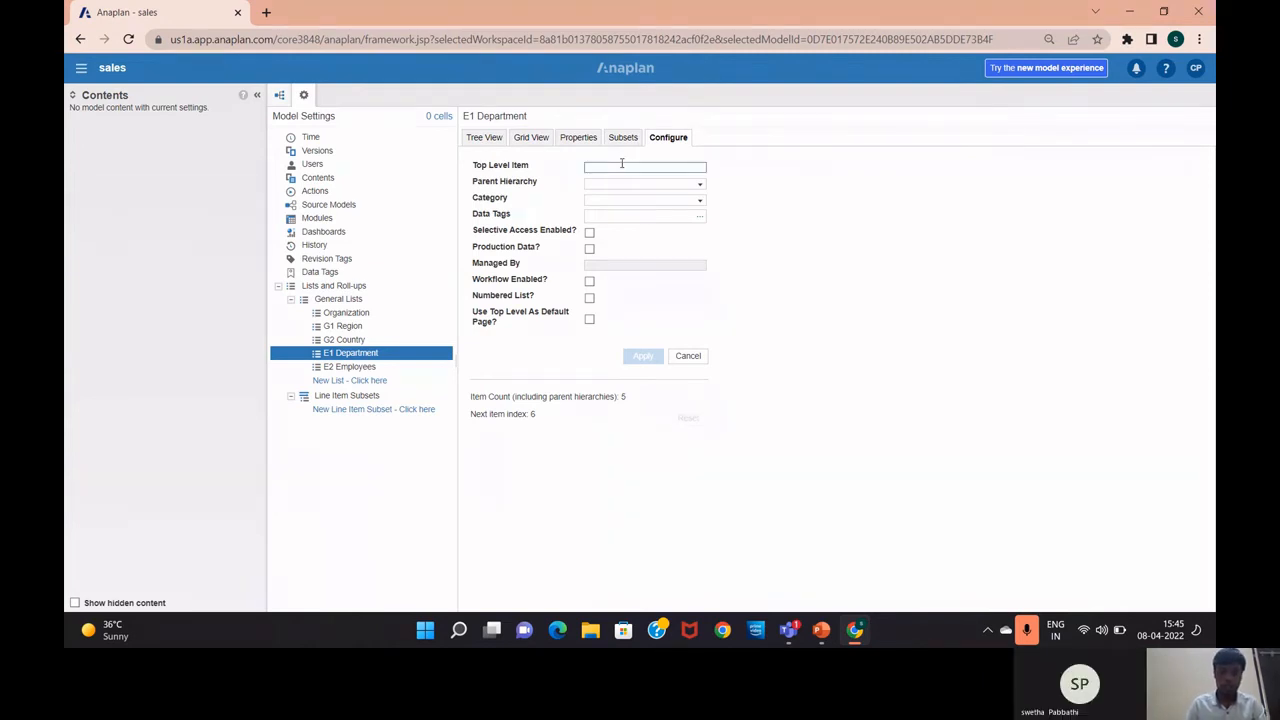
{"action": "type", "text": "All D"}
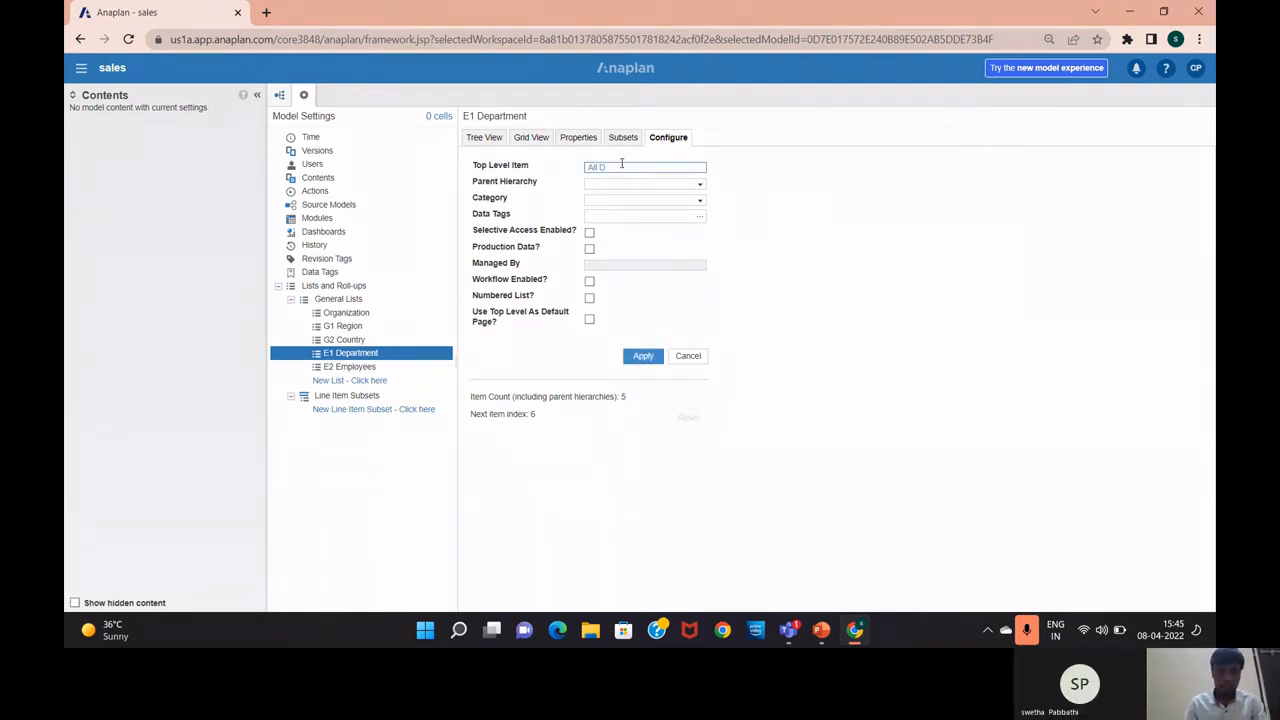
{"action": "type", "text": "epar"}
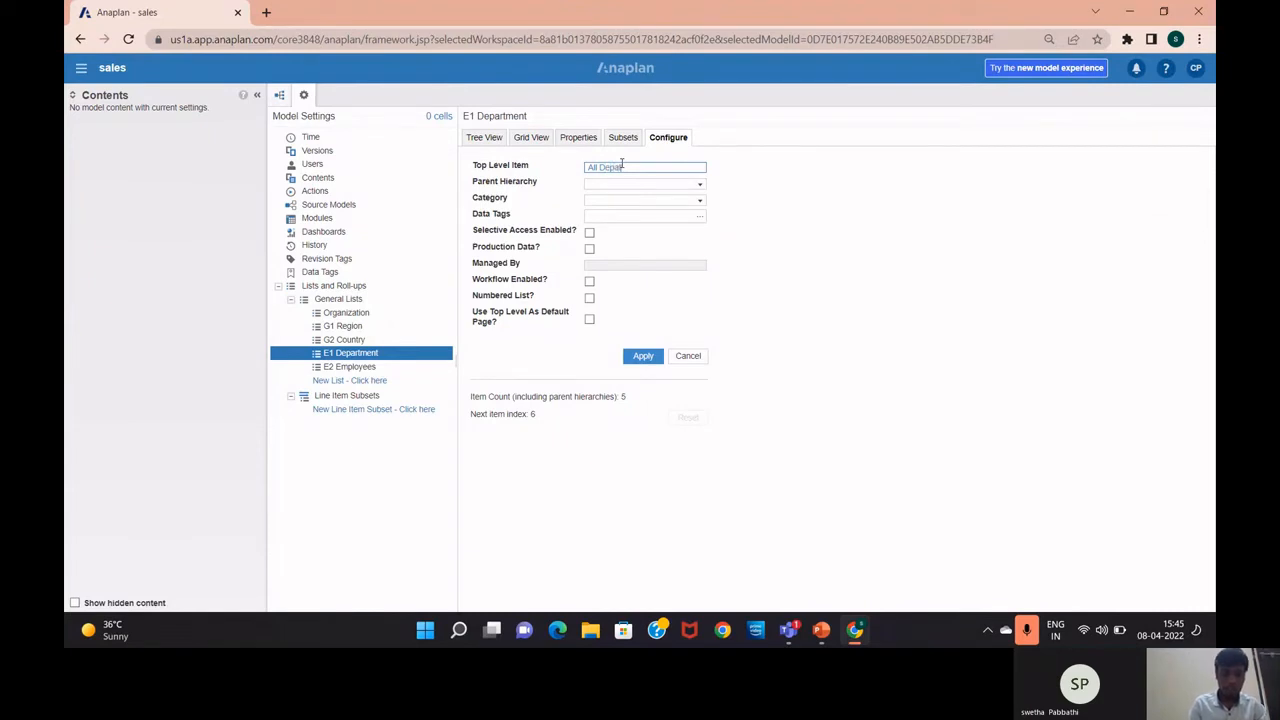
{"action": "type", "text": "tments"}
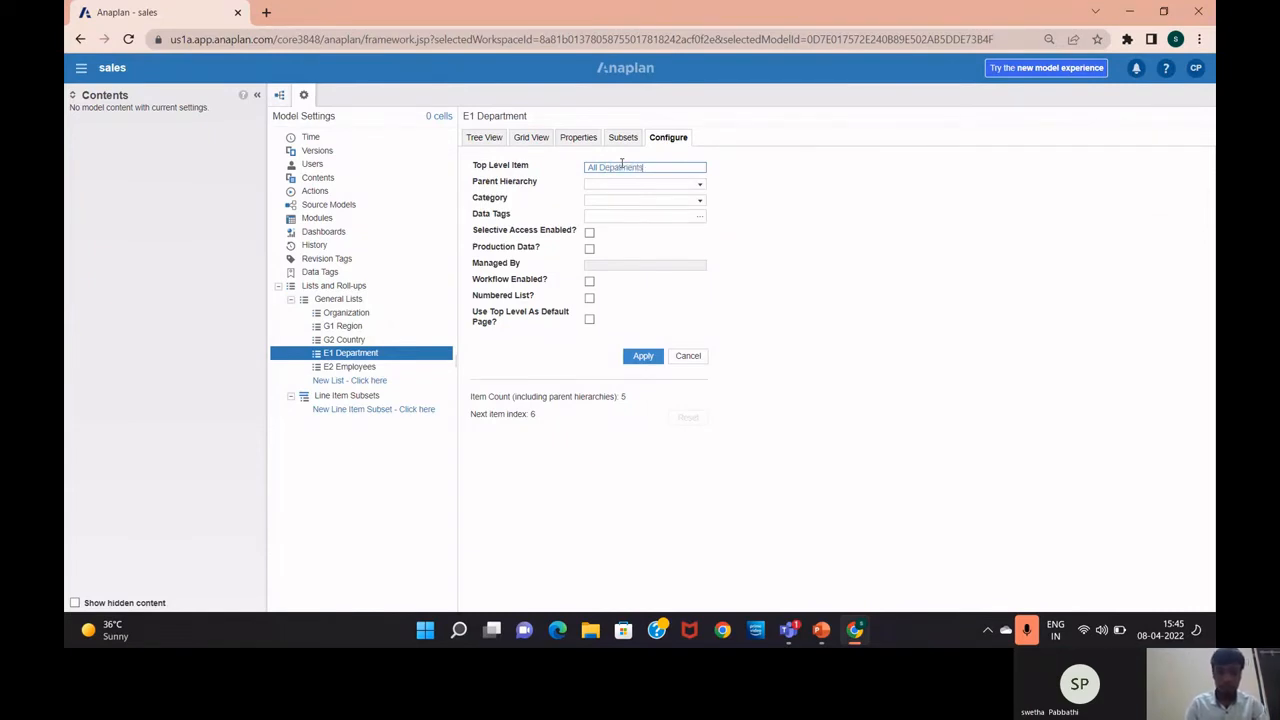
{"action": "left_click", "coordinate": [651, 356]}
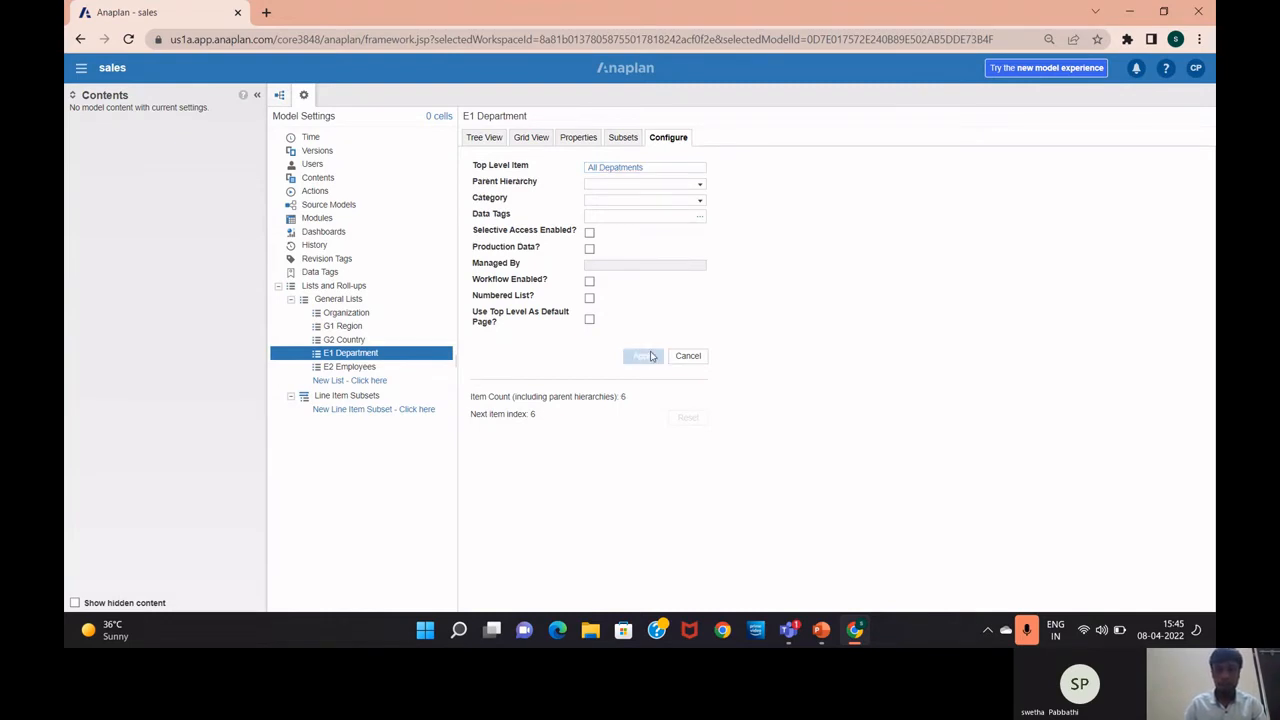
Convert E2 Employees to a numbered list and return to its tree view
{"action": "left_click", "coordinate": [350, 367]}
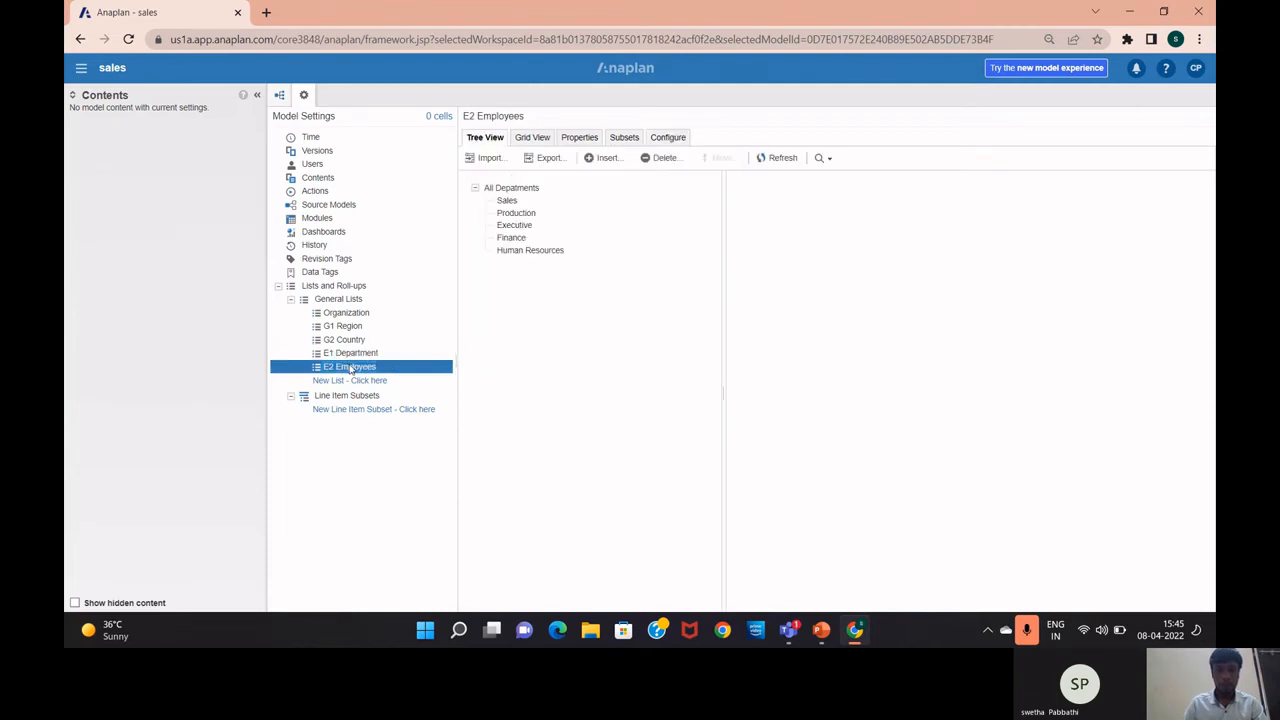
{"action": "left_click", "coordinate": [520, 201]}
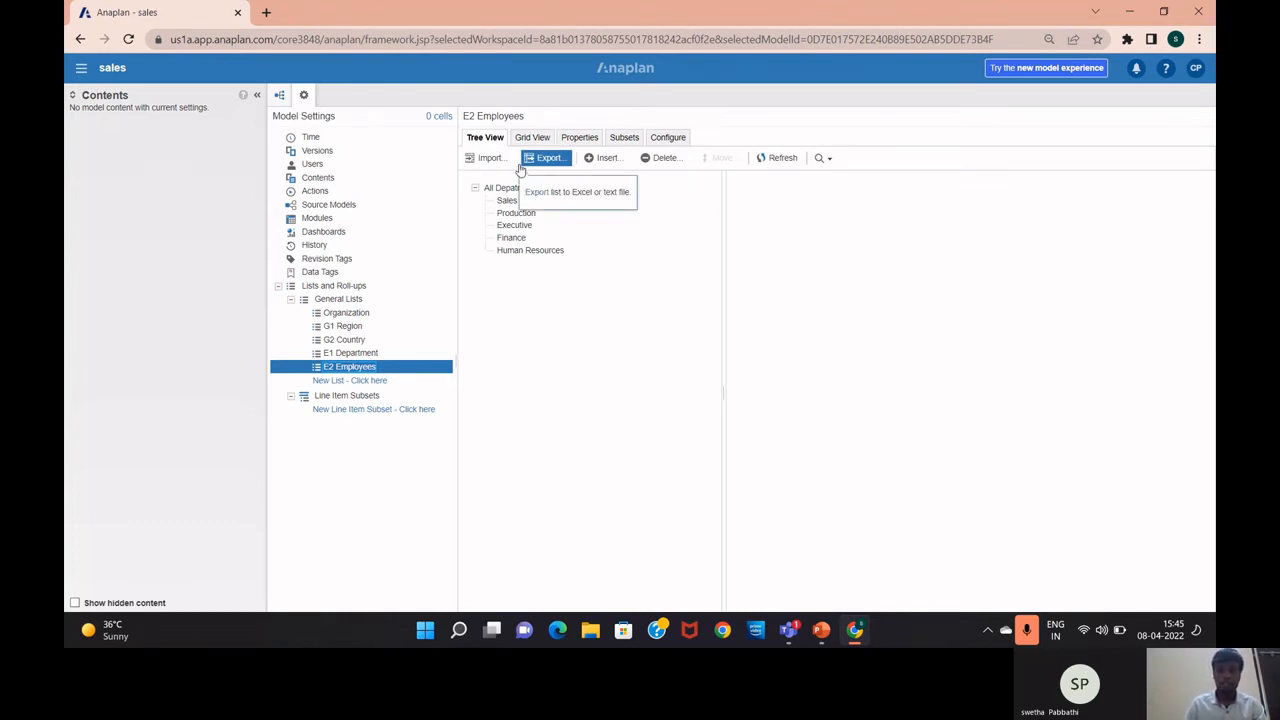
{"action": "left_click", "coordinate": [664, 138]}
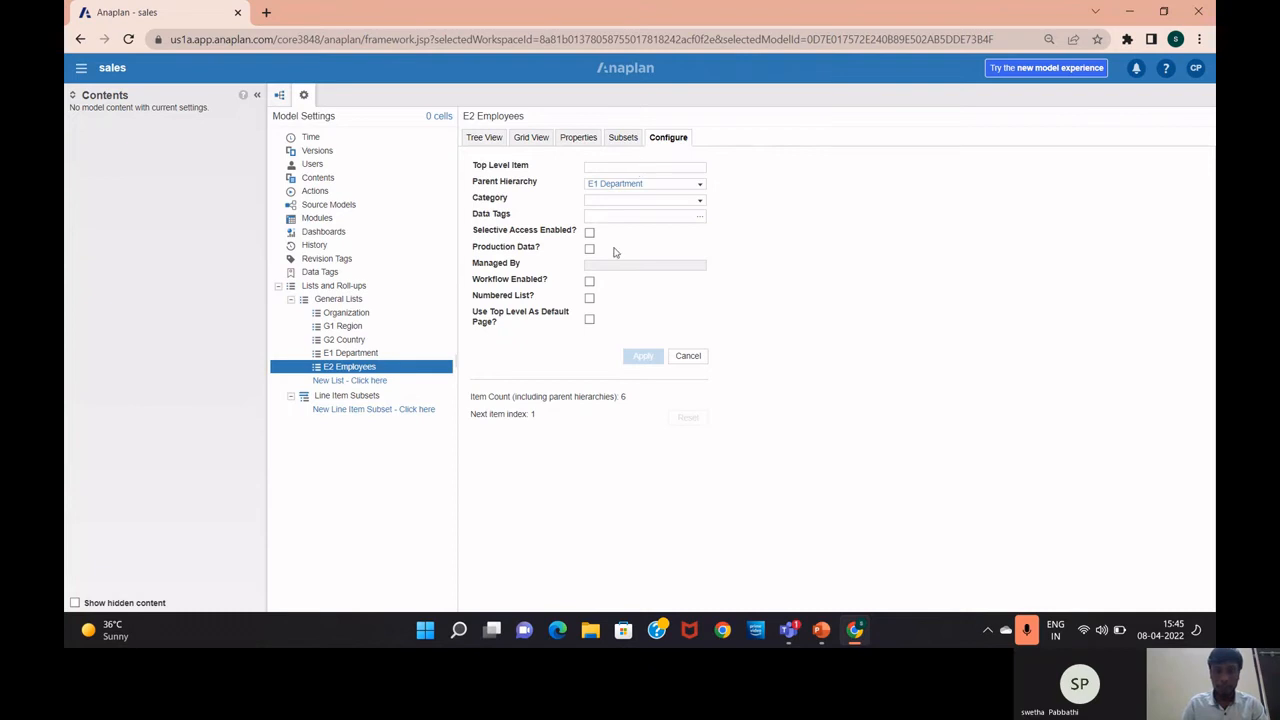
{"action": "left_click", "coordinate": [589, 299]}
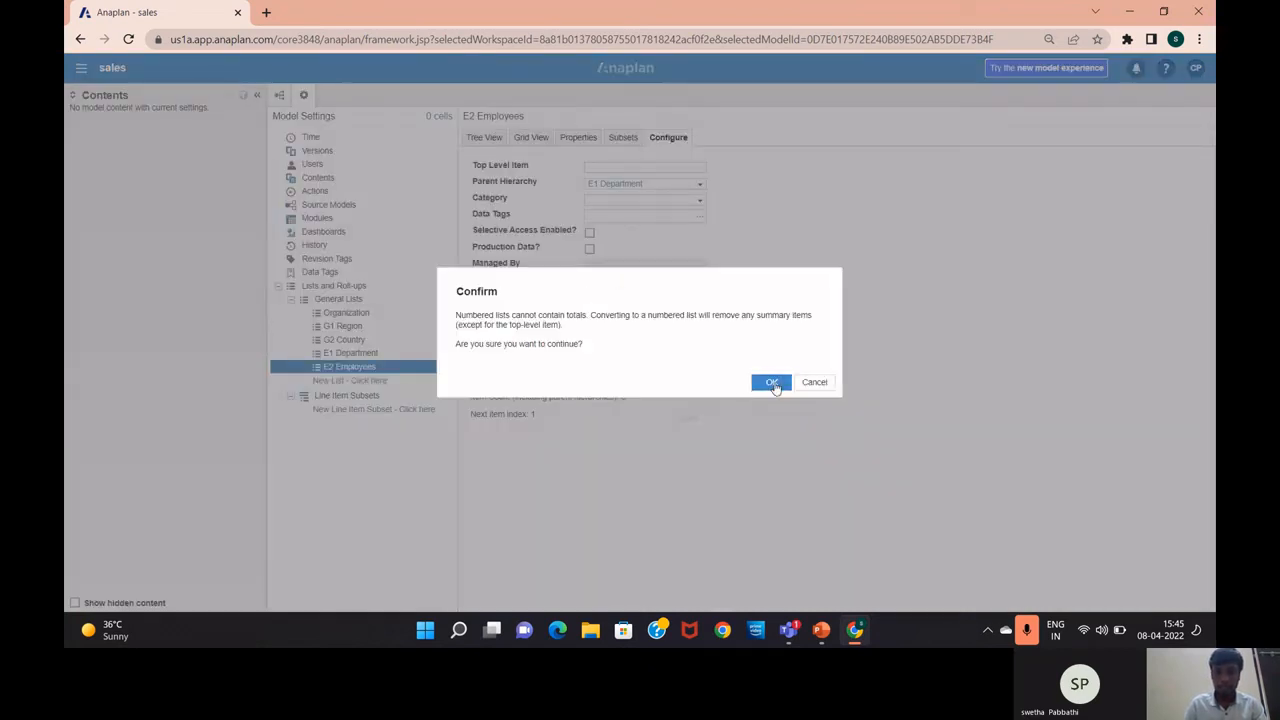
{"action": "left_click", "coordinate": [771, 383]}
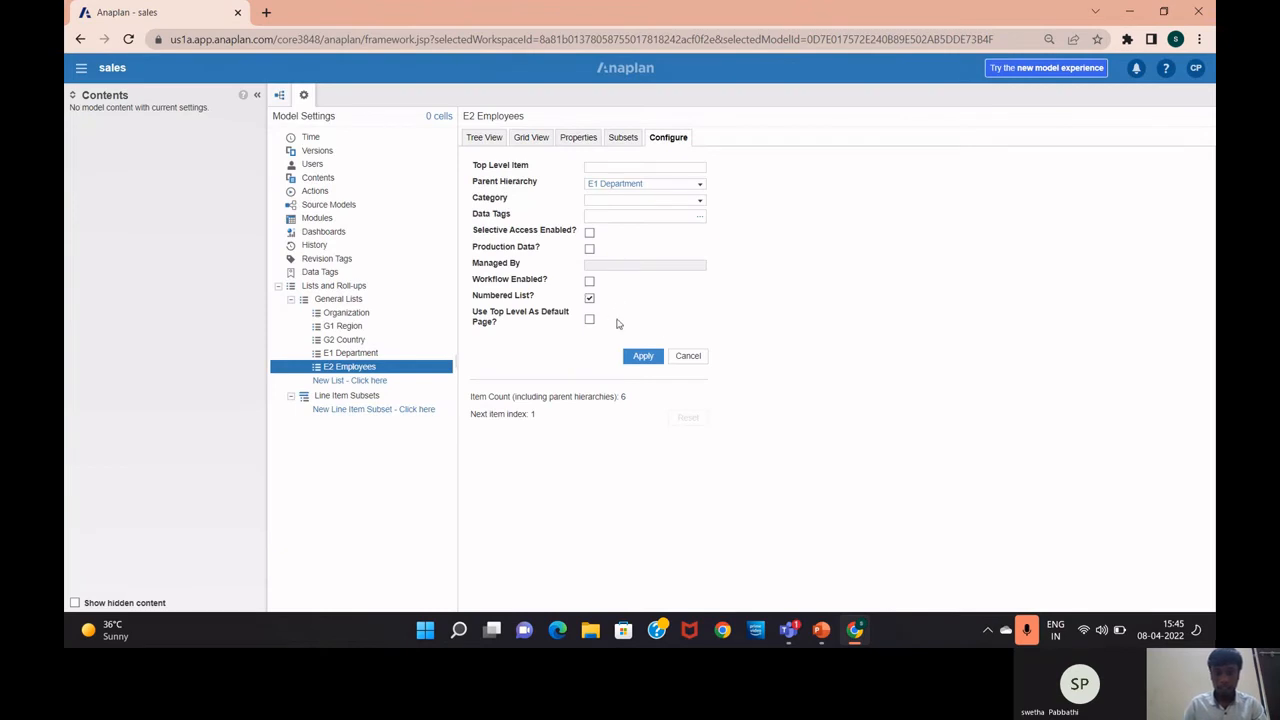
{"action": "left_click", "coordinate": [642, 358]}
{"action": "left_click", "coordinate": [481, 137]}
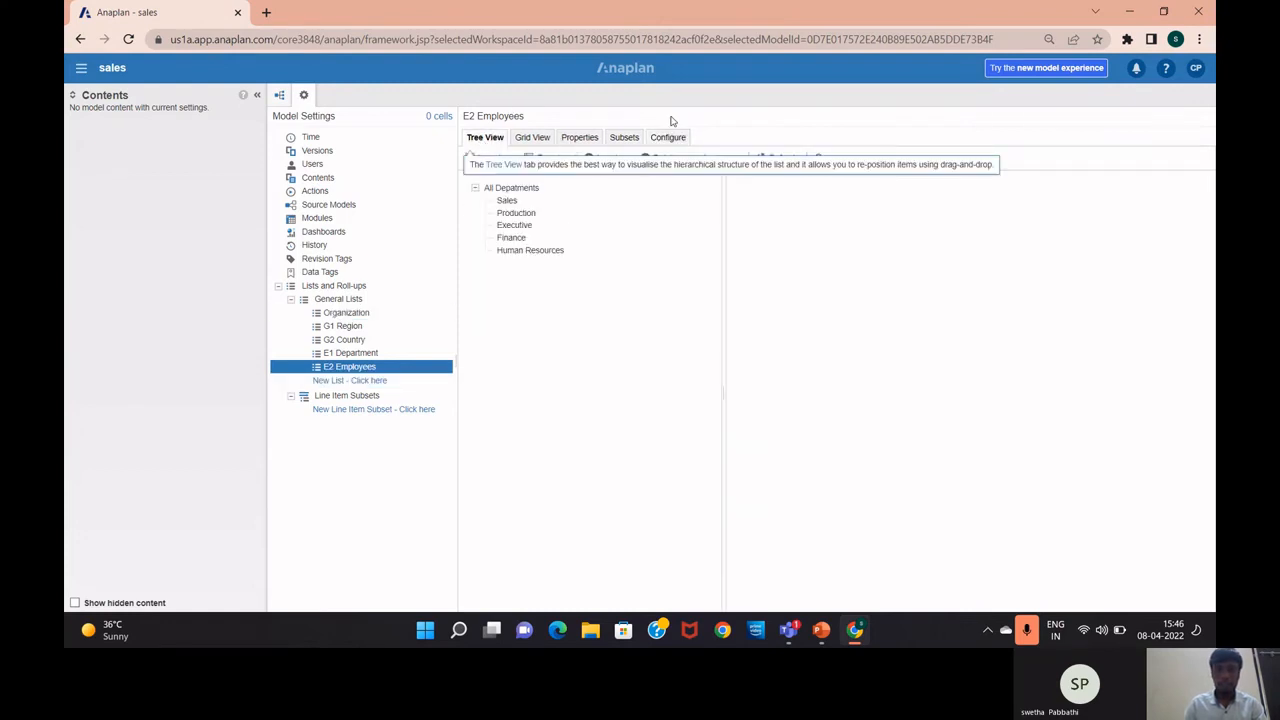
Add a Text-formatted Display Name property to E2 Employees
{"action": "left_click", "coordinate": [579, 137]}
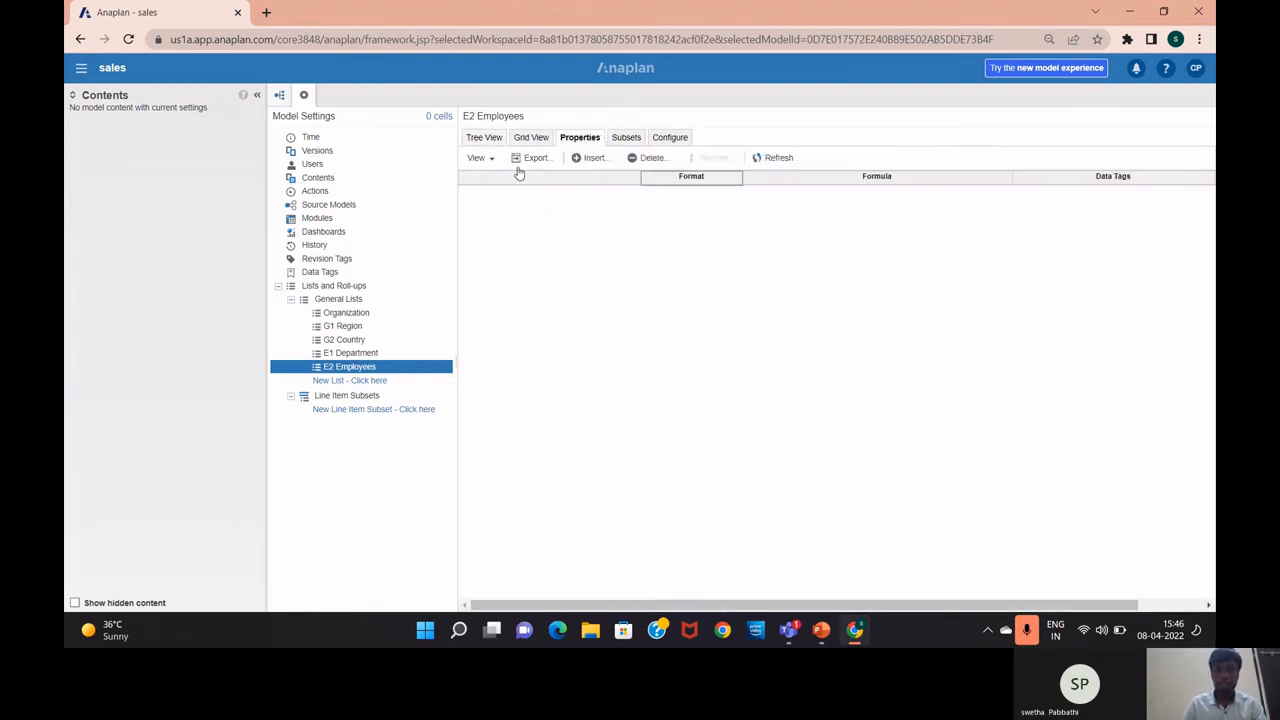
{"action": "left_click", "coordinate": [586, 159]}
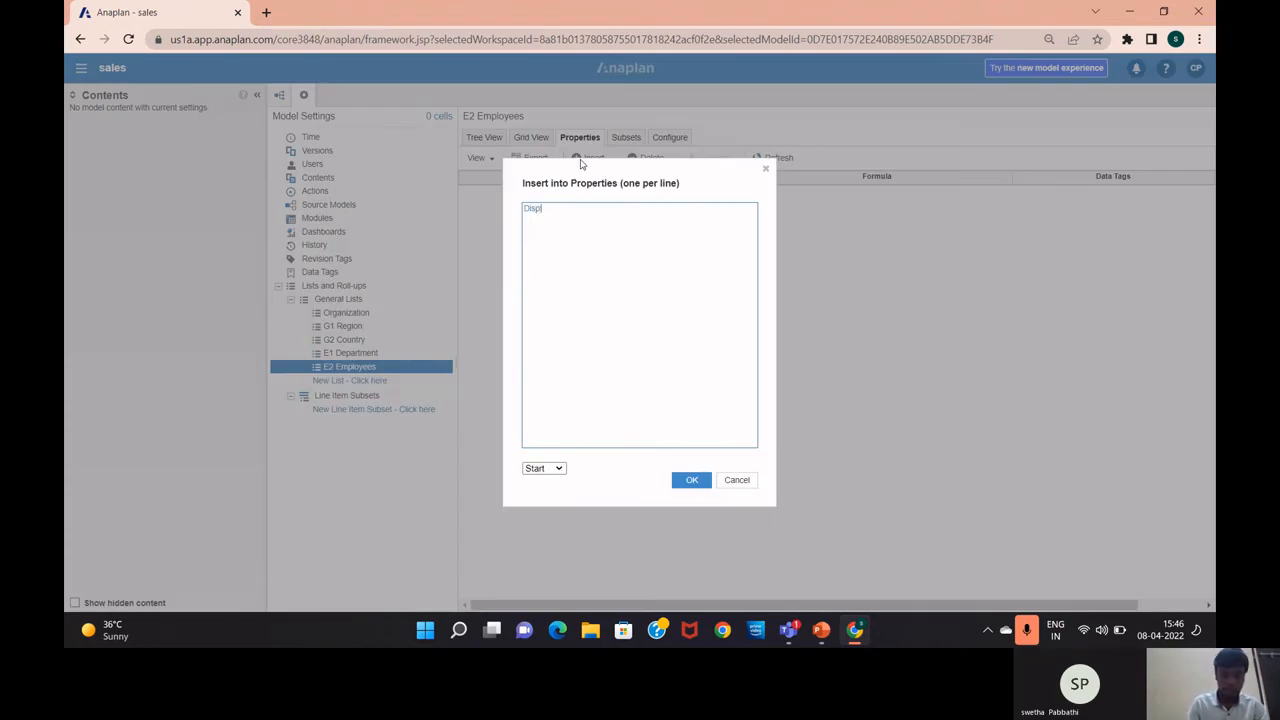
{"action": "type", "text": "Display Name"}
{"action": "left_click", "coordinate": [683, 482]}
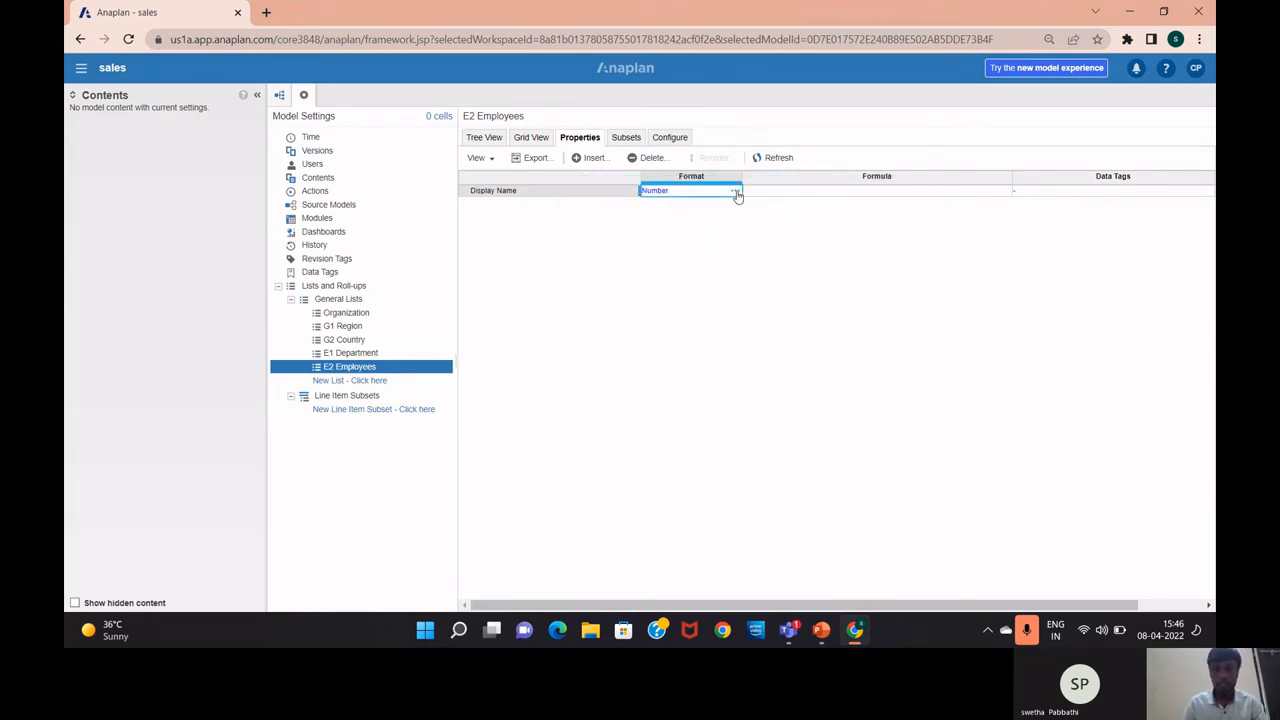
{"action": "left_click", "coordinate": [737, 193]}
{"action": "left_click", "coordinate": [590, 187]}
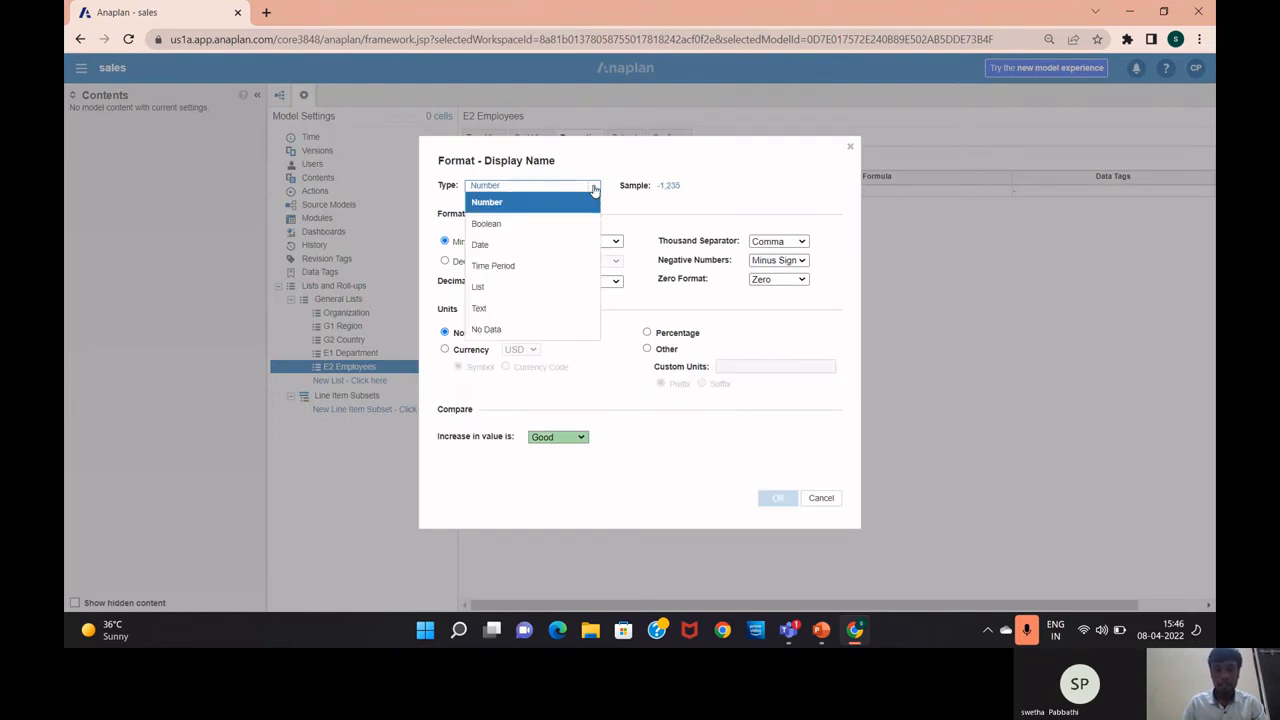
{"action": "left_click", "coordinate": [544, 307]}
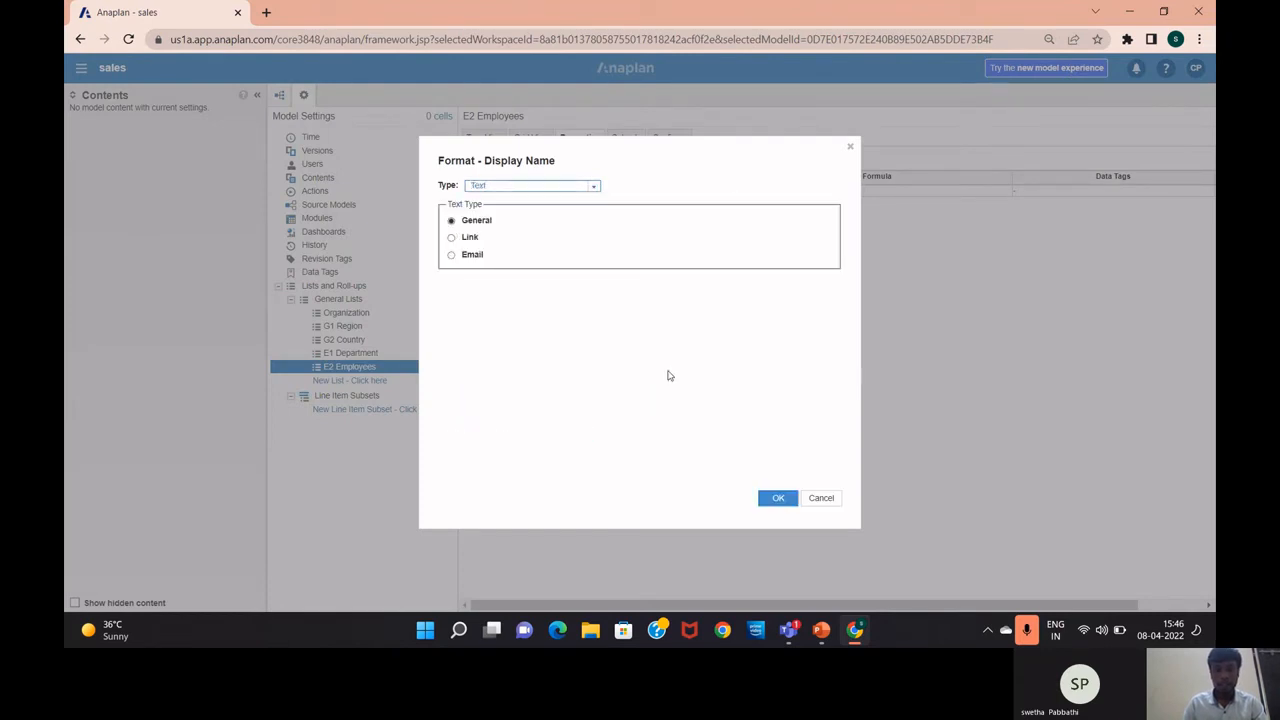
{"action": "left_click", "coordinate": [771, 500]}
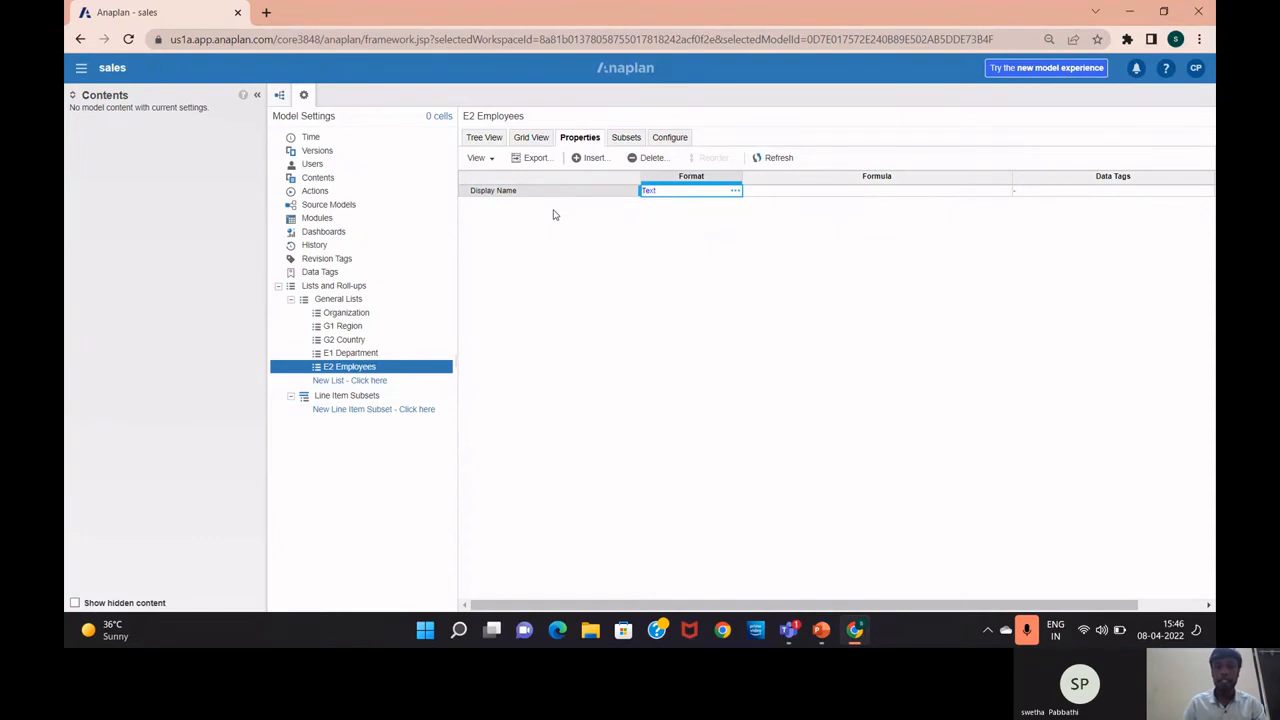
Choose Display Name as E2 Employees' display name property in General Lists, then reopen the list
{"action": "left_click", "coordinate": [624, 139]}
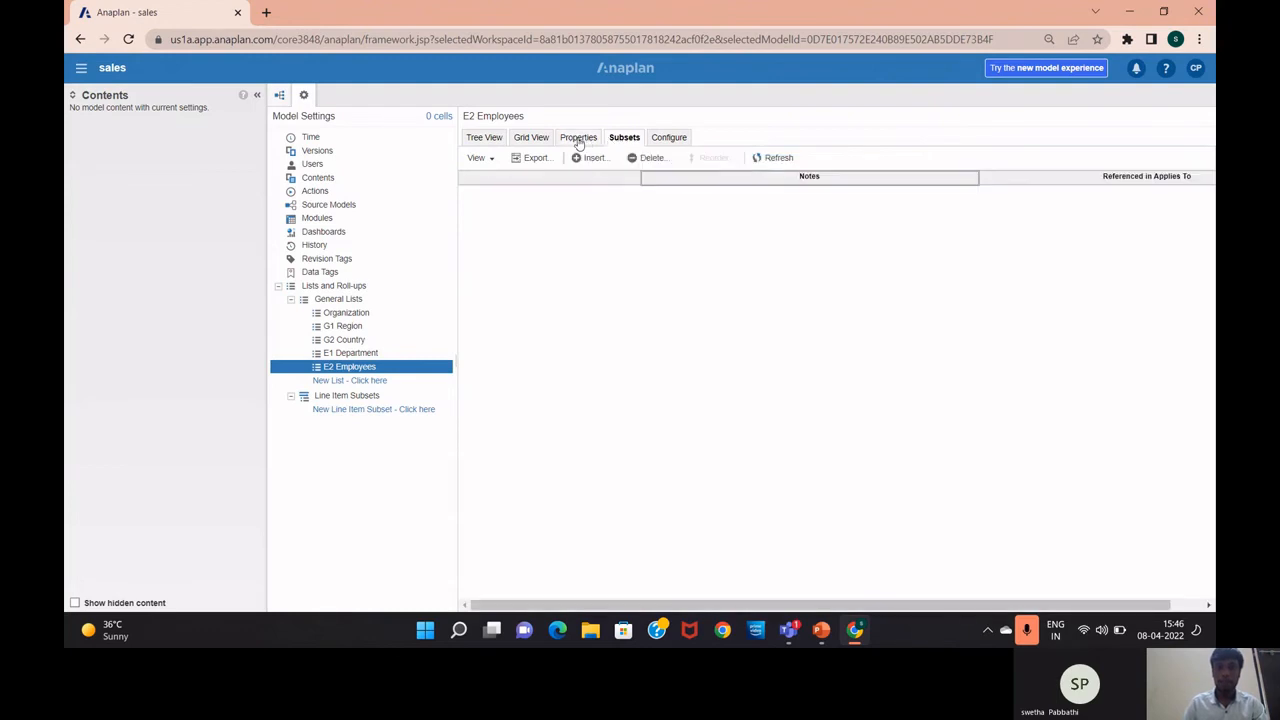
{"action": "left_click", "coordinate": [578, 140]}
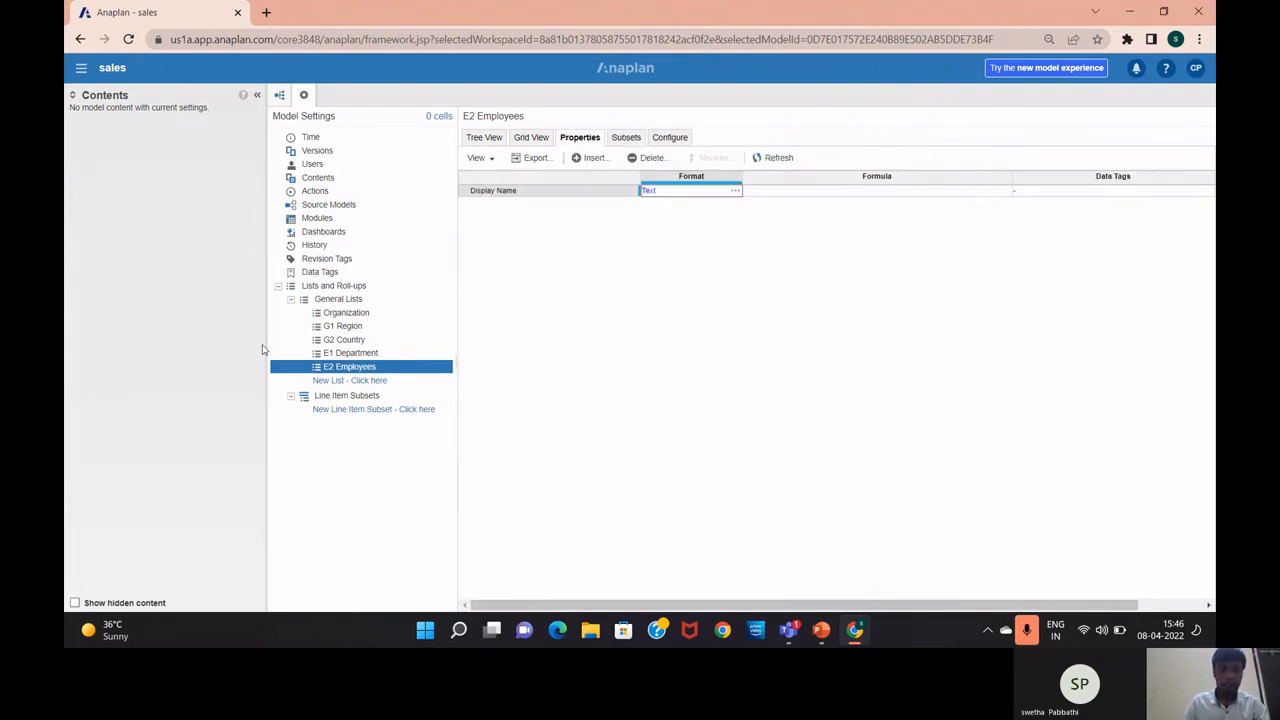
{"action": "left_click", "coordinate": [349, 300]}
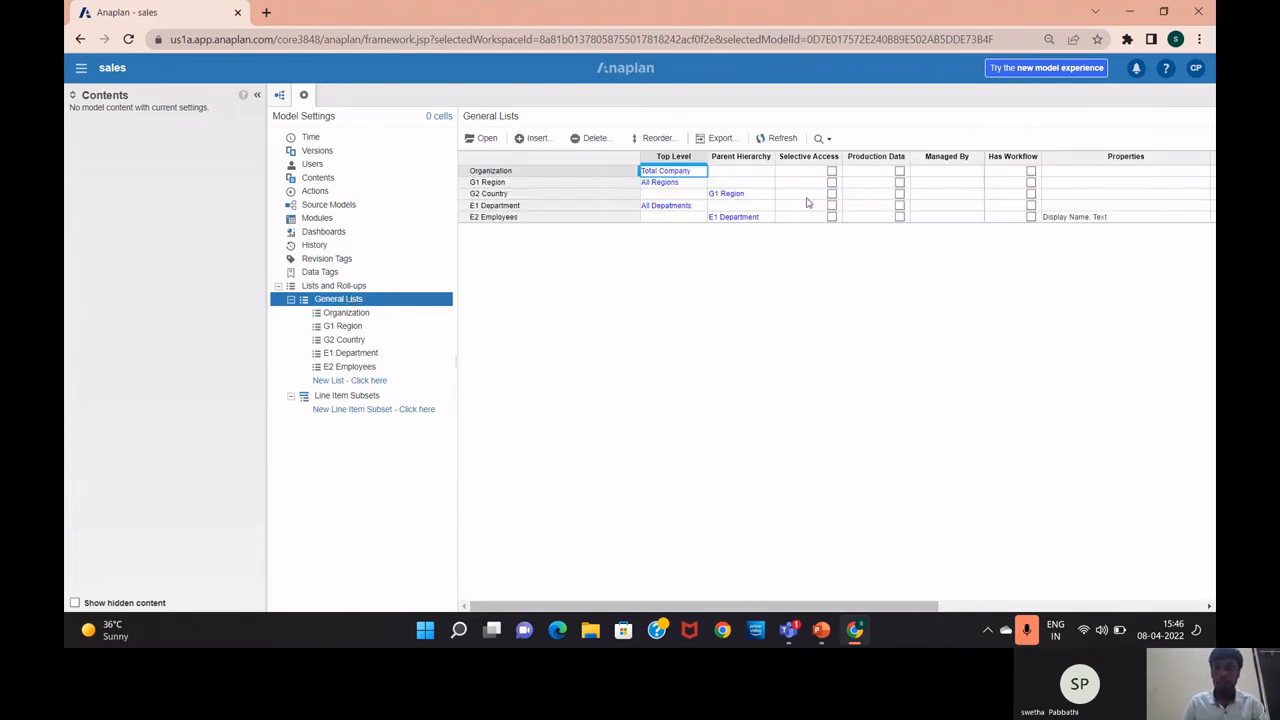
{"action": "scroll", "coordinate": [808, 203], "scroll_direction": "right", "scroll_amount": 3}
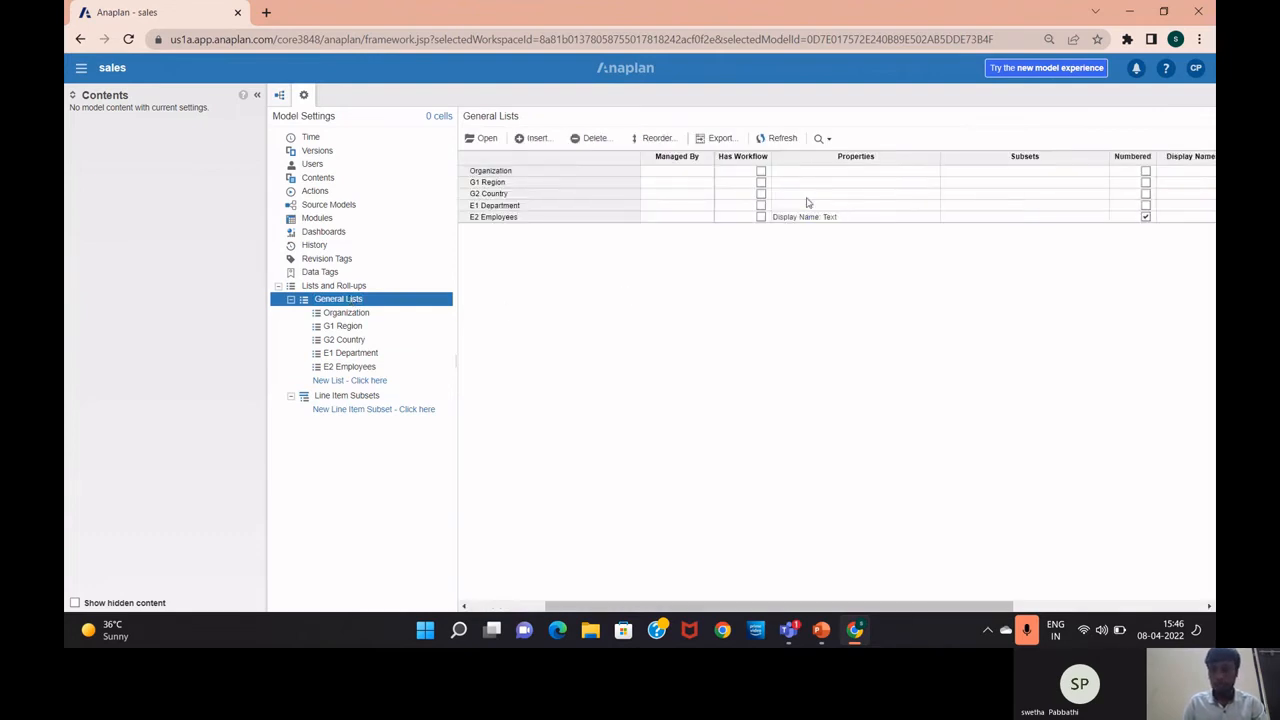
{"action": "scroll", "coordinate": [938, 219], "scroll_direction": "right", "scroll_amount": 3}
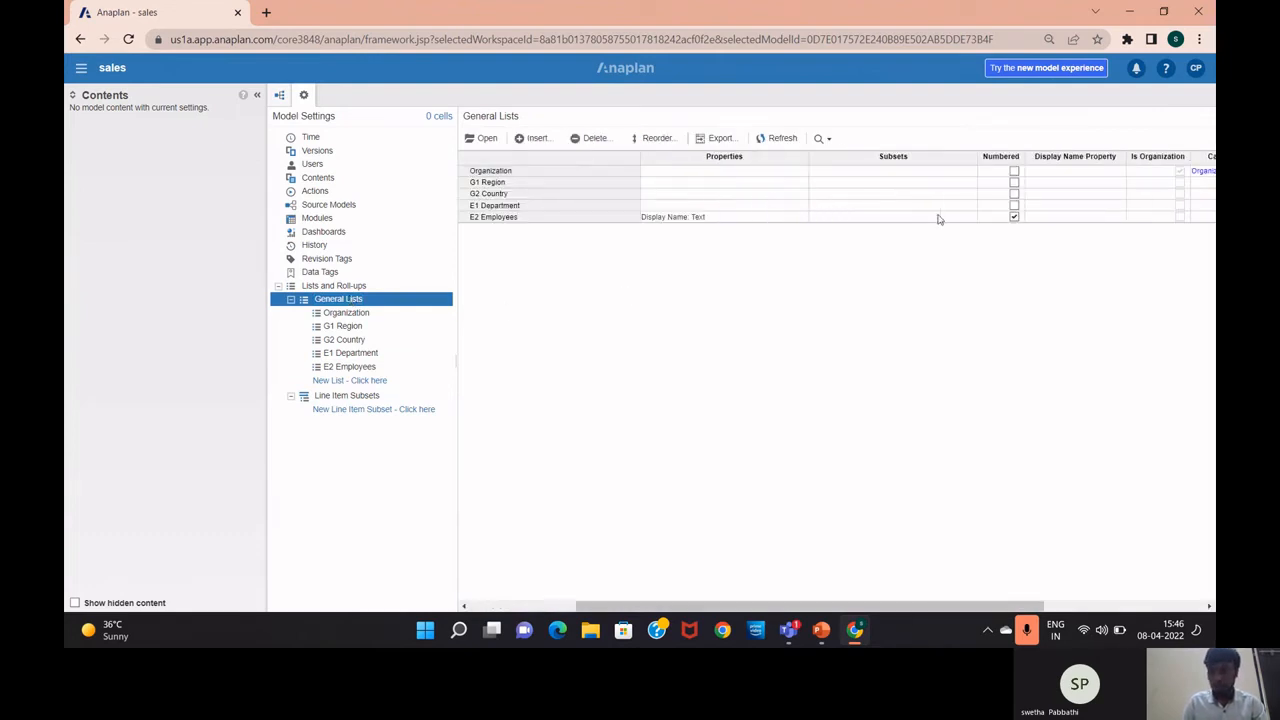
{"action": "left_click", "coordinate": [1083, 216]}
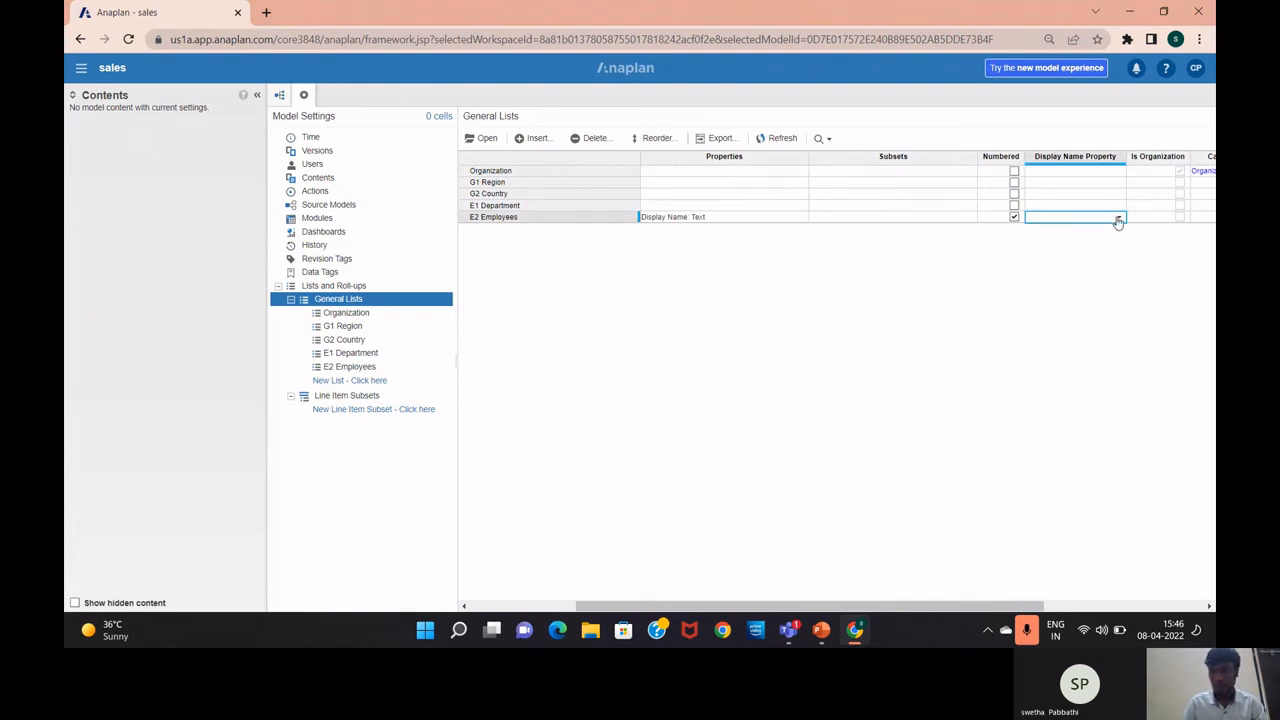
{"action": "left_click", "coordinate": [1118, 220]}
{"action": "left_click", "coordinate": [1094, 233]}
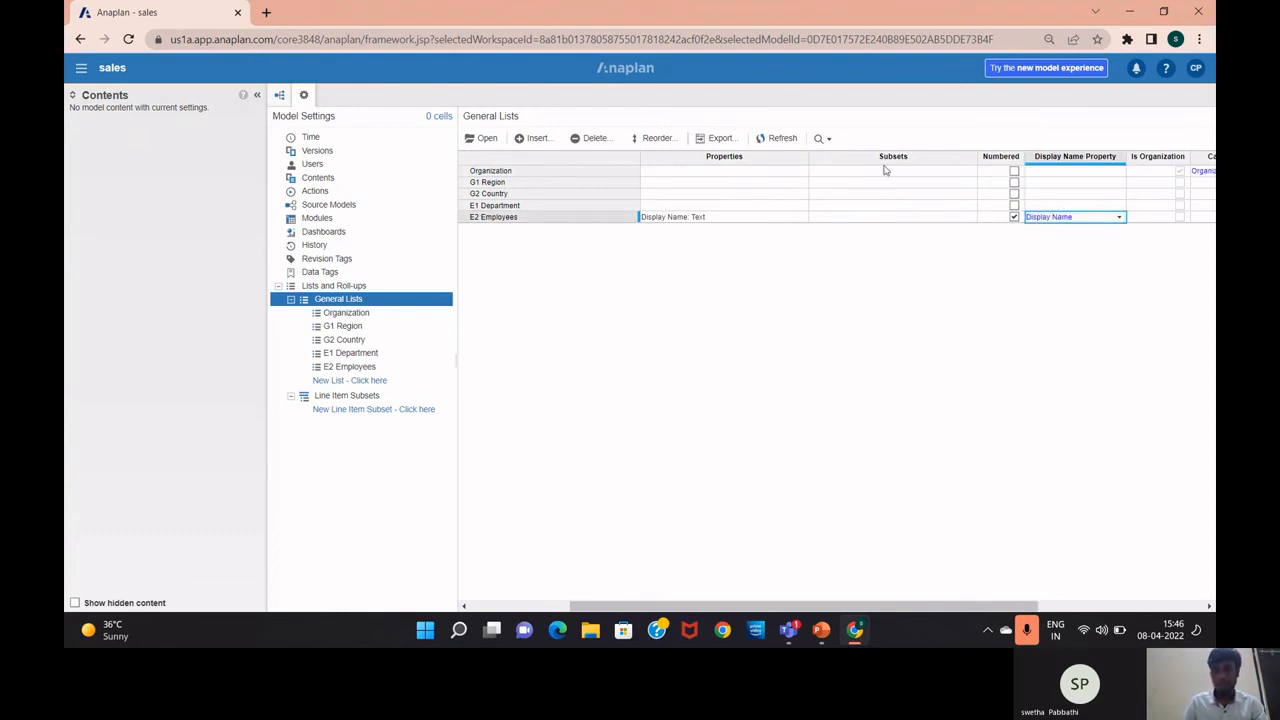
{"action": "left_click", "coordinate": [388, 366]}
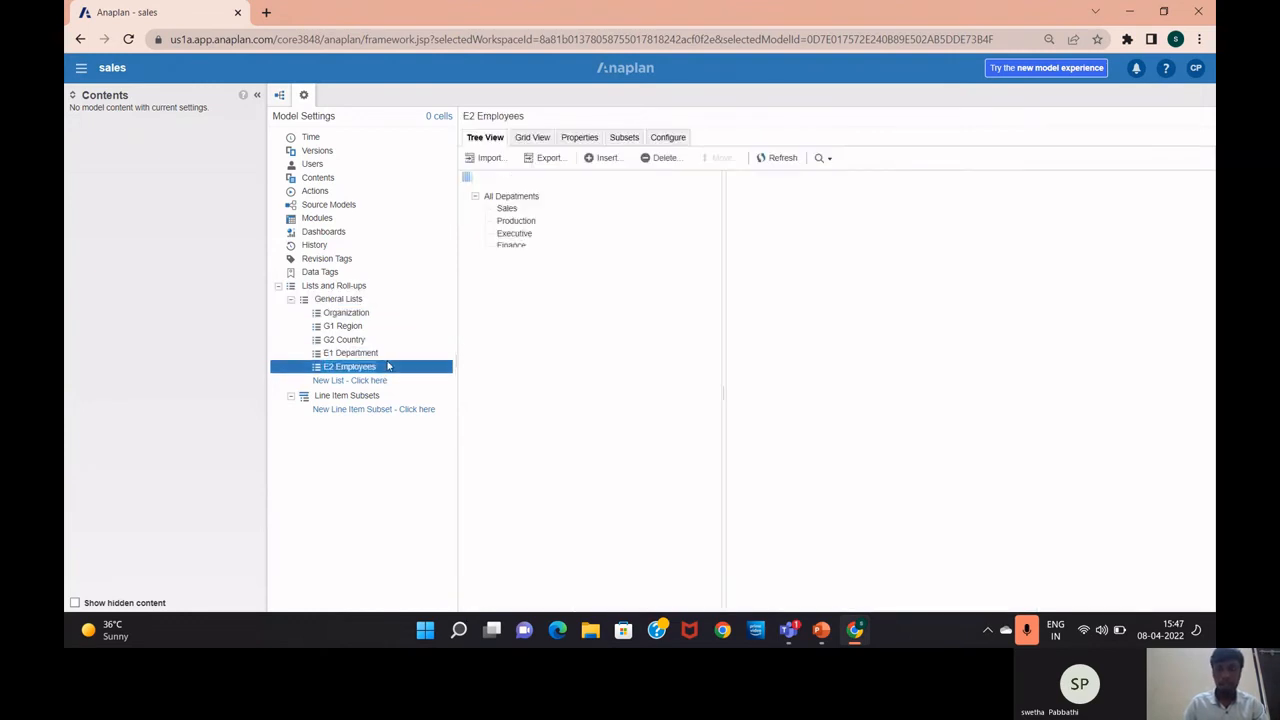
Insert the subset 'E2 Employee Active?' in E2 Employees and select it
{"action": "left_click", "coordinate": [618, 141]}
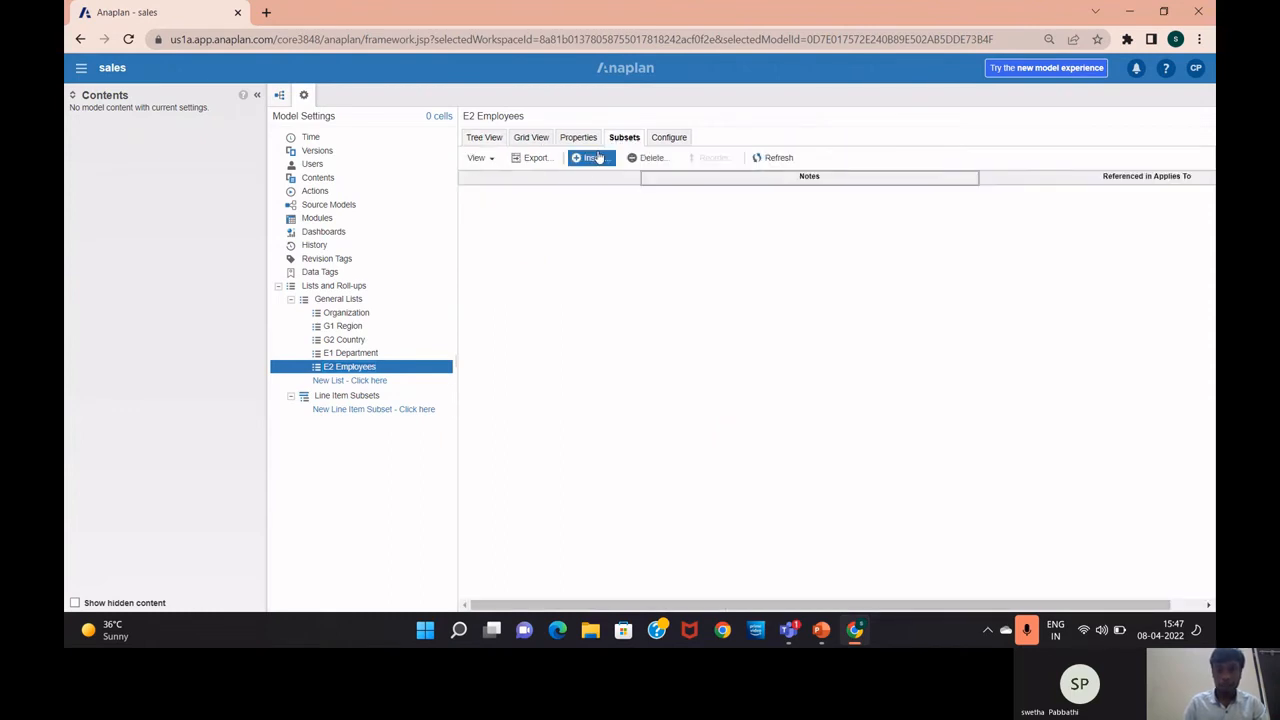
{"action": "left_click", "coordinate": [597, 157]}
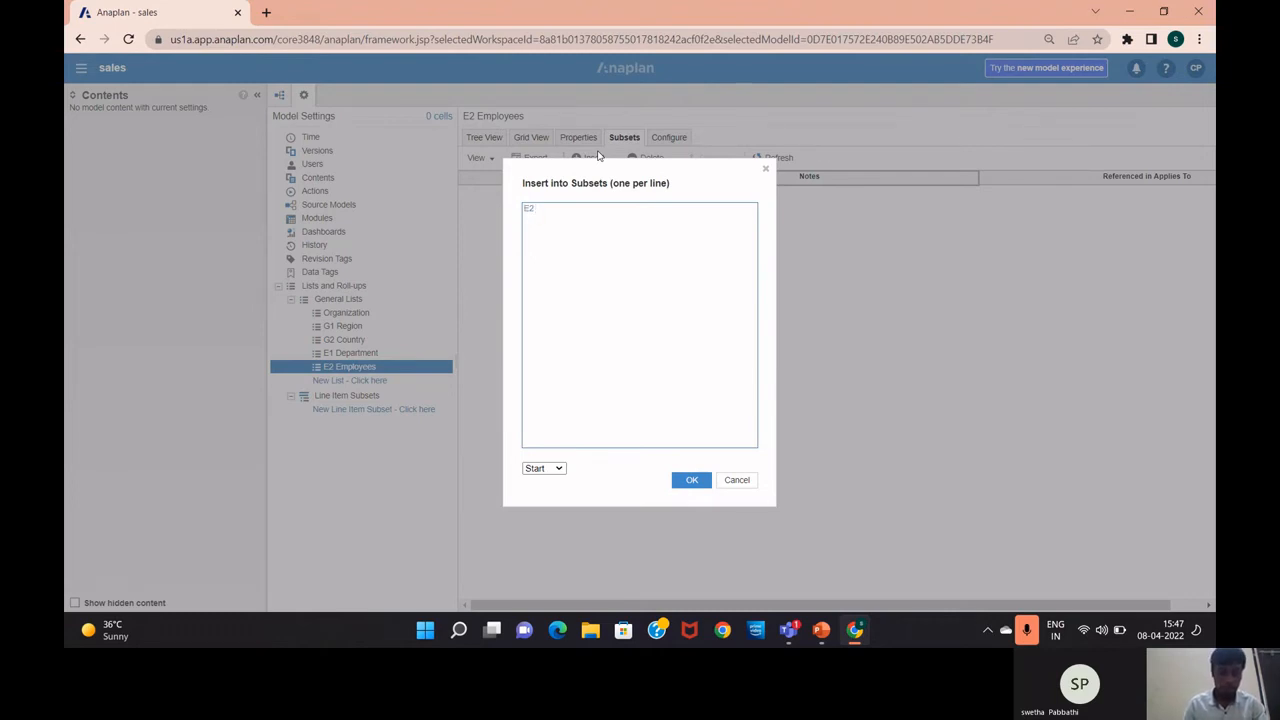
{"action": "type", "text": "E2 Emplo"}
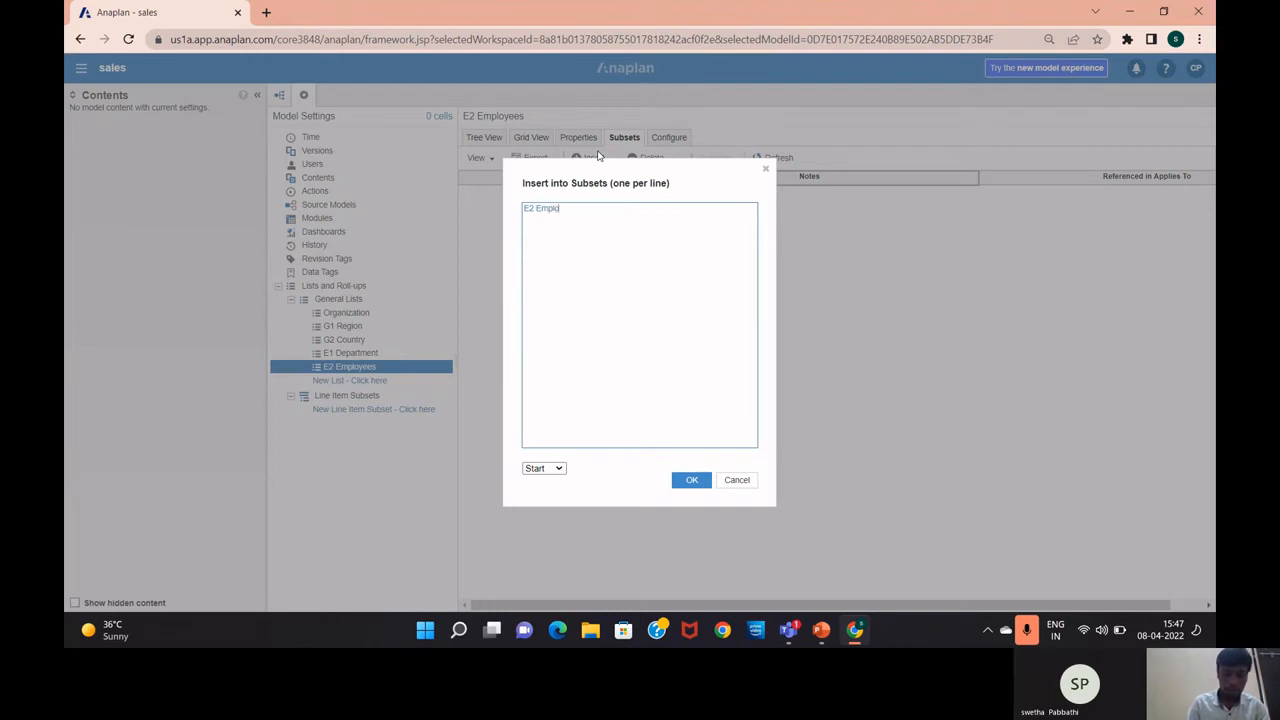
{"action": "type", "text": "yee"}
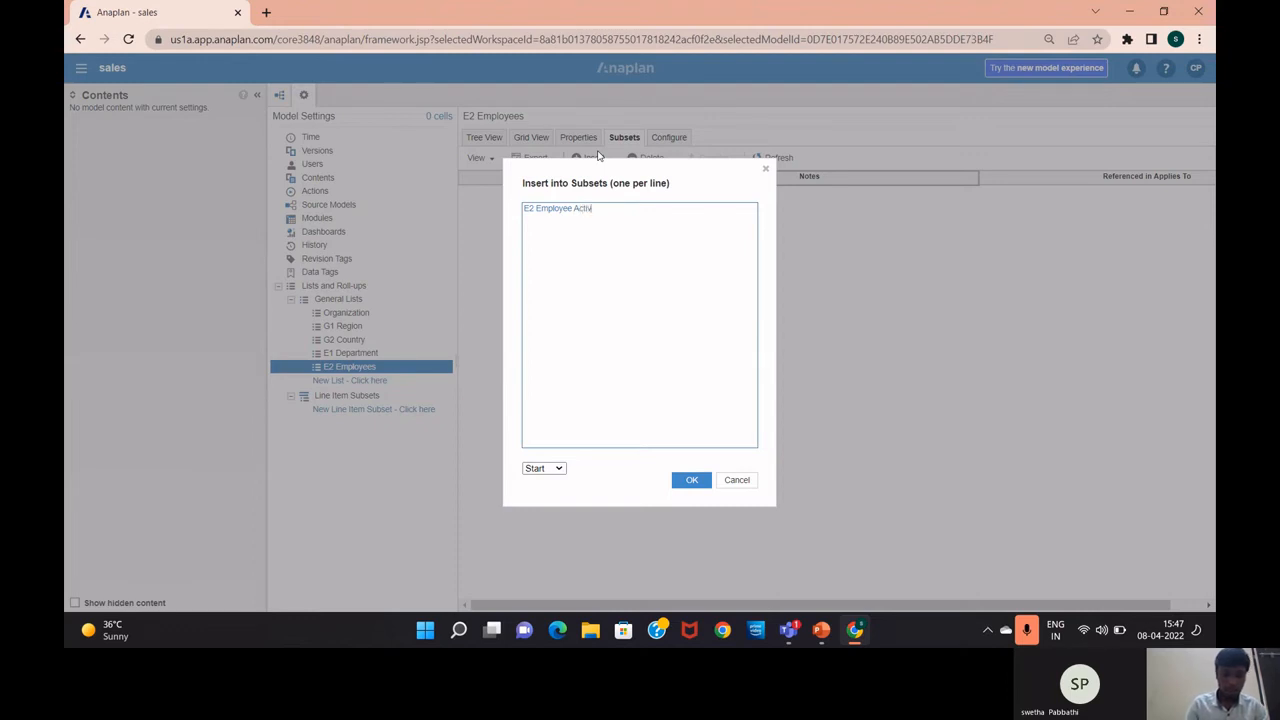
{"action": "type", "text": "Active?"}
{"action": "left_click", "coordinate": [690, 481]}
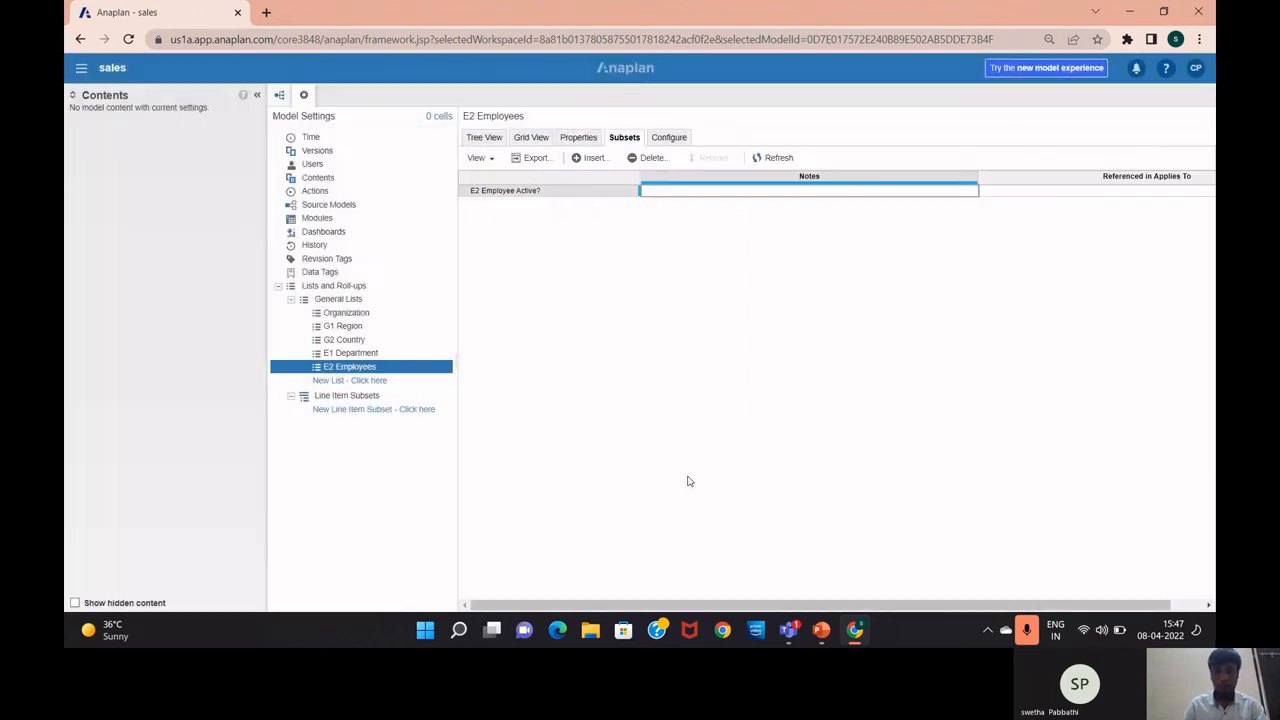
{"action": "left_click", "coordinate": [508, 191]}
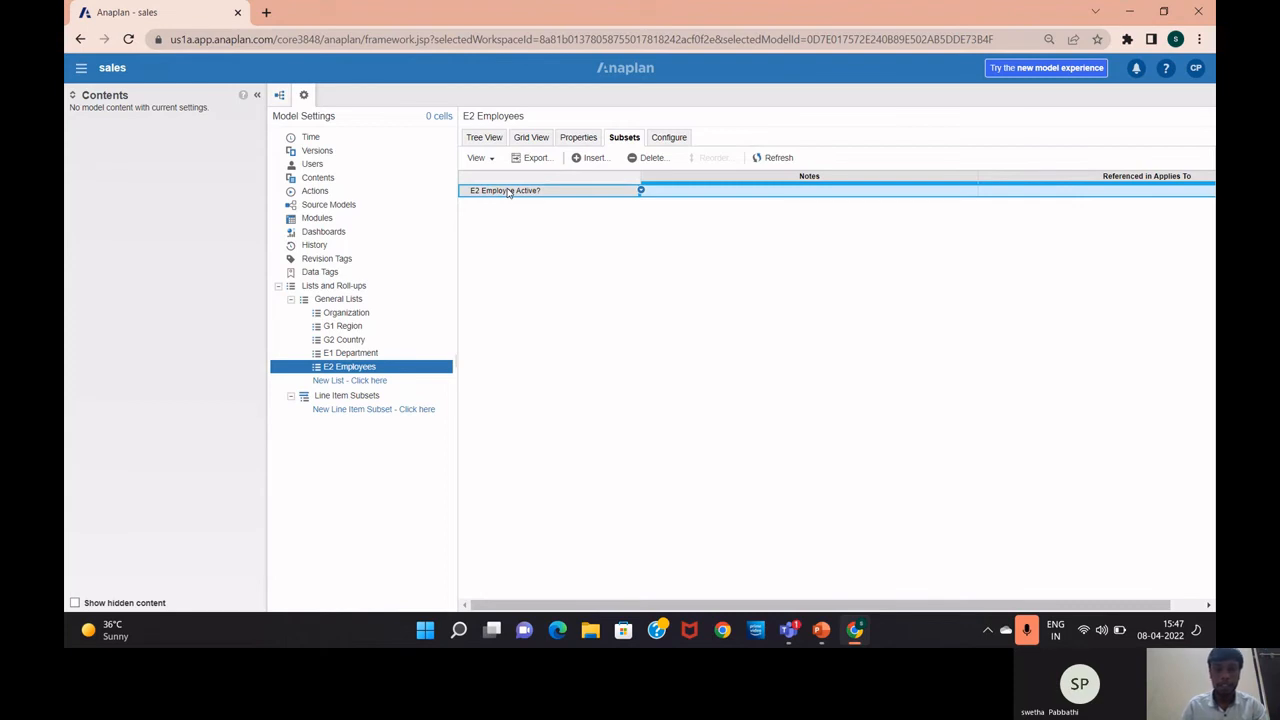
Upload Employees (1).csv as the import source for E2 Employees
{"action": "left_click", "coordinate": [486, 140]}
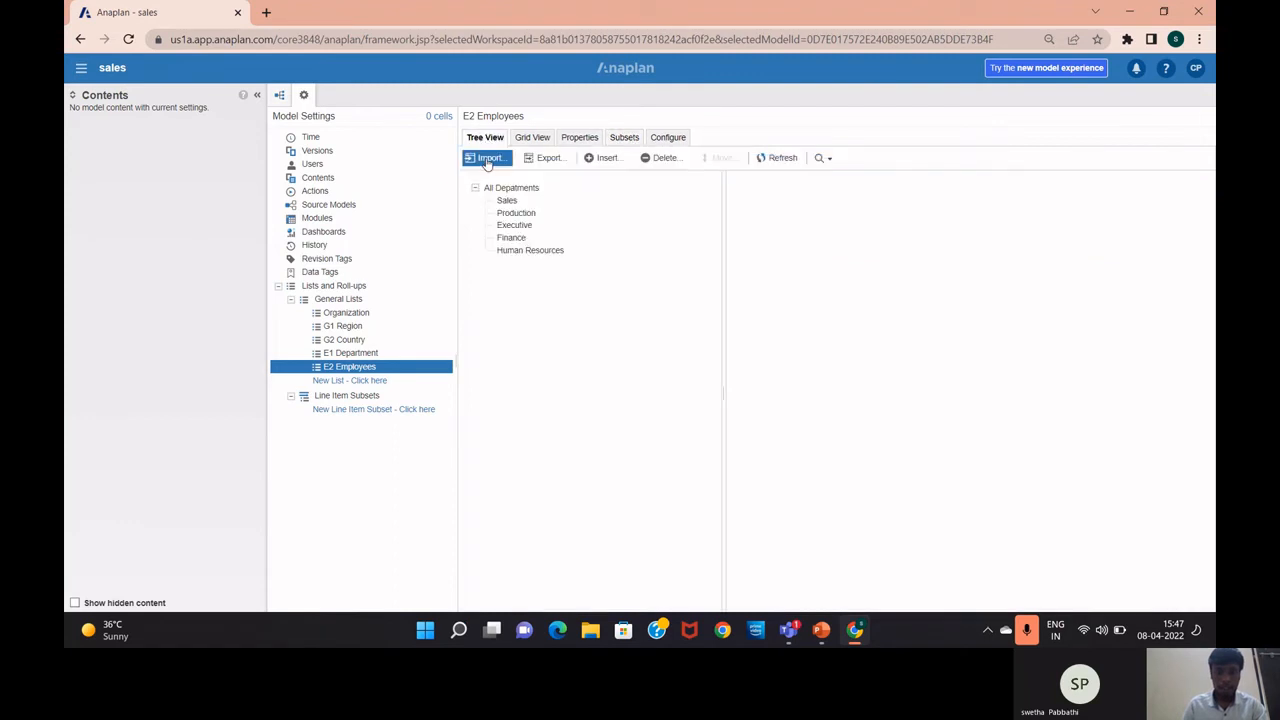
{"action": "left_click", "coordinate": [487, 160]}
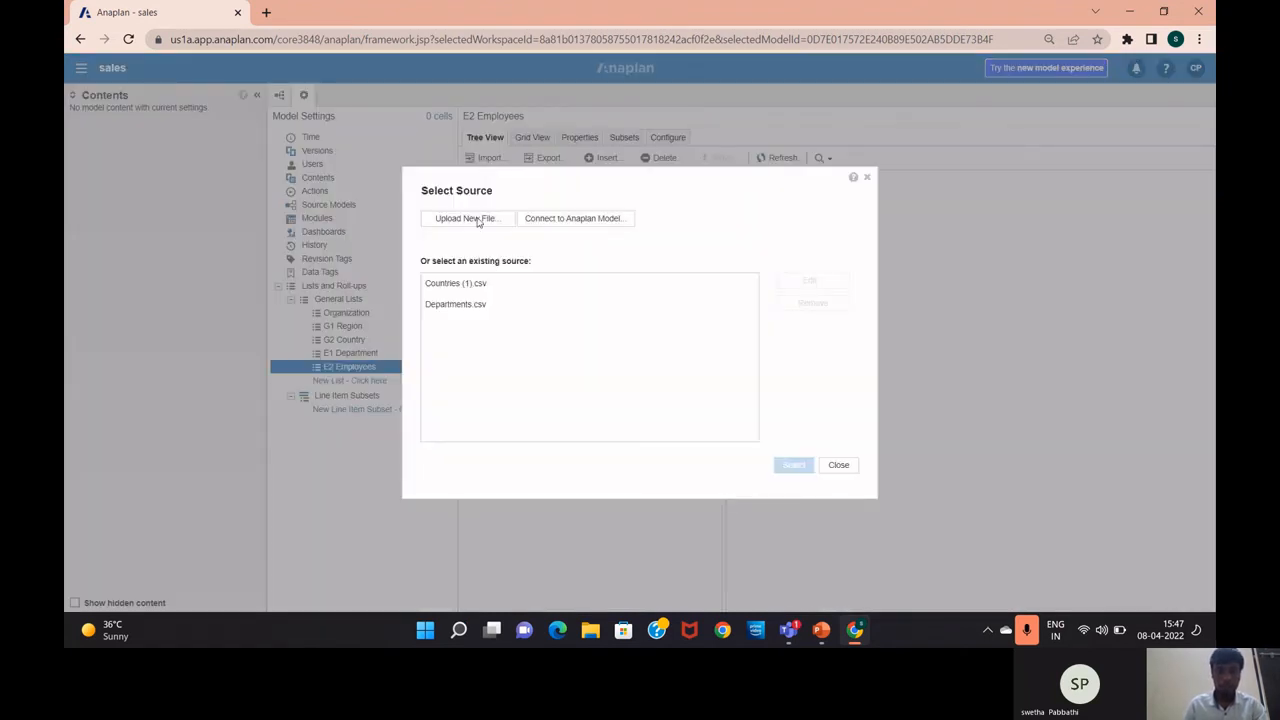
{"action": "left_click", "coordinate": [478, 219]}
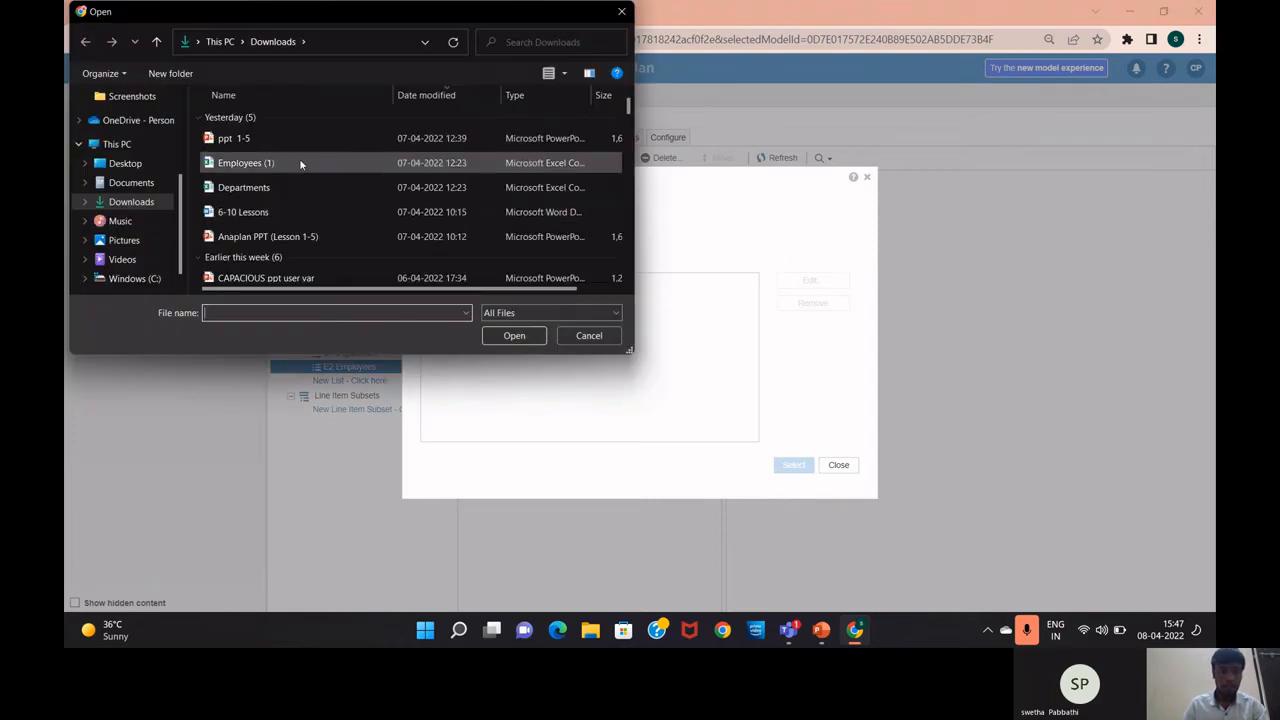
{"action": "left_click", "coordinate": [299, 163]}
{"action": "left_click", "coordinate": [507, 337]}
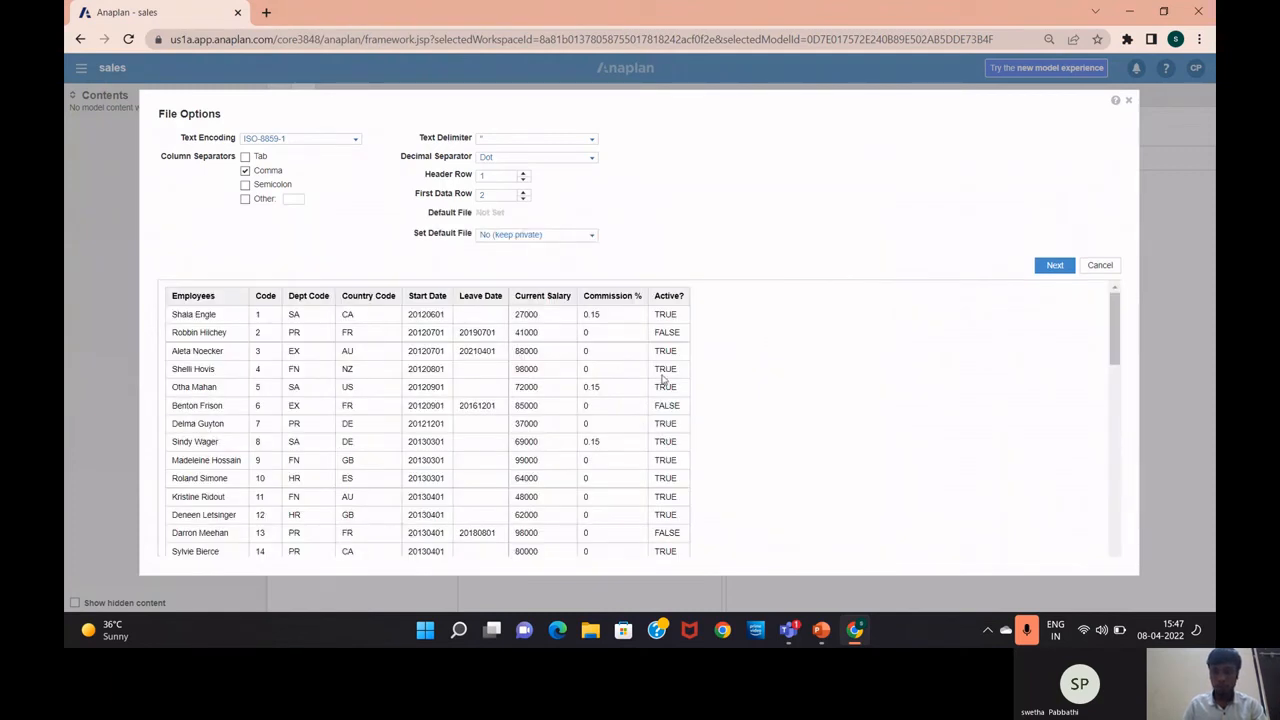
{"action": "left_click", "coordinate": [1055, 265]}
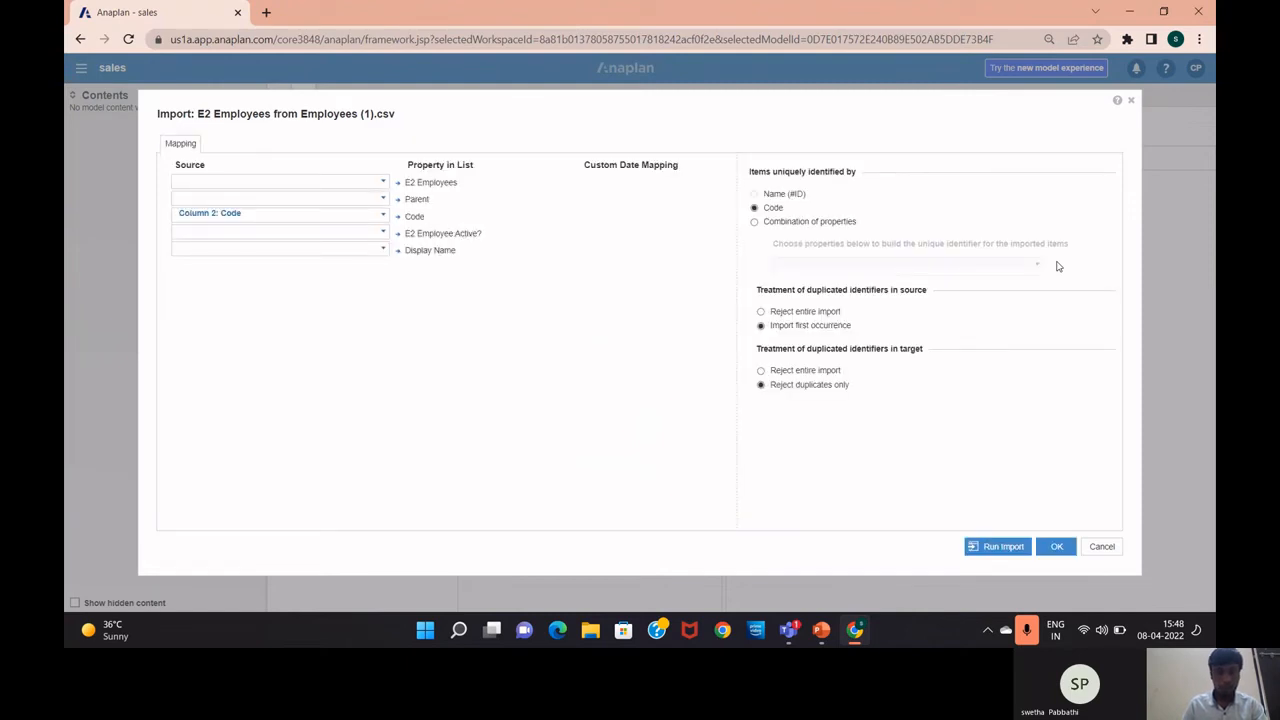
Map Parent to Dept Code, Code to Code, Active? to Column 9, Display Name to Employees, and import
{"action": "left_click", "coordinate": [384, 202]}
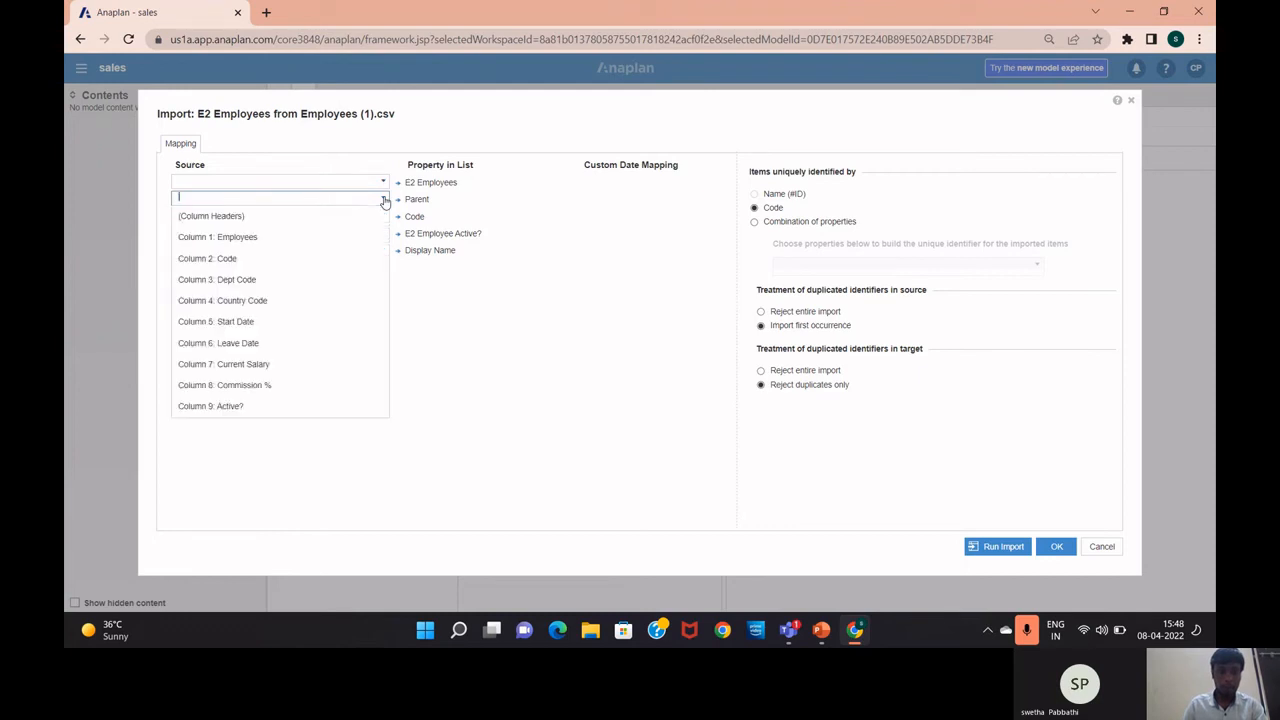
{"action": "left_click", "coordinate": [315, 284]}
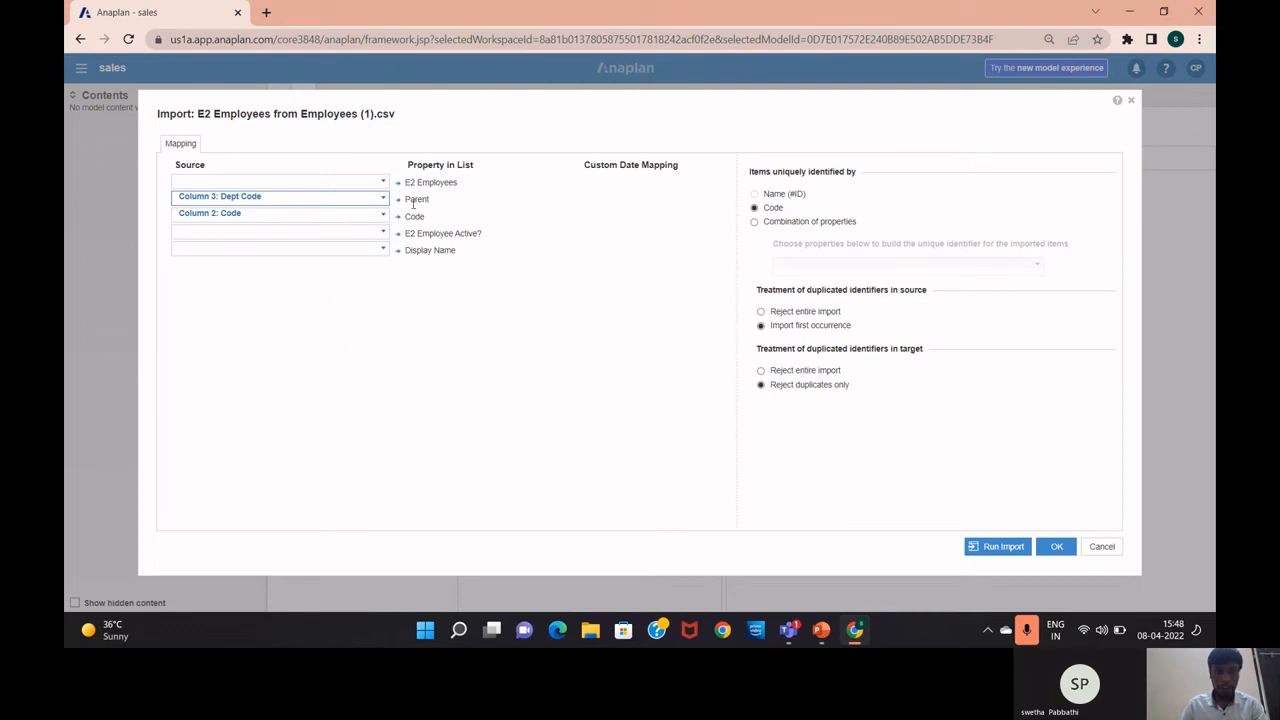
{"action": "left_click", "coordinate": [383, 216]}
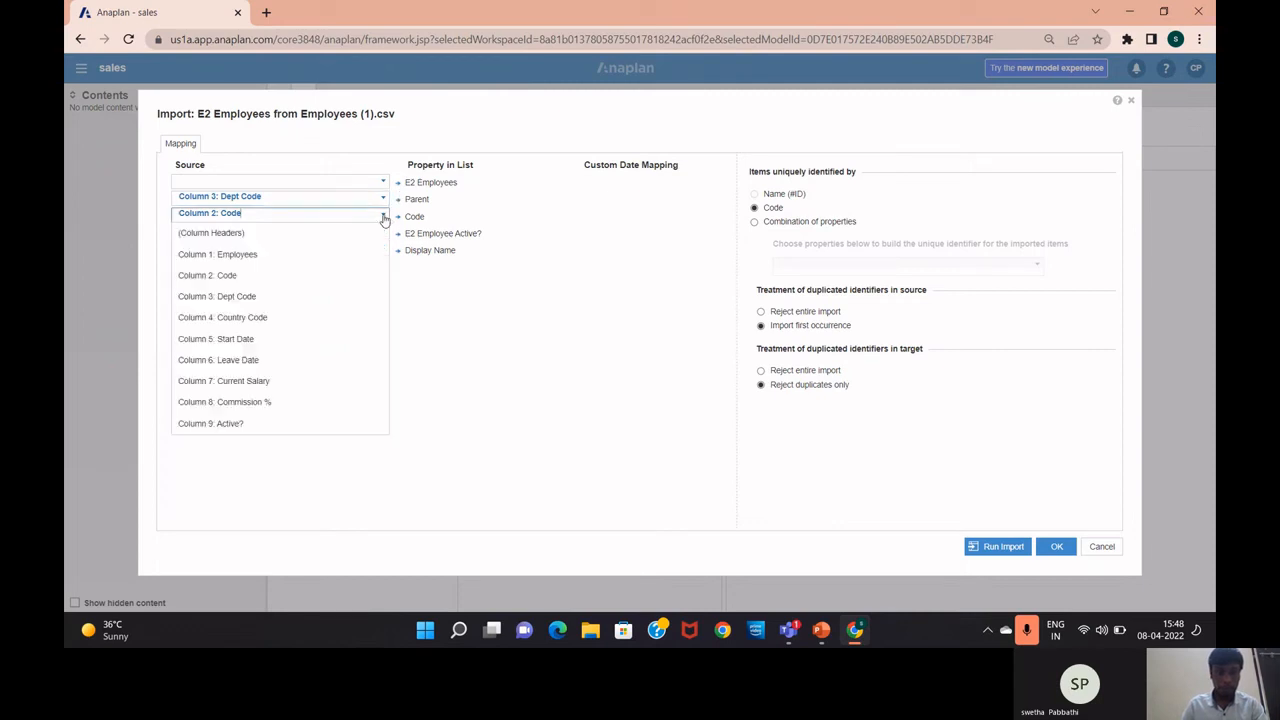
{"action": "left_click", "coordinate": [296, 284]}
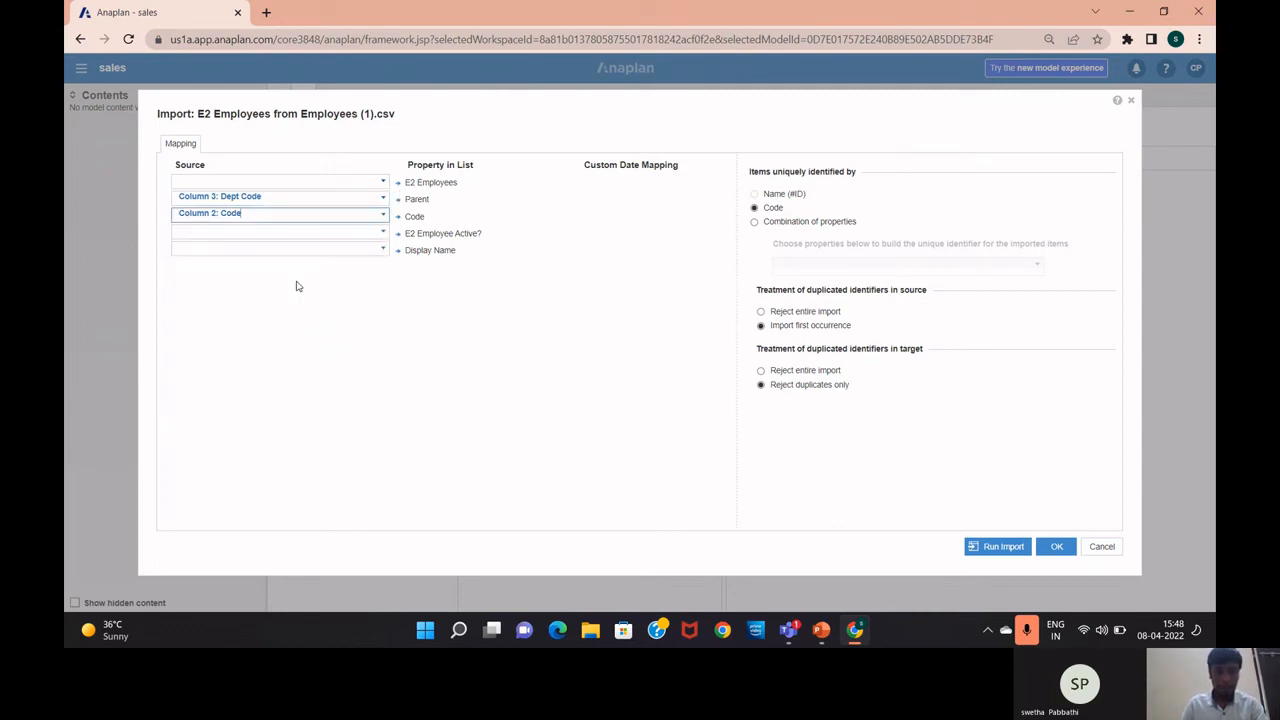
{"action": "left_click", "coordinate": [383, 235]}
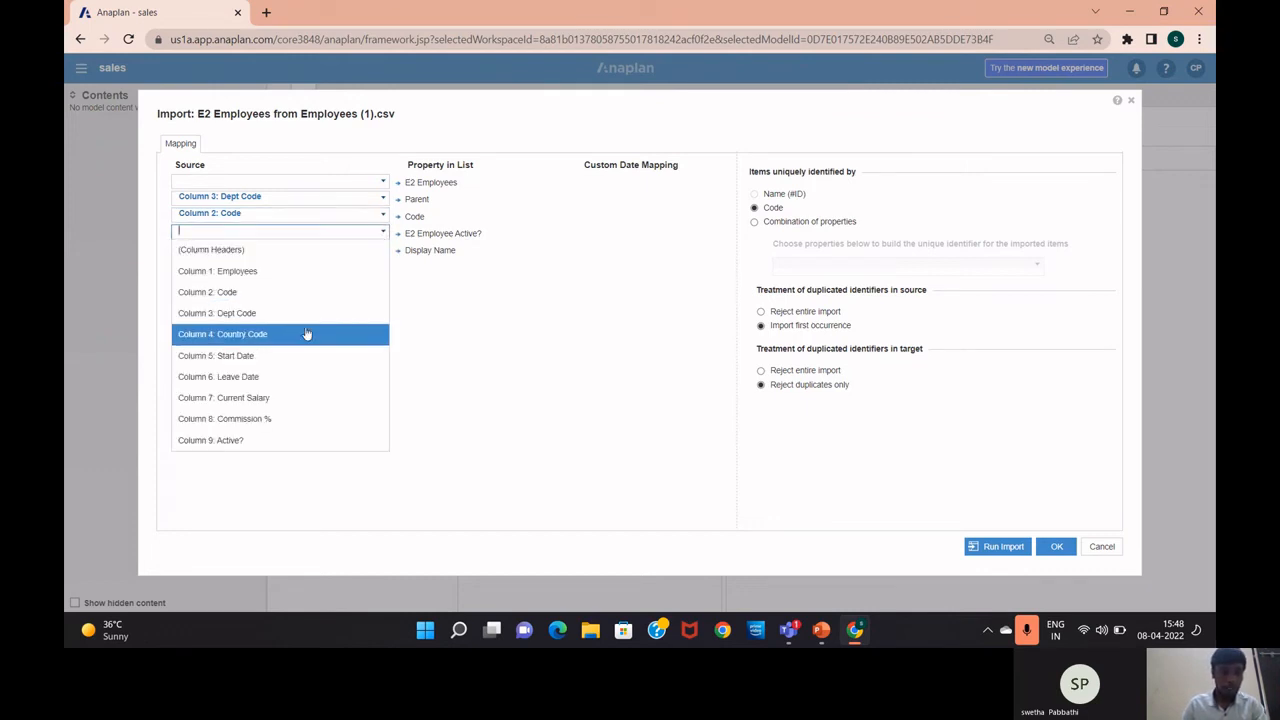
{"action": "left_click", "coordinate": [291, 440]}
{"action": "left_click", "coordinate": [383, 249]}
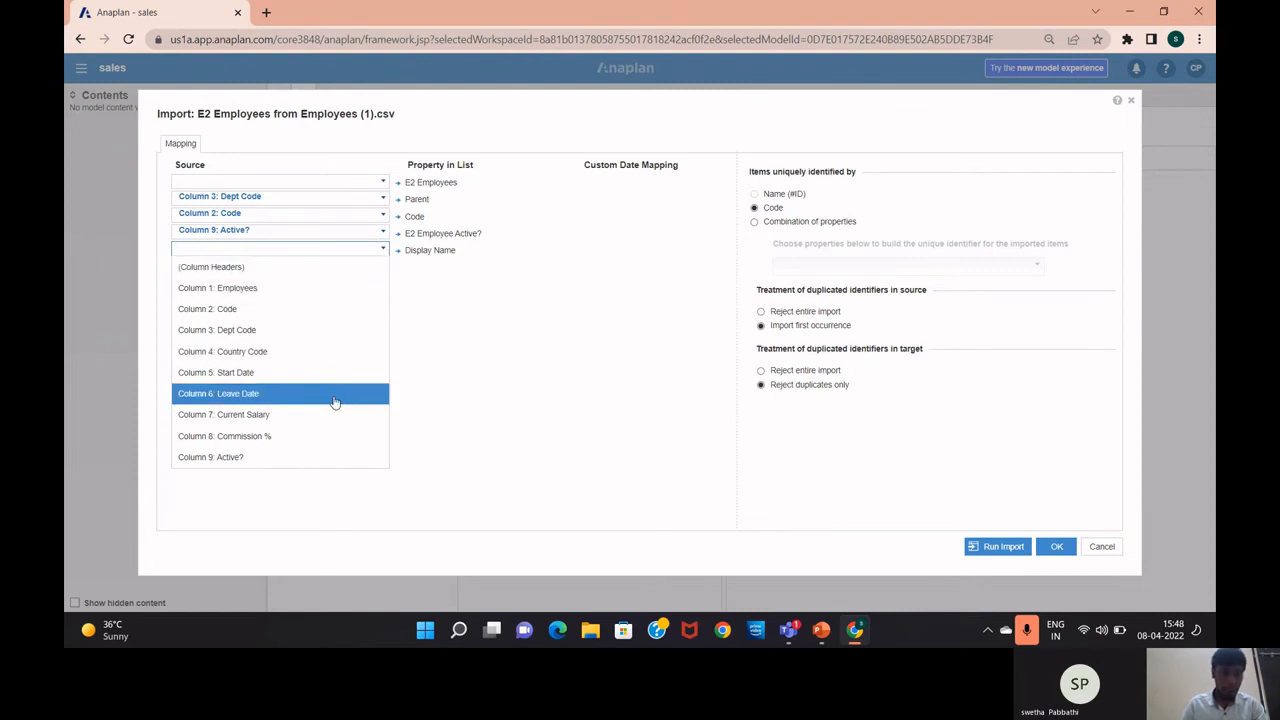
{"action": "left_click", "coordinate": [341, 296]}
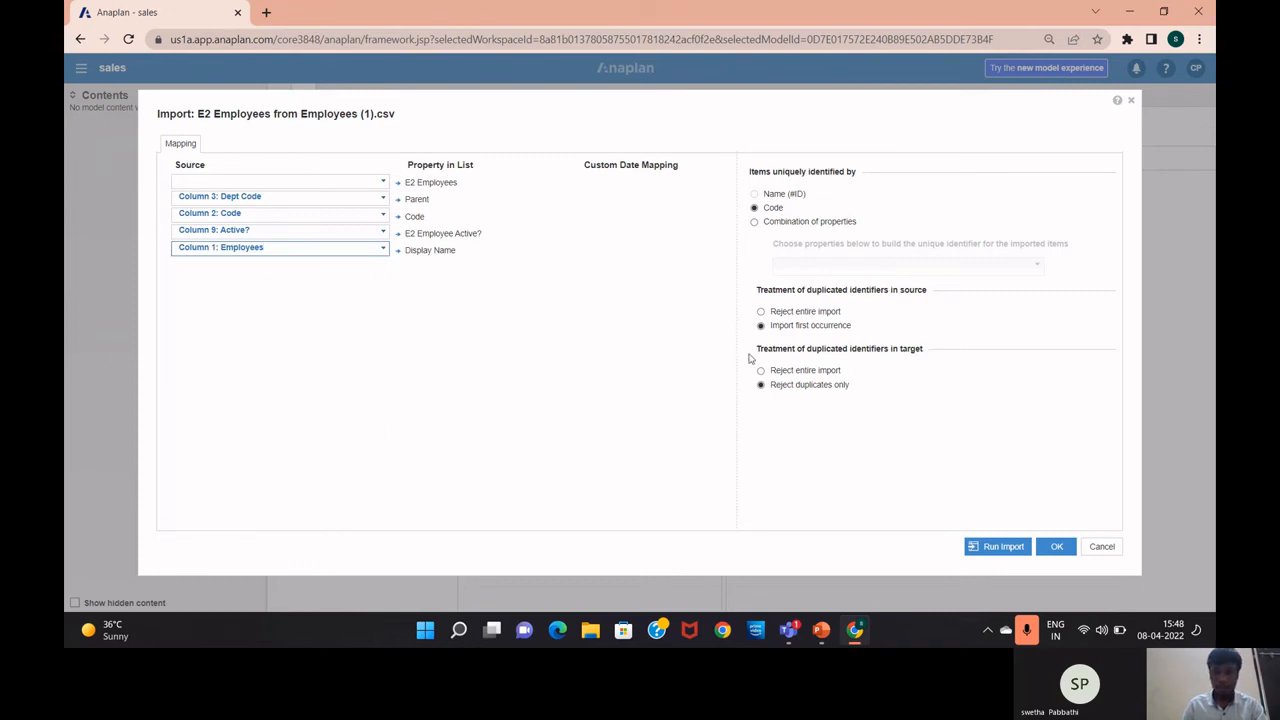
{"action": "left_click", "coordinate": [1001, 547]}
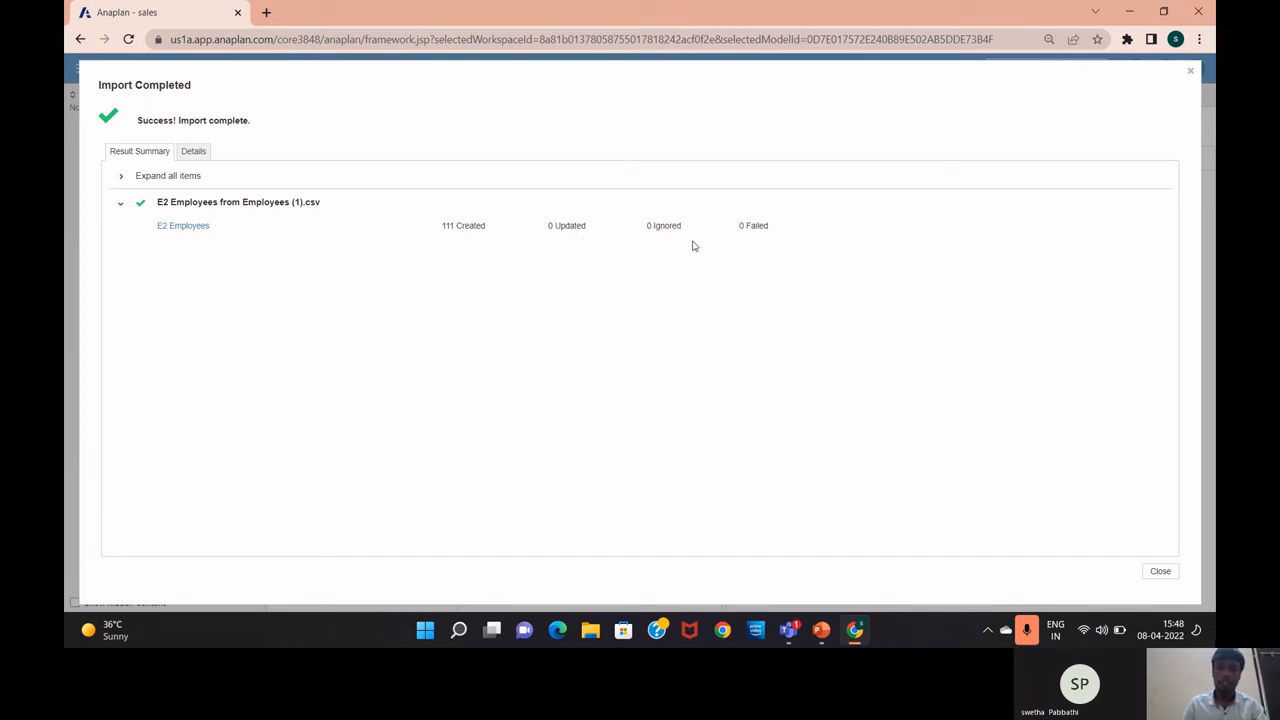
Dismiss the import results and view the 111 imported E2 Employees as a grid
{"action": "left_click", "coordinate": [1160, 572]}
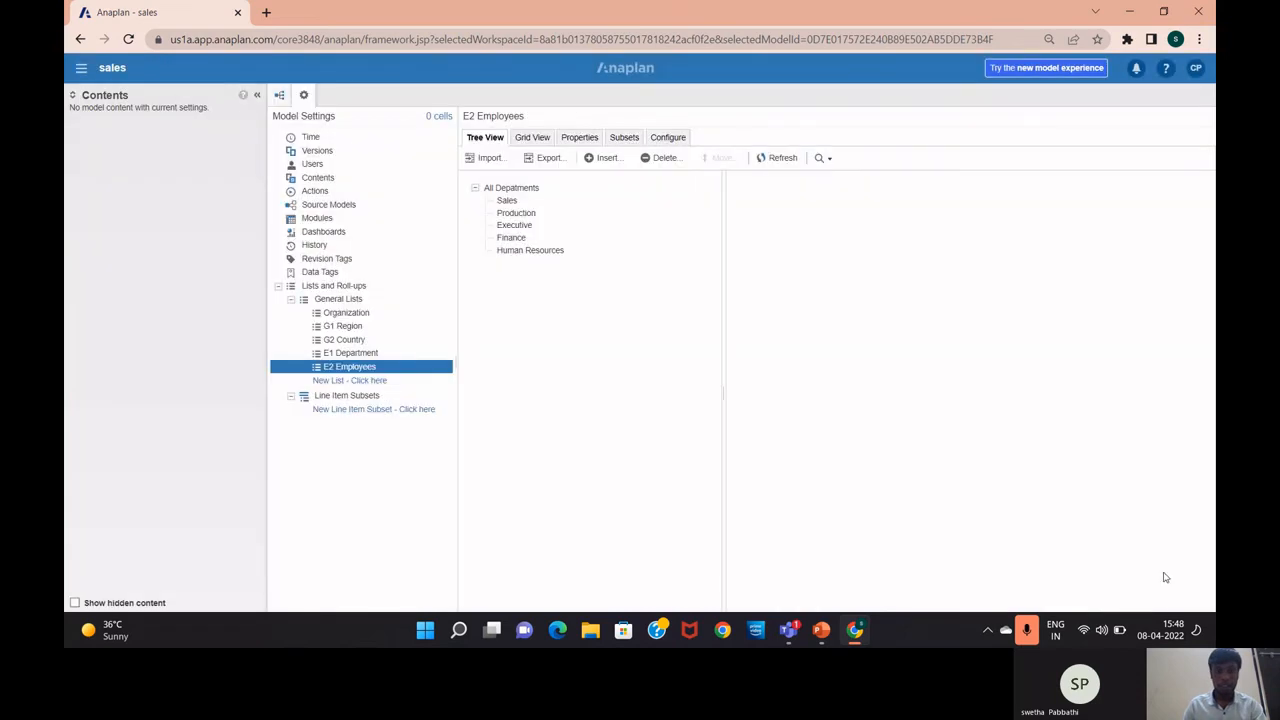
{"action": "left_click", "coordinate": [494, 199]}
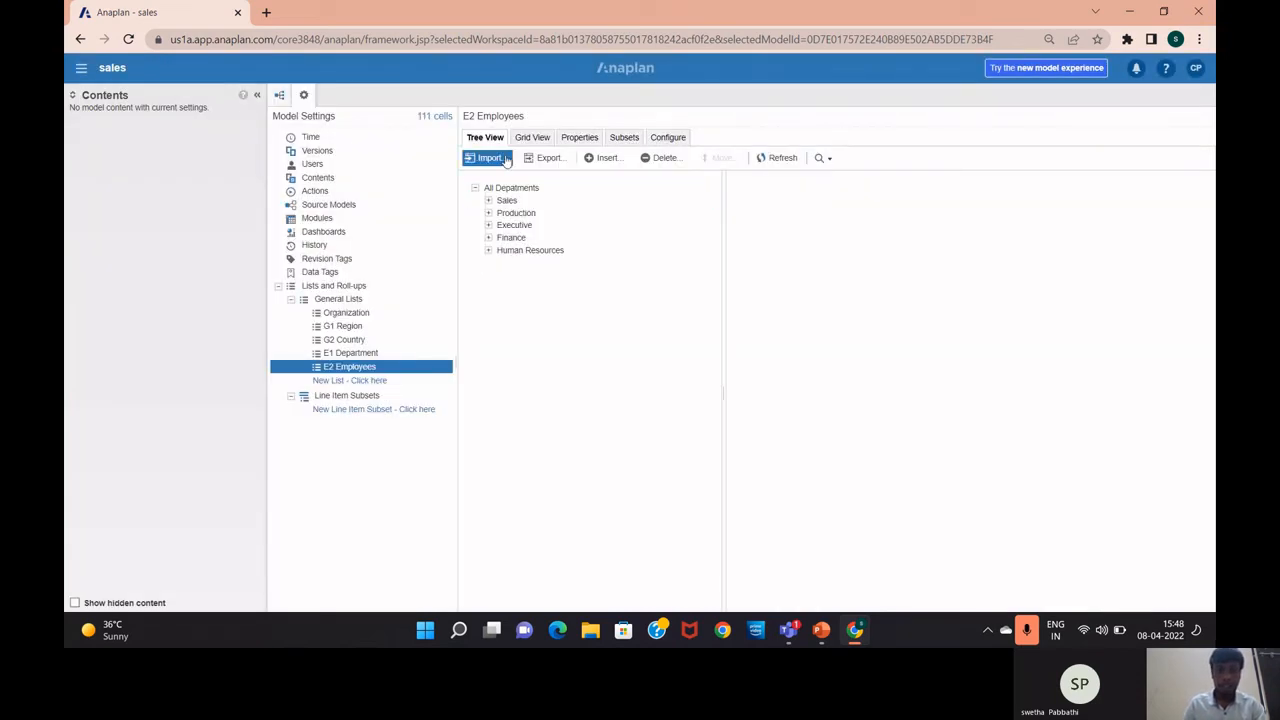
{"action": "left_click", "coordinate": [533, 138]}
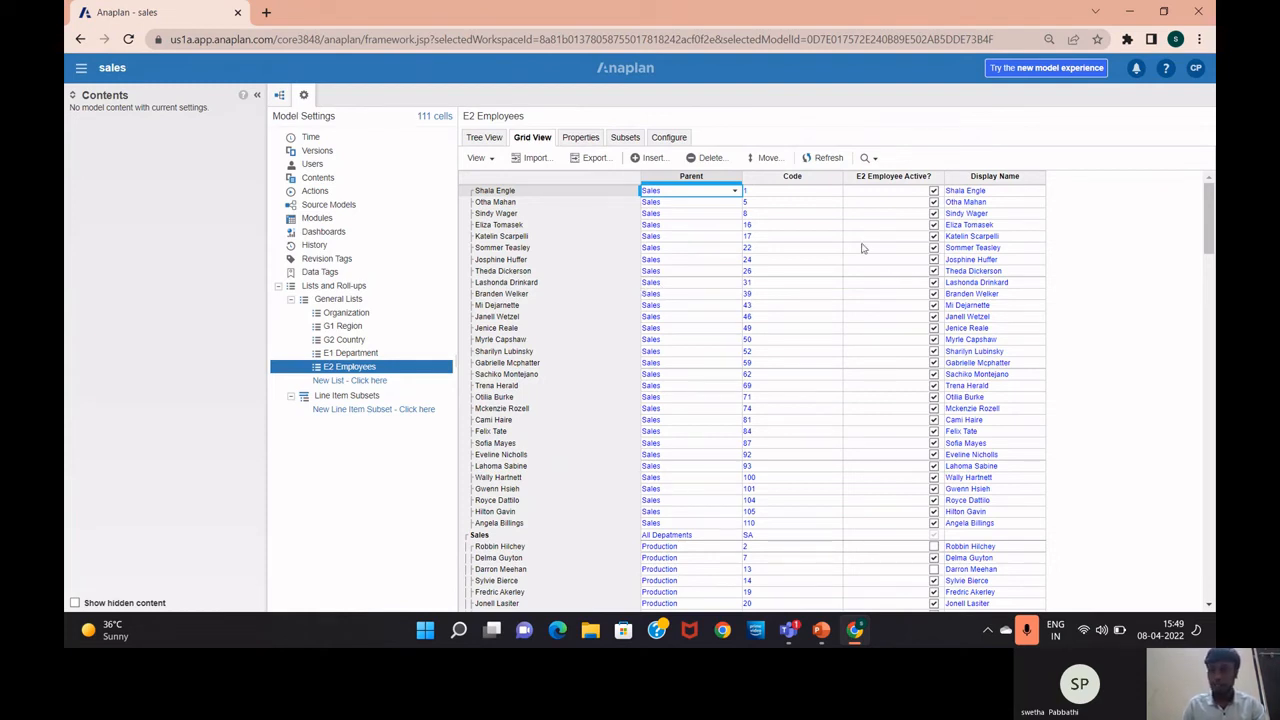
Select the E2 Employee Active? column, then return to the Types of Lists slide in PowerPoint
{"action": "left_click_drag", "start_coordinate": [889, 226], "coordinate": [885, 190]}
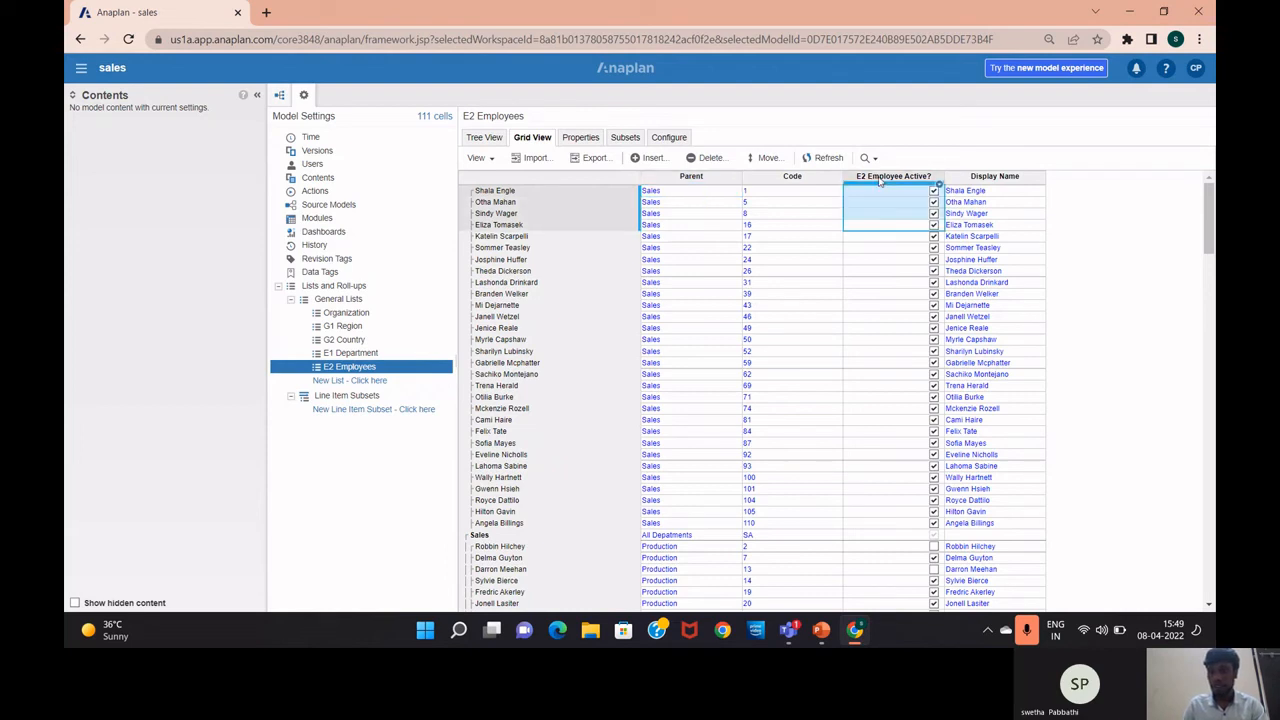
{"action": "left_click", "coordinate": [880, 176]}
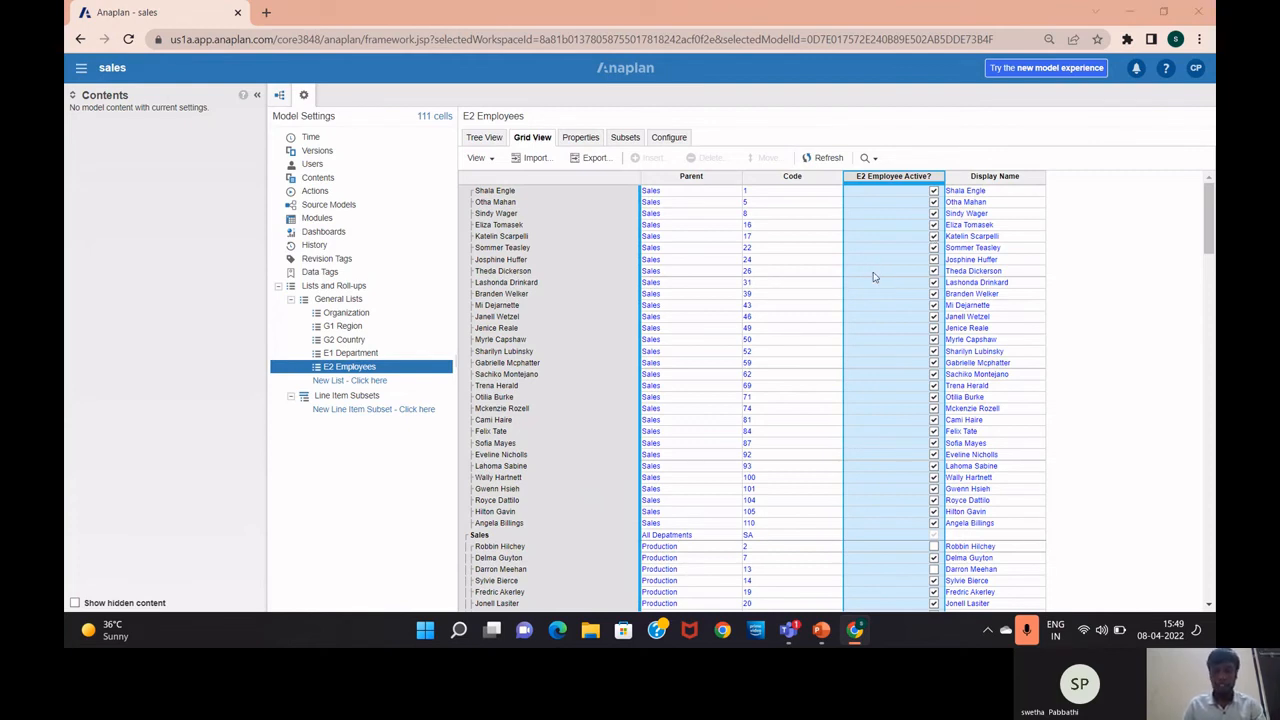
{"action": "key", "text": "alt+Tab"}
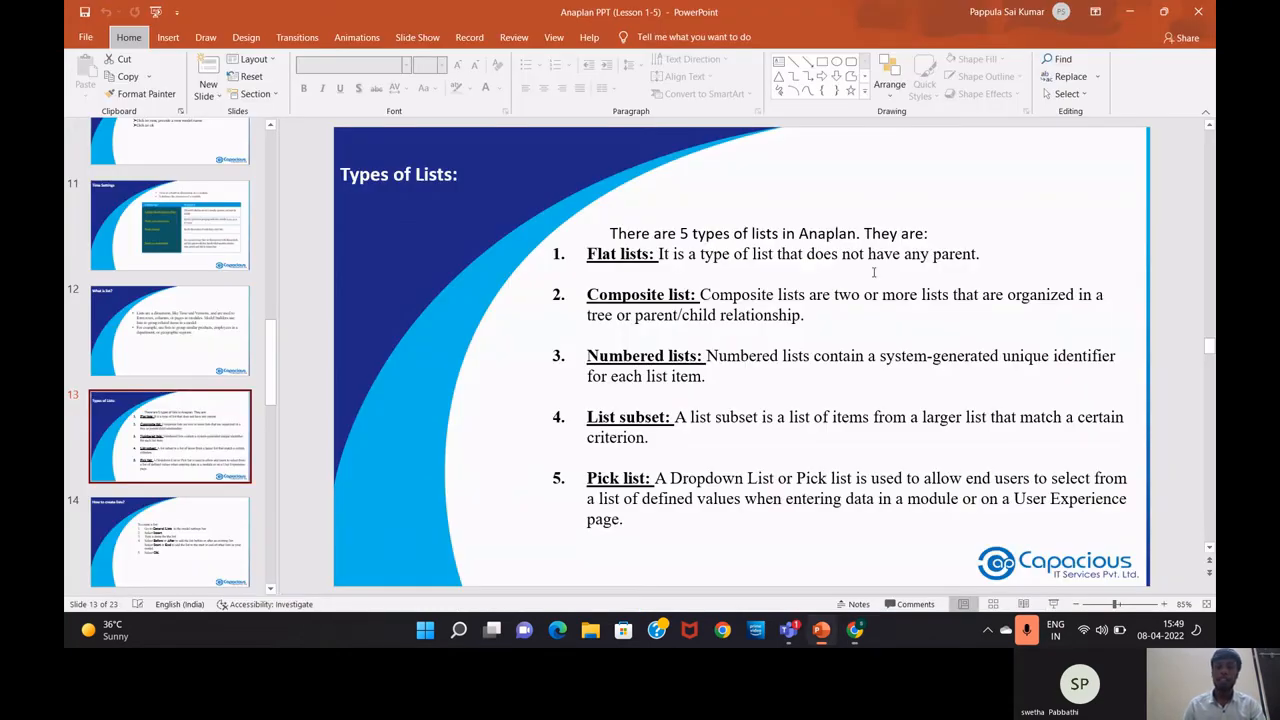
{"action": "key", "text": "alt"}
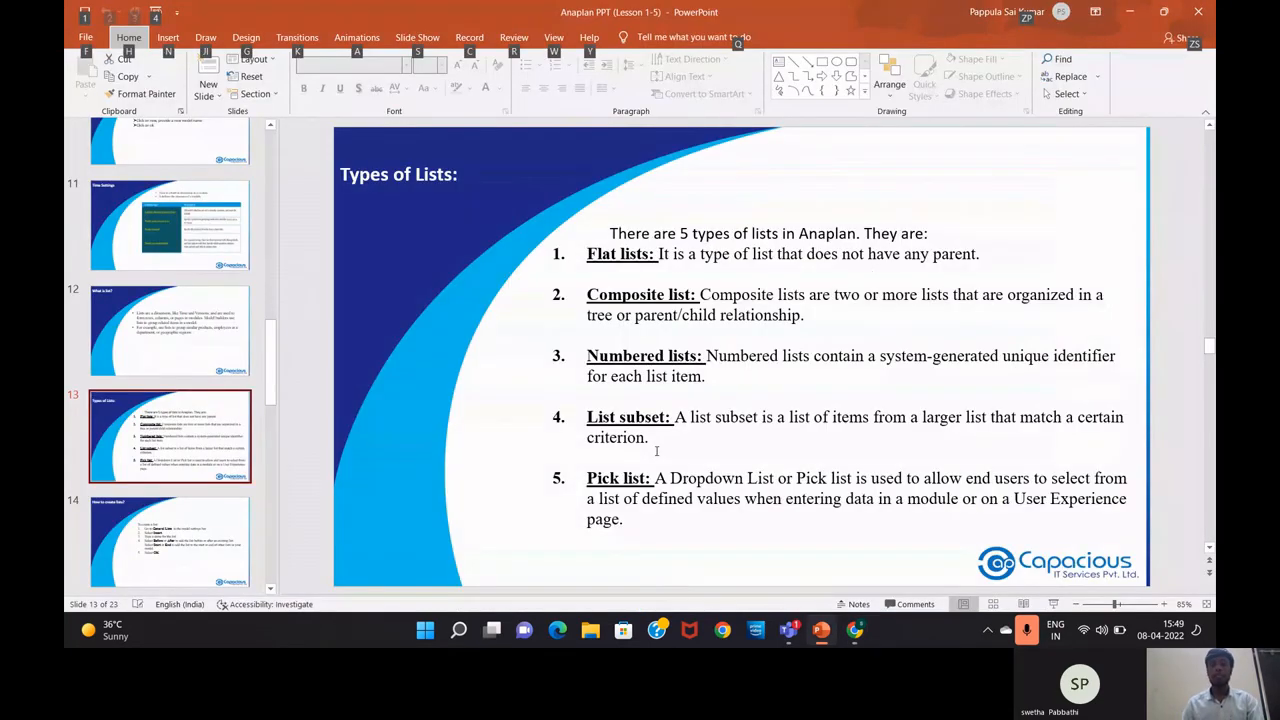